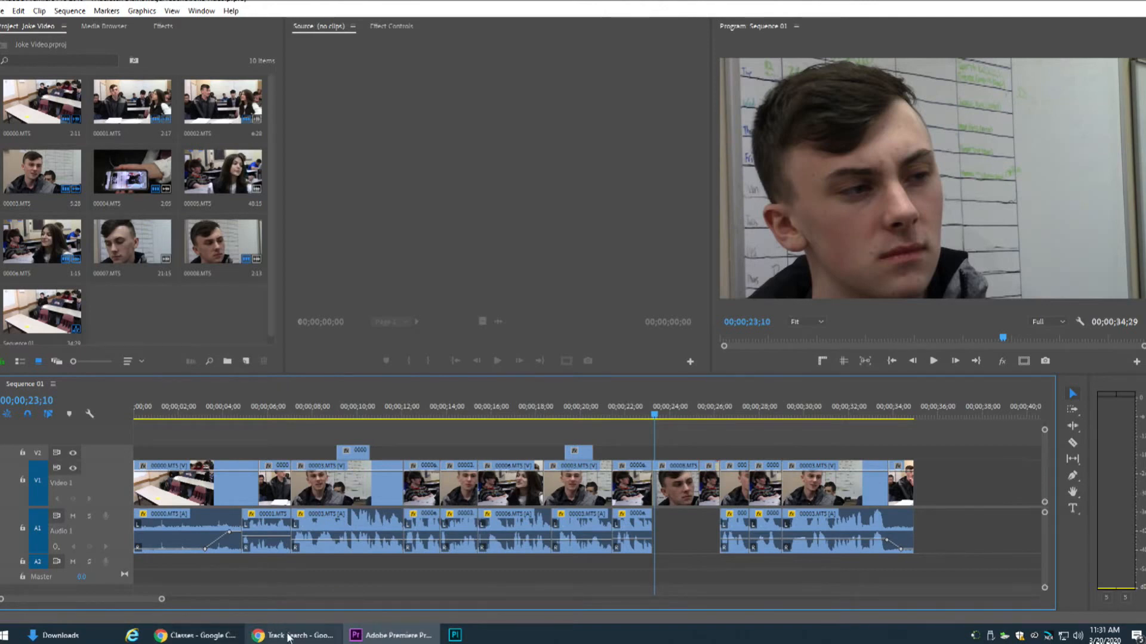
# Switch to the GMP Music site in Chrome and look over its Style / Genre and Mood filter options
pyautogui.moveTo(289, 637)
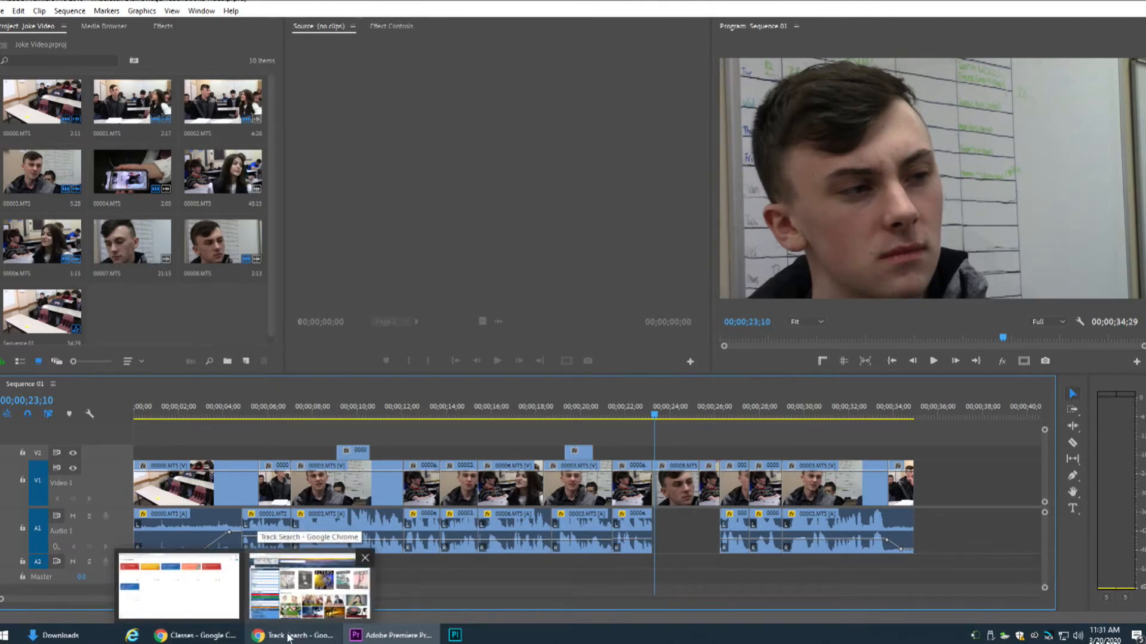
pyautogui.click(288, 638)
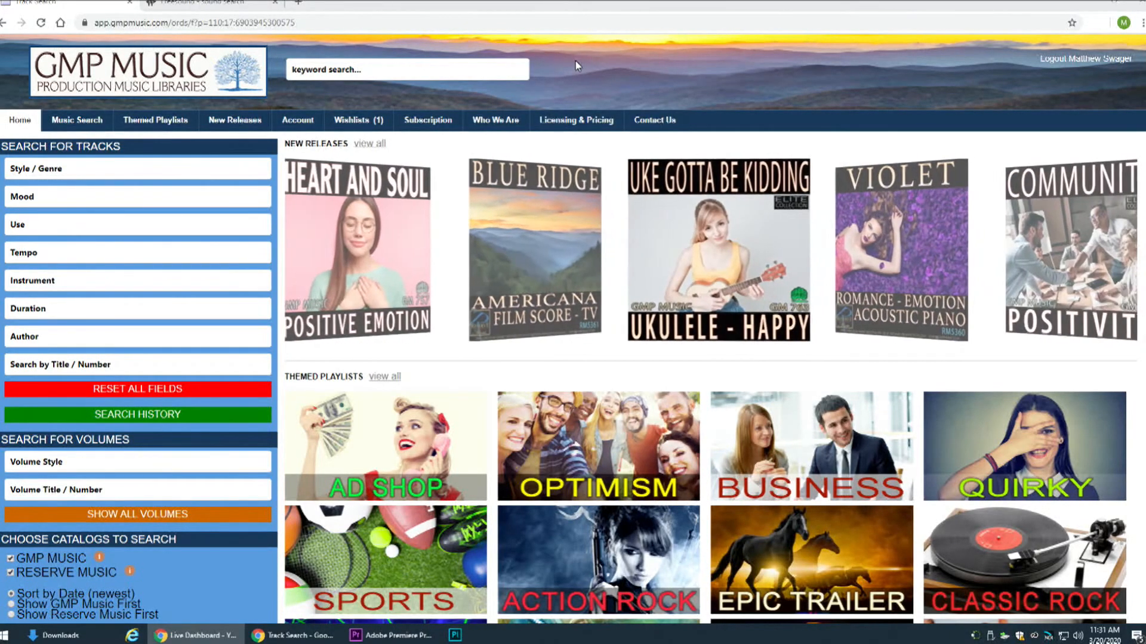
pyautogui.click(137, 186)
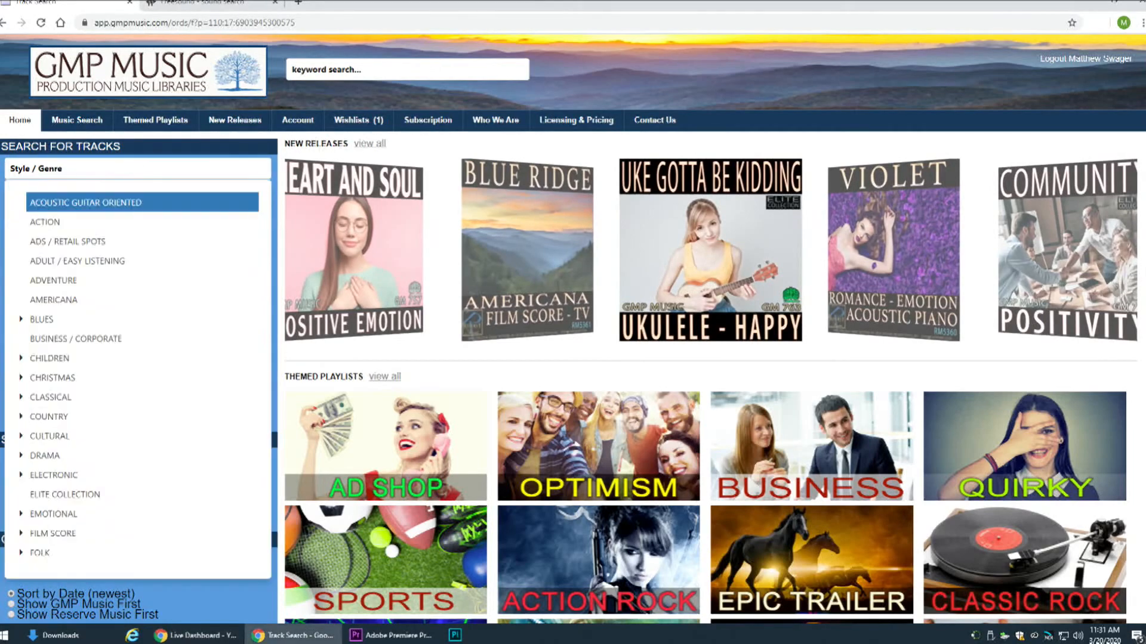
pyautogui.click(87, 204)
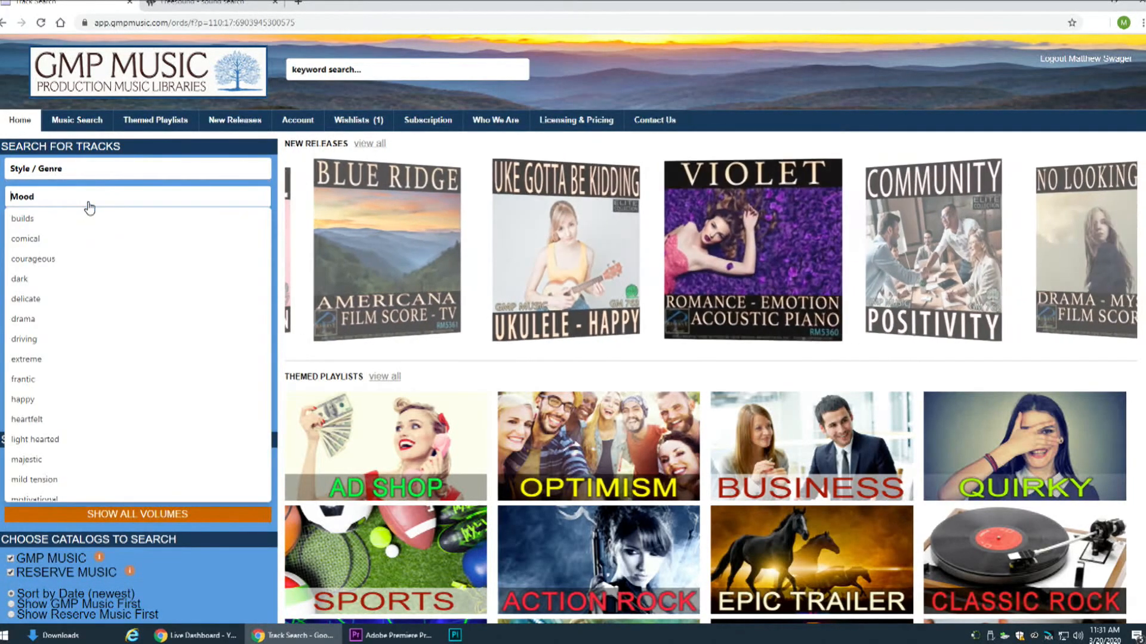
pyautogui.click(18, 226)
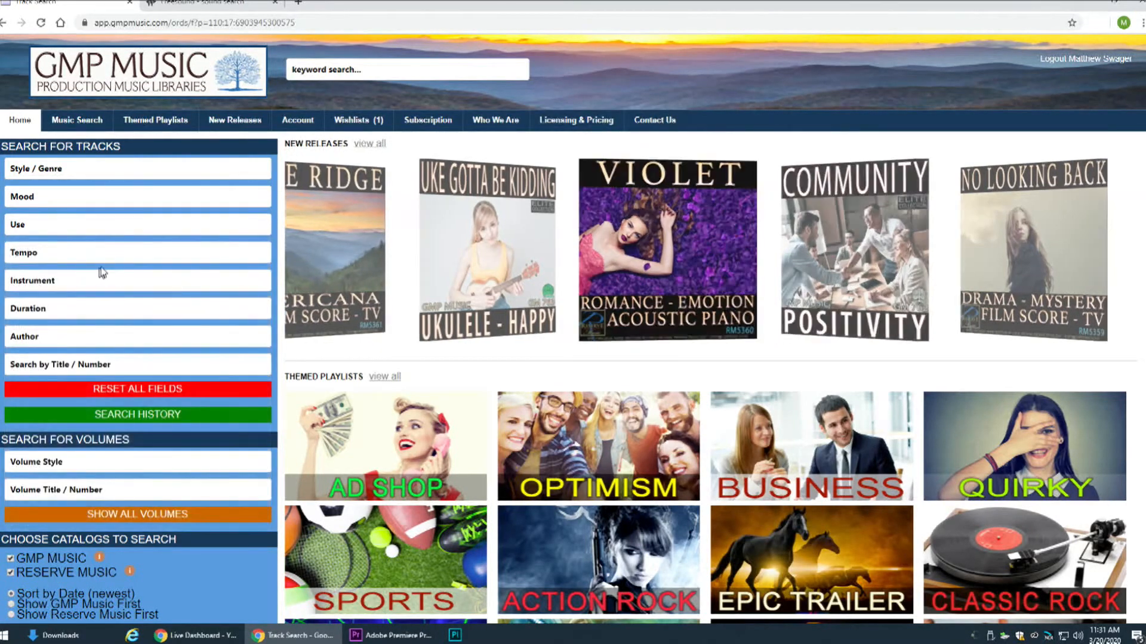
# Filter the music track search by the comical mood
pyautogui.click(137, 206)
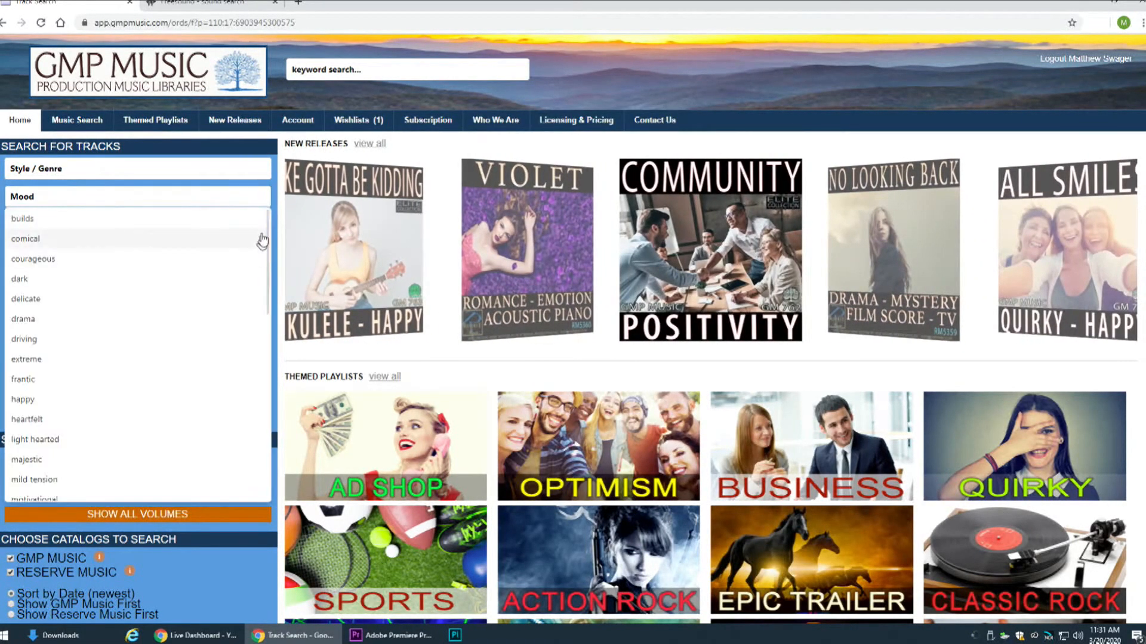
pyautogui.moveTo(266, 236)
pyautogui.mouseDown()
pyautogui.moveTo(260, 286)
pyautogui.moveTo(269, 241)
pyautogui.mouseUp()
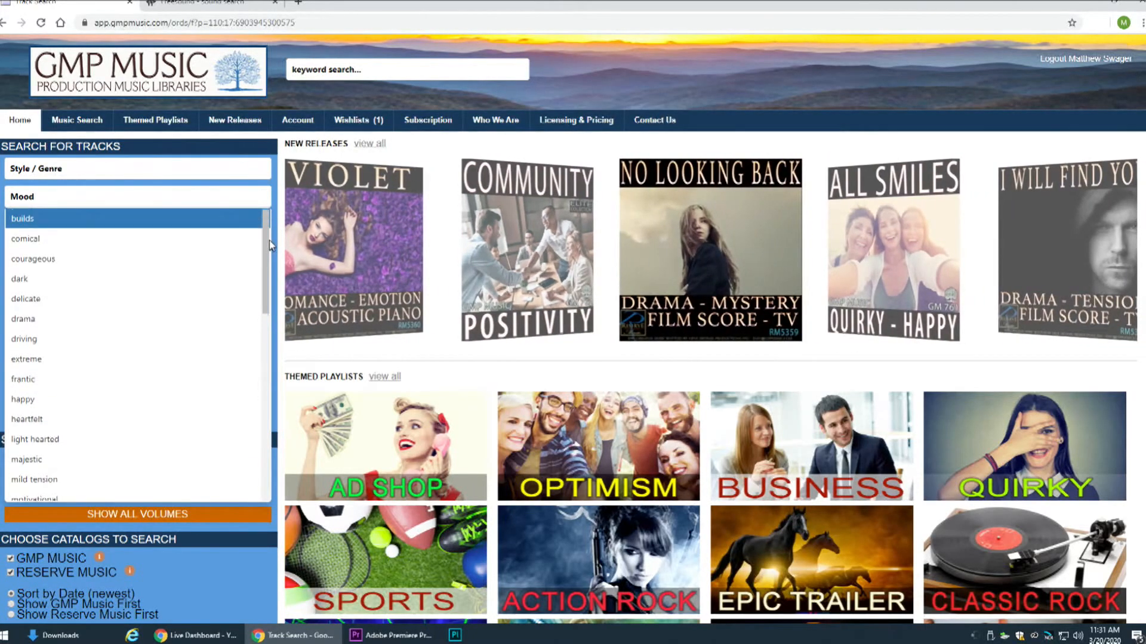
pyautogui.click(215, 247)
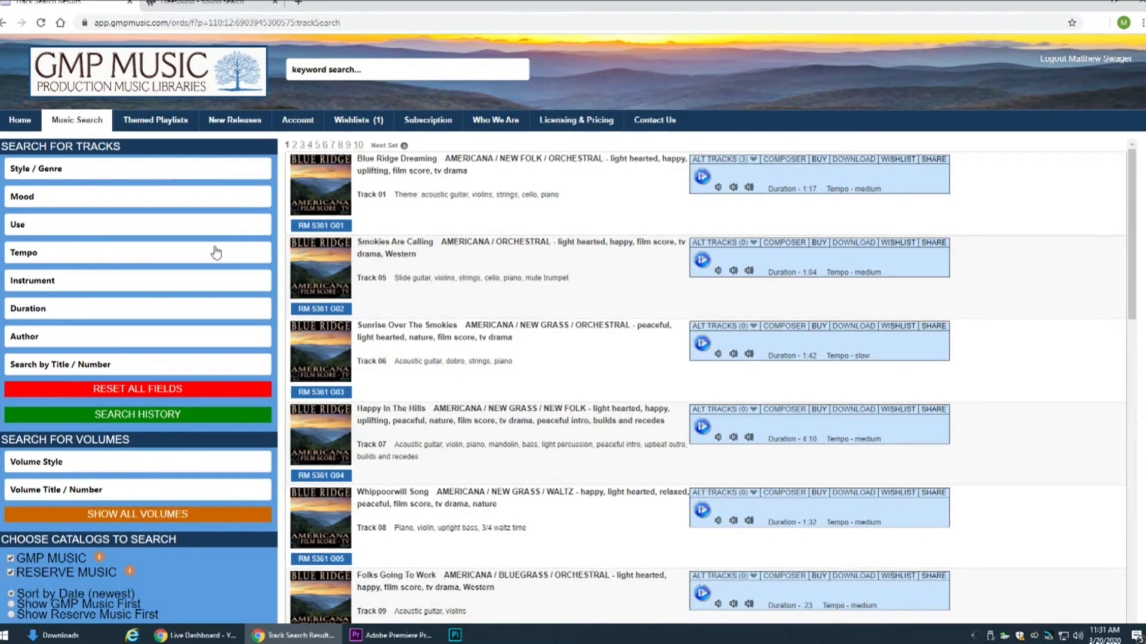
pyautogui.scroll(-5, 613, 343)
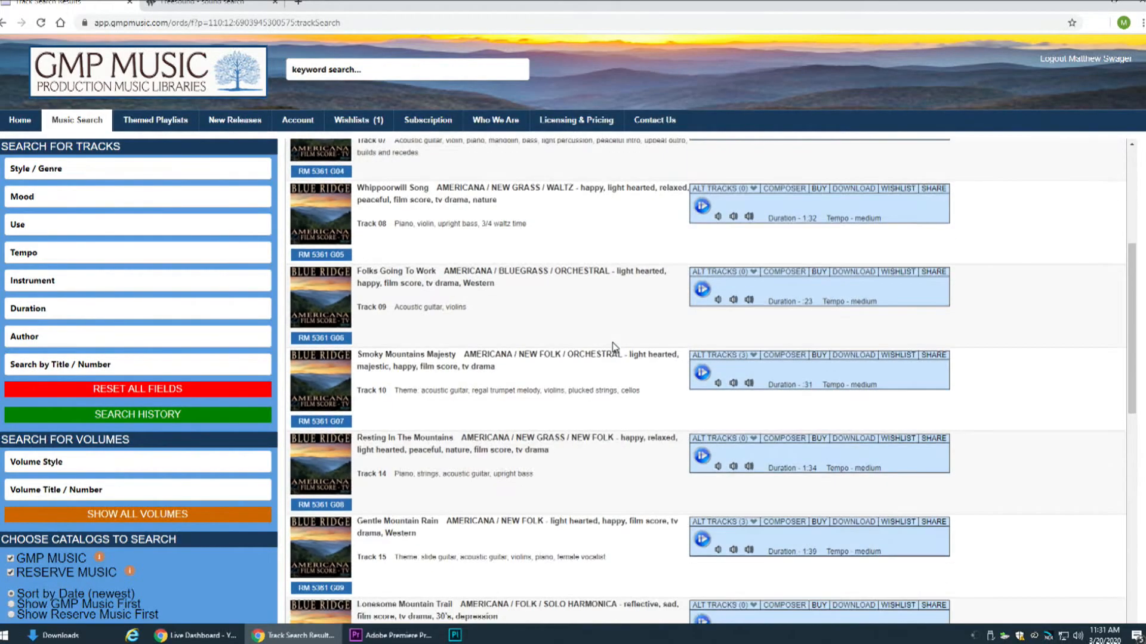
pyautogui.scroll(5, 615, 347)
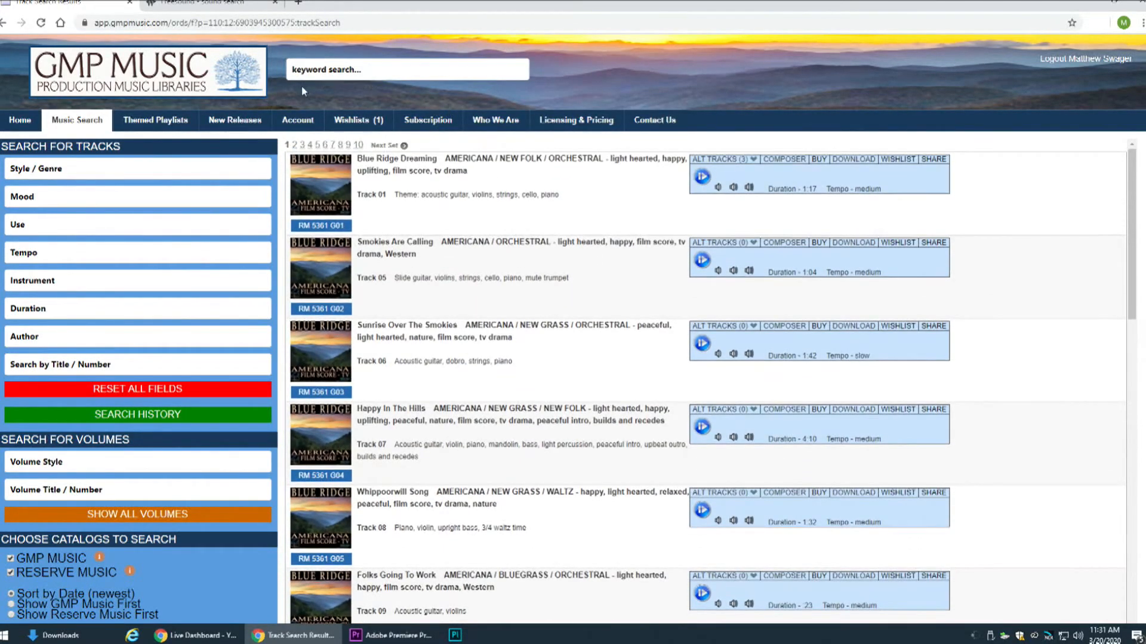
pyautogui.click(158, 201)
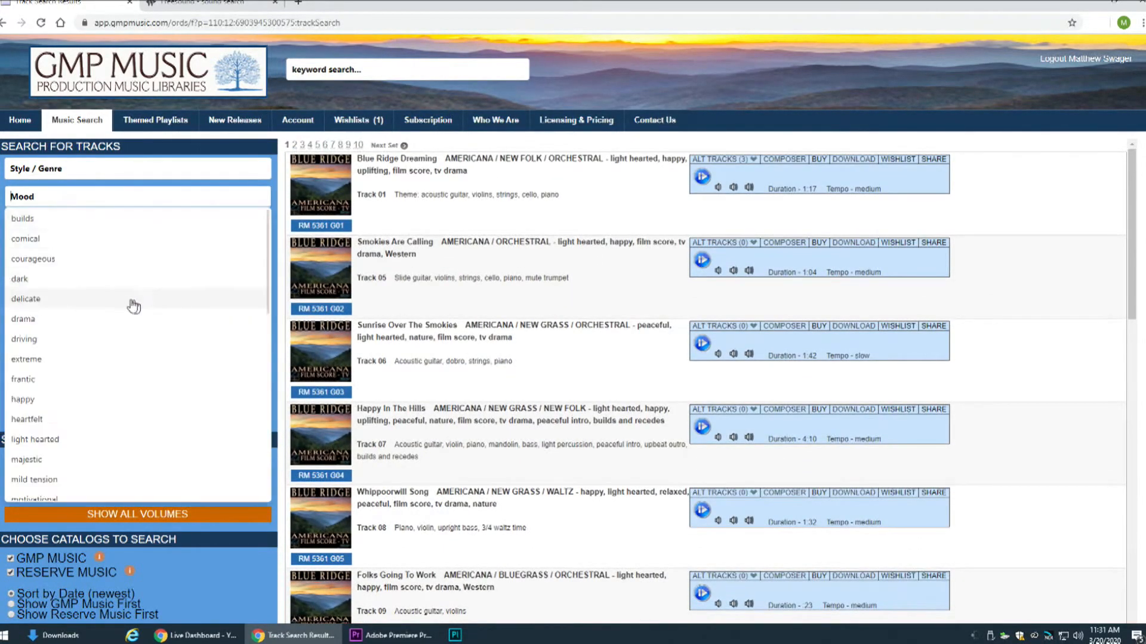
pyautogui.click(111, 239)
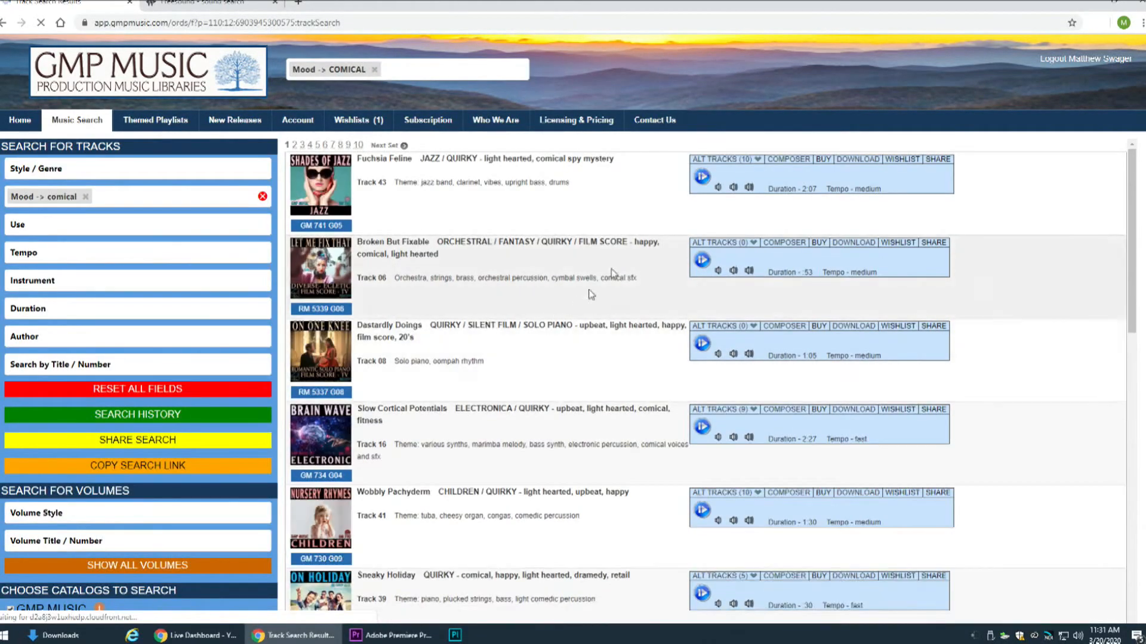
# Preview the Fuchsia Feline track and adjust the computer's sound volume
pyautogui.click(702, 176)
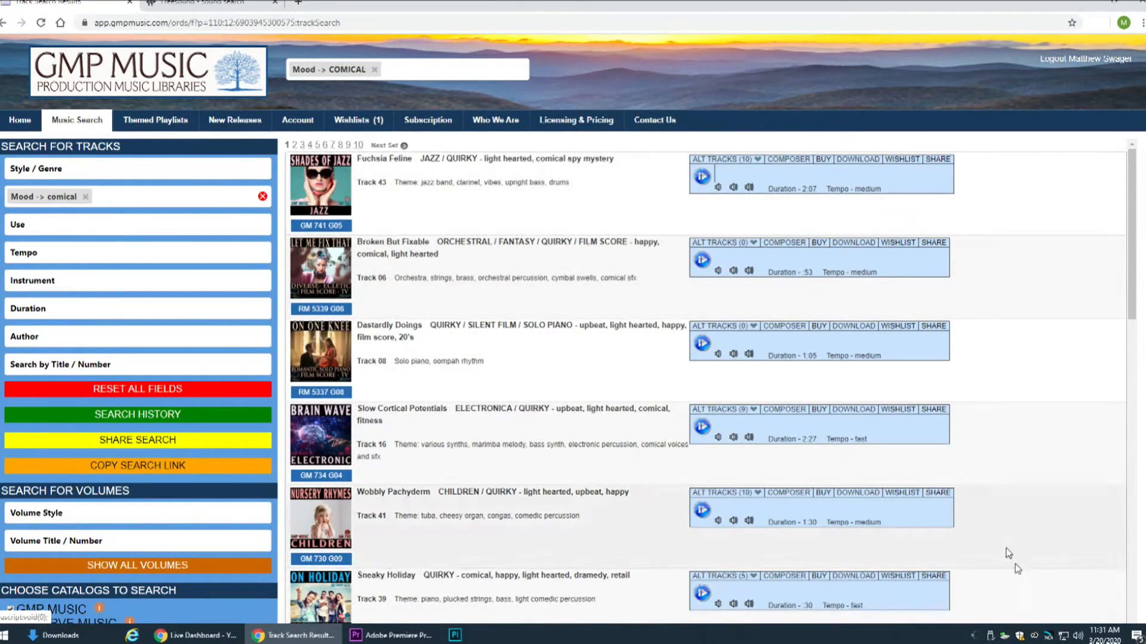
pyautogui.click(1078, 636)
pyautogui.moveTo(1013, 607); pyautogui.dragTo(1017, 607)
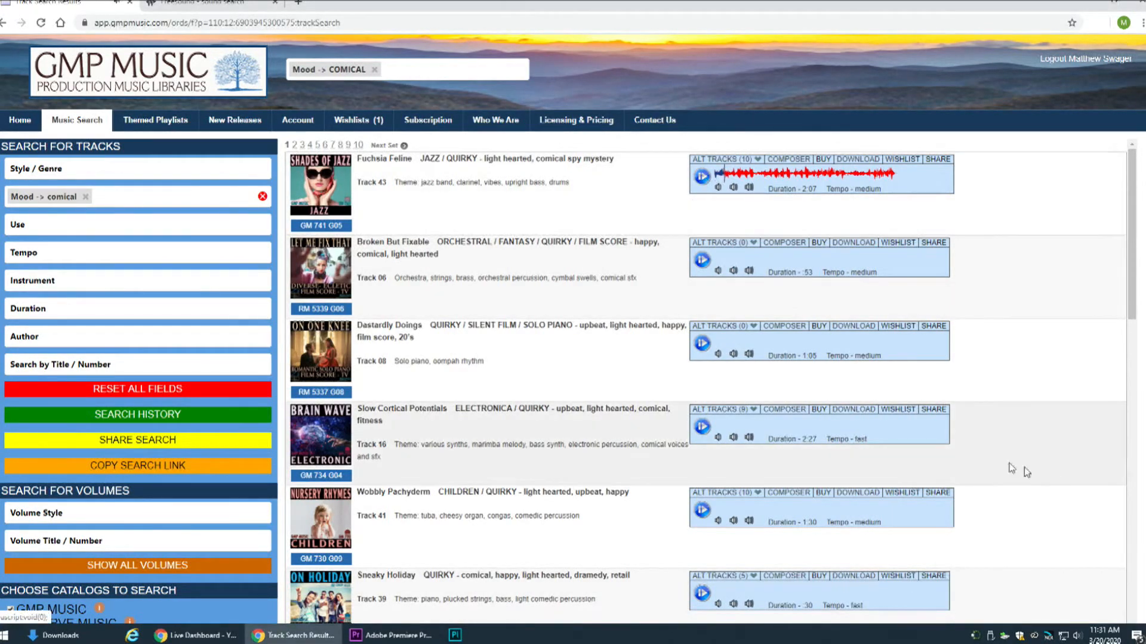
# Set the NDI screen capture tool's audio source to System Audio
pyautogui.rightClick(1049, 637)
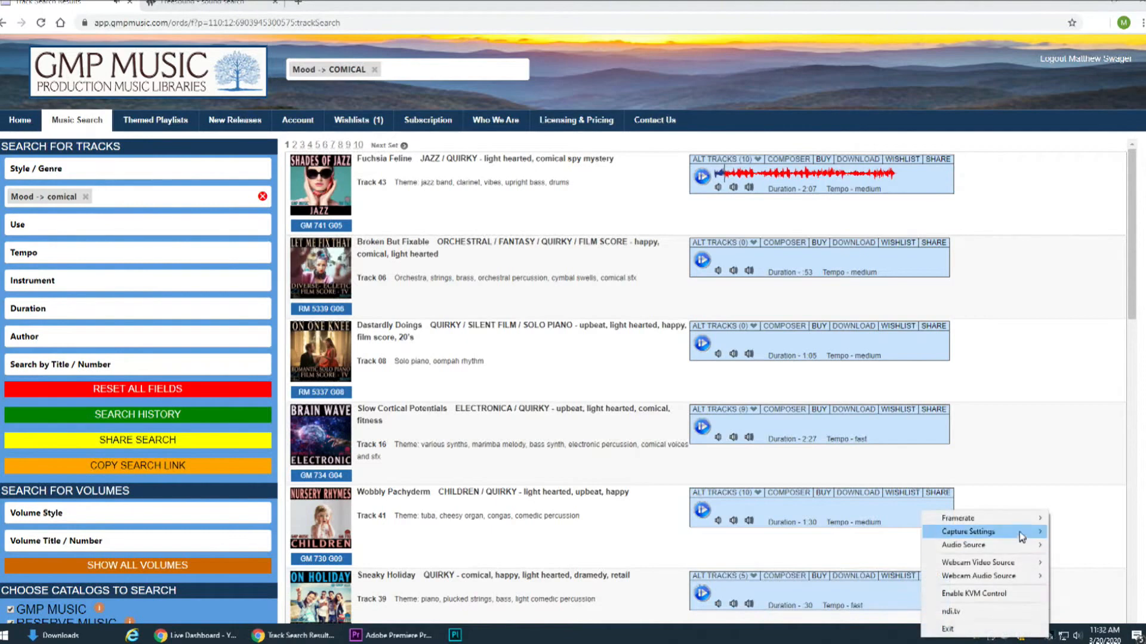
pyautogui.moveTo(1019, 550)
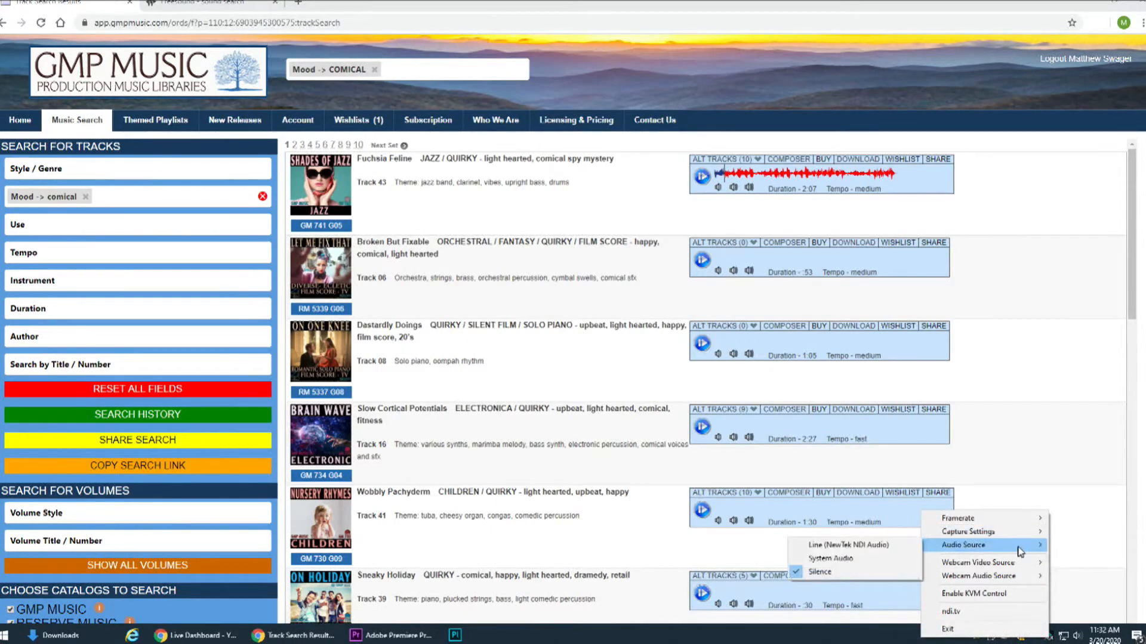
pyautogui.click(890, 559)
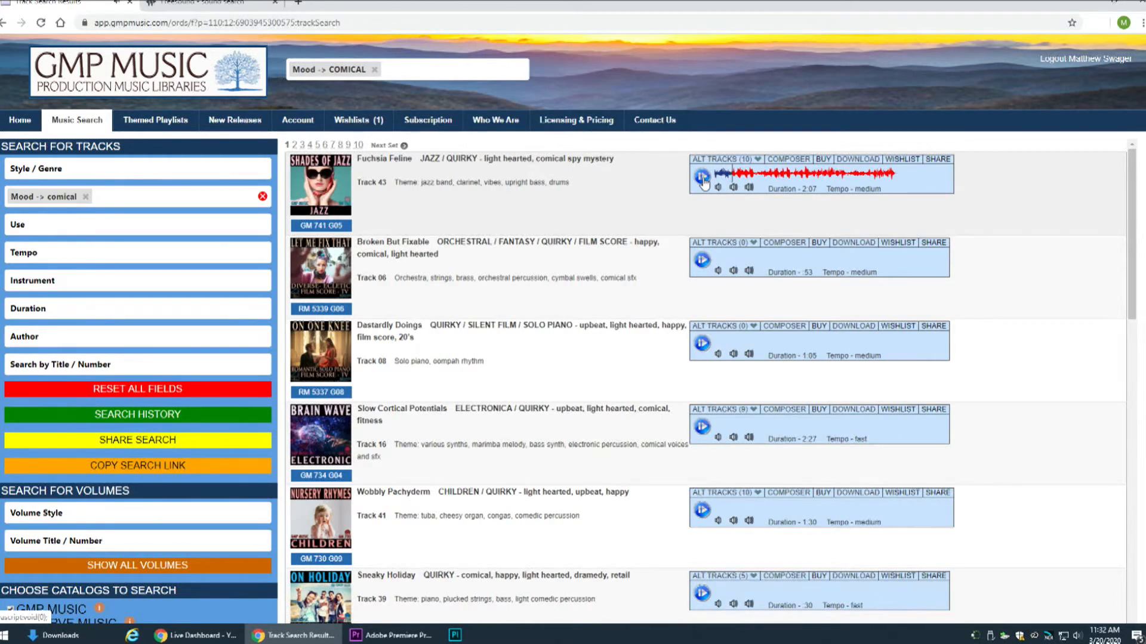
# Preview the comical tracks Broken But Fixable and Rondo Alla Turca Piano Melody
pyautogui.click(702, 261)
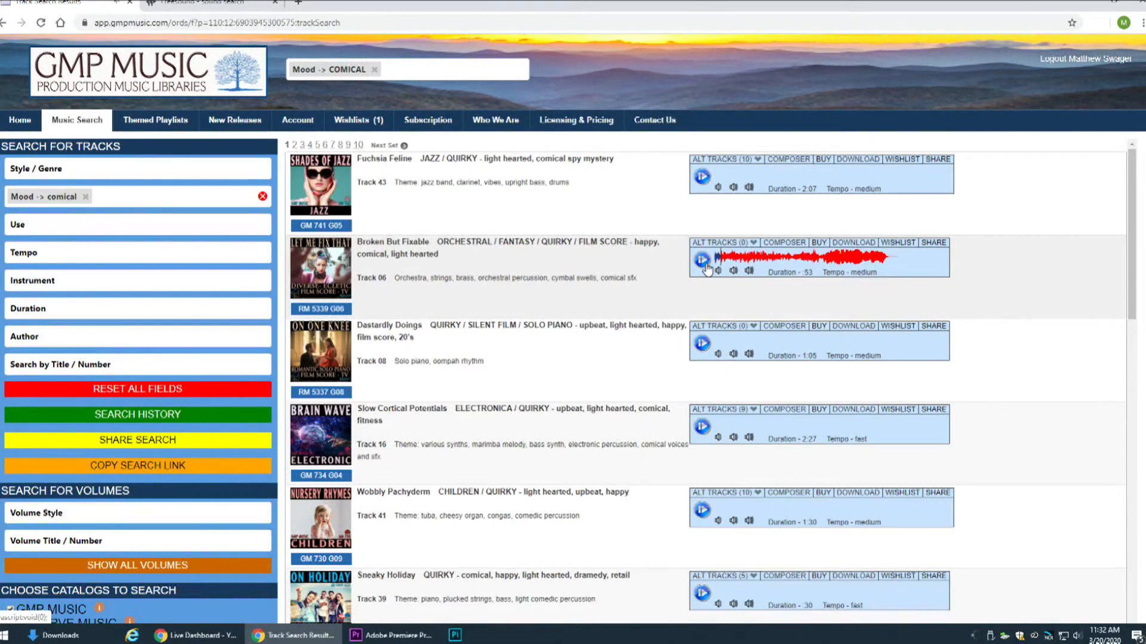
pyautogui.scroll(-9, 635, 403)
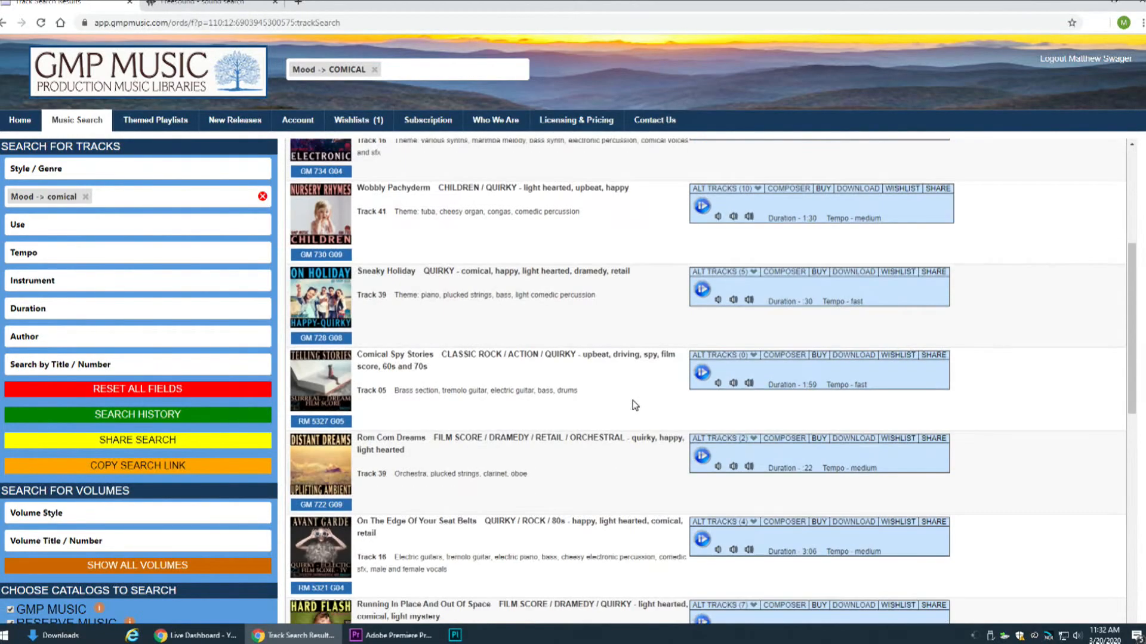
pyautogui.scroll(-9, 635, 406)
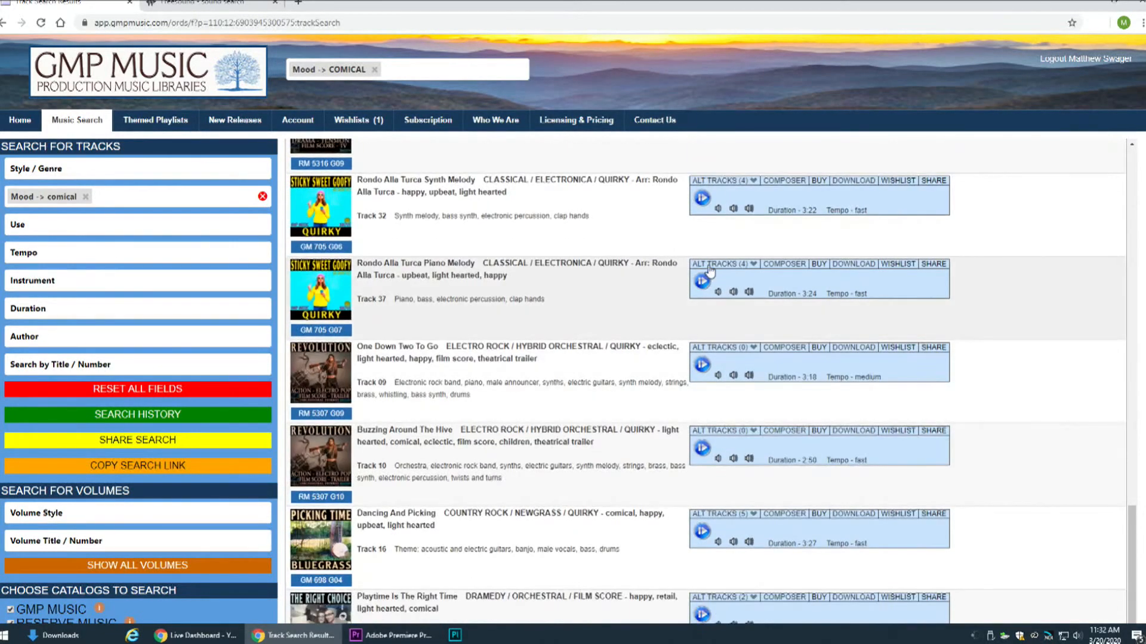
pyautogui.click(702, 282)
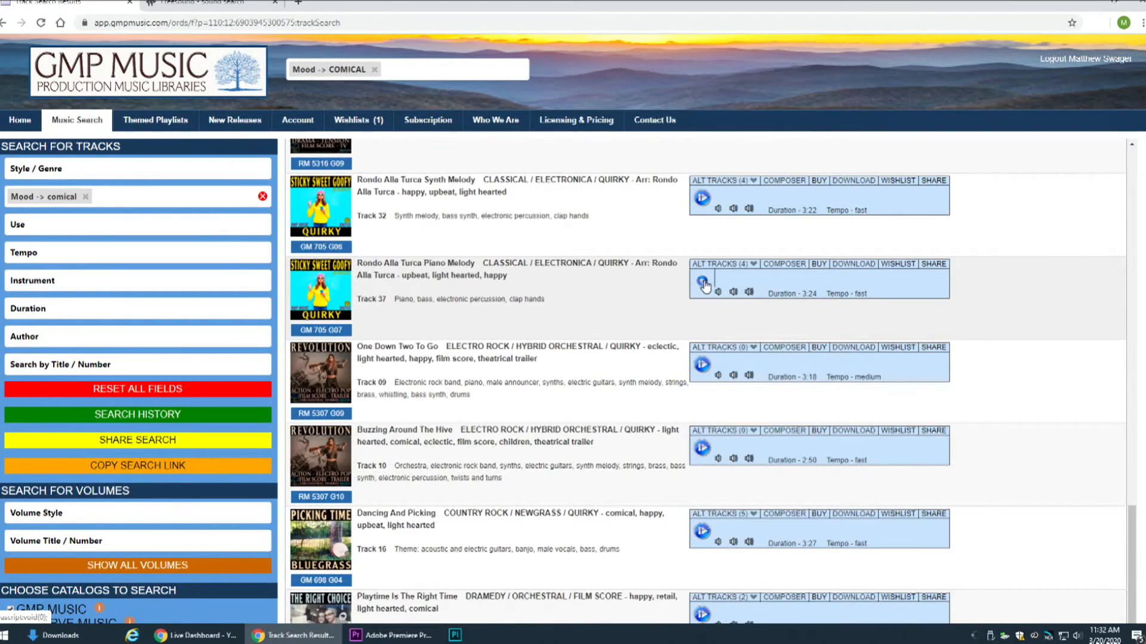
# Go to page 5 of the comical track results and preview Twins With Glasses, skipping ahead to a late part of it
pyautogui.scroll(-3, 431, 505)
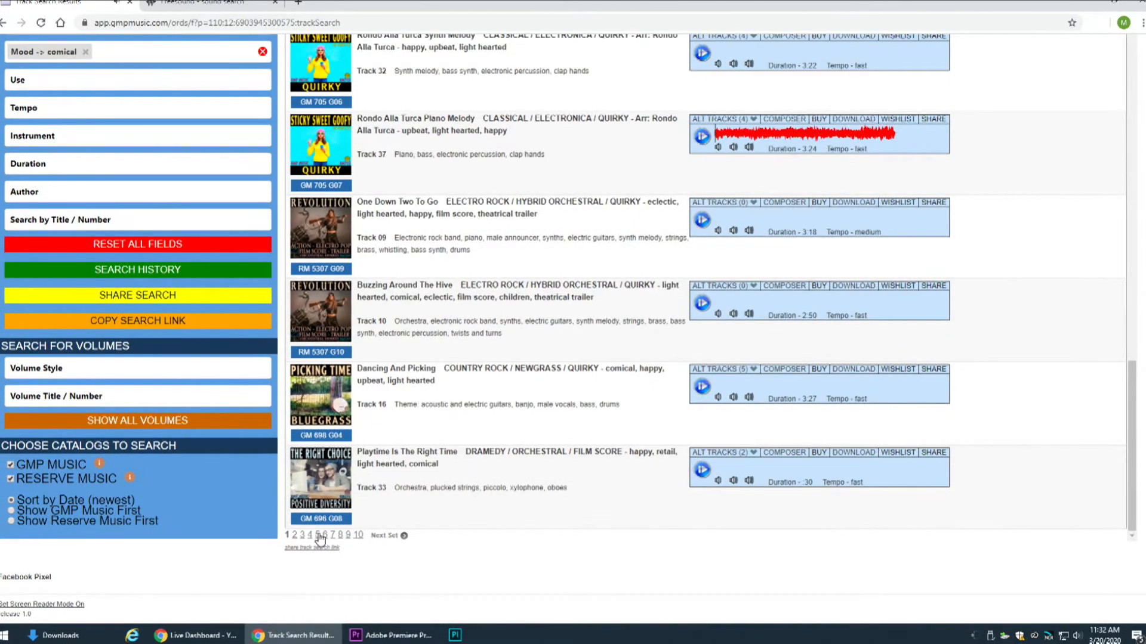
pyautogui.click(317, 536)
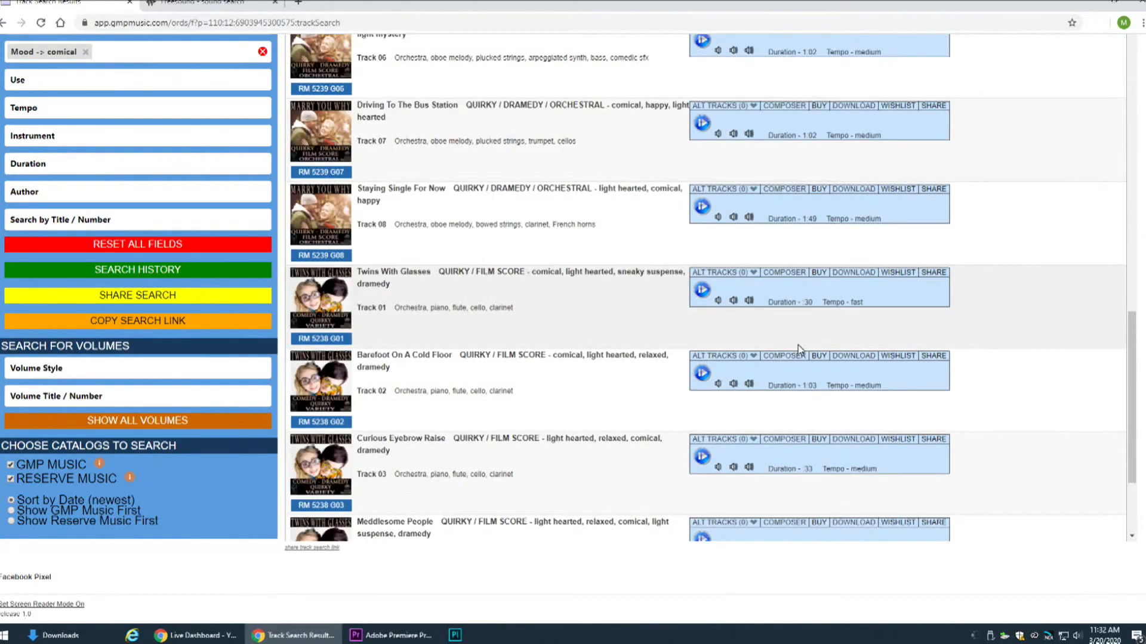
pyautogui.scroll(-3, 797, 345)
pyautogui.click(702, 142)
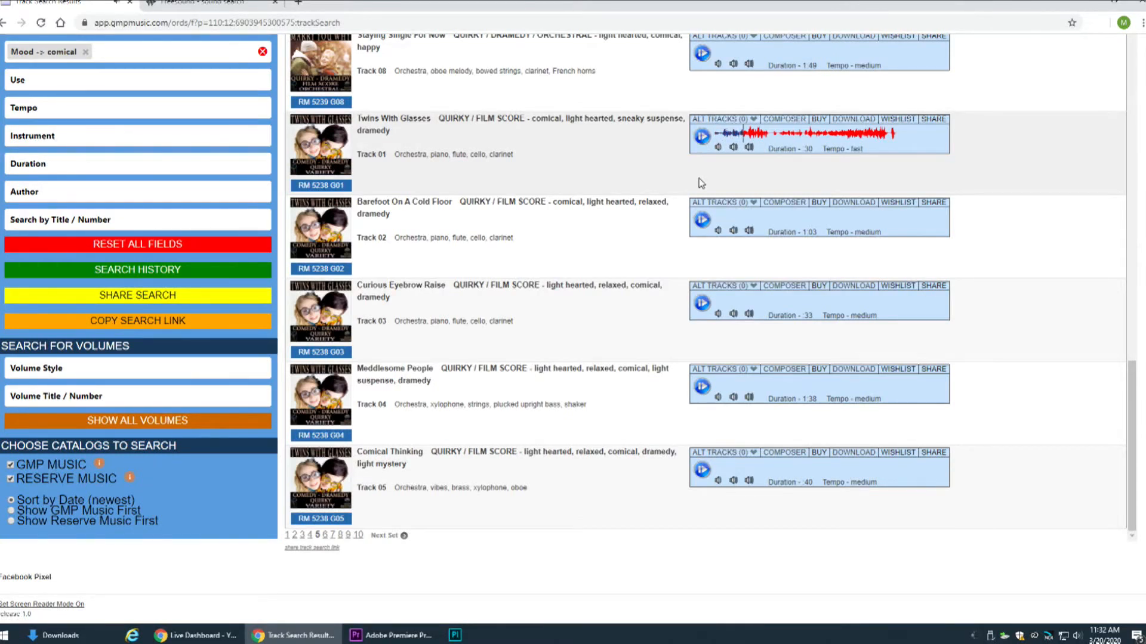
pyautogui.click(833, 139)
# Preview Barefoot On A Cold Floor, Curious Eyebrow Raise, Meddlesome People and Comical Thinking in turn
pyautogui.click(701, 221)
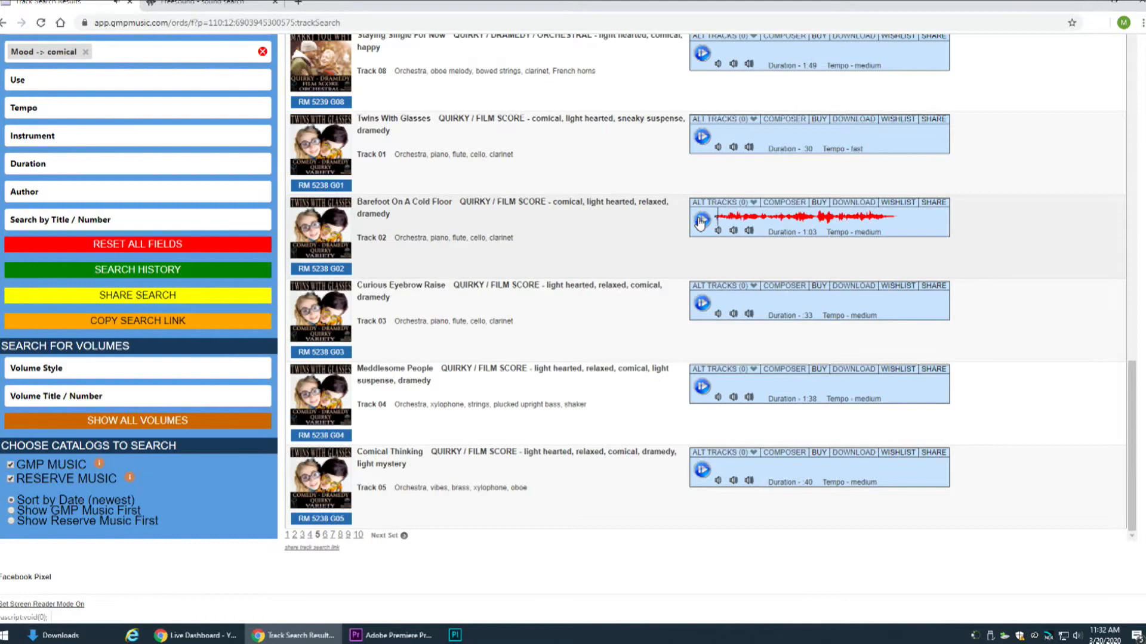
pyautogui.click(701, 304)
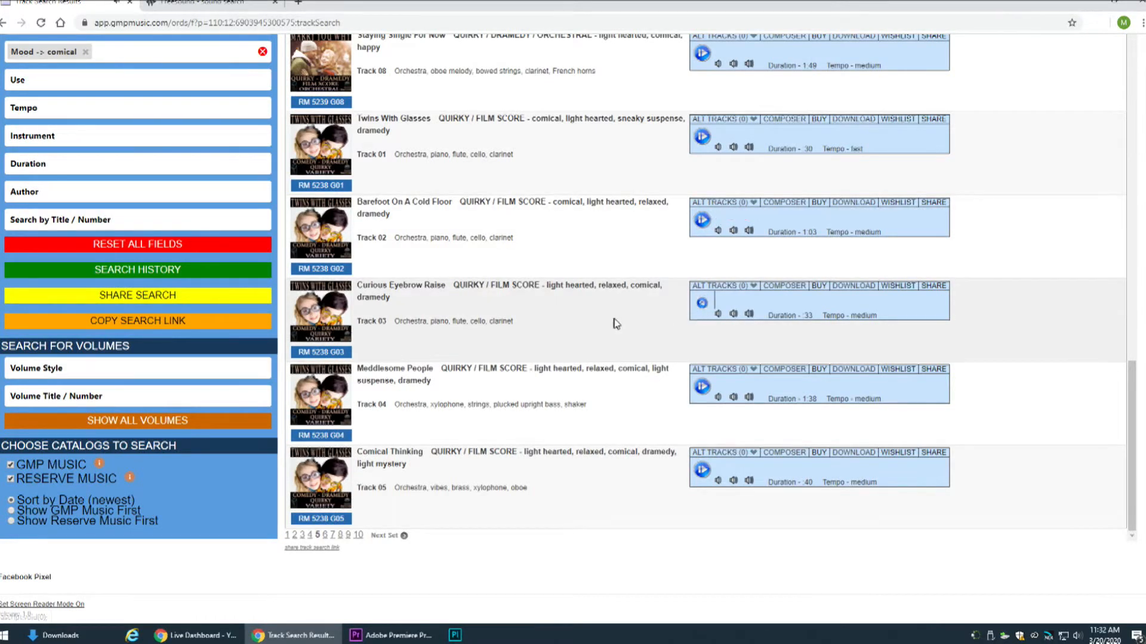
pyautogui.click(701, 387)
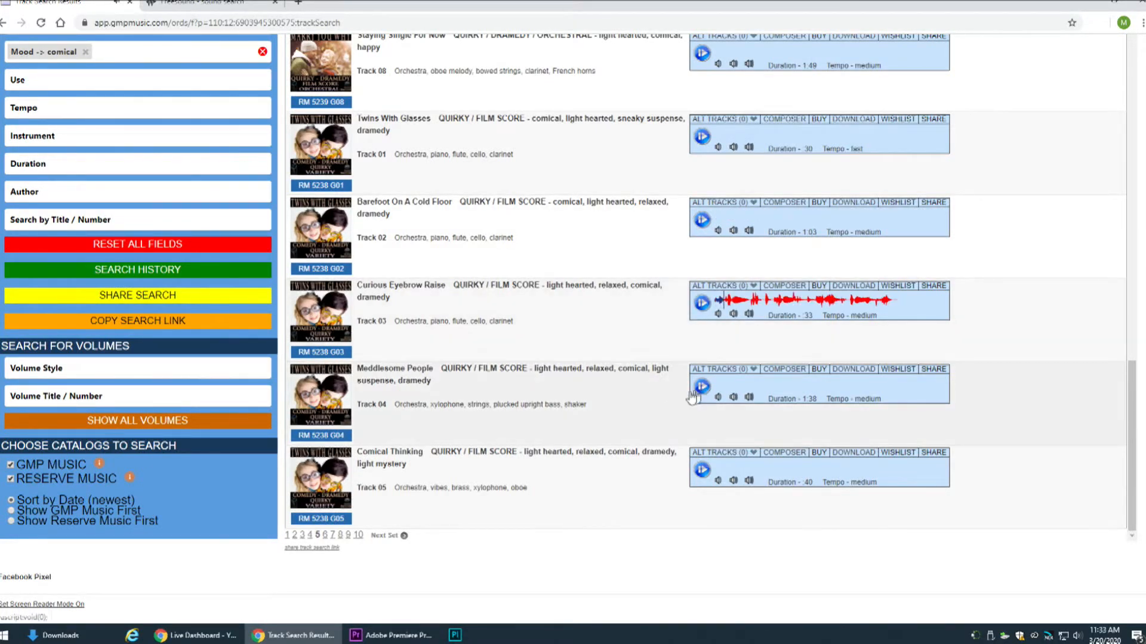
pyautogui.click(702, 471)
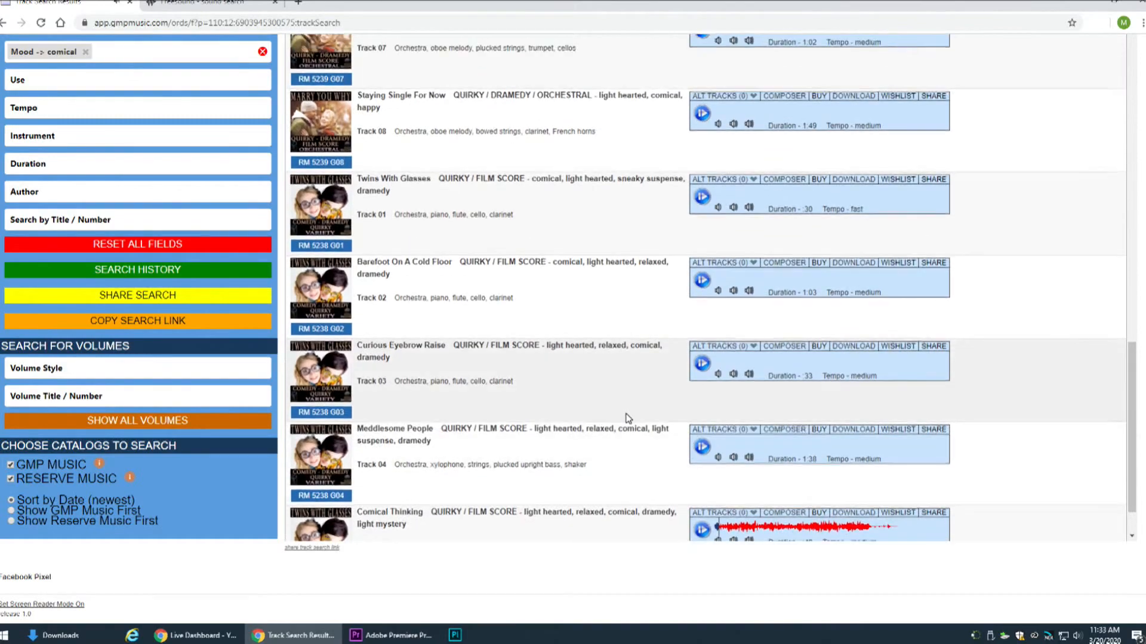
# Preview Running To My Happy Place, Goofy Things With Sticky Shoes, Little Furry Baby Murray and Peaceful Creatures
pyautogui.scroll(5, 628, 419)
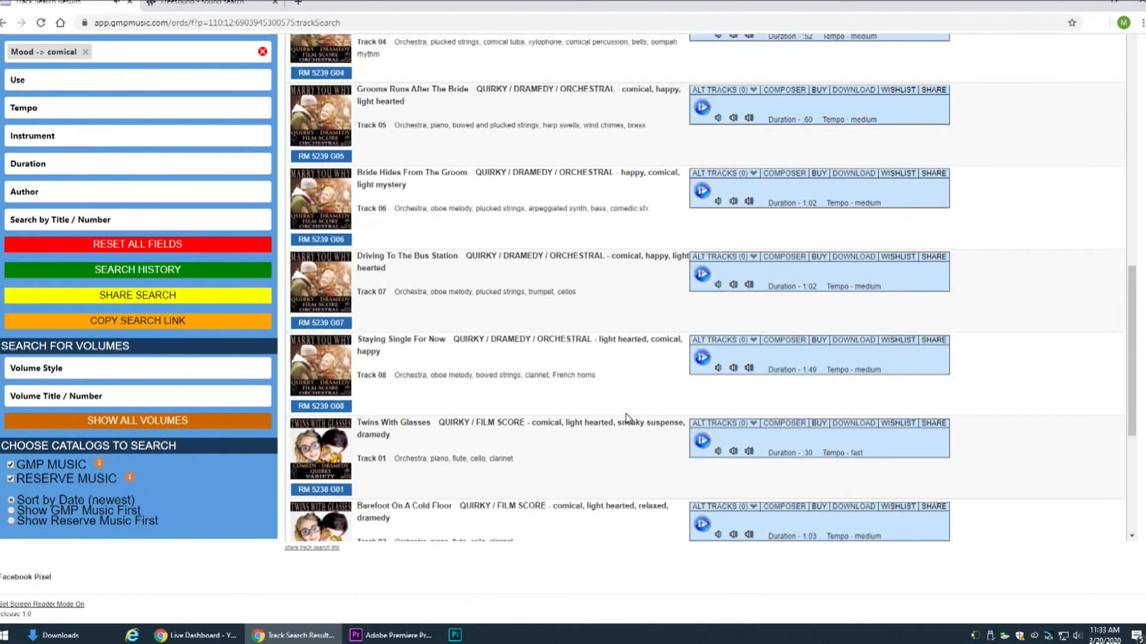
pyautogui.scroll(8, 624, 474)
pyautogui.scroll(7, 615, 460)
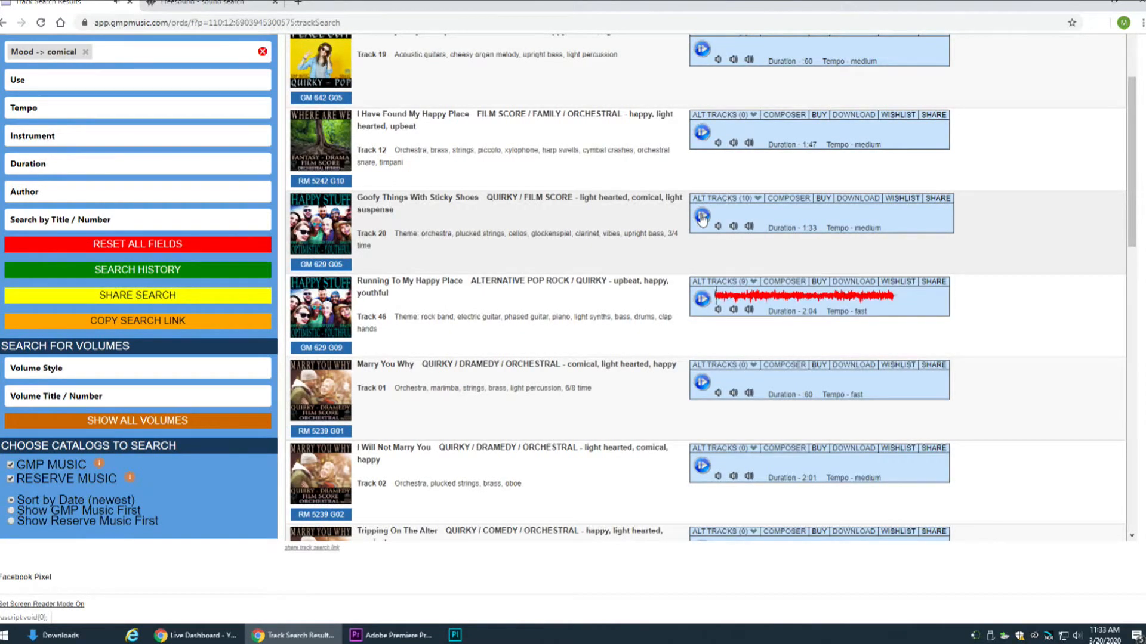
pyautogui.click(702, 217)
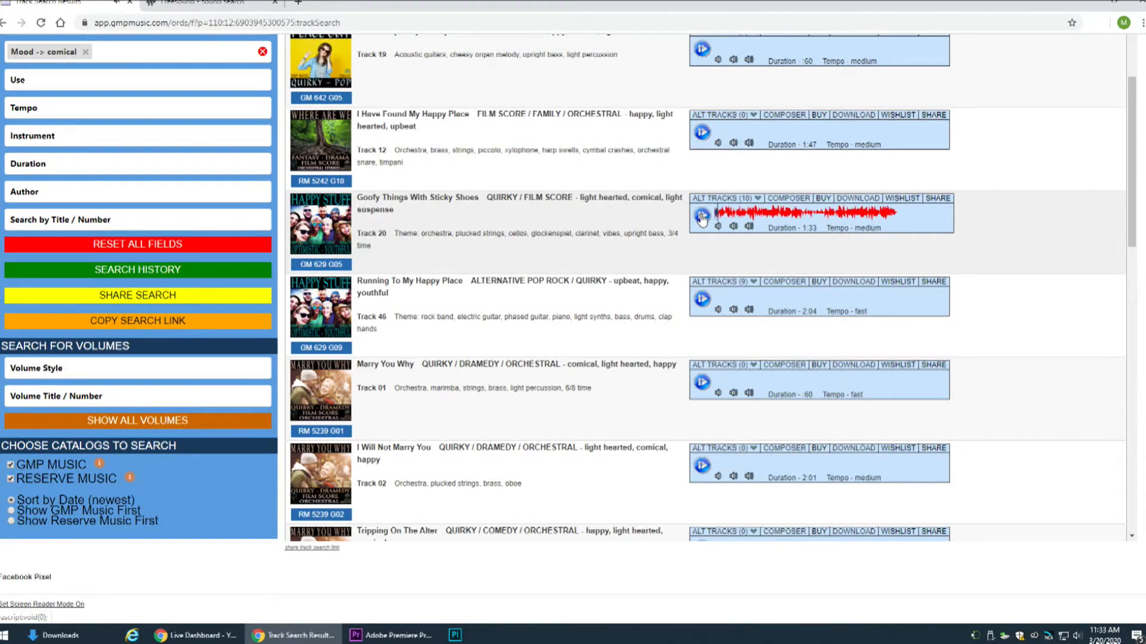
pyautogui.scroll(3, 702, 216)
pyautogui.click(702, 232)
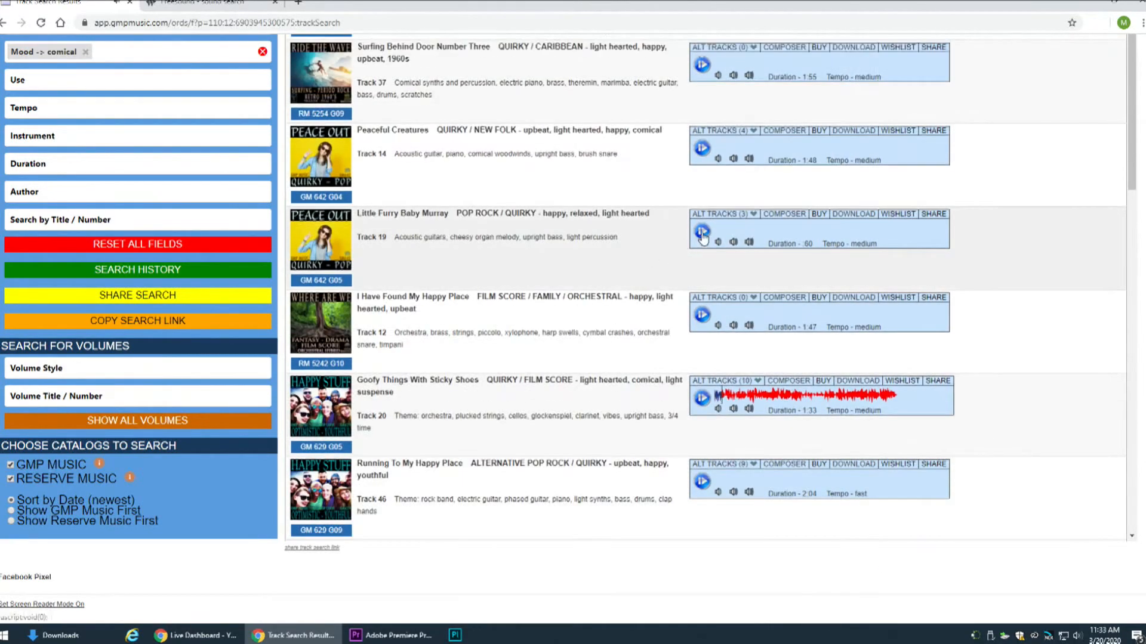
pyautogui.click(702, 149)
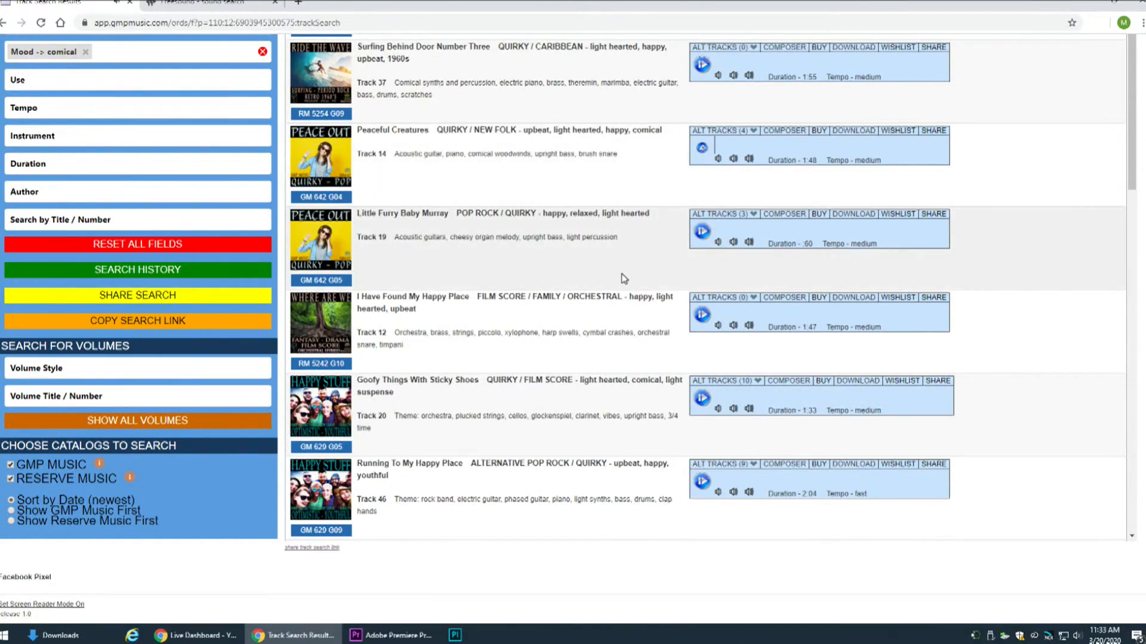
# Download only the Peaceful Creatures track as an AIF file
pyautogui.scroll(1, 624, 278)
pyautogui.scroll(2, 623, 277)
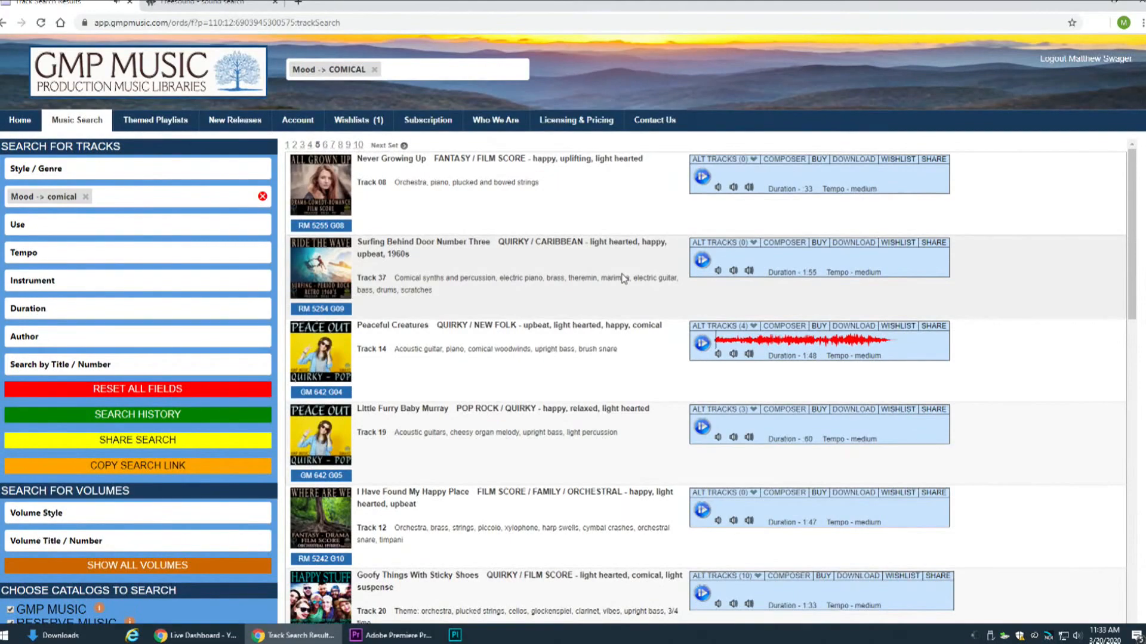
pyautogui.click(853, 326)
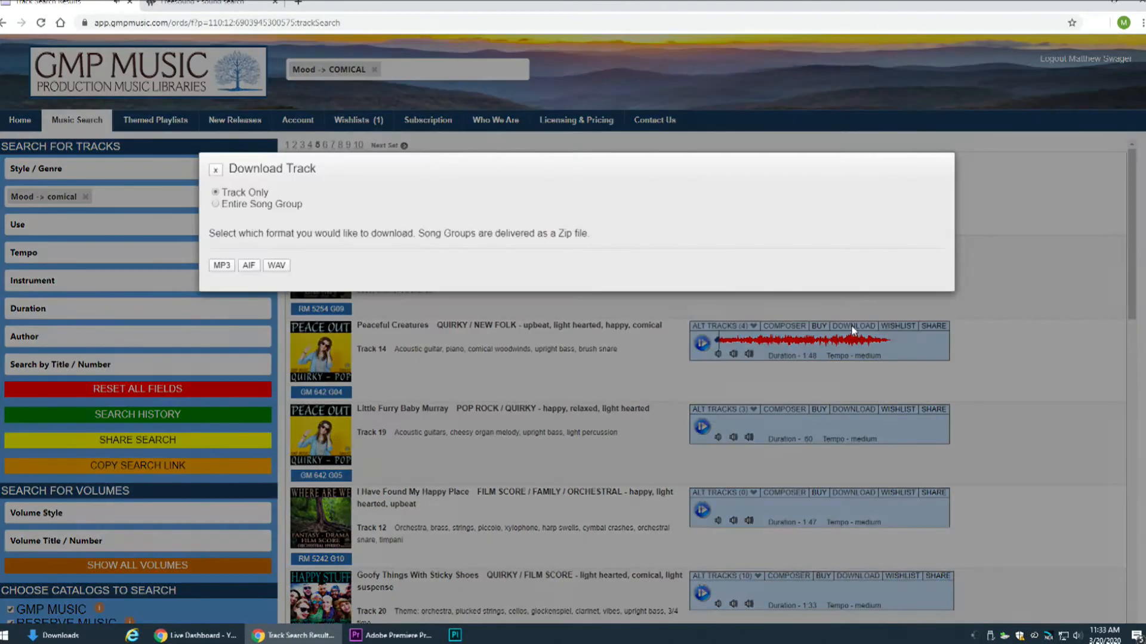
pyautogui.click(678, 452)
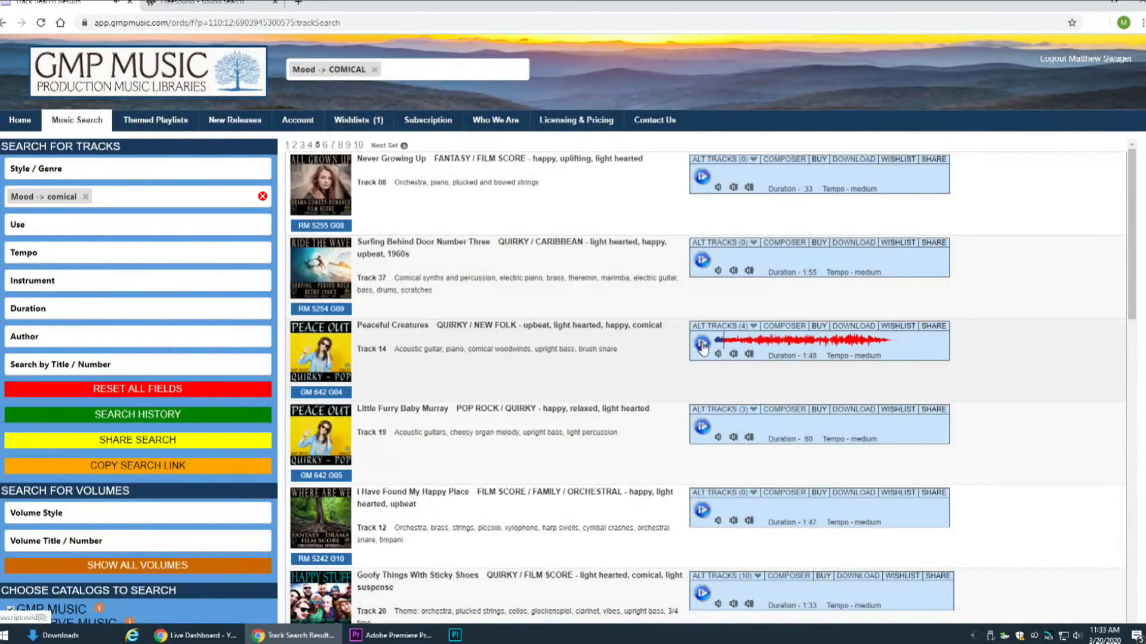
pyautogui.click(839, 327)
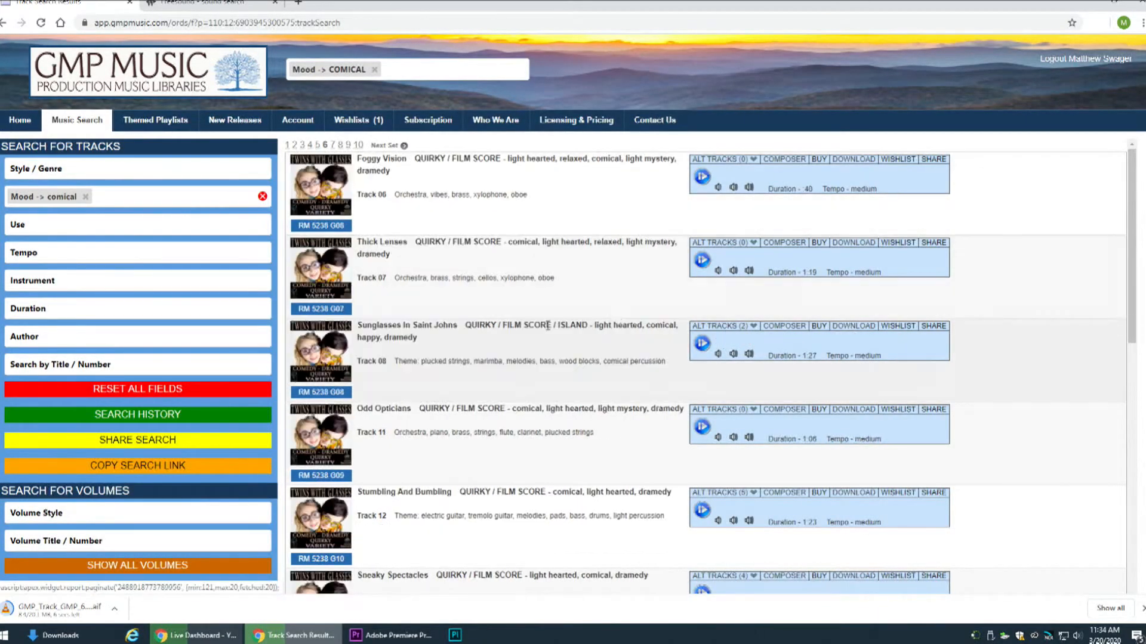
# Preview Foggy Vision, Sunglasses In Saint Johns and Over Here Not There on page 6 of the comical track results
pyautogui.click(701, 177)
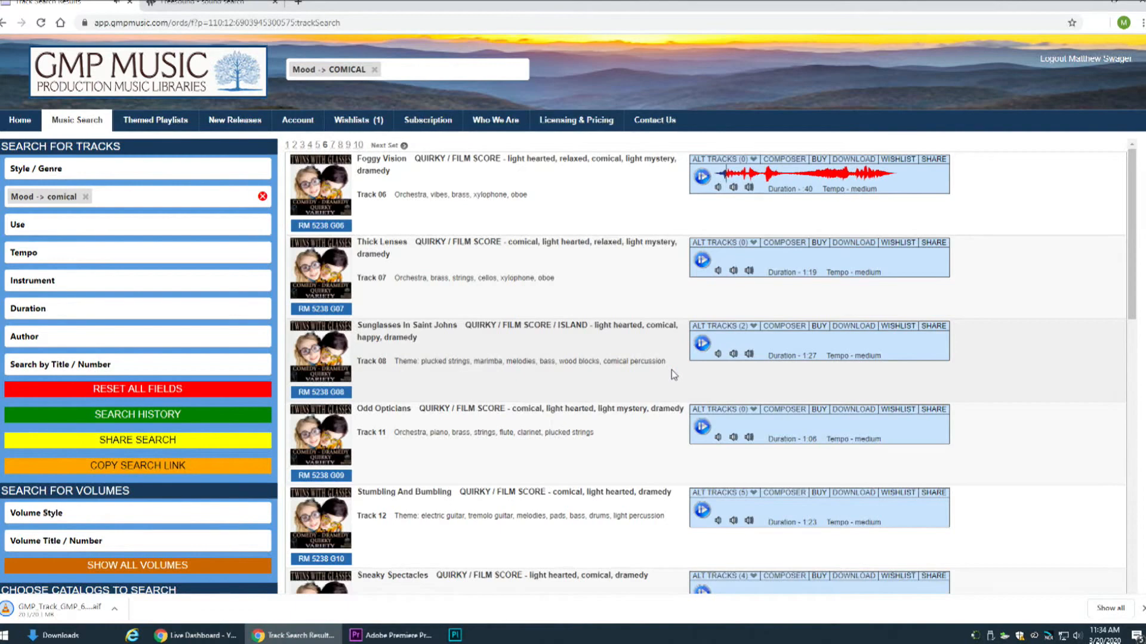
pyautogui.click(701, 343)
pyautogui.scroll(-3, 610, 395)
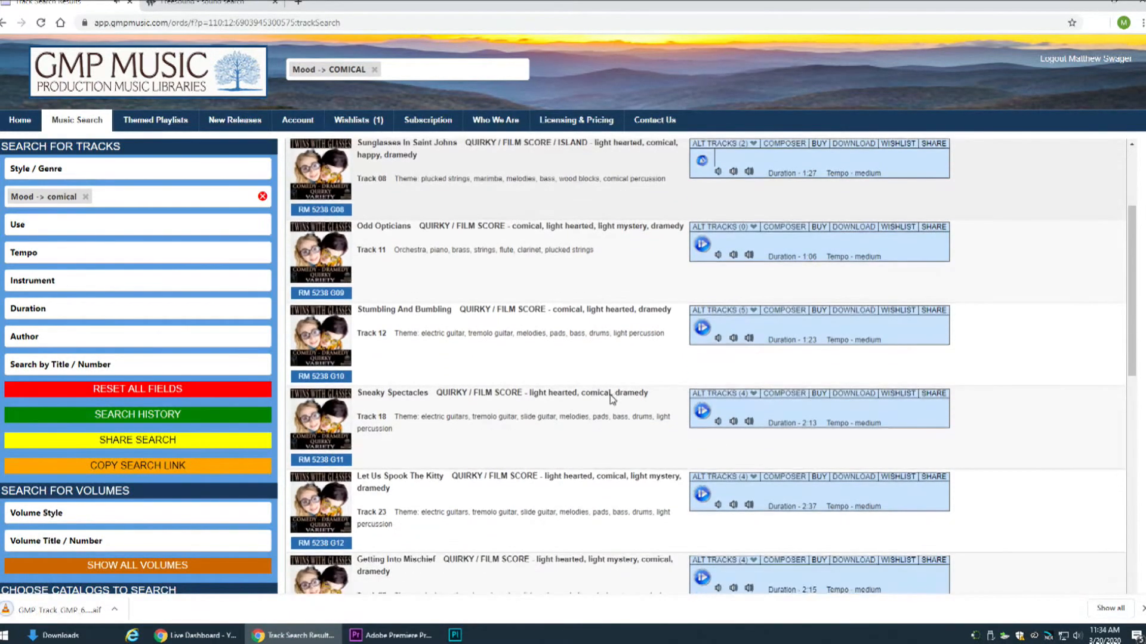
pyautogui.scroll(-1, 610, 395)
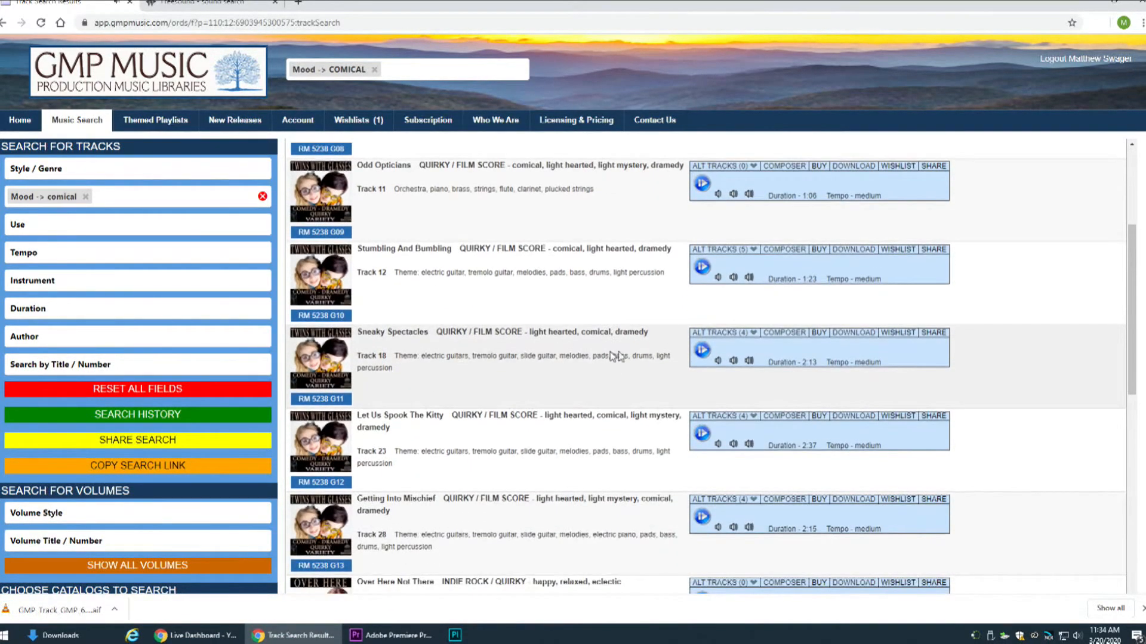
pyautogui.scroll(-5, 593, 334)
pyautogui.scroll(-6, 592, 357)
pyautogui.scroll(5, 603, 363)
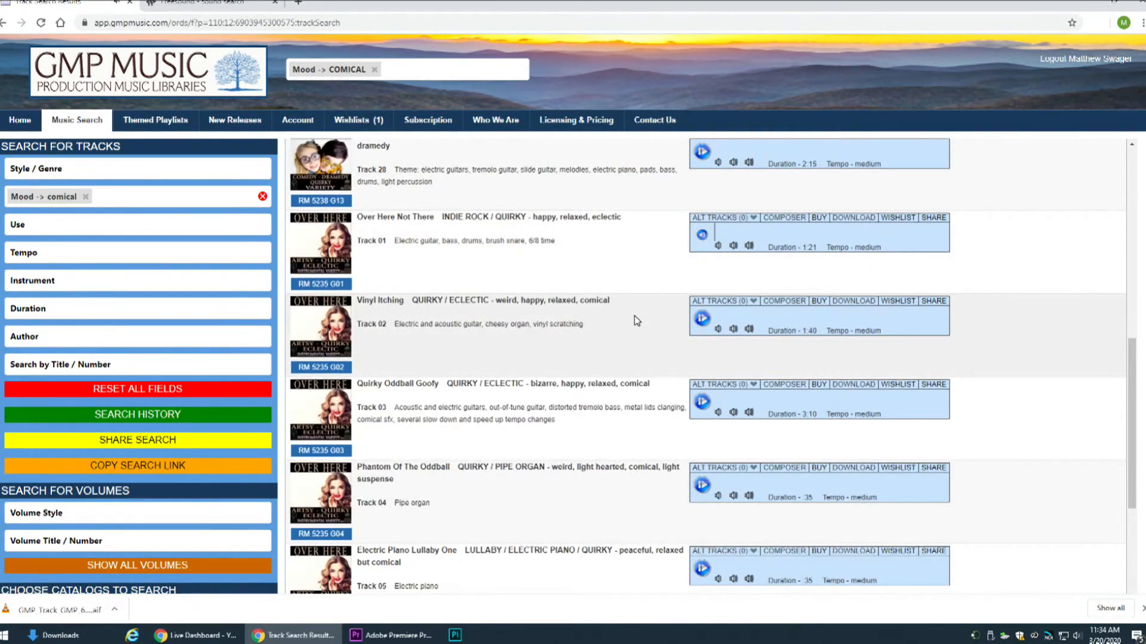
# Preview Vinyl Itching and Electric Piano Lullaby One
pyautogui.click(703, 319)
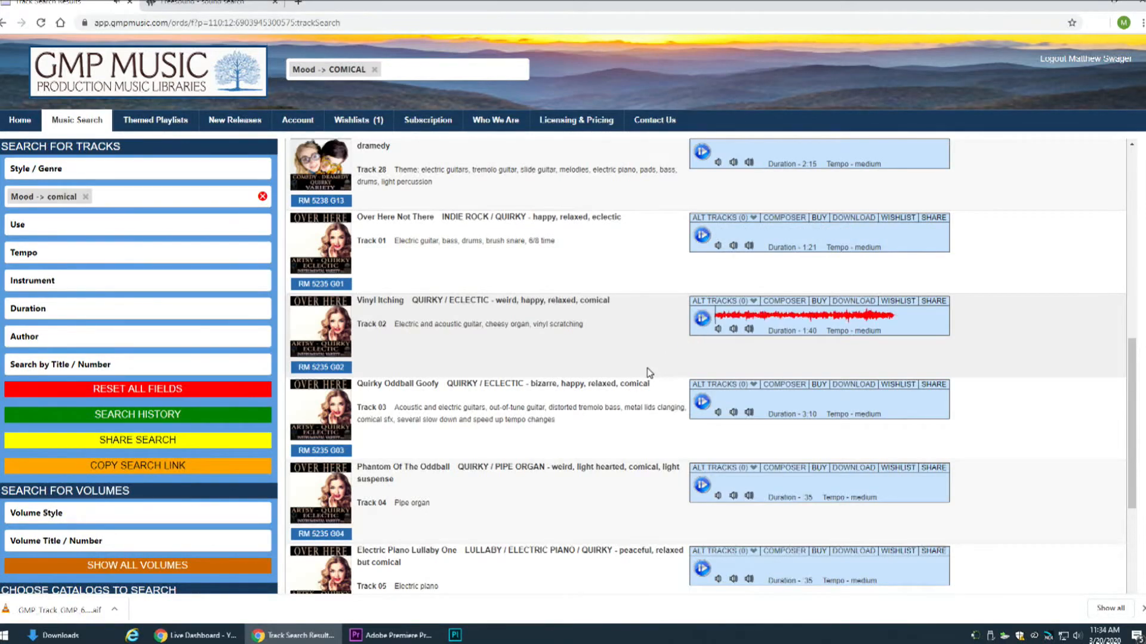
pyautogui.scroll(-4, 650, 373)
pyautogui.click(702, 325)
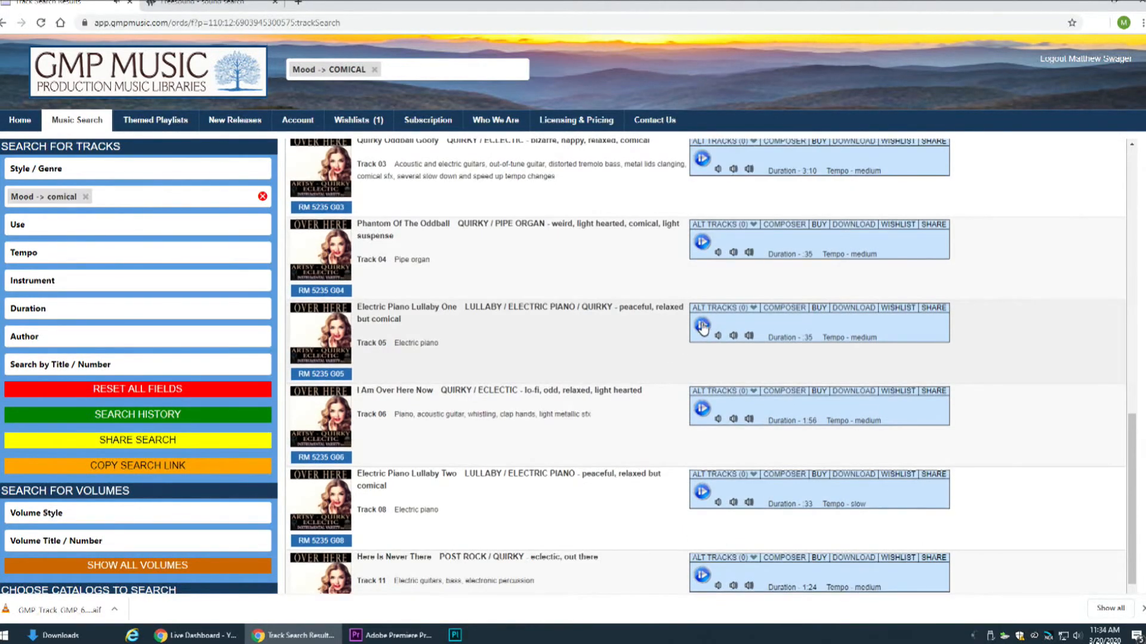
pyautogui.scroll(-5, 643, 391)
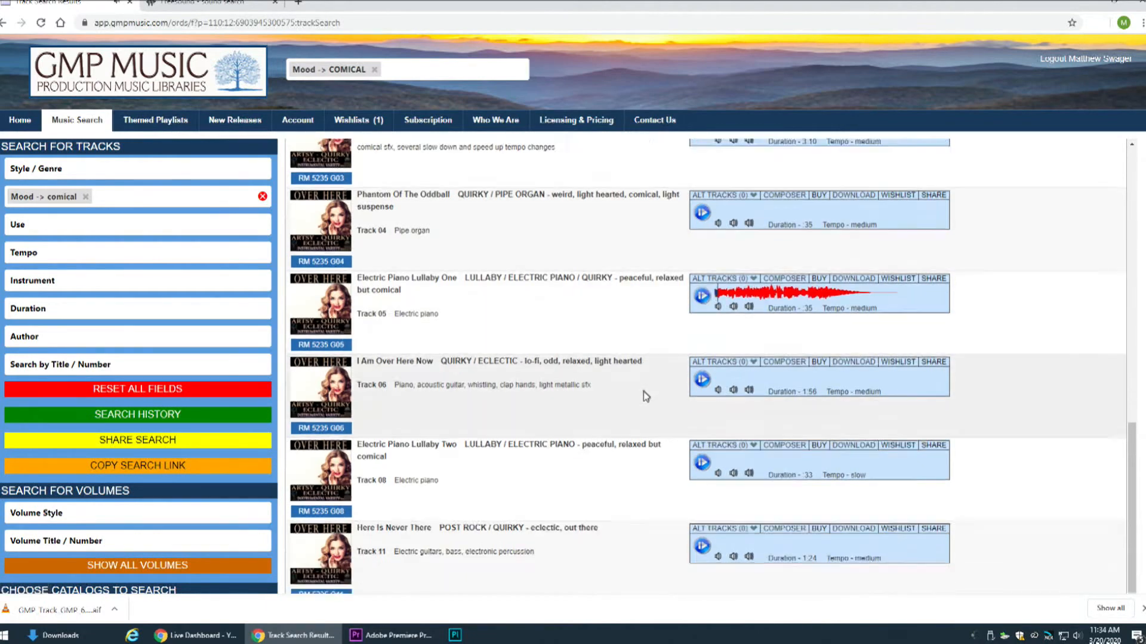
# Look through page 7 of the comical results and preview Comical Loser Bumper Four on page 8
pyautogui.scroll(-3, 429, 515)
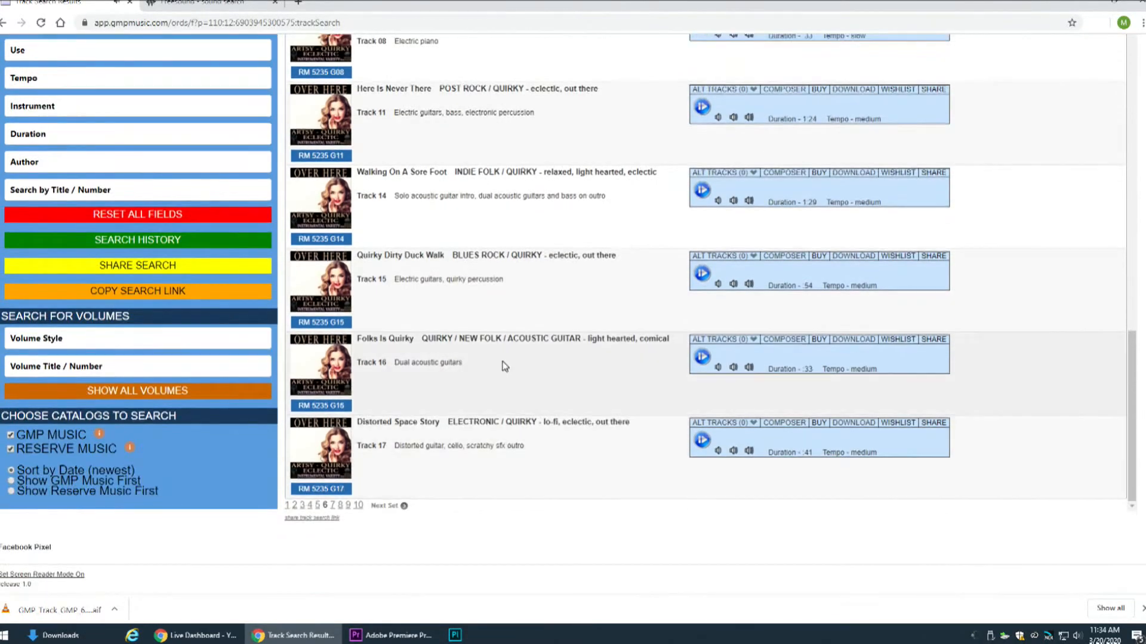
pyautogui.click(333, 506)
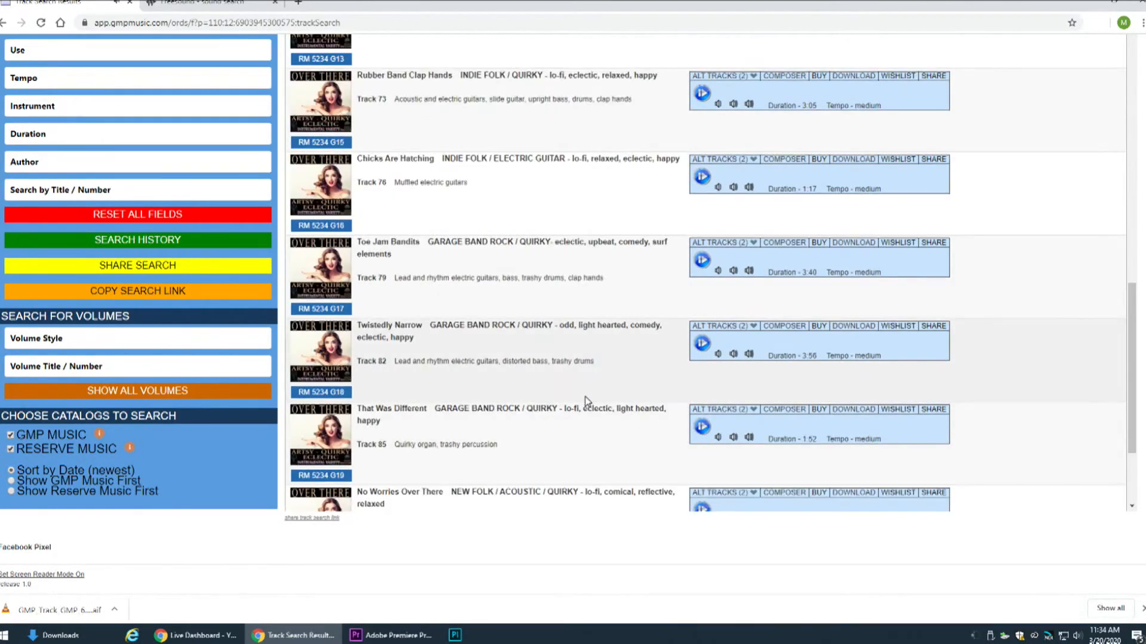
pyautogui.scroll(15, 584, 401)
pyautogui.scroll(-20, 603, 385)
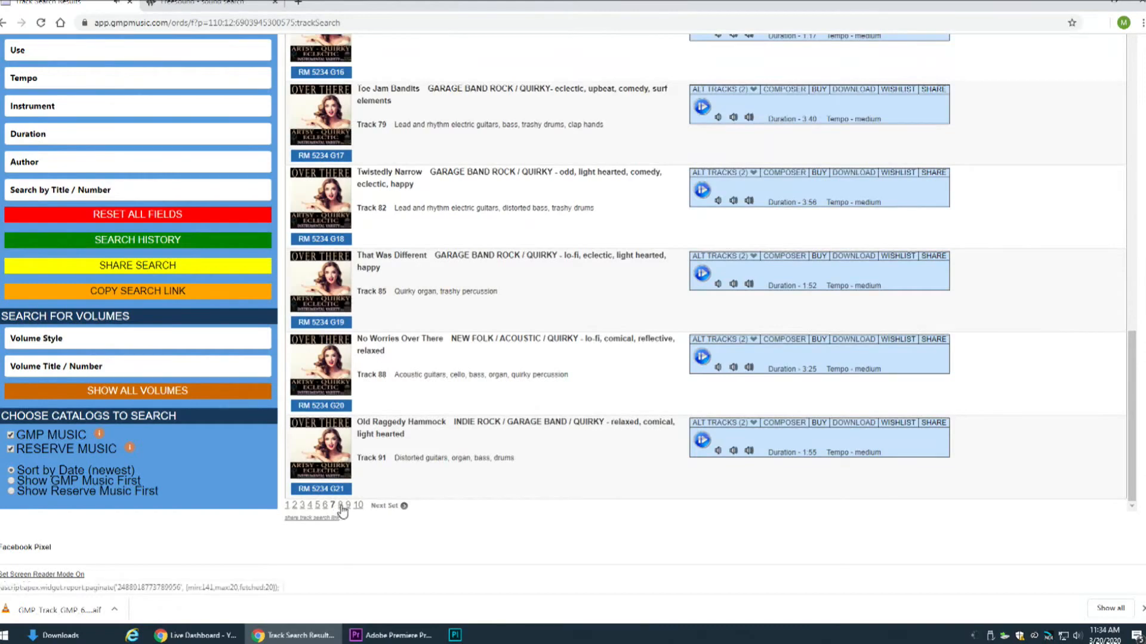
pyautogui.click(339, 507)
pyautogui.click(699, 266)
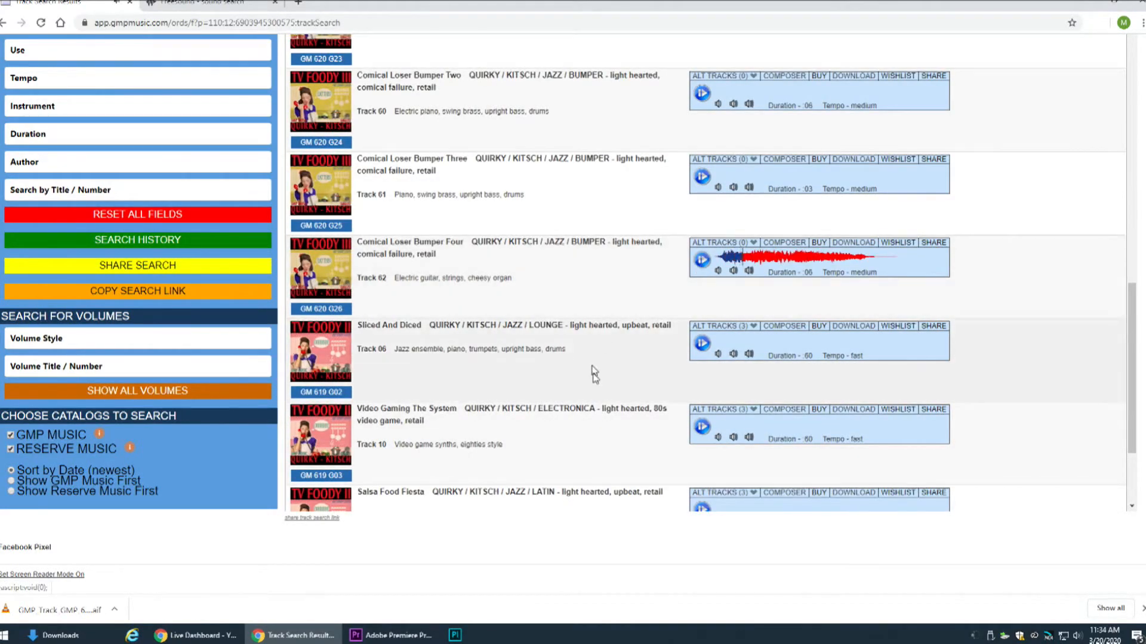
# Preview Fire In The Kitchen on page 8 of the results
pyautogui.scroll(3, 604, 376)
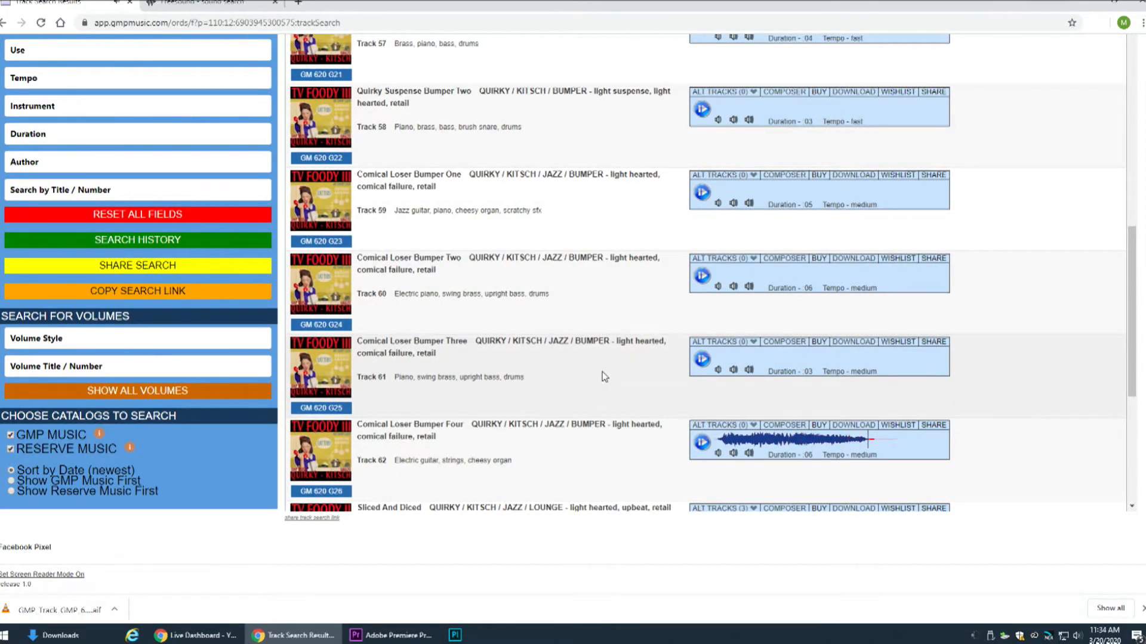
pyautogui.scroll(3, 604, 376)
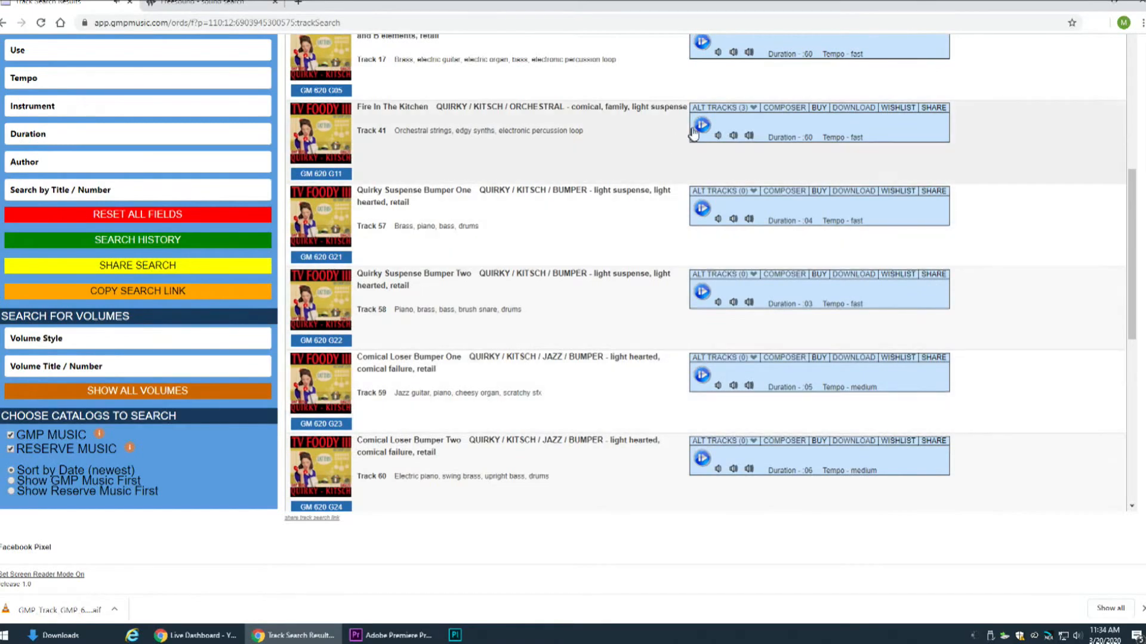
pyautogui.click(703, 127)
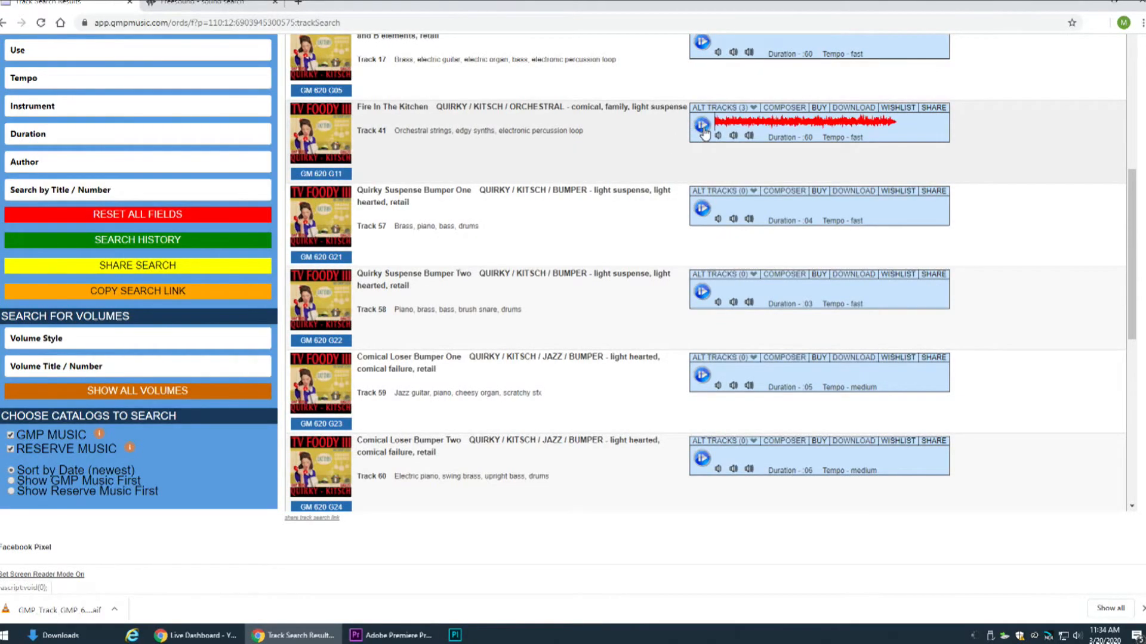
# Go to page 9 of the comical results and preview Quirky Hipsters
pyautogui.scroll(-9, 634, 282)
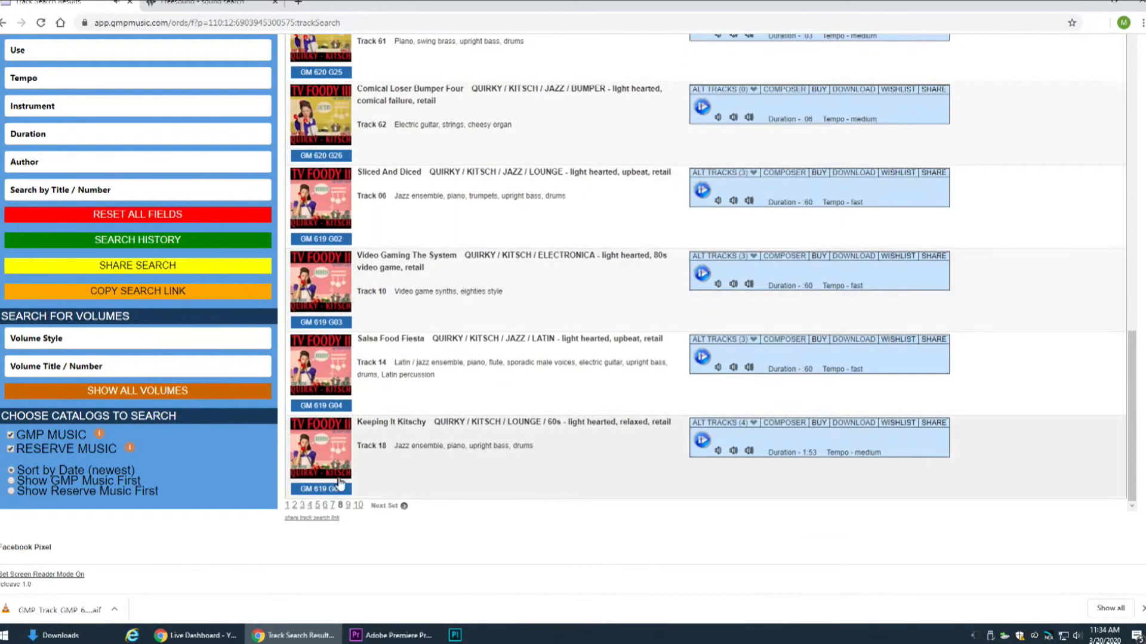
pyautogui.click(348, 506)
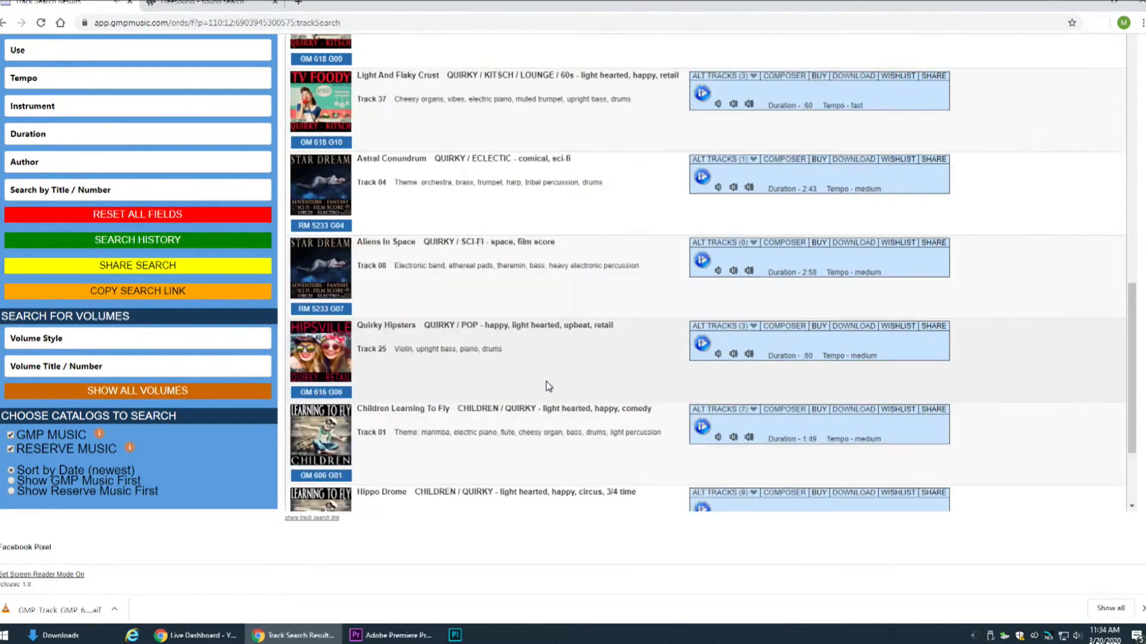
pyautogui.scroll(6, 547, 382)
pyautogui.scroll(-5, 567, 373)
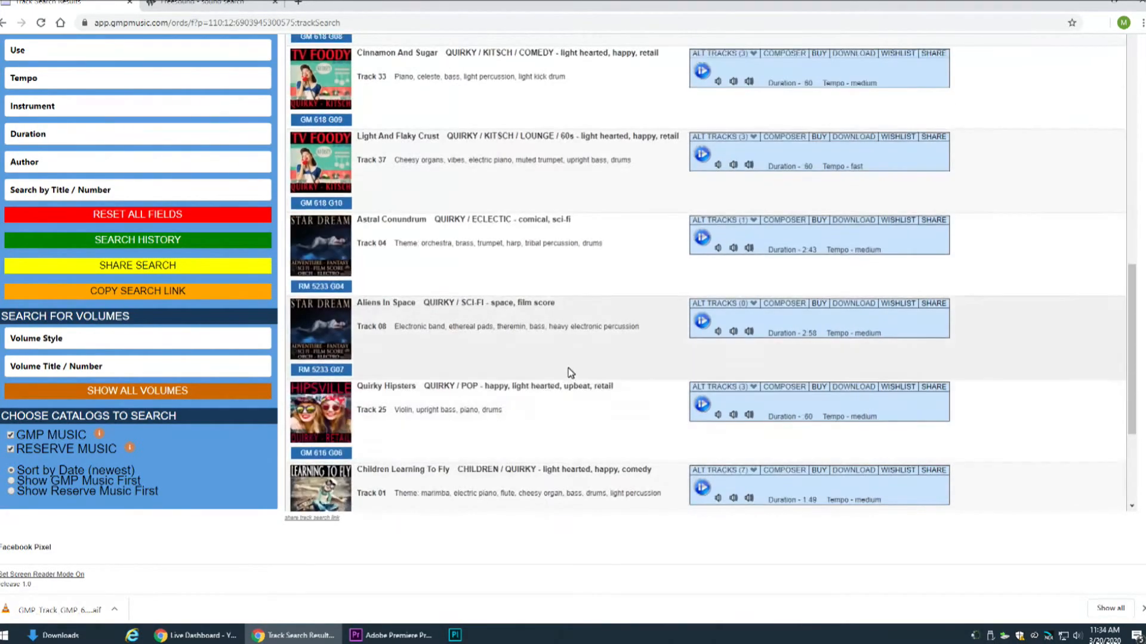
pyautogui.click(701, 406)
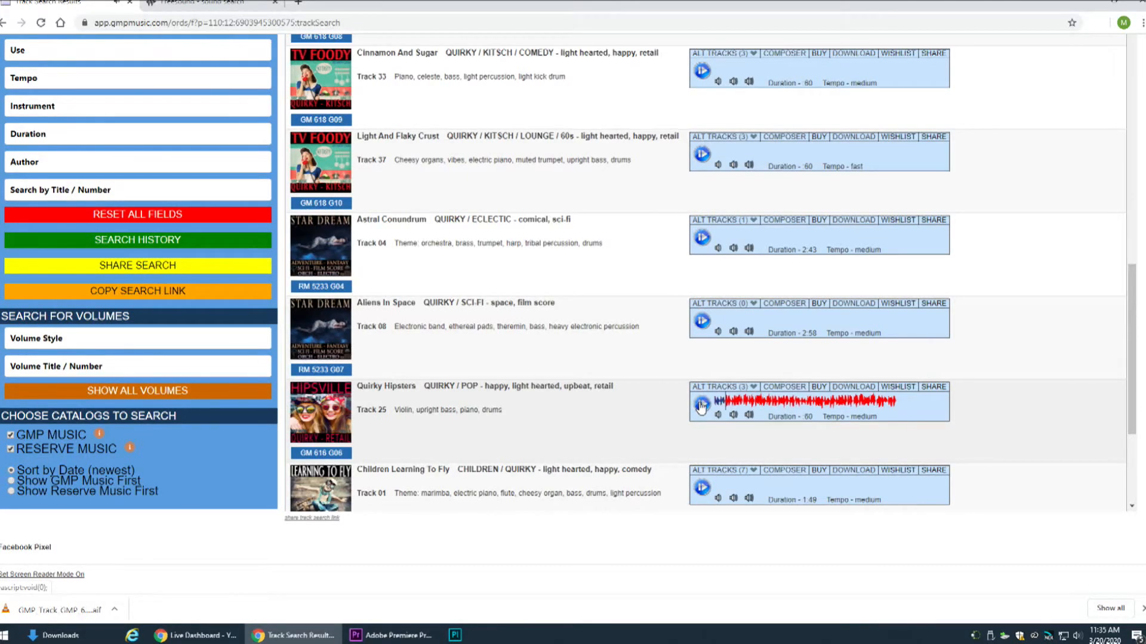
# Download only the Quirky Hipsters track as an AIF file and show the downloaded file in its folder
pyautogui.click(855, 387)
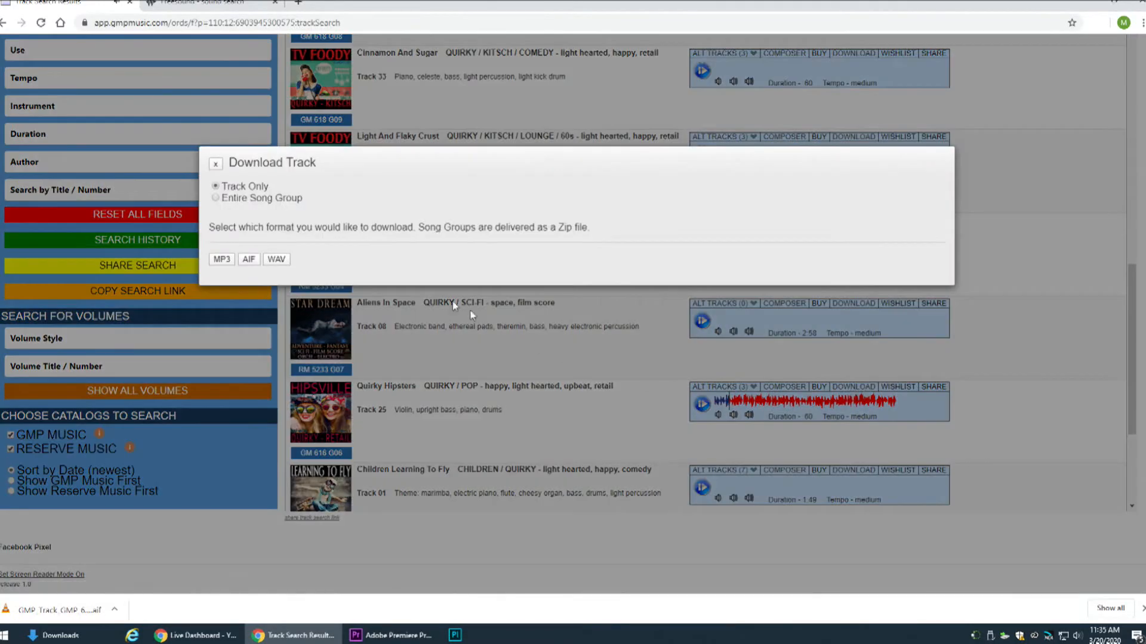
pyautogui.click(248, 260)
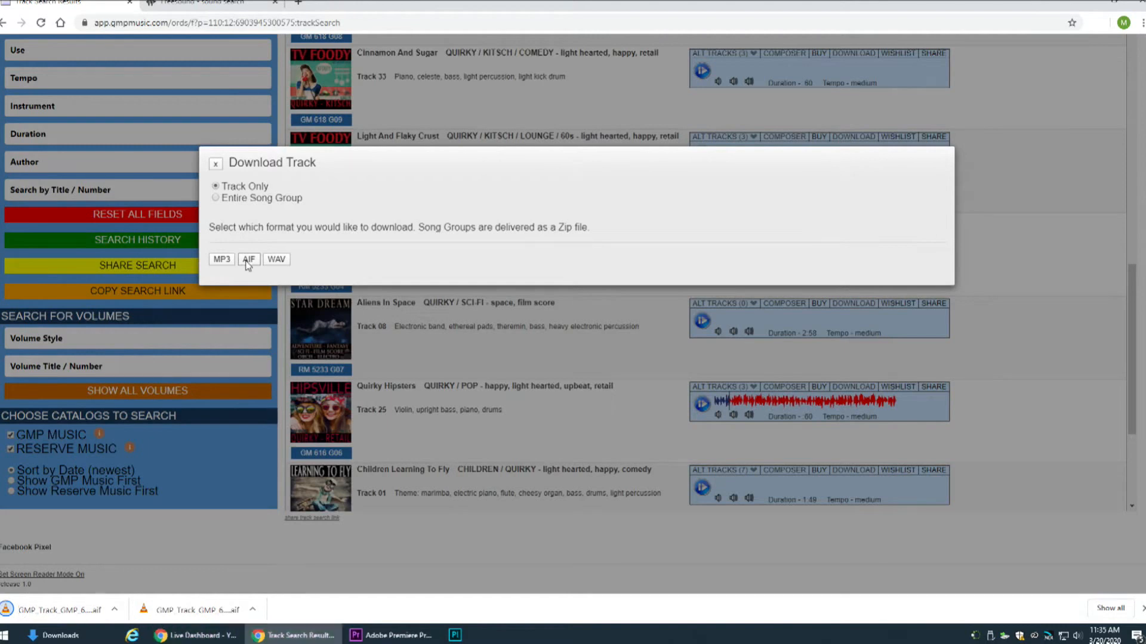
pyautogui.click(252, 609)
pyautogui.click(290, 566)
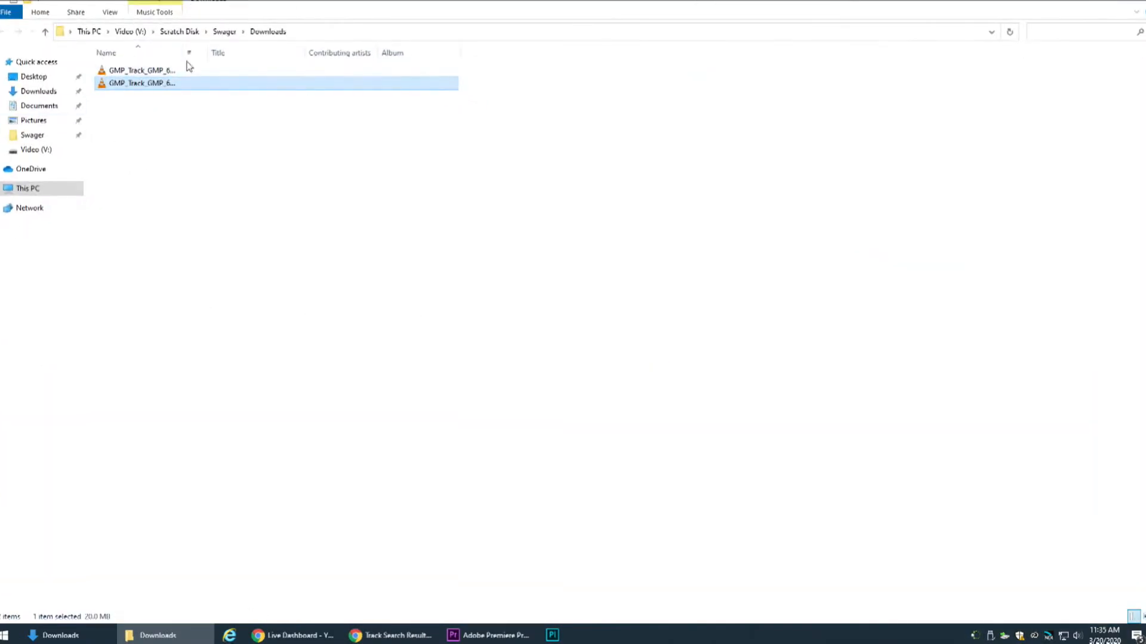
pyautogui.moveTo(257, 174); pyautogui.dragTo(156, 59)
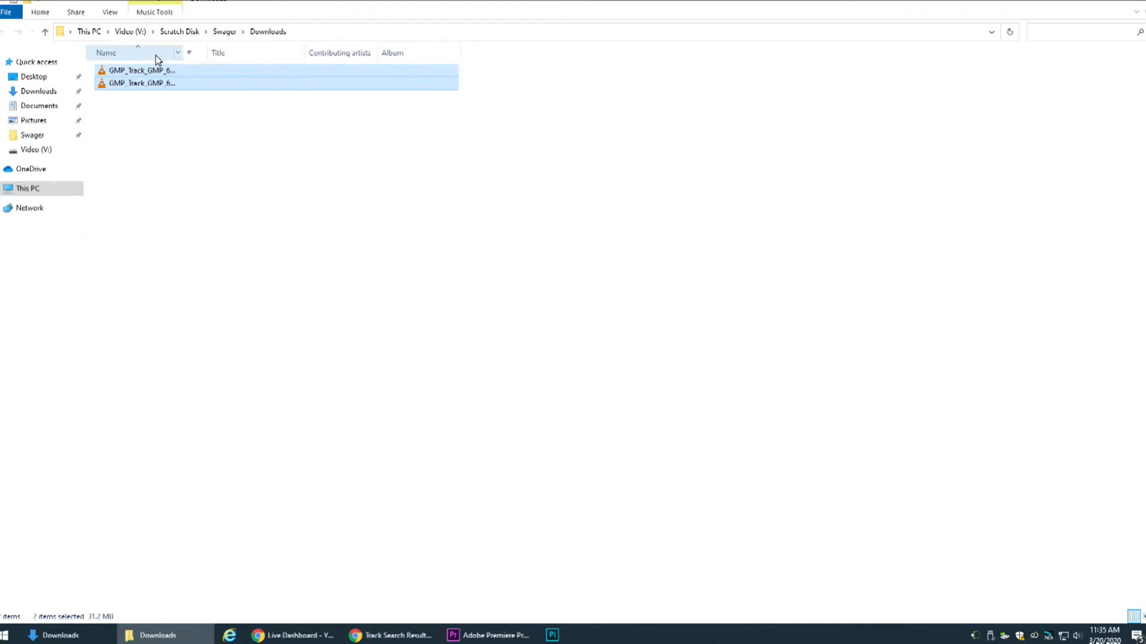
pyautogui.rightClick(138, 87)
pyautogui.click(381, 359)
pyautogui.moveTo(251, 260); pyautogui.dragTo(107, 29)
pyautogui.click(174, 191)
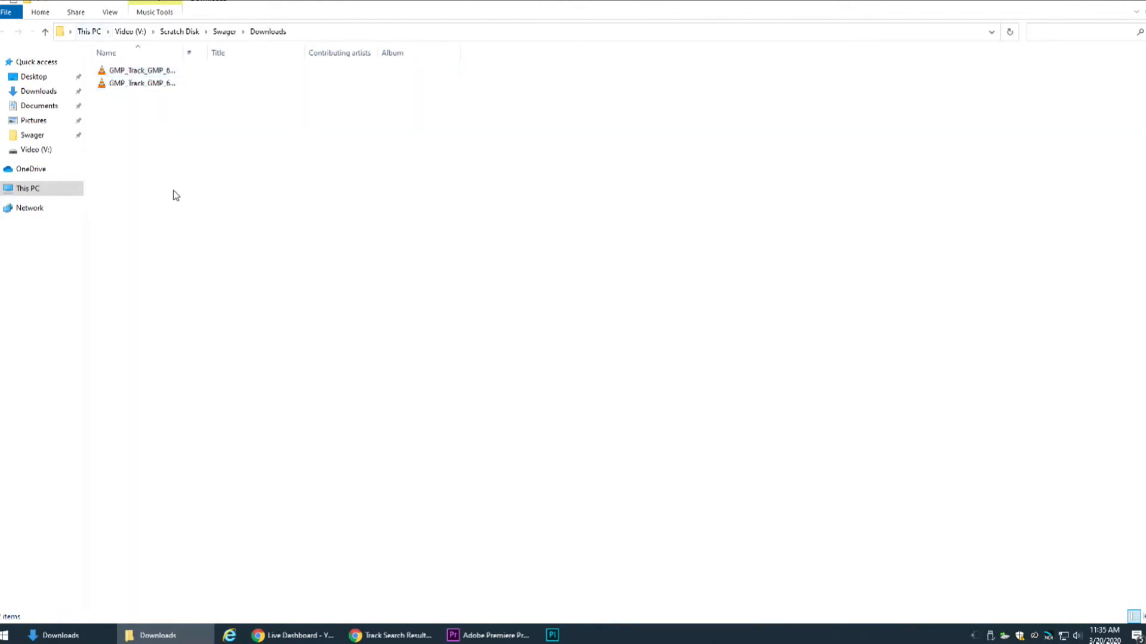
# Reopen the Downloads folder inside the personal scratch disk folder and widen the Name column to fit the full file names
pyautogui.click(34, 135)
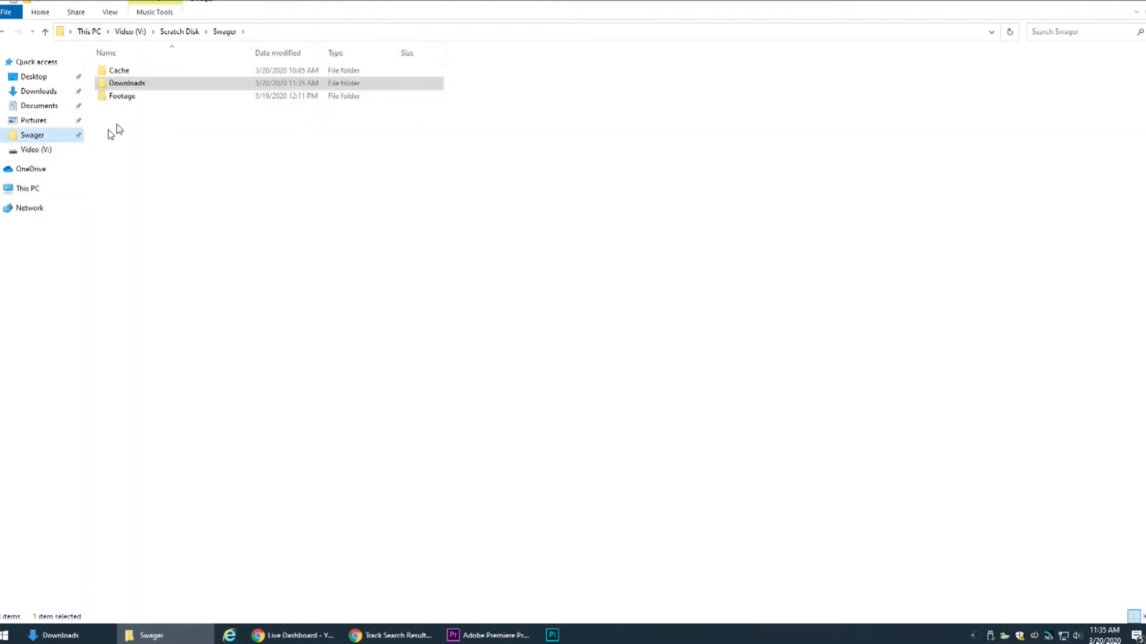
pyautogui.doubleClick(132, 85)
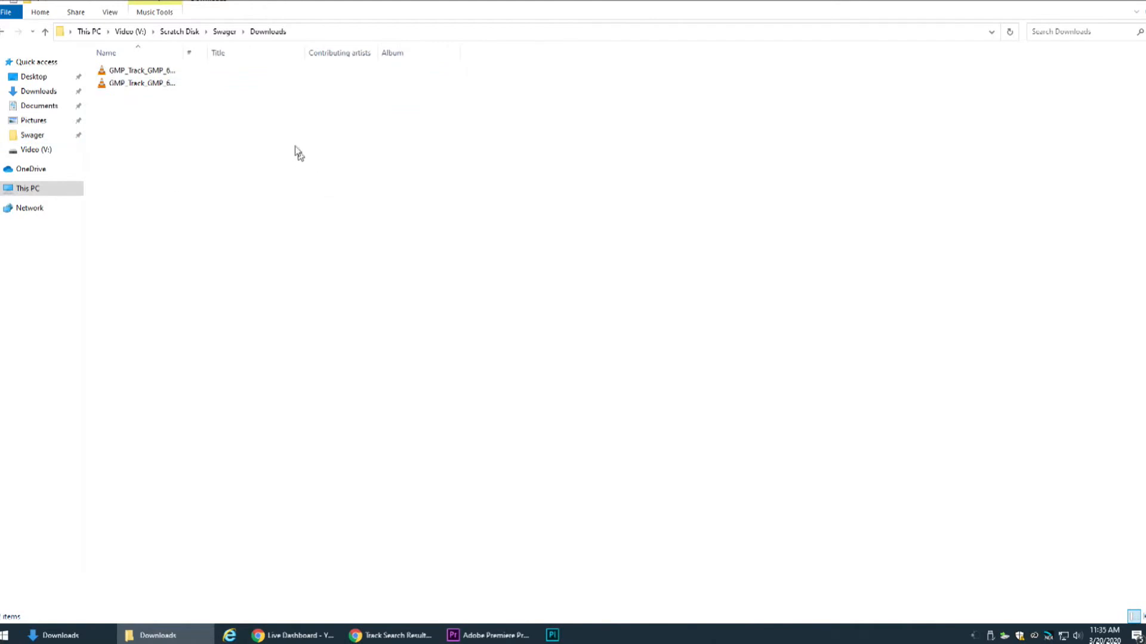
pyautogui.moveTo(185, 51); pyautogui.dragTo(276, 61)
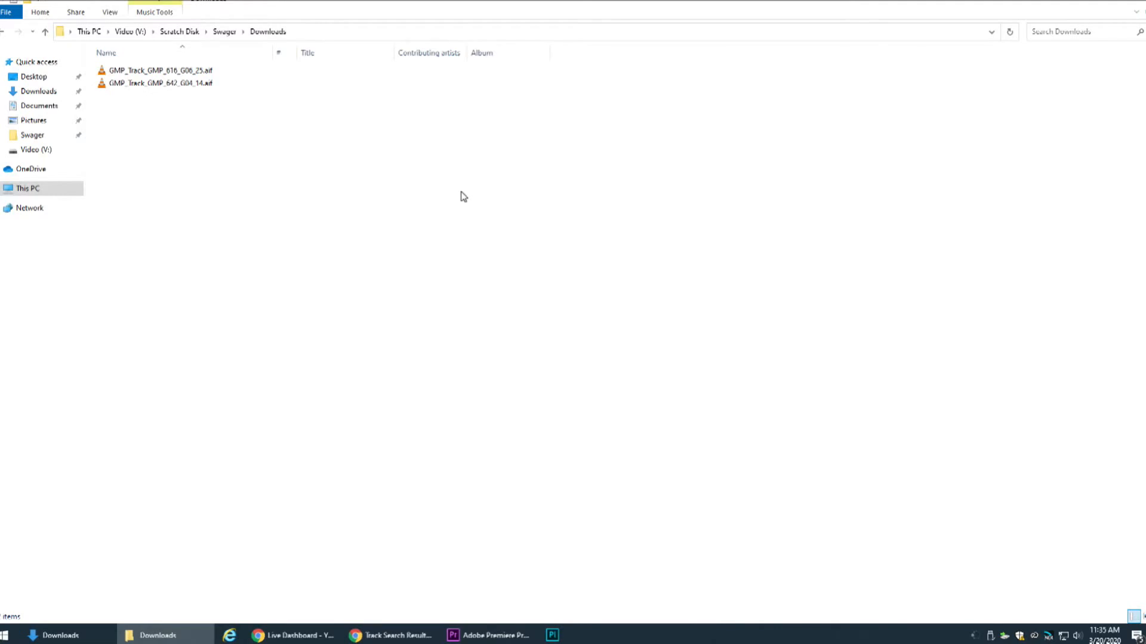
# Switch to the Freesound crickets results in Chrome, preview Cricket Sound.mp3 and open its sound page
pyautogui.click(391, 635)
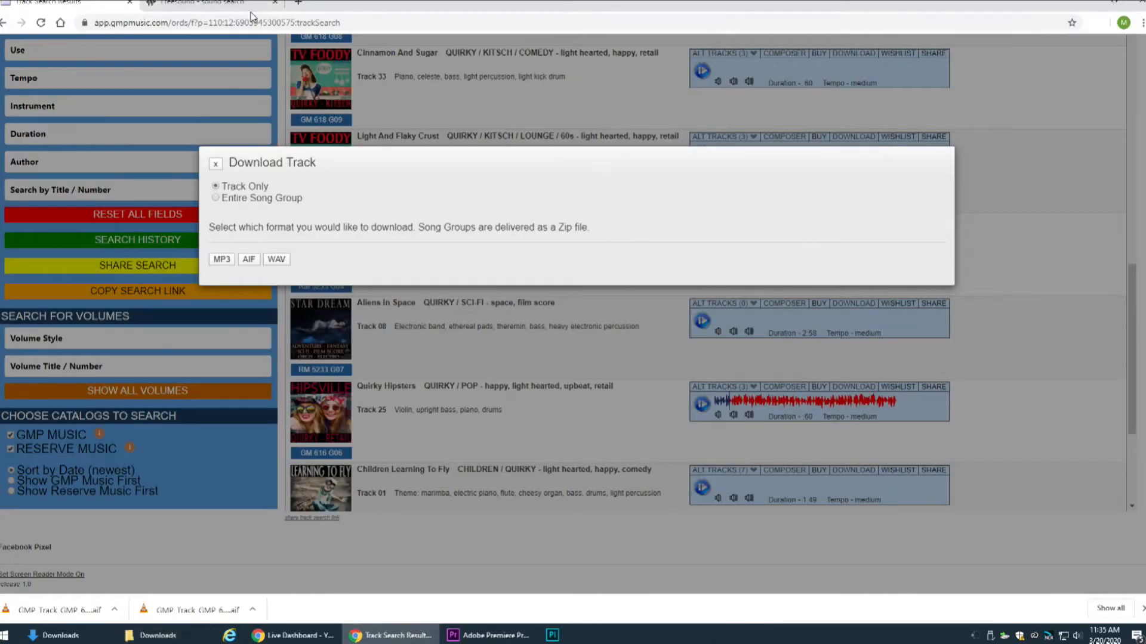
pyautogui.click(232, 5)
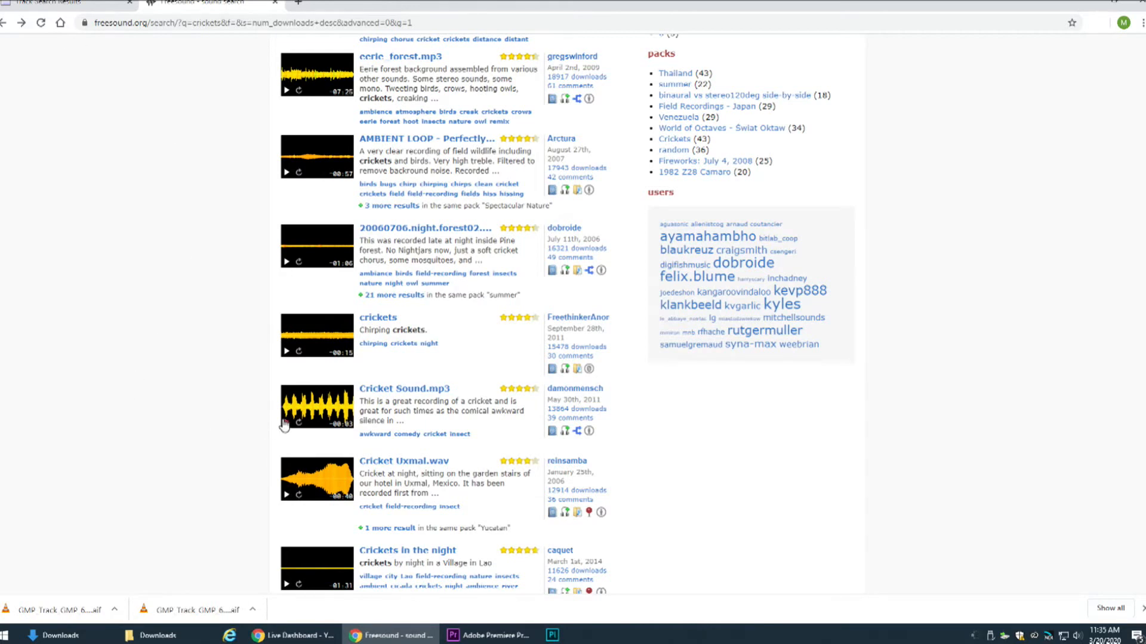
pyautogui.click(286, 422)
pyautogui.click(385, 389)
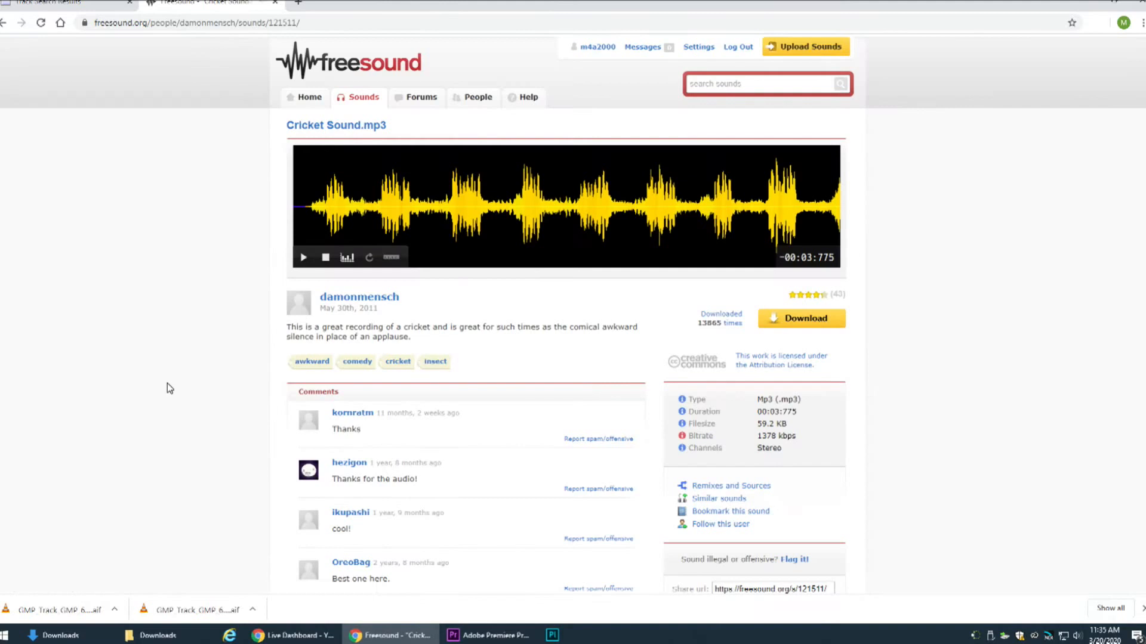
# Download Cricket Sound.mp3 from Freesound and show the downloaded file in its folder
pyautogui.click(805, 320)
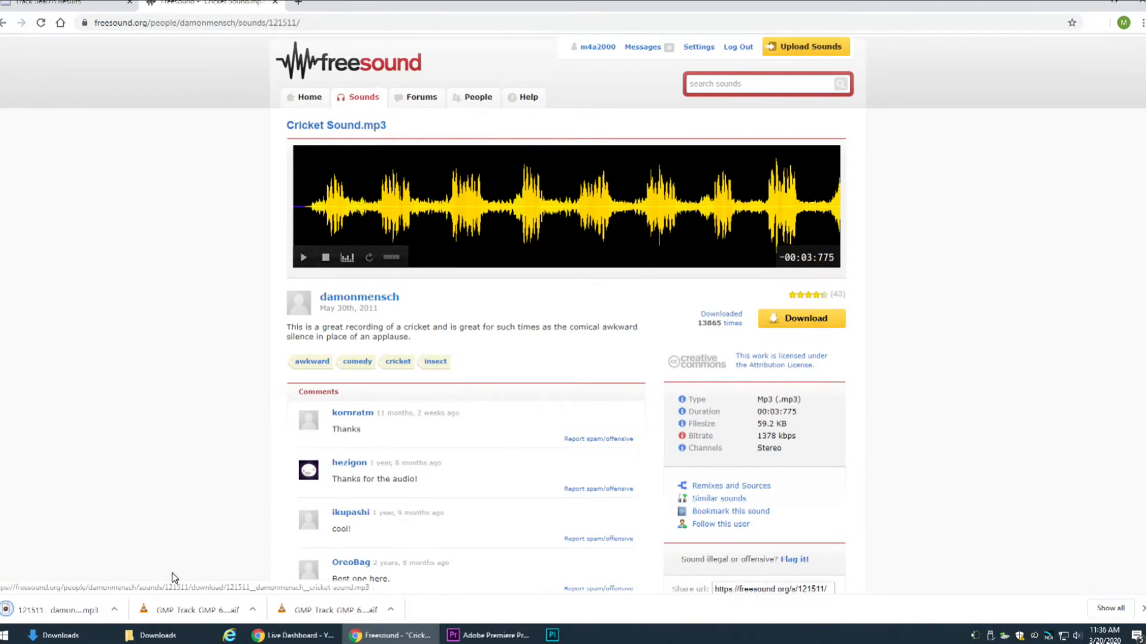
pyautogui.click(111, 611)
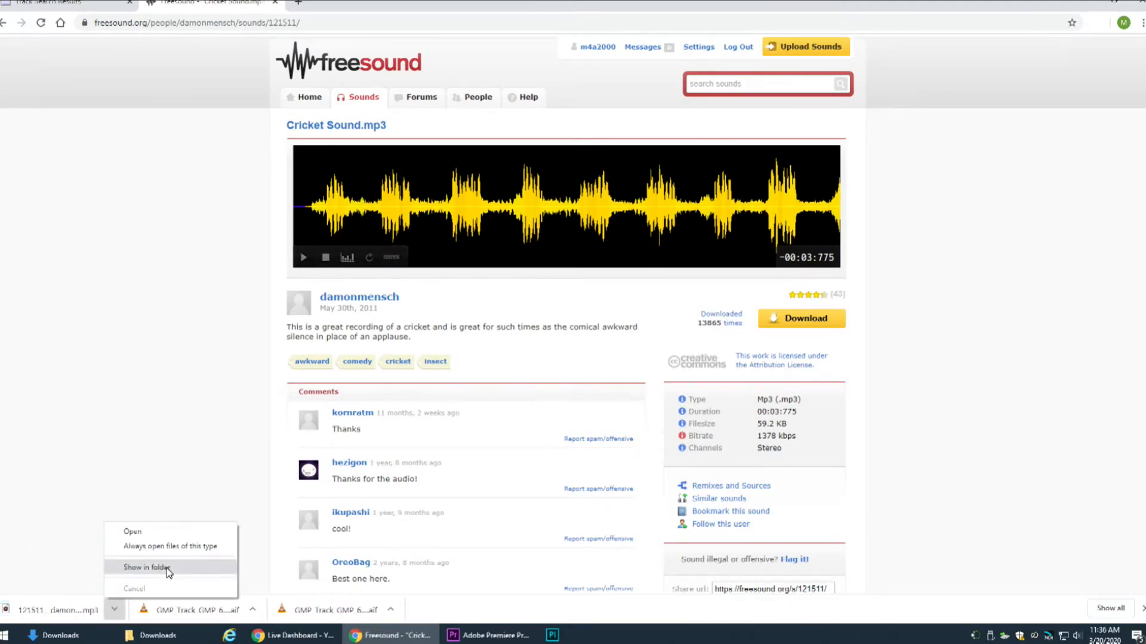
pyautogui.click(166, 568)
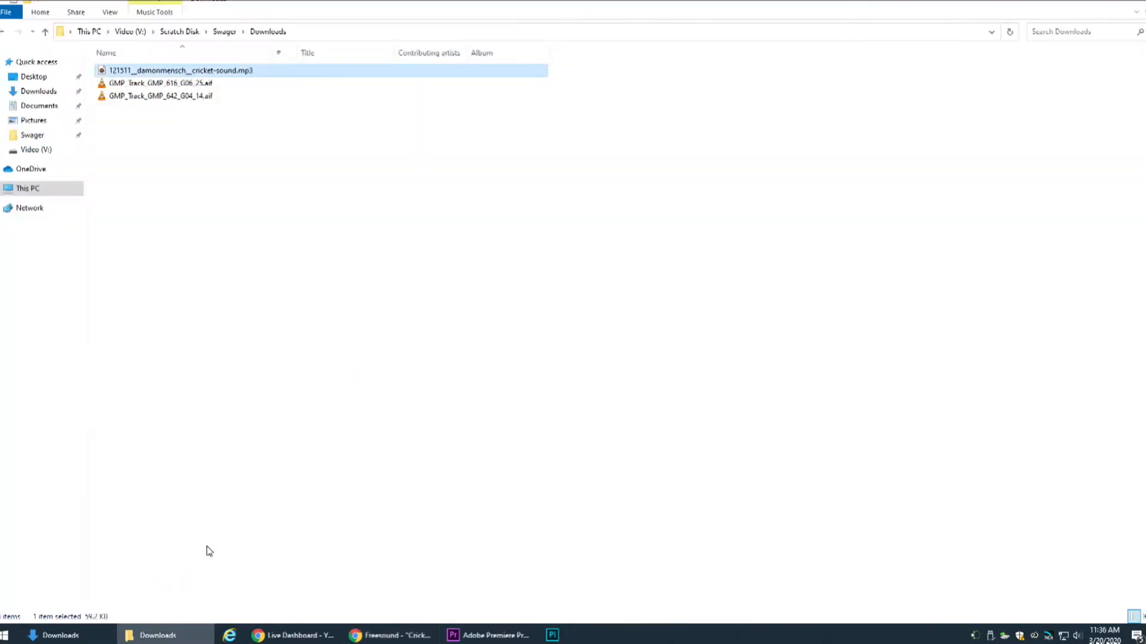
# Rename the downloaded cricket file to cricket-sound.mp3
pyautogui.click(191, 70)
pyautogui.moveTo(192, 70); pyautogui.dragTo(83, 64)
pyautogui.press('BackSpace')
pyautogui.click(326, 213)
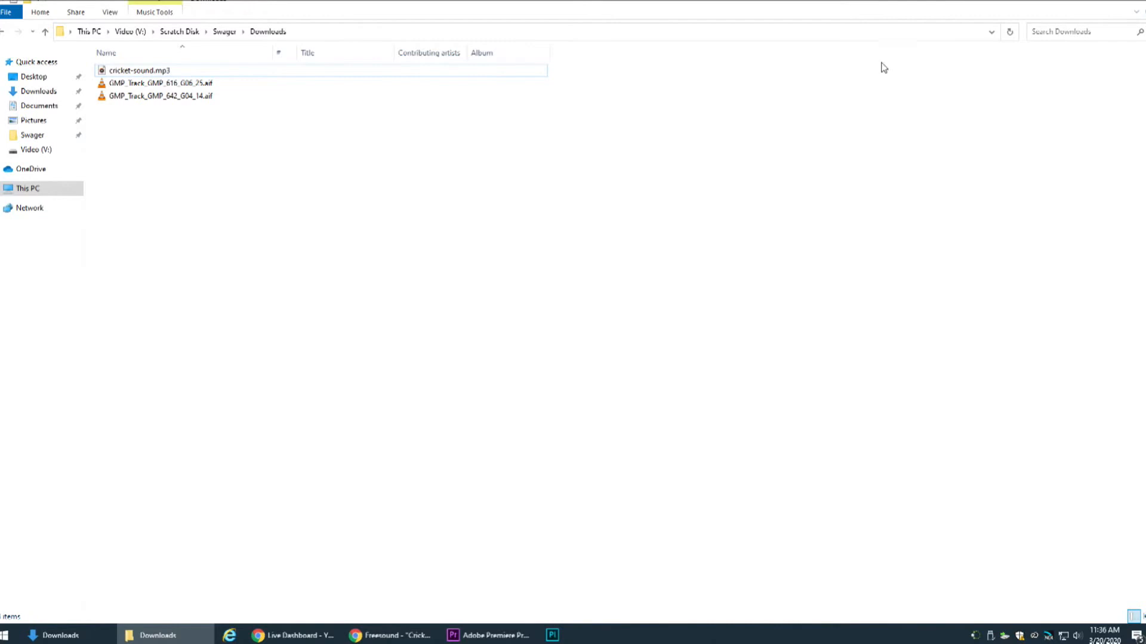
pyautogui.click(169, 72)
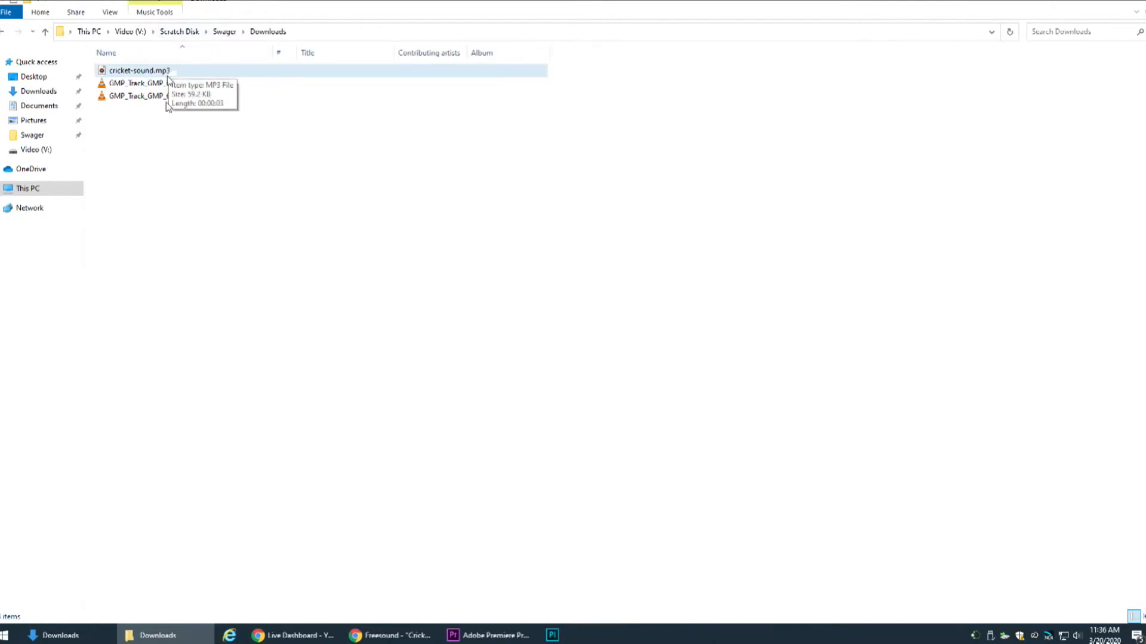
# Switch back to Freesound in Chrome, search for "school bell" and open the sound page of the first result, School bell.wav
pyautogui.click(379, 627)
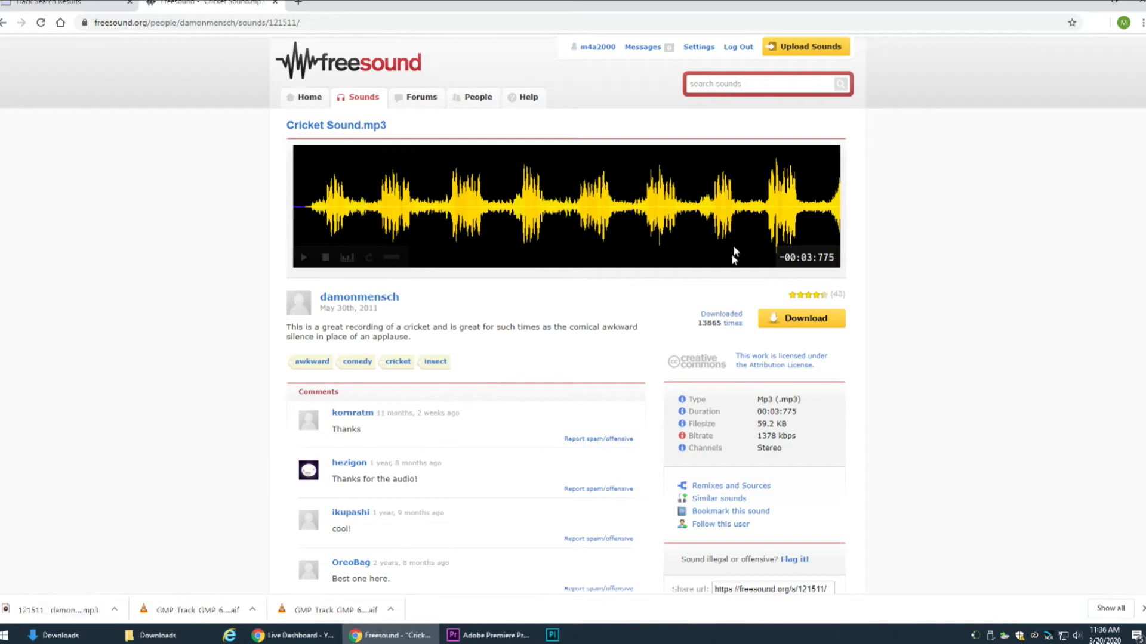
pyautogui.click(765, 85)
pyautogui.write('sc')
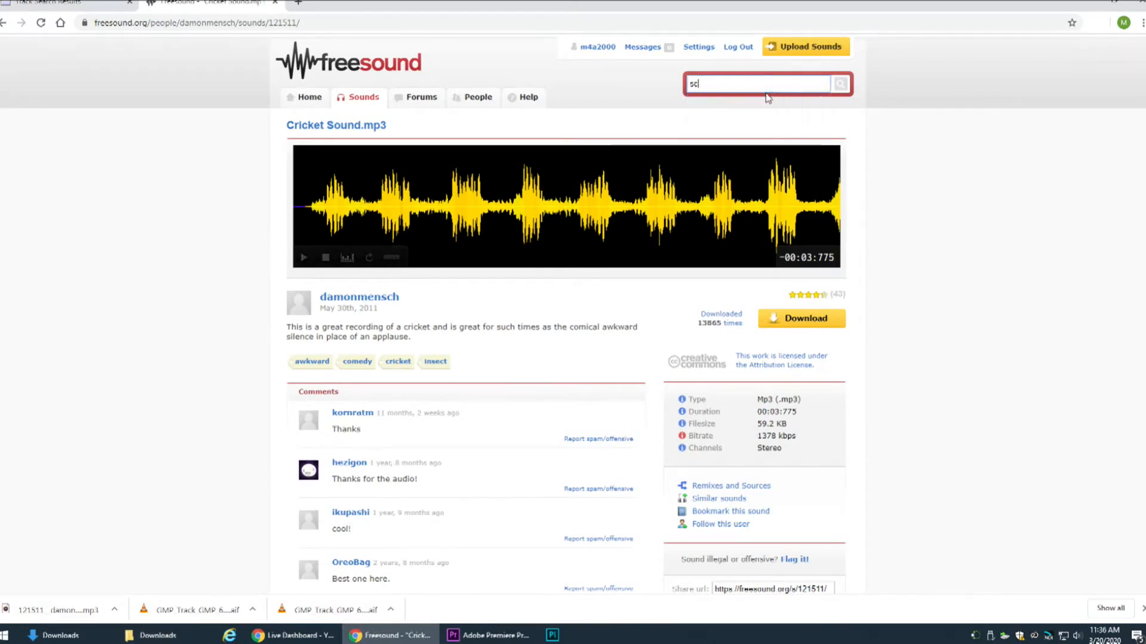
pyautogui.write('hool bell')
pyautogui.press('Return')
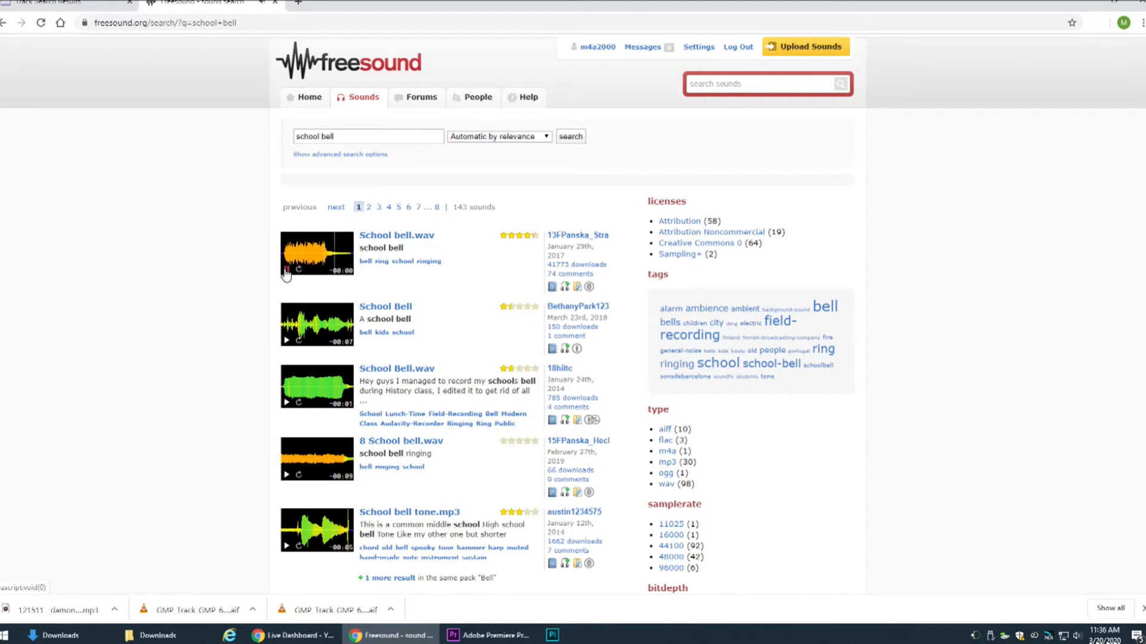
pyautogui.click(398, 237)
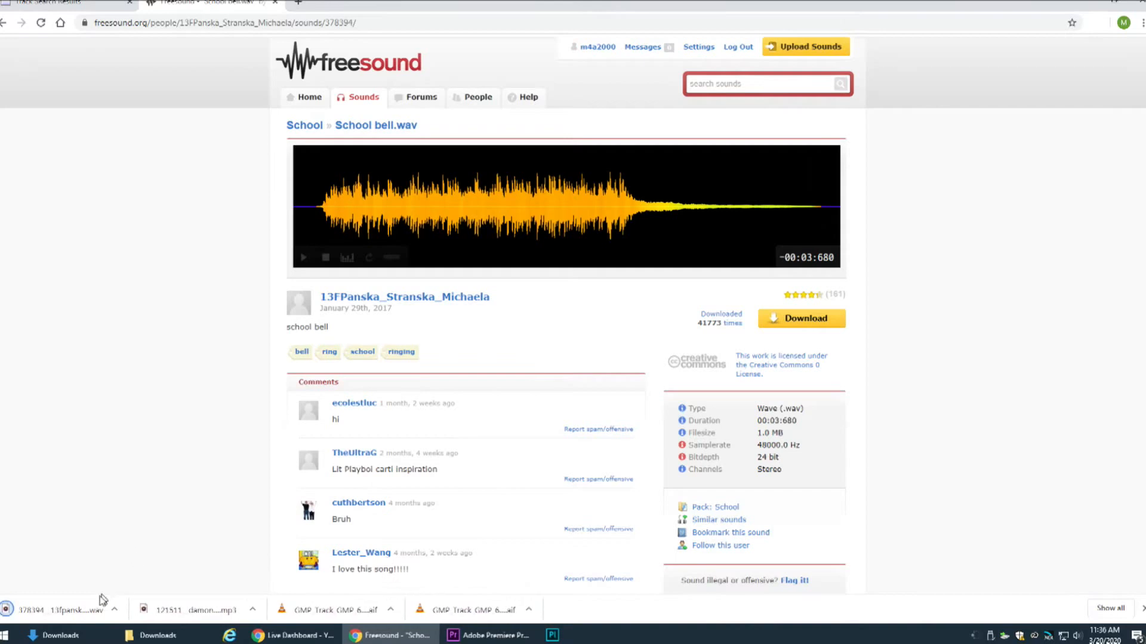
# Download School bell.wav and rename the file in its folder to school-bell.wav
pyautogui.click(114, 609)
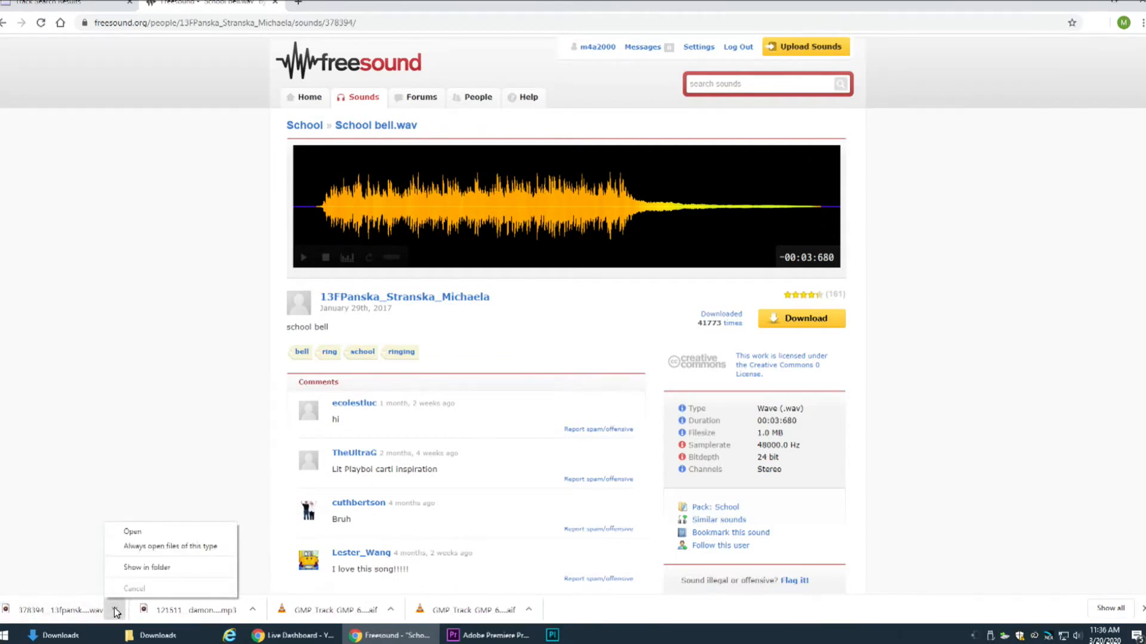
pyautogui.click(143, 569)
pyautogui.click(191, 70)
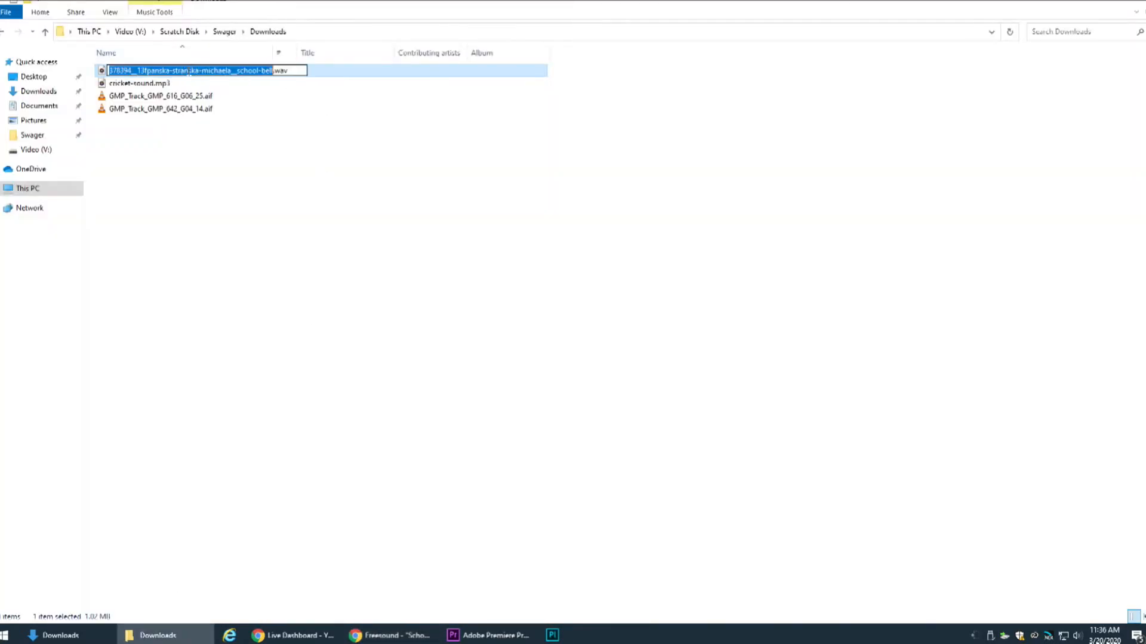
pyautogui.moveTo(237, 71); pyautogui.dragTo(51, 72)
pyautogui.press('BackSpace')
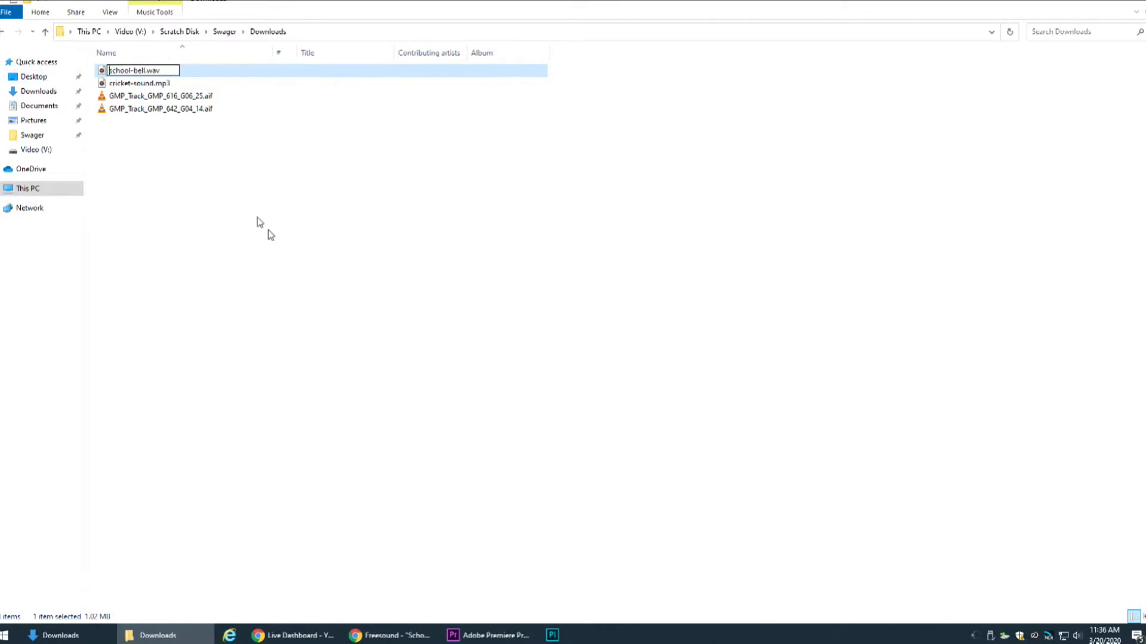
pyautogui.click(273, 233)
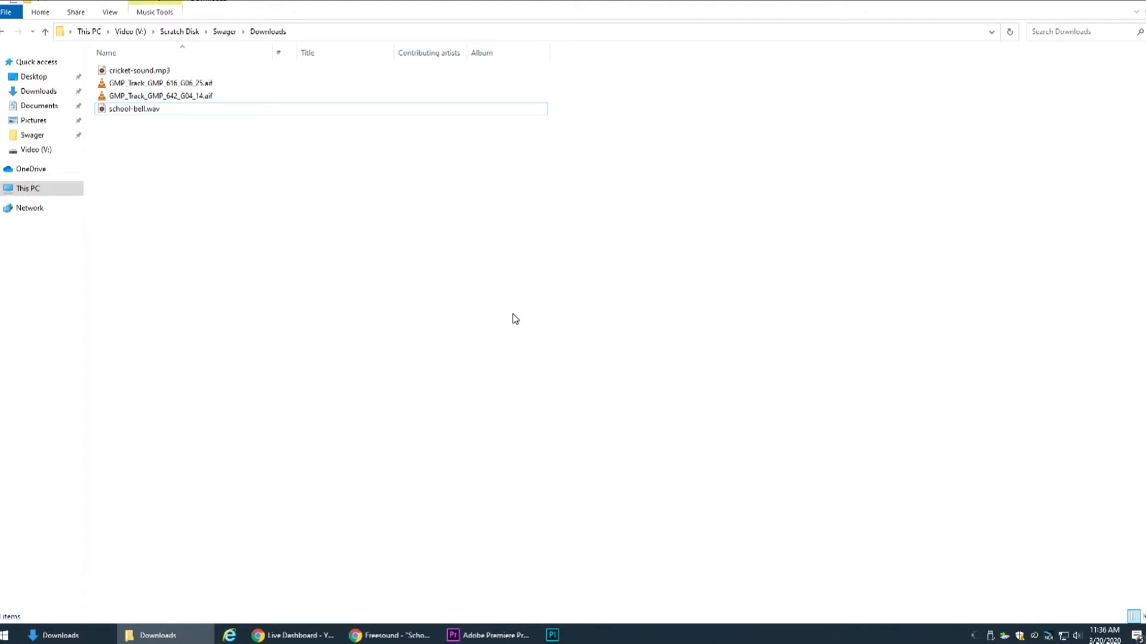
# Close the Downloads folder window and switch to the Joke Video project in Premiere Pro
pyautogui.click(1136, 2)
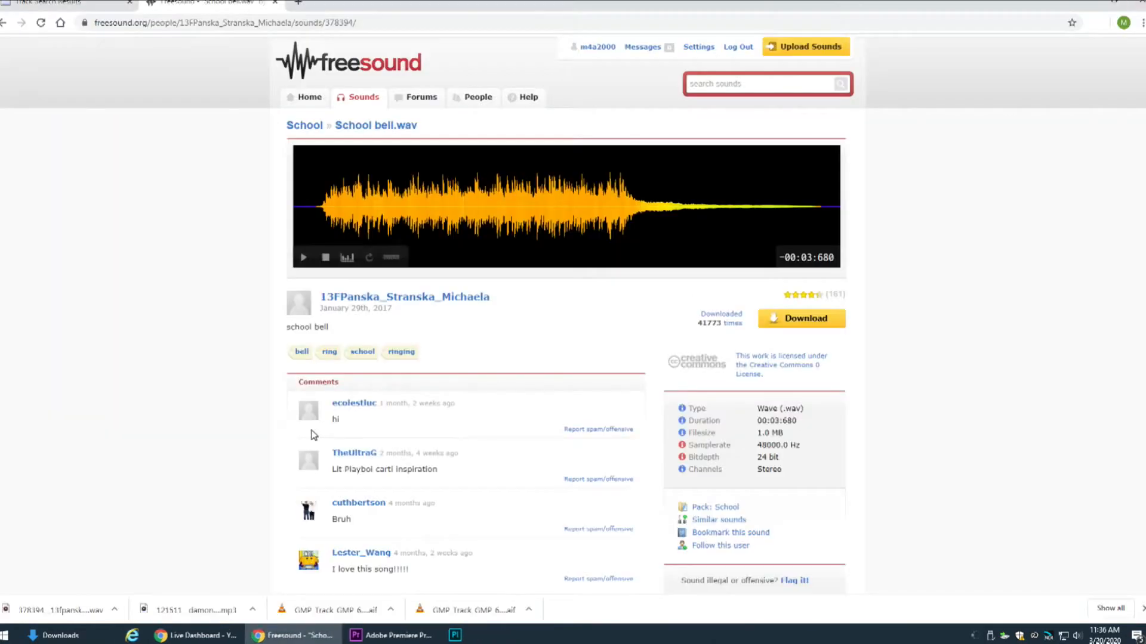
pyautogui.click(387, 640)
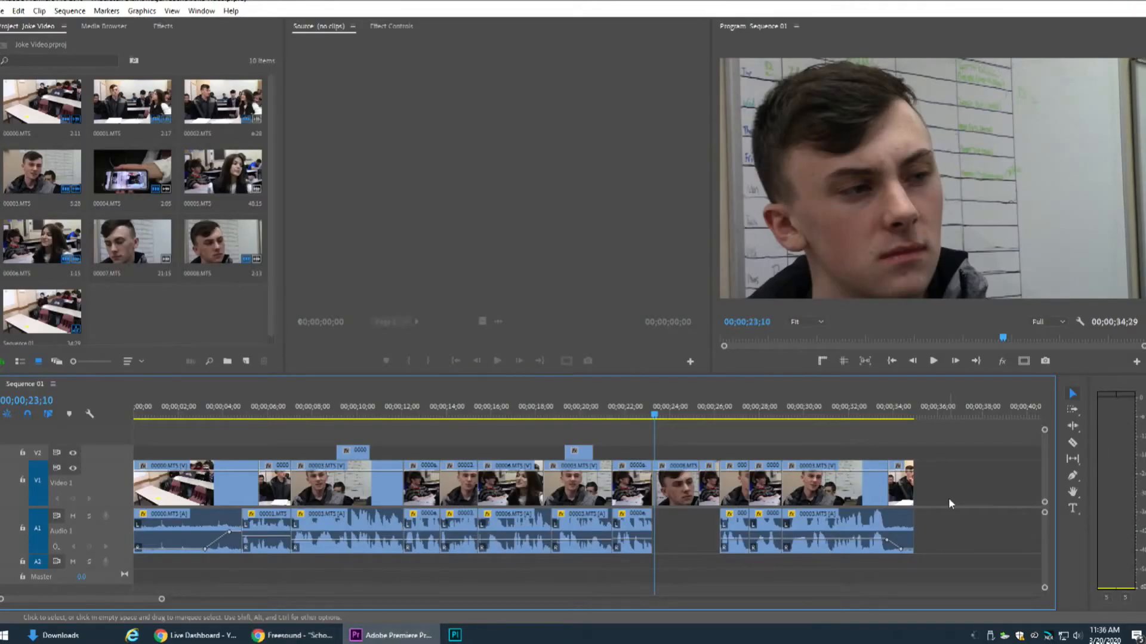
pyautogui.rightClick(1049, 636)
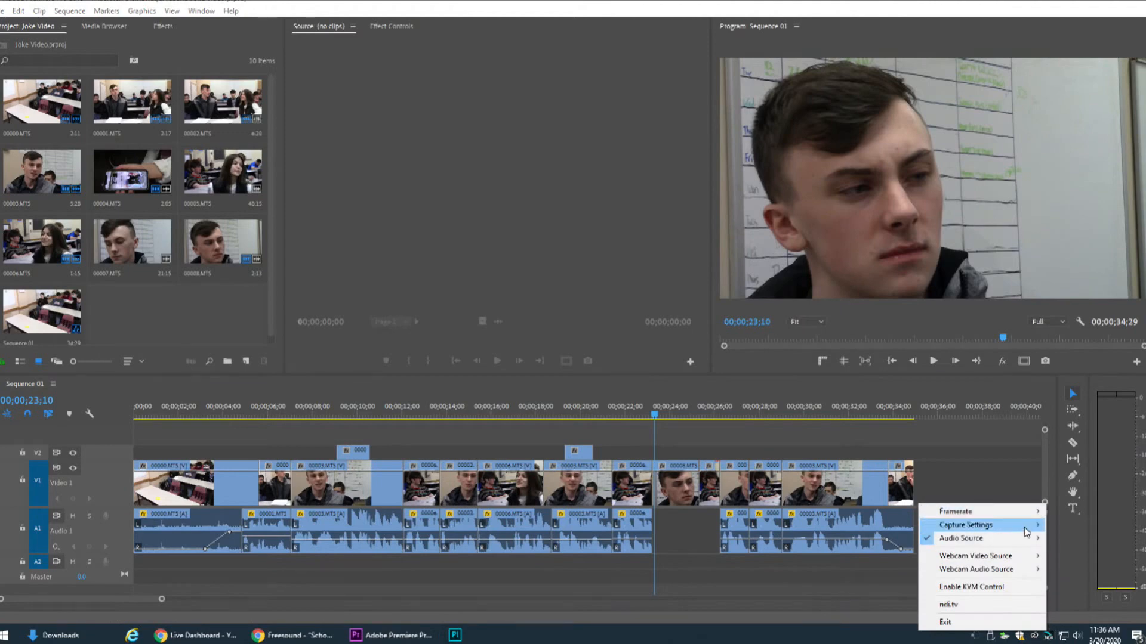
pyautogui.moveTo(1025, 528)
pyautogui.click(1055, 539)
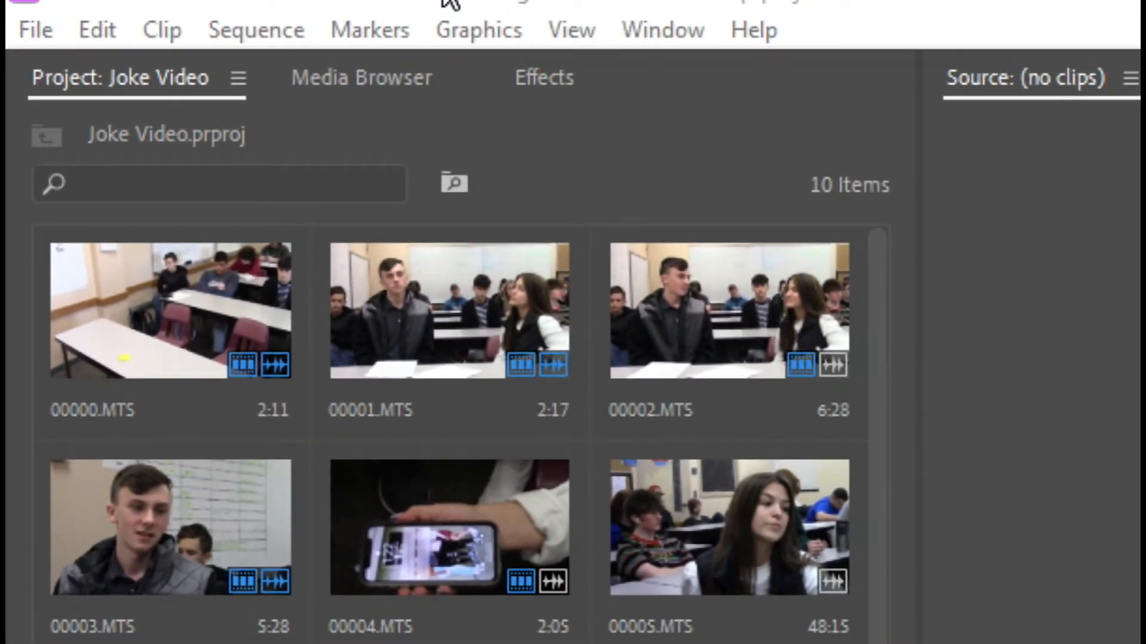
# Show the contents of the favorite Downloads folder in the Media Browser
pyautogui.click(375, 73)
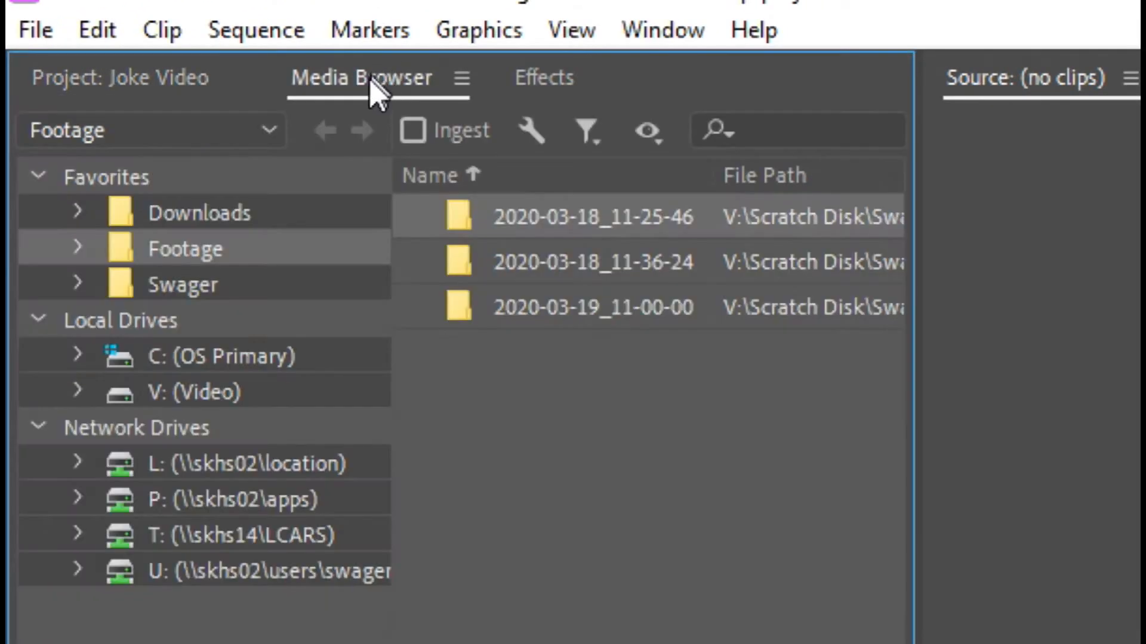
pyautogui.click(212, 216)
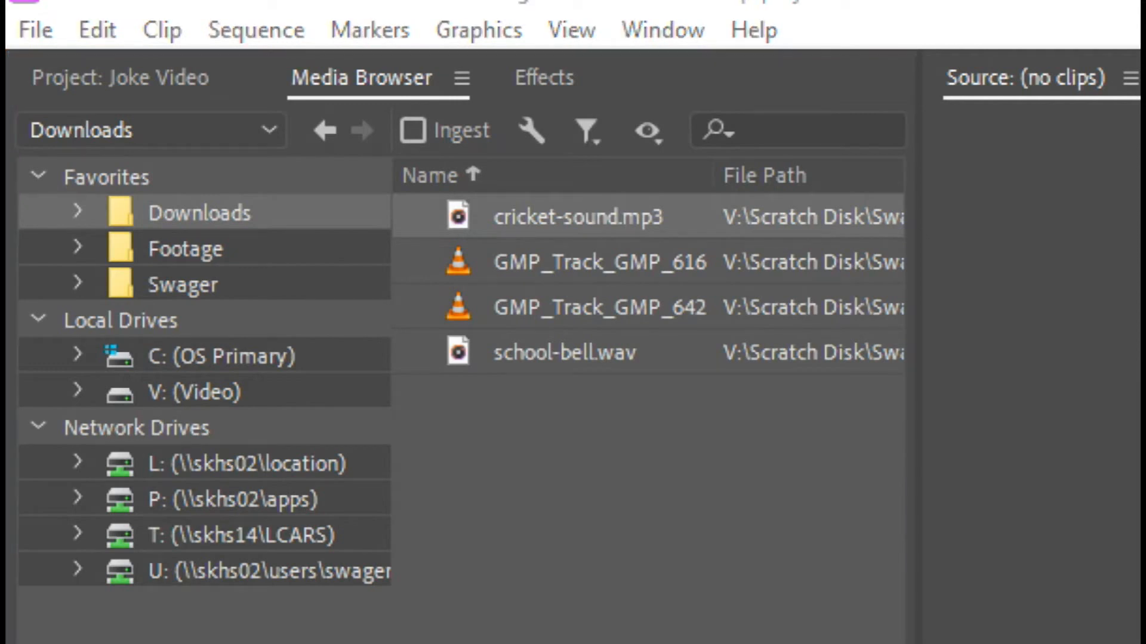
# Switch to File Explorer and open the Downloads folder inside the personal scratch disk folder
pyautogui.hotkey('alt', 'Tab')
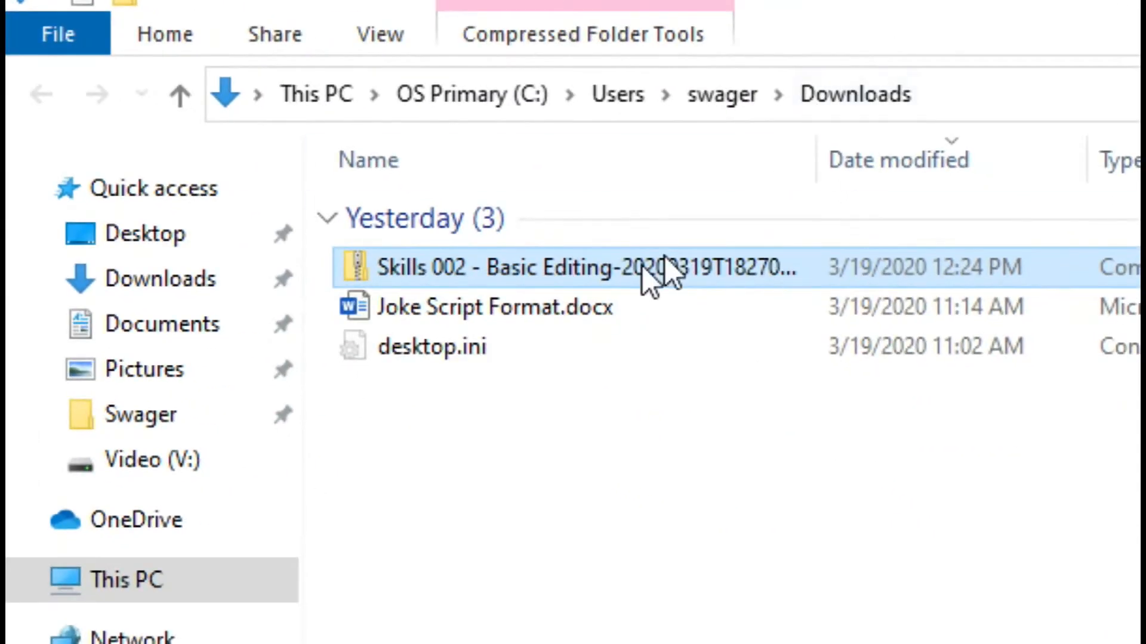
pyautogui.click(216, 415)
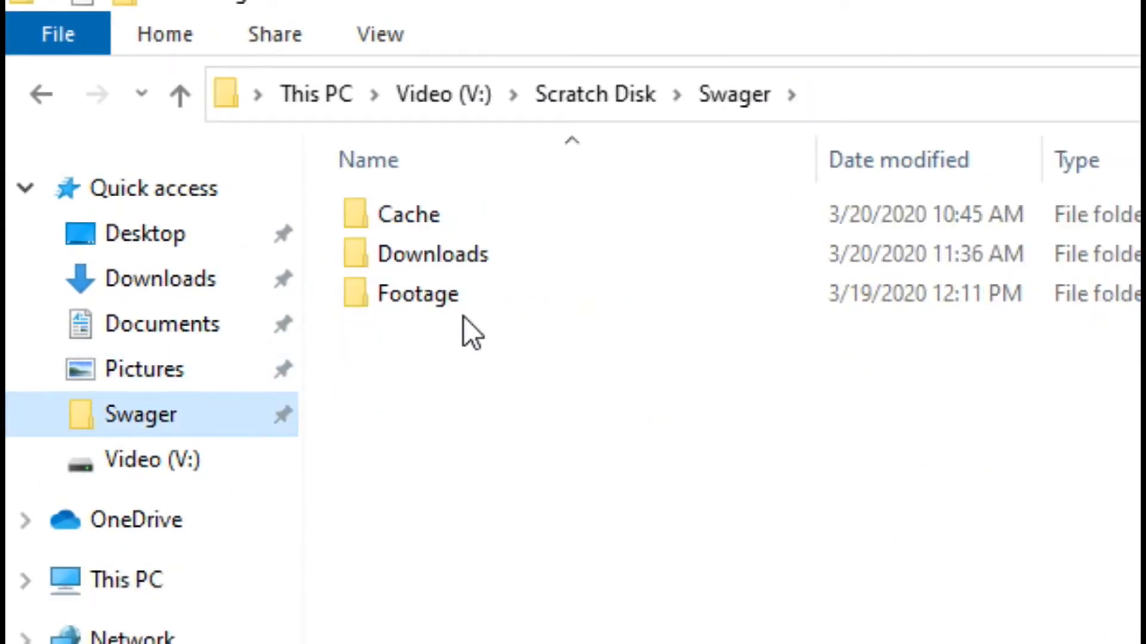
pyautogui.click(448, 261)
pyautogui.doubleClick(449, 261)
# Create a folder named SFX for Joke Video in Downloads and move all four audio files into it
pyautogui.rightClick(410, 453)
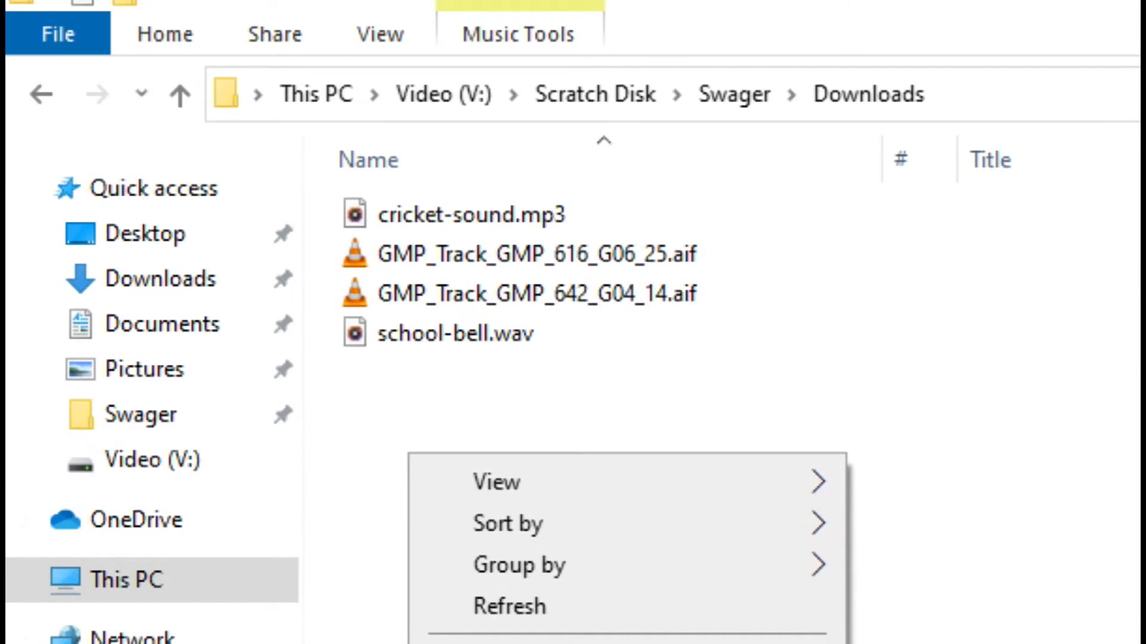
pyautogui.rightClick(822, 239)
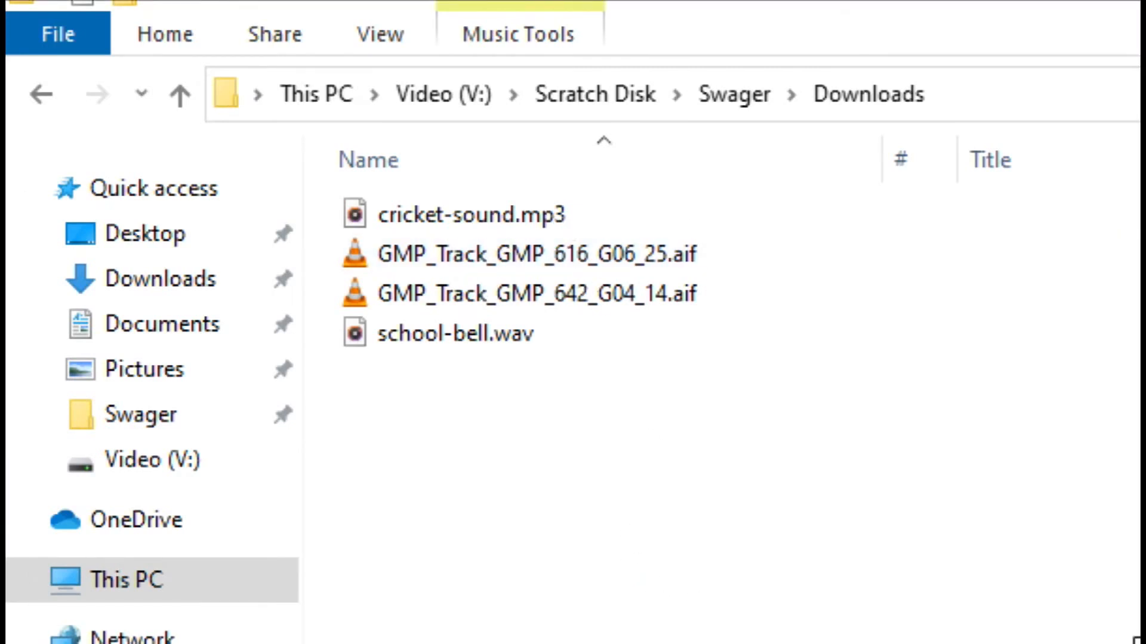
pyautogui.rightClick(590, 534)
pyautogui.moveTo(889, 643)
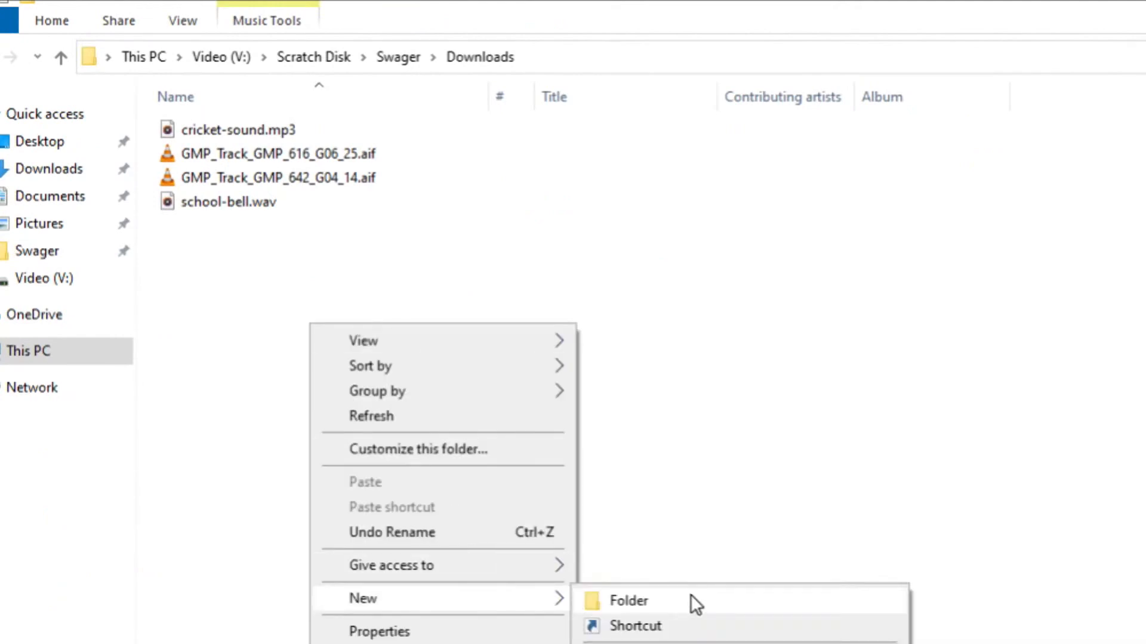
pyautogui.click(690, 596)
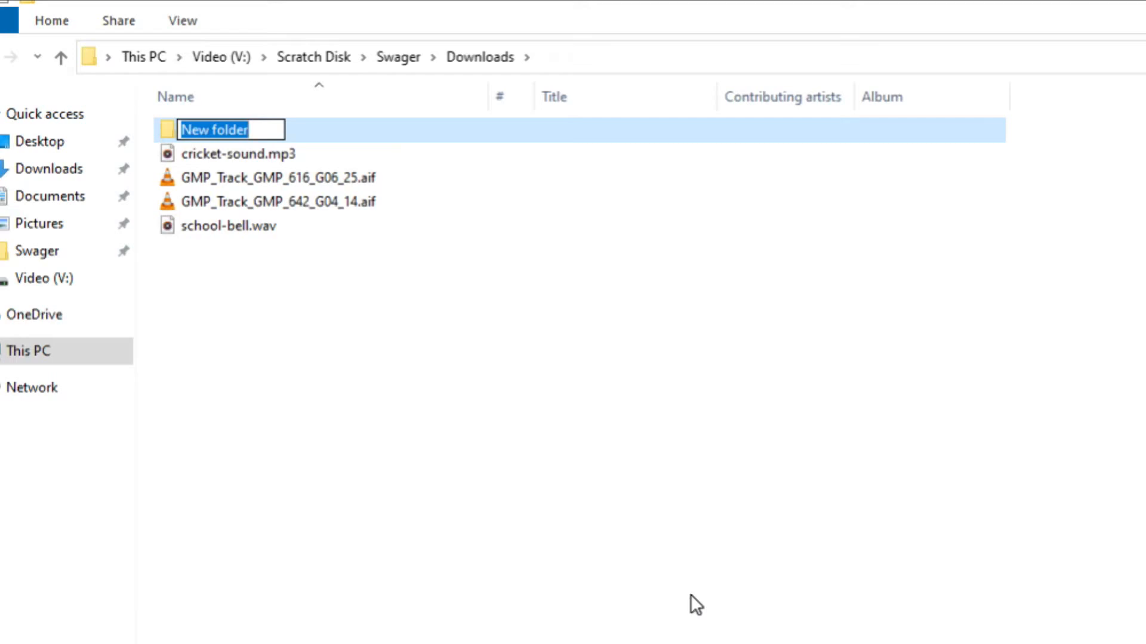
pyautogui.write('SF')
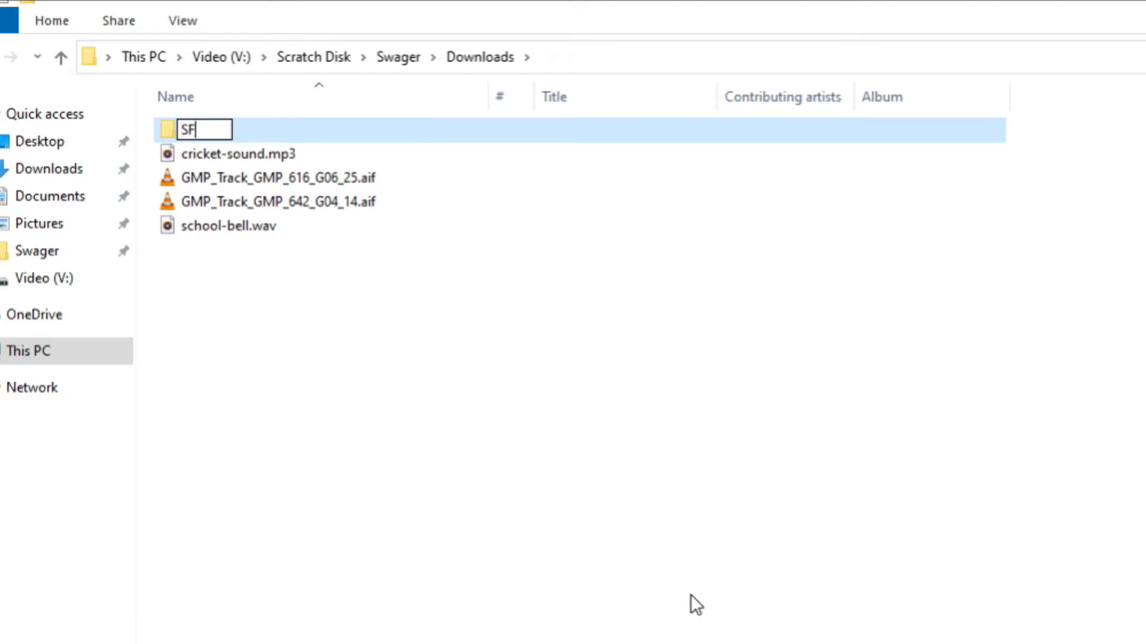
pyautogui.write('X for Joke Video')
pyautogui.click(452, 363)
pyautogui.moveTo(358, 370); pyautogui.dragTo(237, 132)
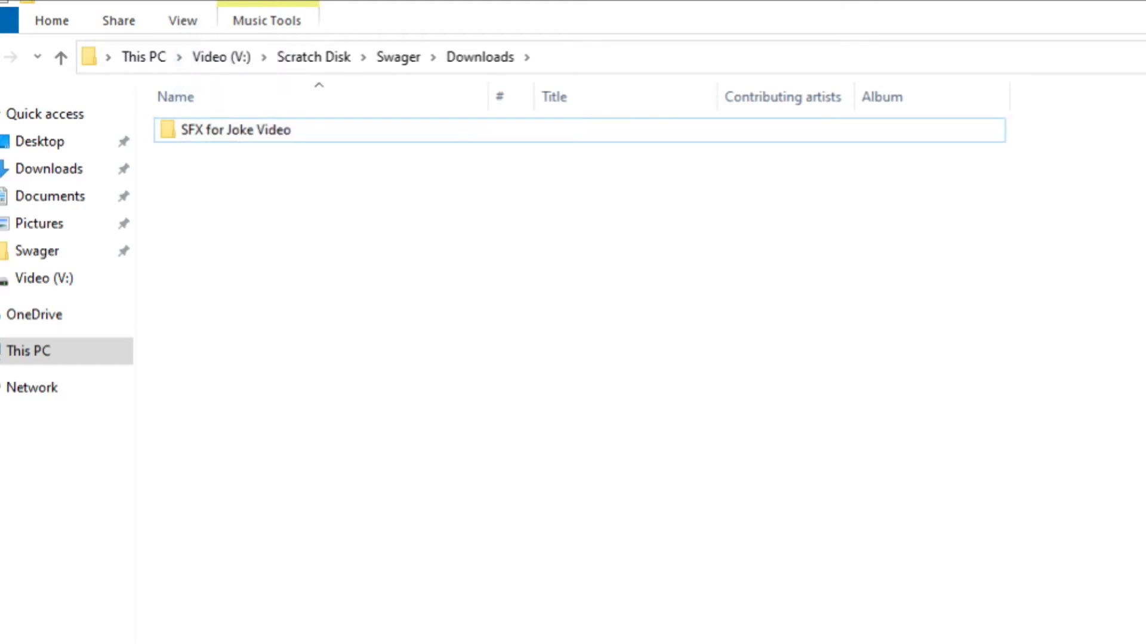
pyautogui.hotkey('alt', 'F4')
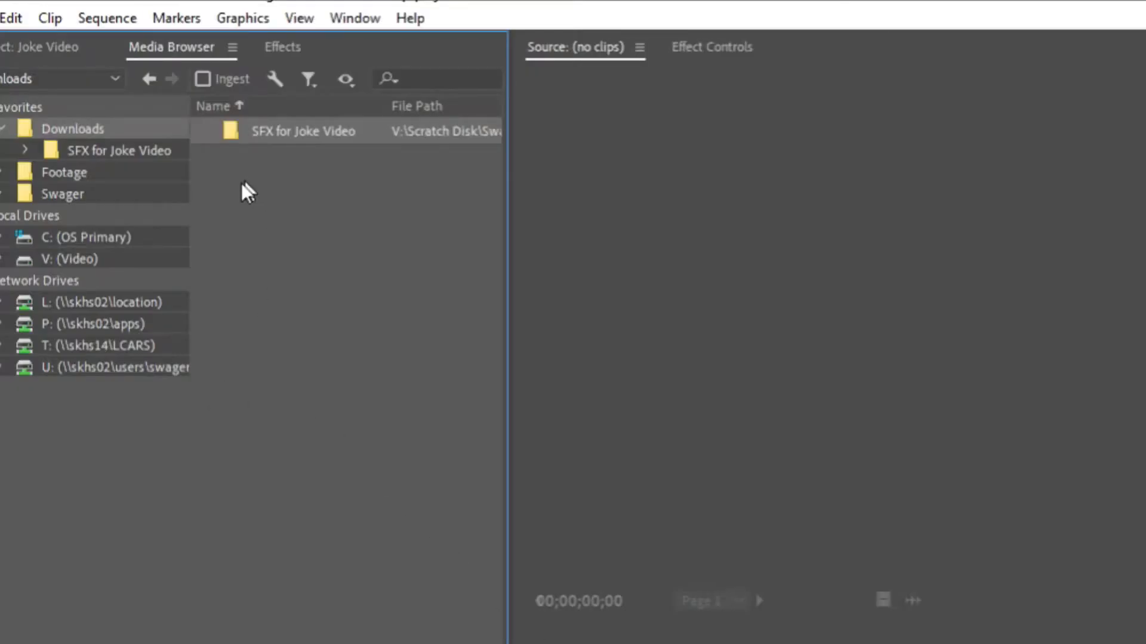
# Import all four audio files from the SFX for Joke Video folder into the project through Premiere Pro's Media Browser
pyautogui.doubleClick(324, 138)
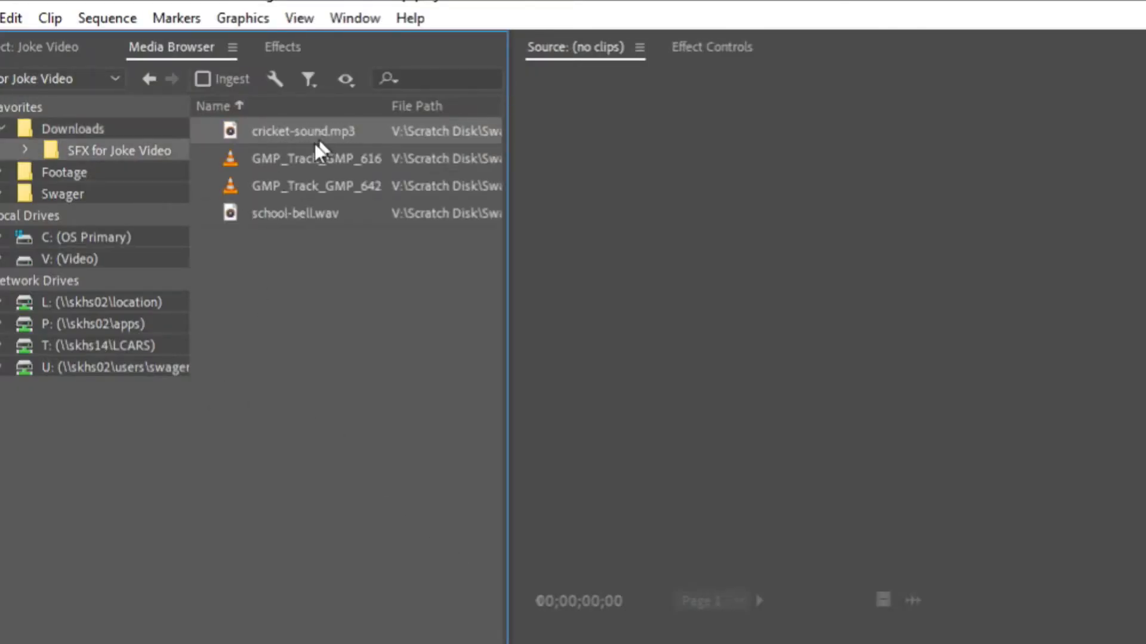
pyautogui.moveTo(396, 263); pyautogui.dragTo(286, 120)
pyautogui.rightClick(286, 161)
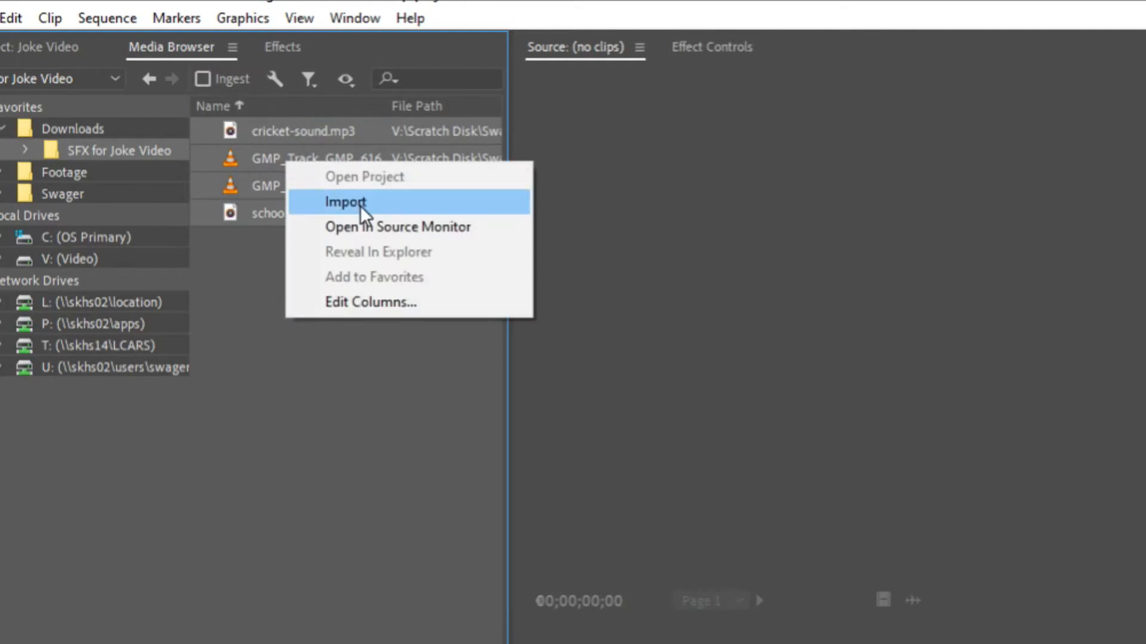
pyautogui.click(360, 205)
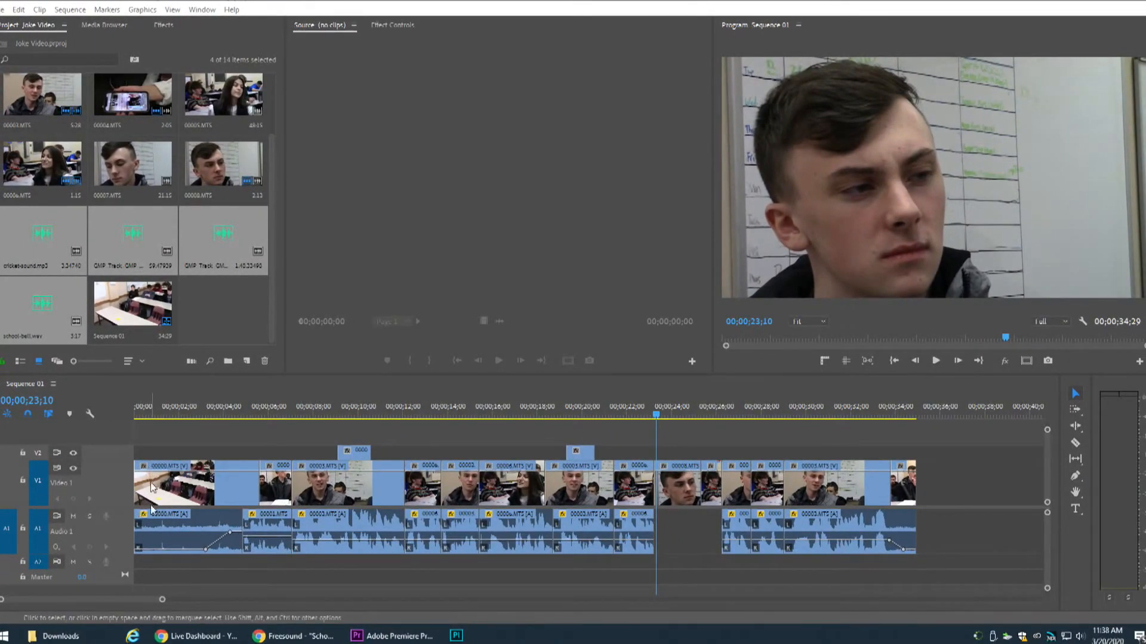
pyautogui.moveTo(670, 520); pyautogui.dragTo(709, 551)
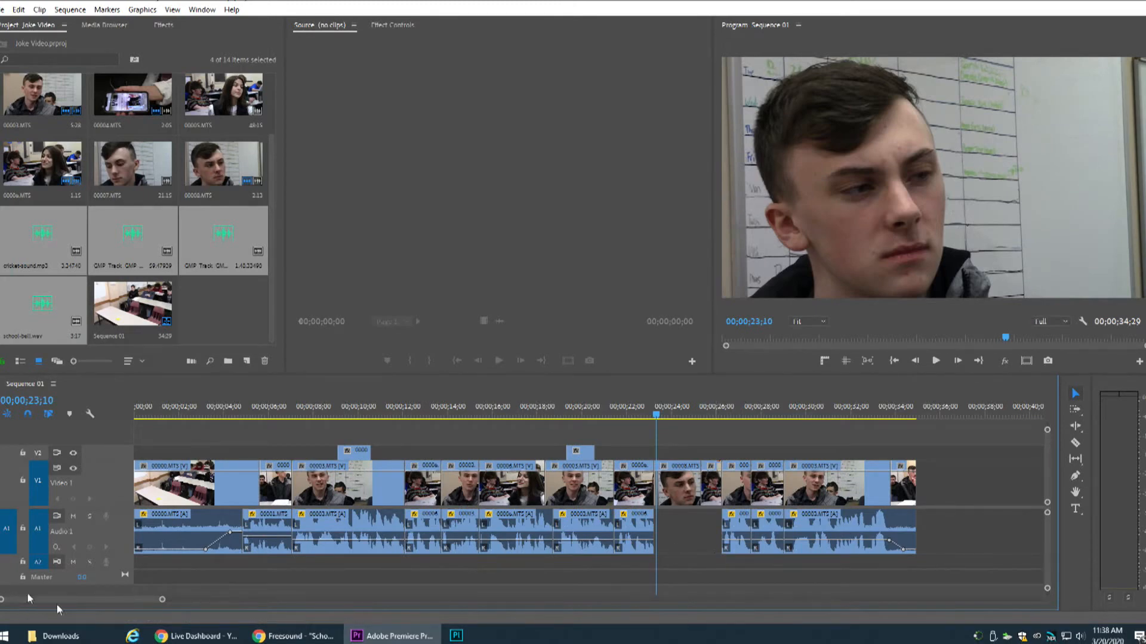
# Switch to File Explorer and open Joke Script Format.docx from the user account's Downloads folder in Word
pyautogui.click(60, 636)
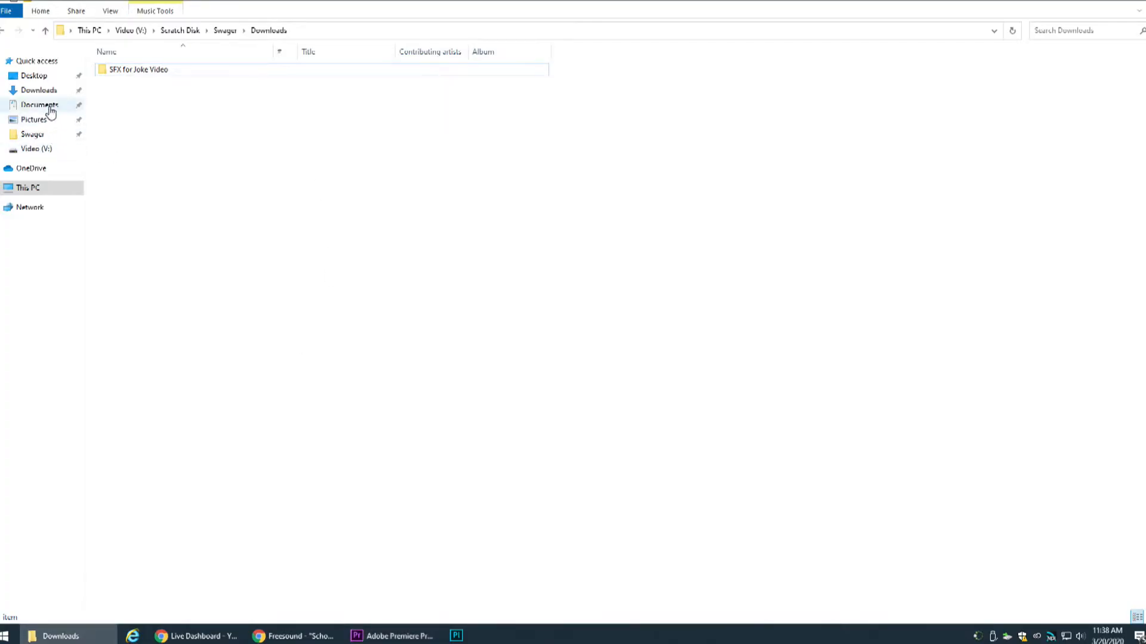
pyautogui.click(45, 105)
pyautogui.click(51, 91)
pyautogui.doubleClick(158, 102)
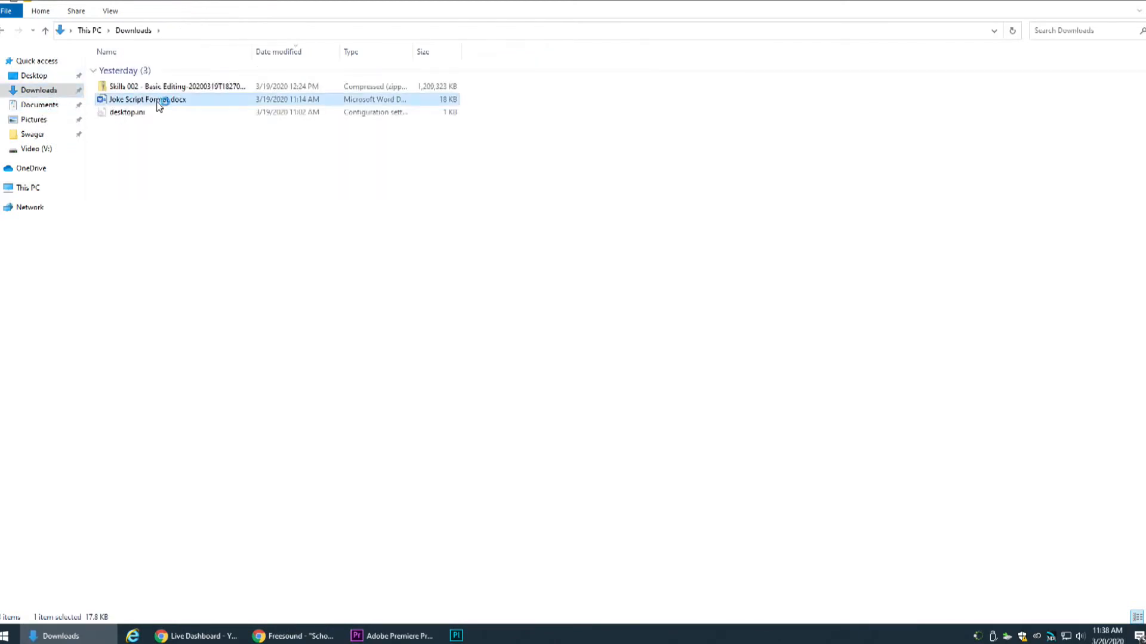
# Read through the example script's shots, dialogue and effect cues, from the opening title to the closing credits
pyautogui.scroll(-4, 486, 279)
pyautogui.scroll(4, 485, 280)
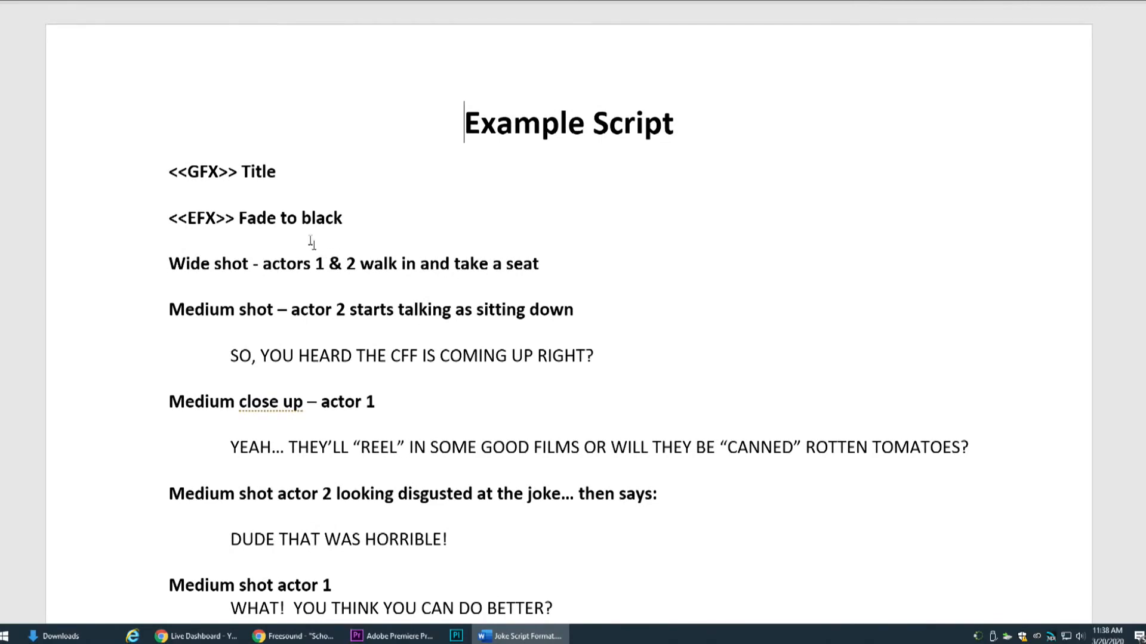
pyautogui.scroll(-12, 289, 212)
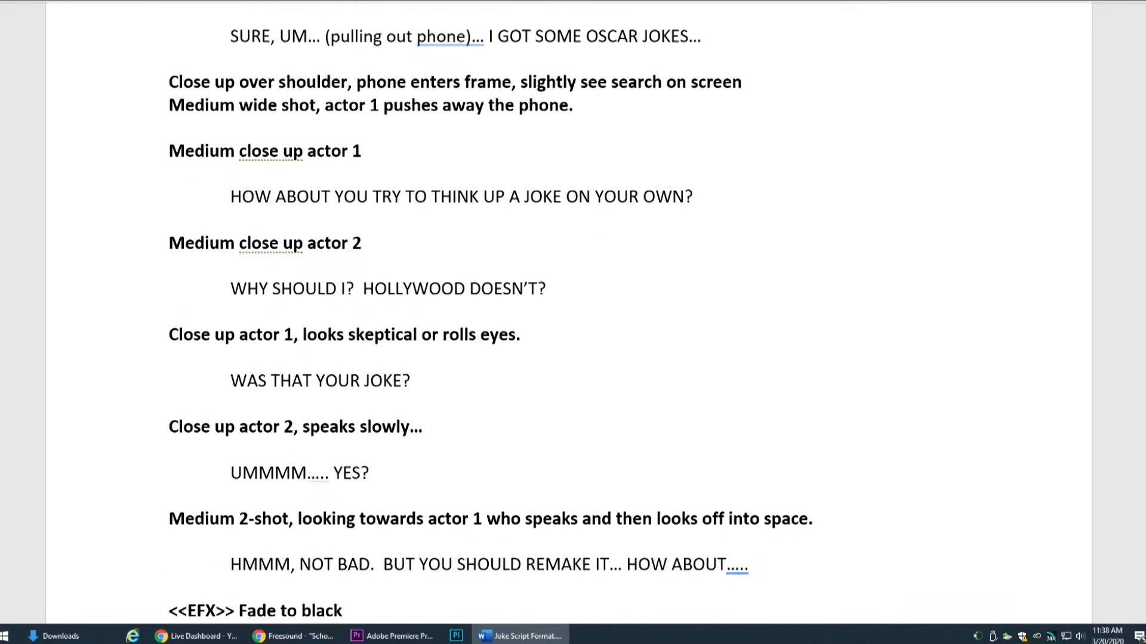
pyautogui.scroll(2, 570, 310)
pyautogui.scroll(-1, 490, 320)
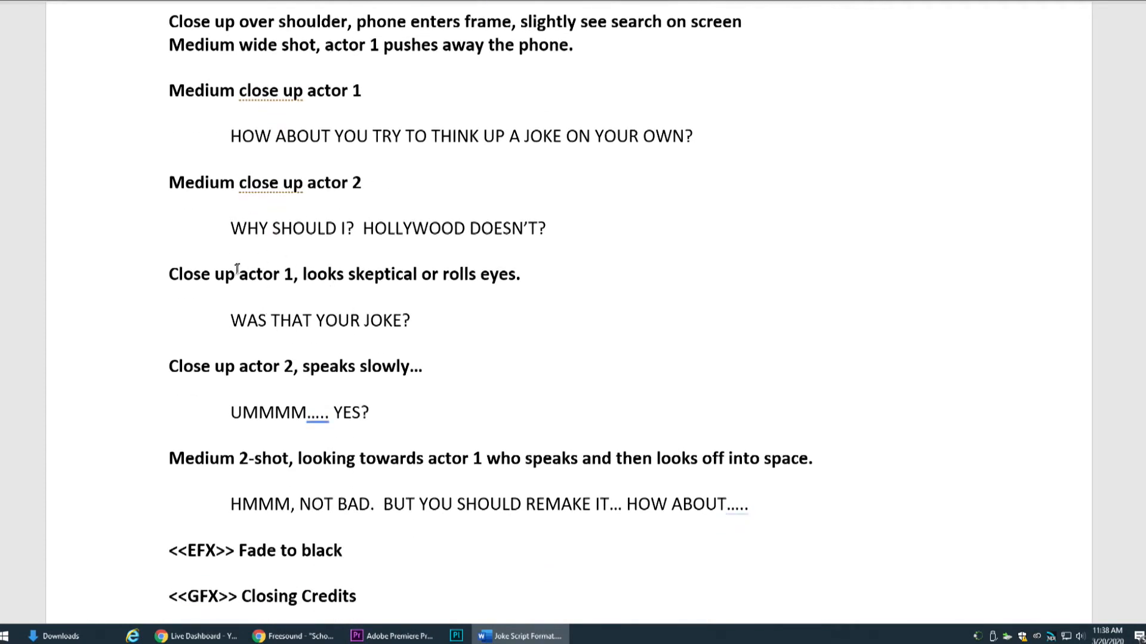
pyautogui.scroll(6, 419, 323)
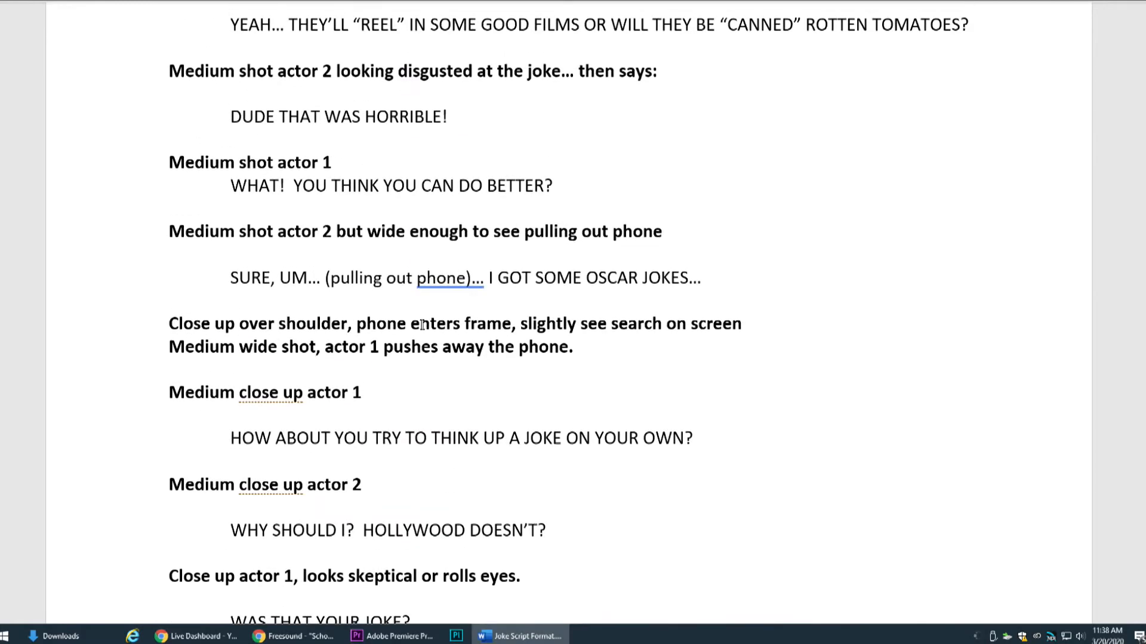
pyautogui.scroll(-4, 420, 325)
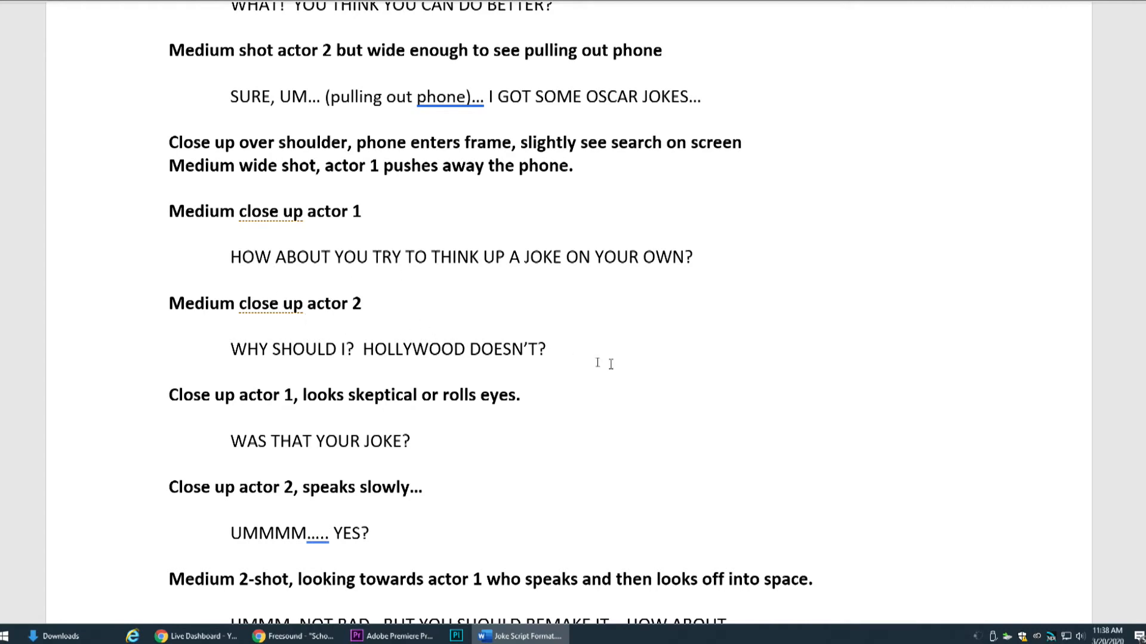
# Find and highlight the wide shot of actors 1 & 2 walking in near the start of the script
pyautogui.click(41, 396)
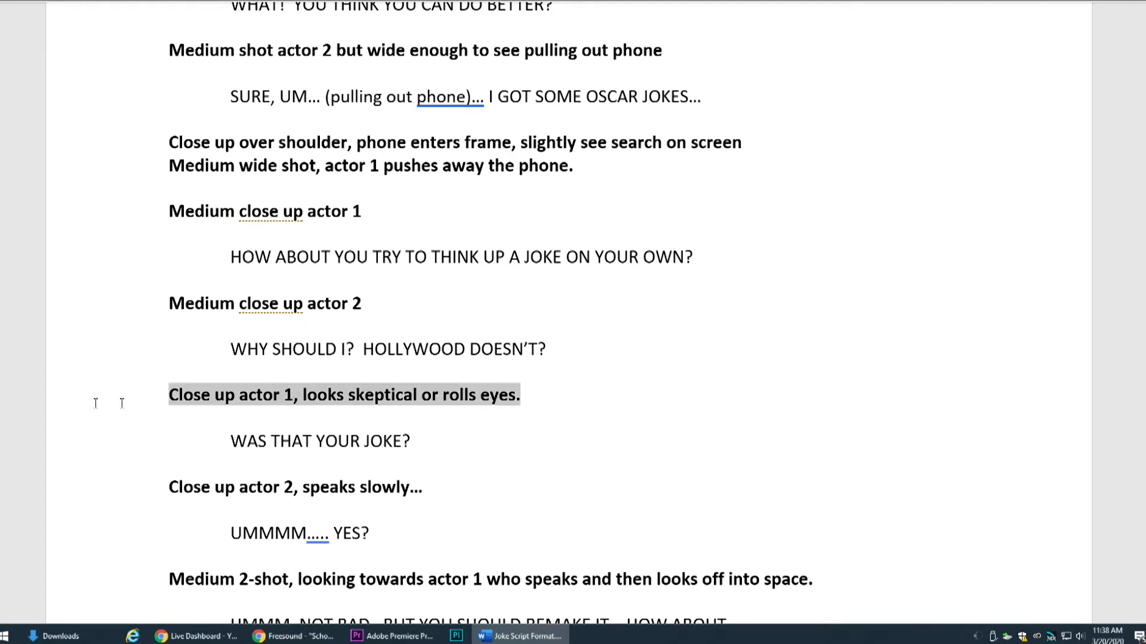
pyautogui.scroll(6, 646, 404)
pyautogui.scroll(5, 646, 404)
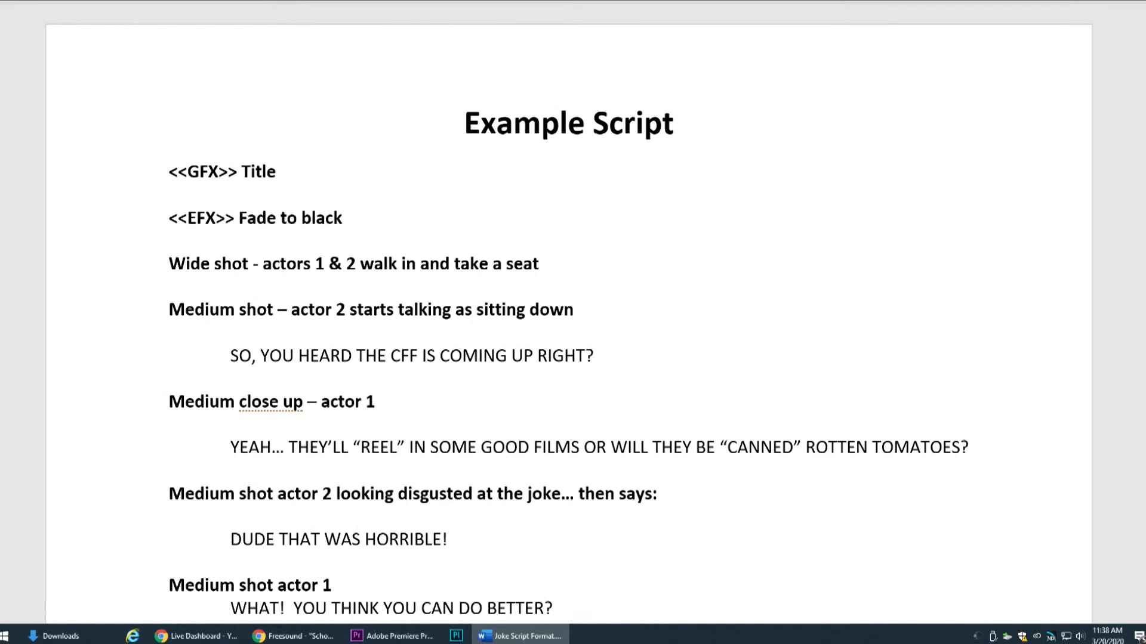
pyautogui.moveTo(574, 267); pyautogui.dragTo(92, 259)
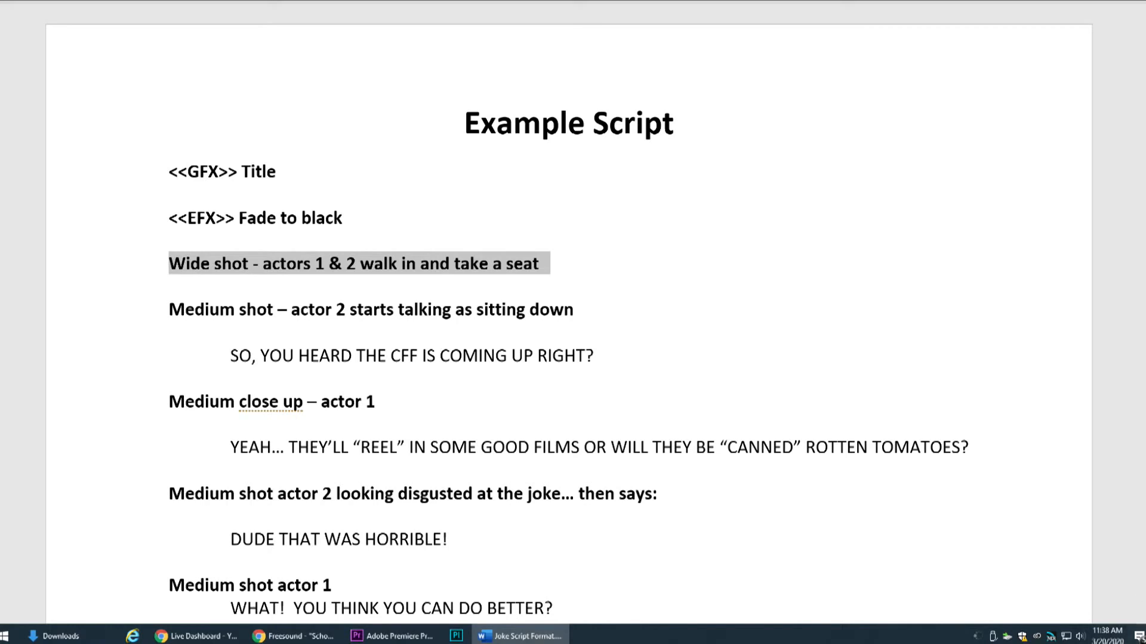
# Switch to Premiere Pro, load school-bell.wav as the source clip, and mark its In point at 00:00:00:03
pyautogui.click(416, 636)
pyautogui.moveTo(164, 601); pyautogui.dragTo(105, 600)
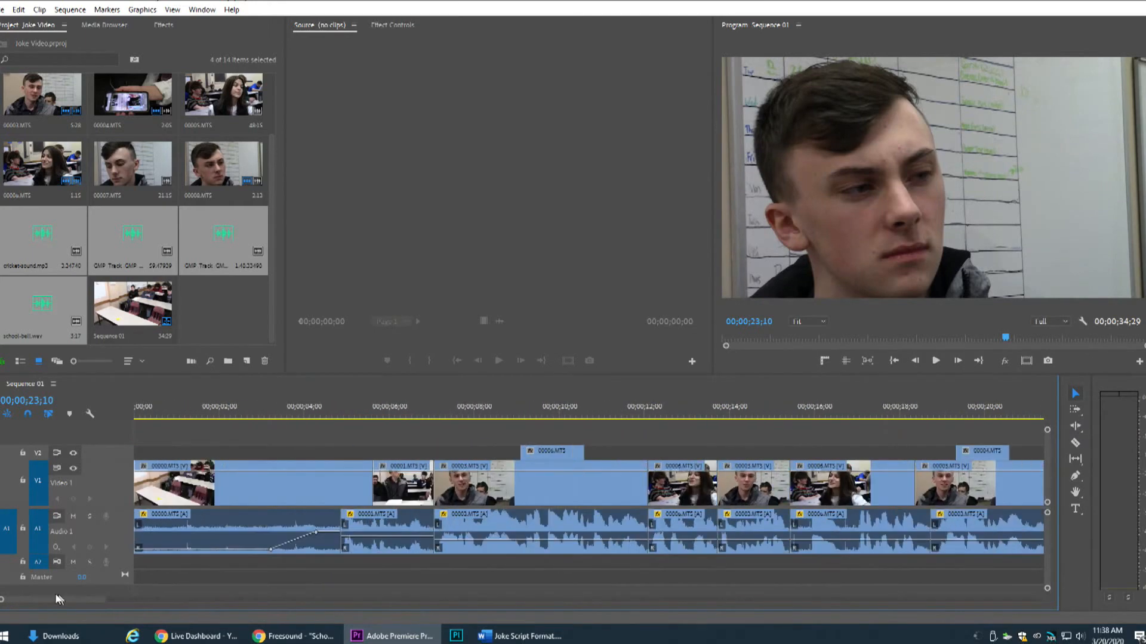
pyautogui.click(182, 349)
pyautogui.doubleClick(39, 307)
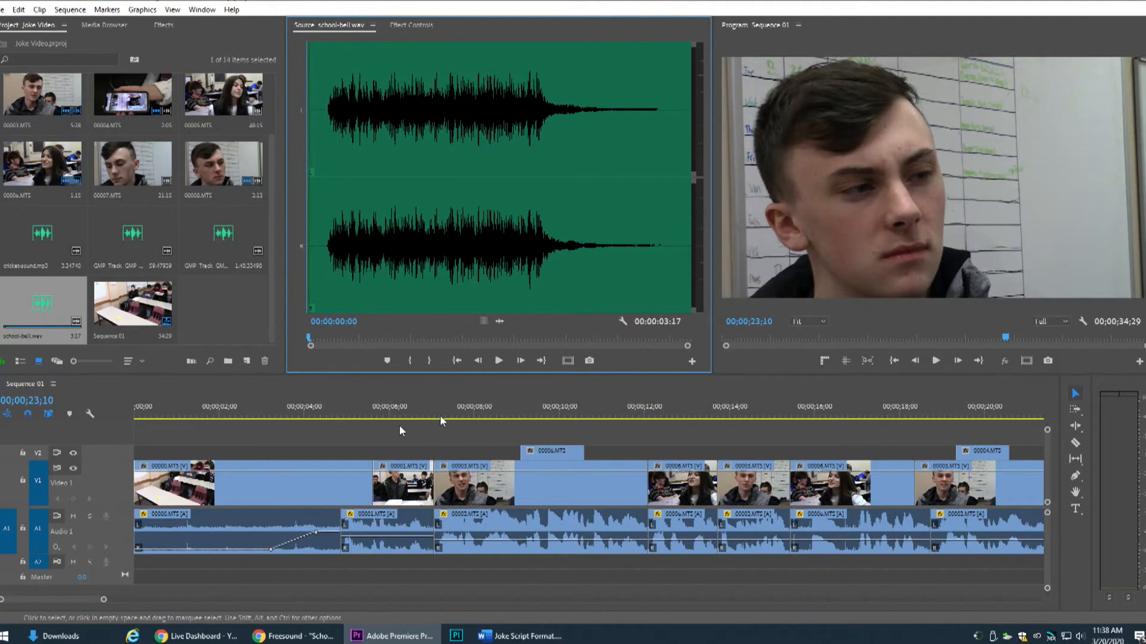
pyautogui.moveTo(345, 341); pyautogui.dragTo(322, 341)
pyautogui.click(409, 361)
pyautogui.moveTo(428, 342); pyautogui.dragTo(320, 336)
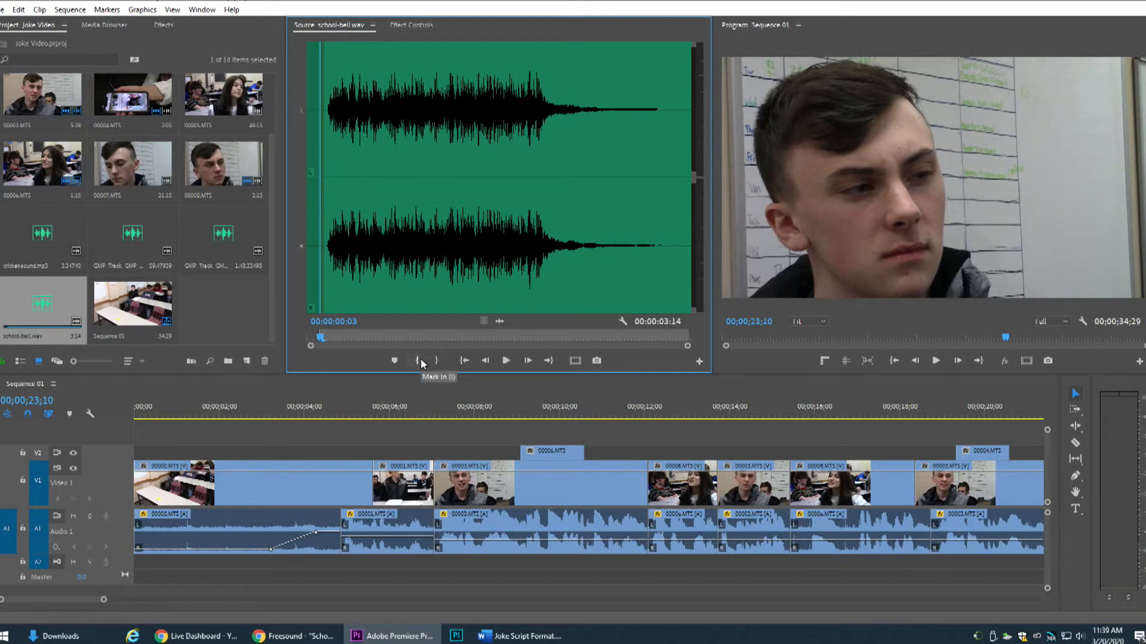
# Play the trimmed school bell clip from its In point to check the sound and its fading tail
pyautogui.press('space')
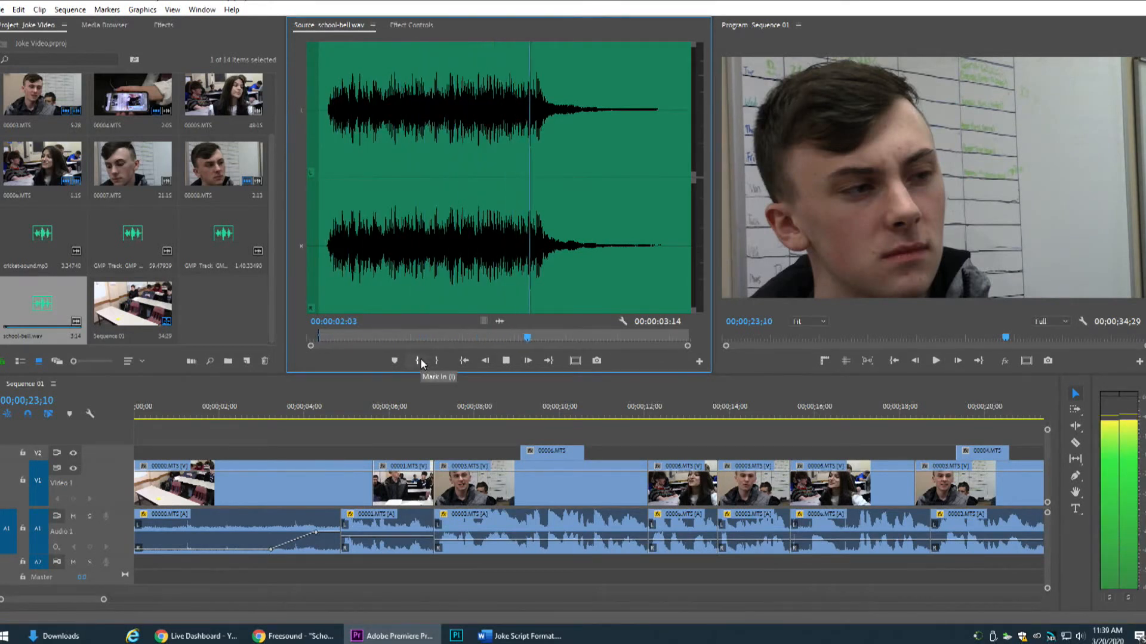
pyautogui.press('space')
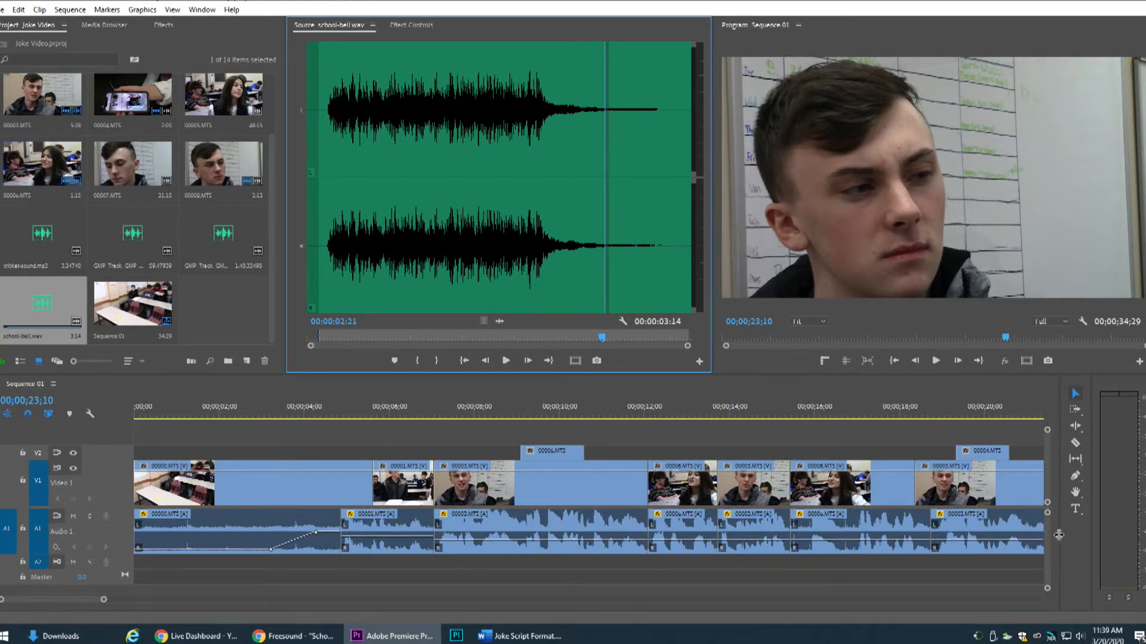
pyautogui.scroll(-1, 890, 534)
pyautogui.scroll(1, 838, 512)
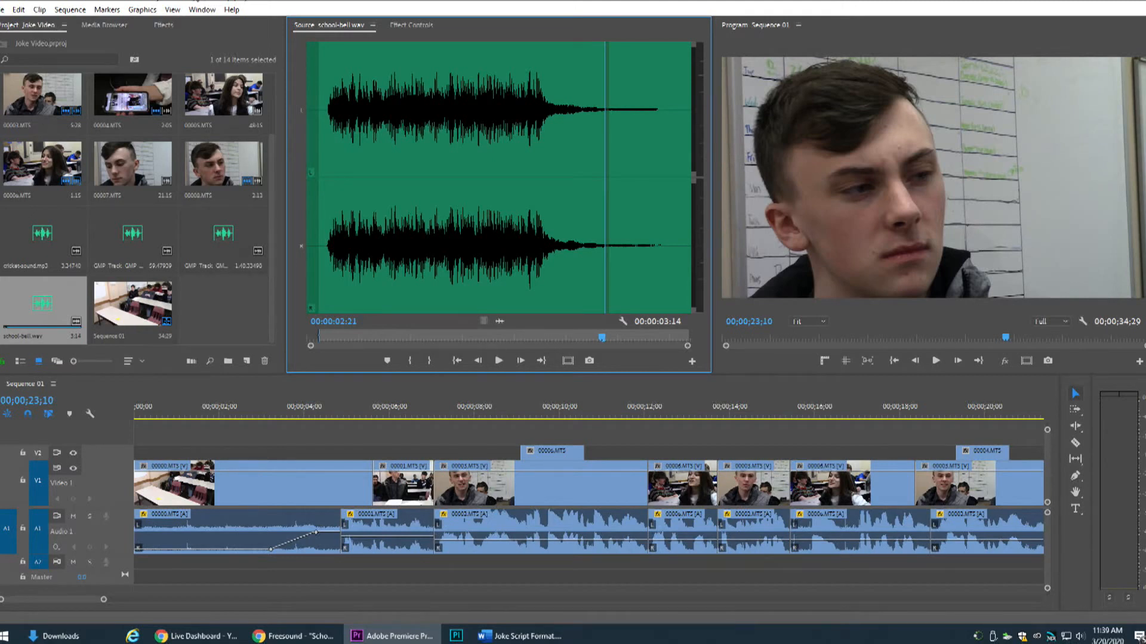
pyautogui.moveTo(492, 169); pyautogui.dragTo(487, 194)
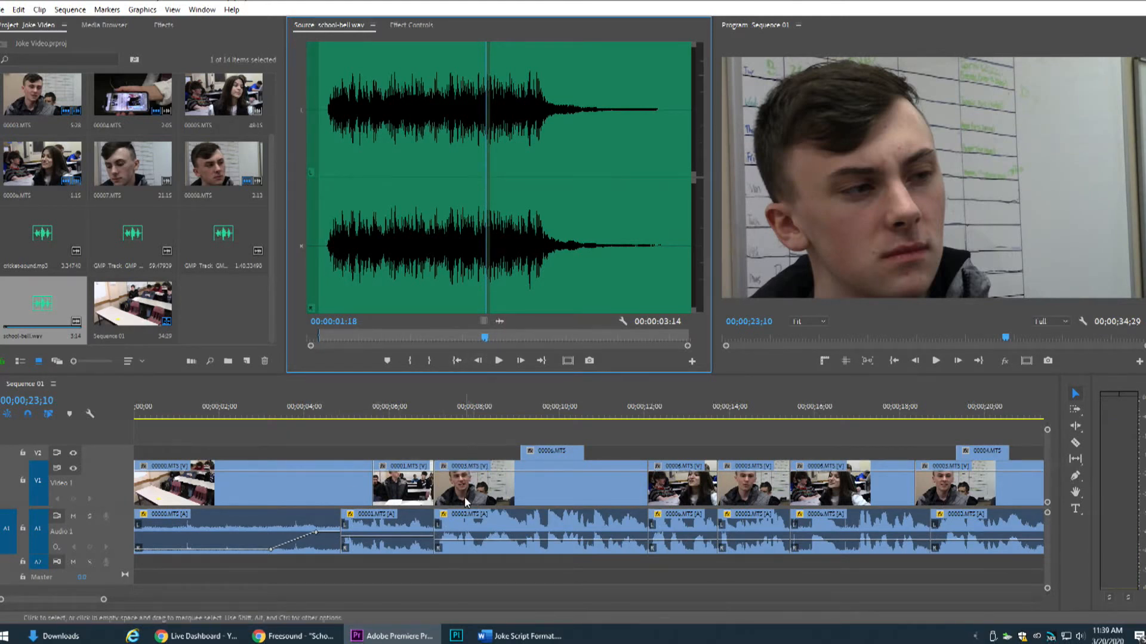
# Place the school bell audio on track A2 at the start of Sequence 01 and play the opening
pyautogui.moveTo(498, 323); pyautogui.dragTo(129, 559)
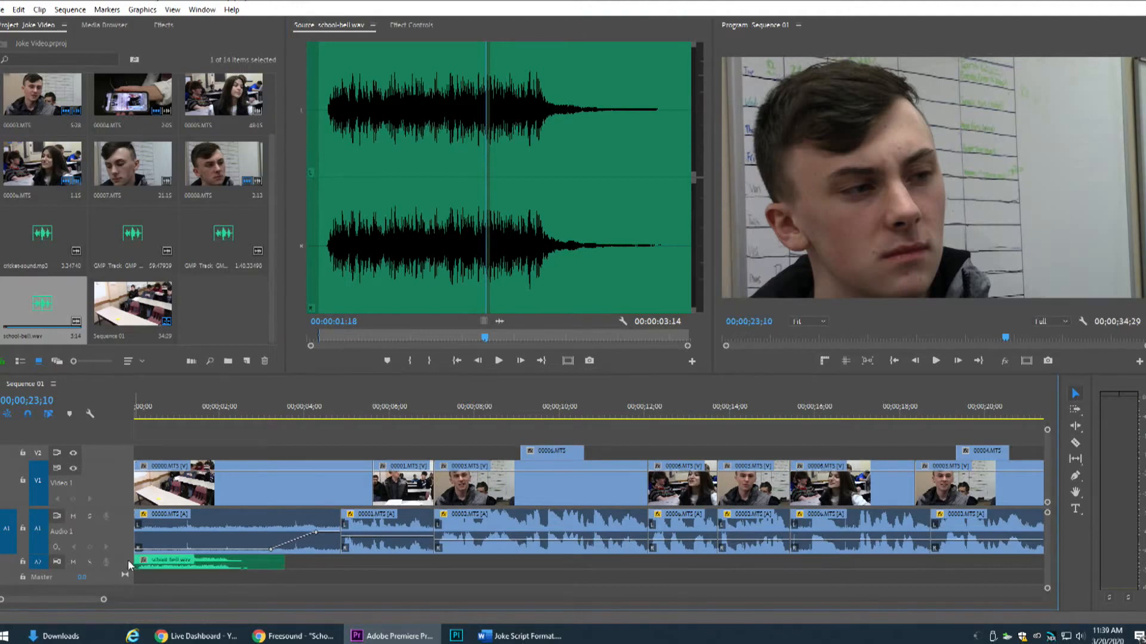
pyautogui.moveTo(173, 406); pyautogui.dragTo(94, 413)
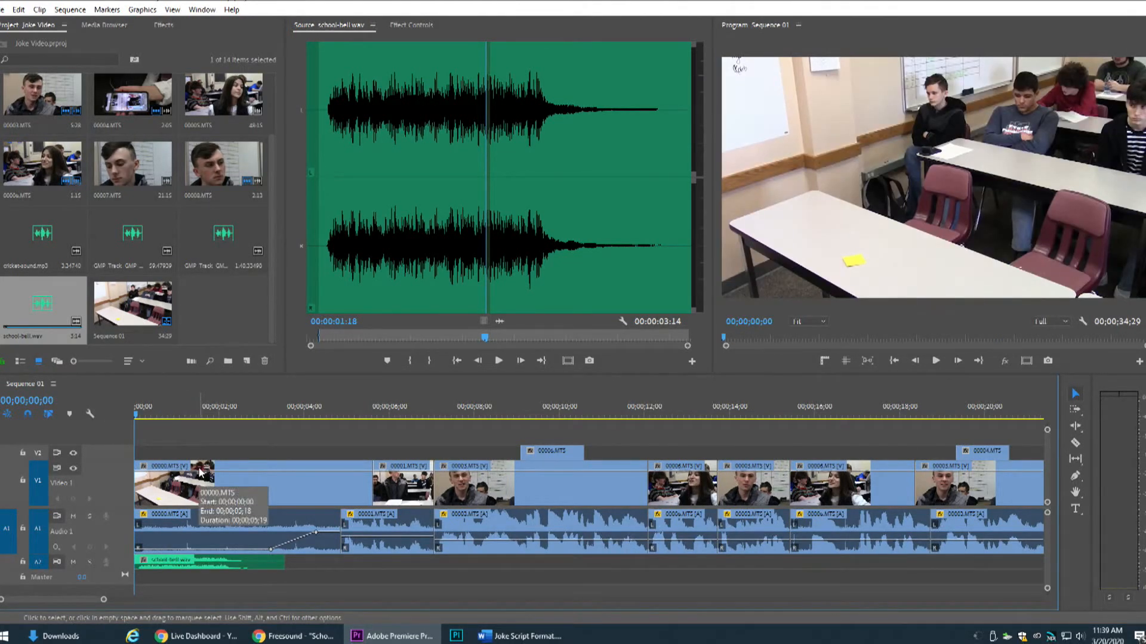
pyautogui.press('space')
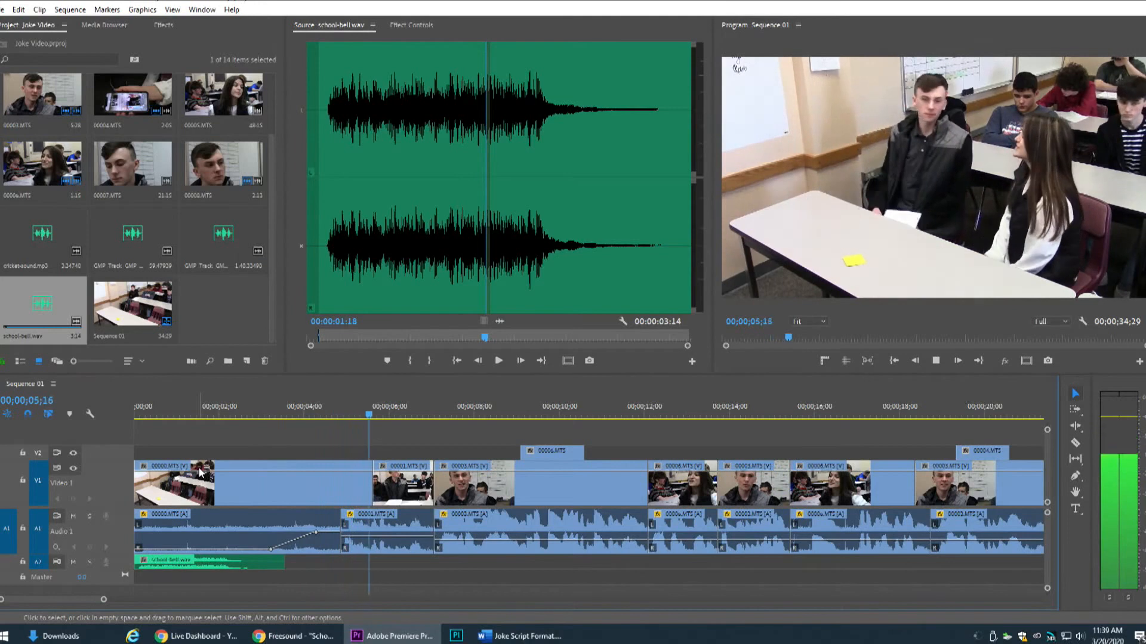
pyautogui.press('space')
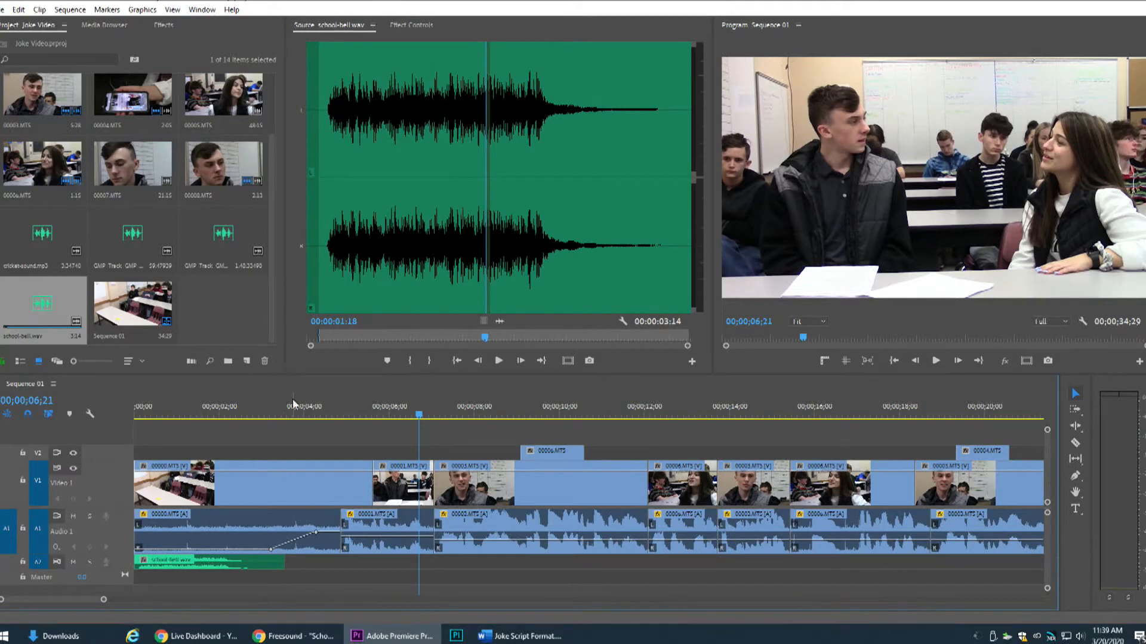
# Load the music track GMP_Track_GMP_642_G04_14.aif as the source clip and preview its beginning
pyautogui.doubleClick(206, 237)
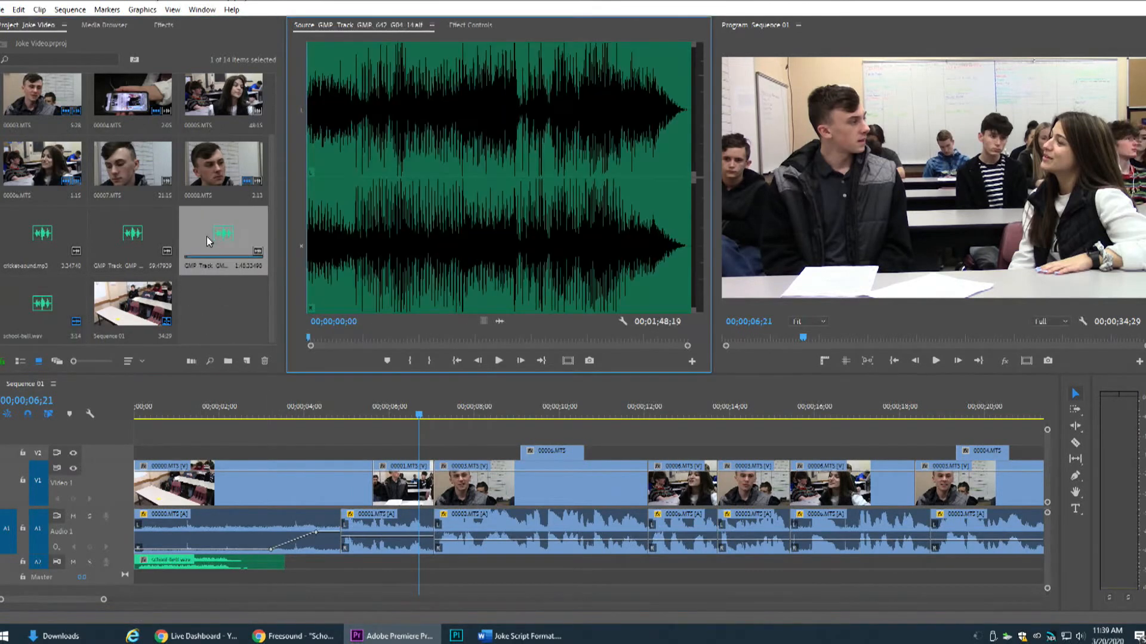
pyautogui.press('space')
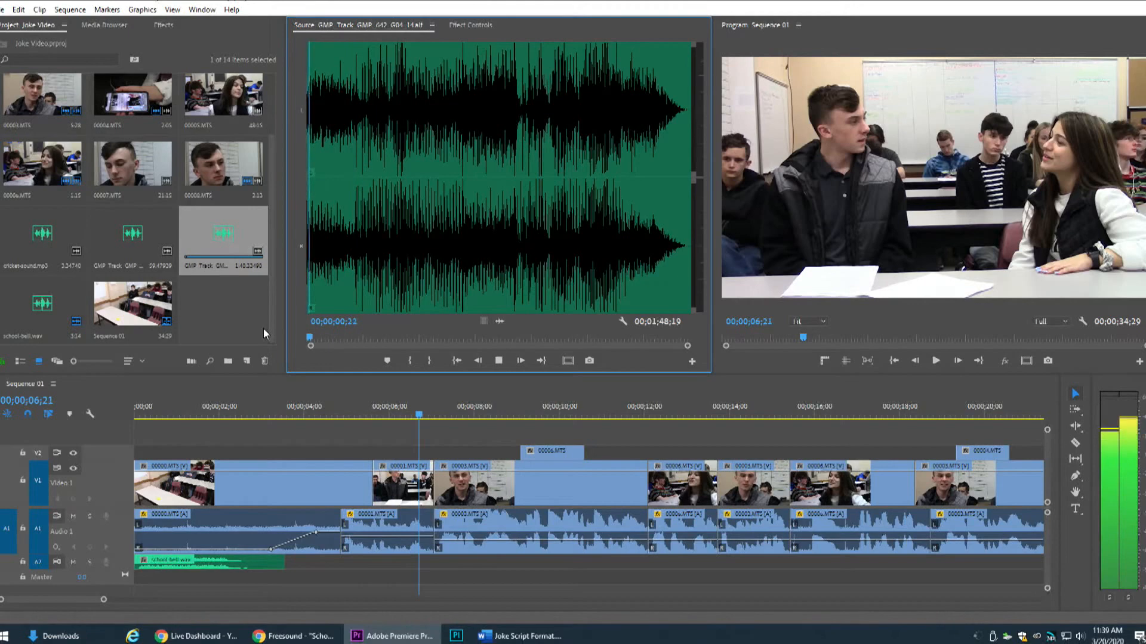
pyautogui.press('space')
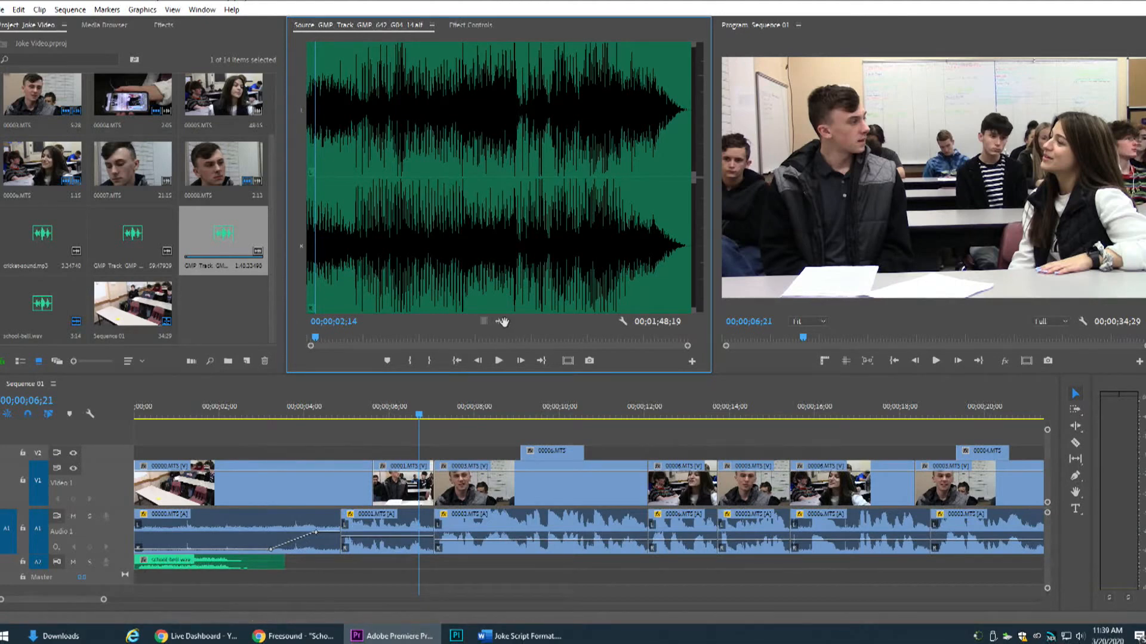
# Collapse the expanded video and audio tracks to make room in the timeline for another audio track
pyautogui.doubleClick(122, 504)
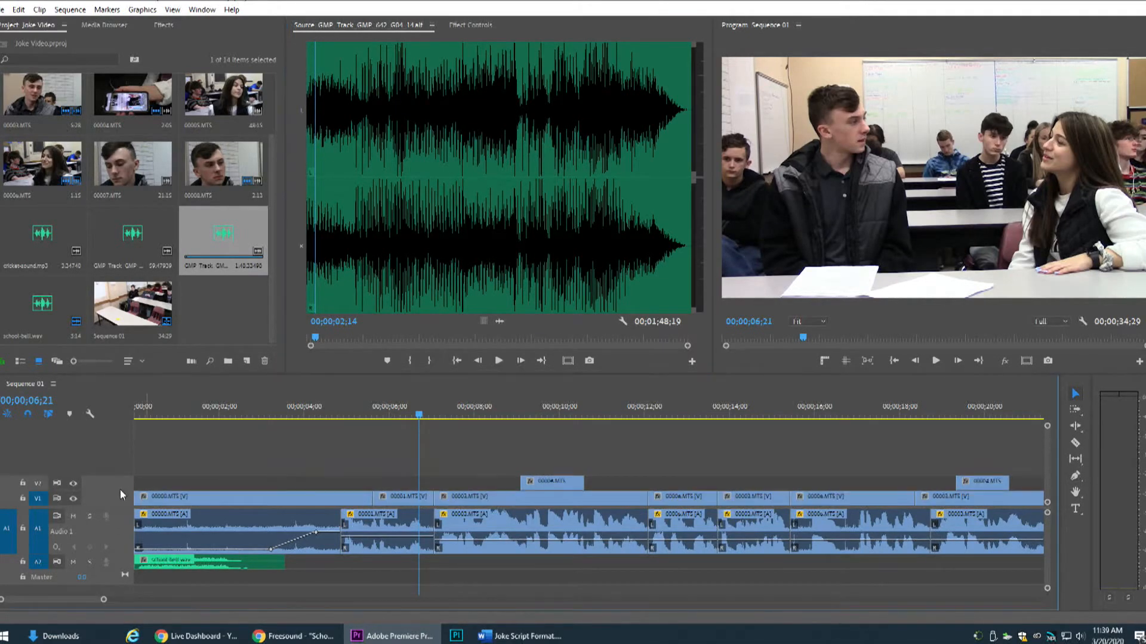
pyautogui.doubleClick(126, 537)
pyautogui.moveTo(127, 509); pyautogui.dragTo(127, 472)
# Place the GMP music audio on a new track A3 at about the two-second mark and expand that track
pyautogui.moveTo(500, 321); pyautogui.dragTo(237, 506)
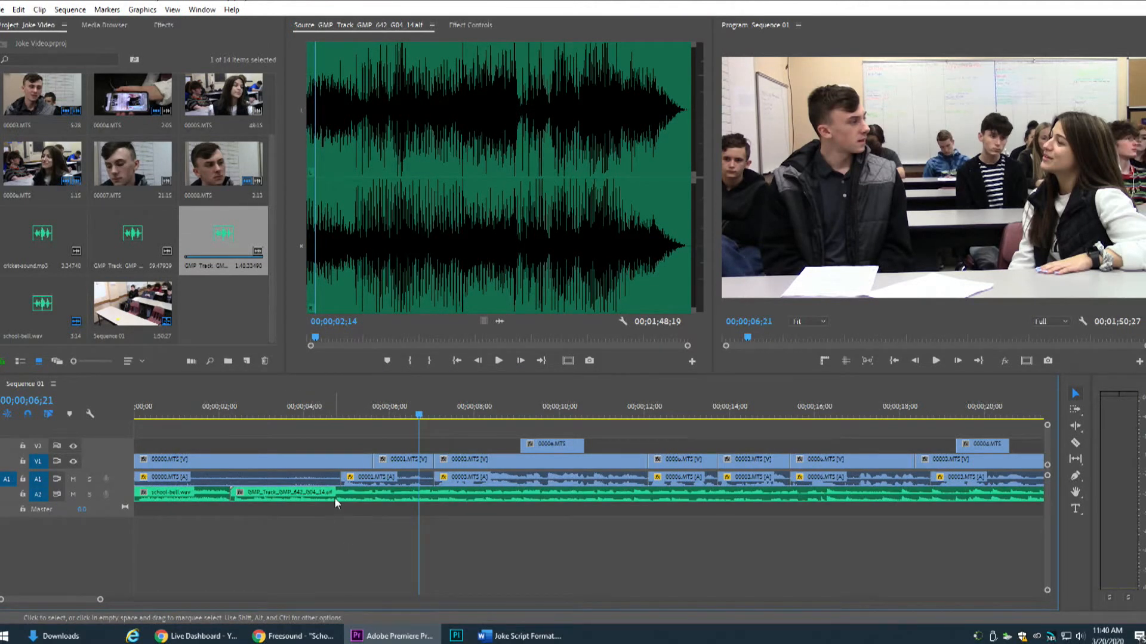
pyautogui.hotkey('ctrl', 'z')
pyautogui.click(499, 321)
pyautogui.moveTo(499, 321); pyautogui.dragTo(230, 526)
pyautogui.moveTo(2, 600)
pyautogui.mouseDown()
pyautogui.moveTo(44, 600)
pyautogui.moveTo(20, 597)
pyautogui.mouseUp()
pyautogui.doubleClick(124, 510)
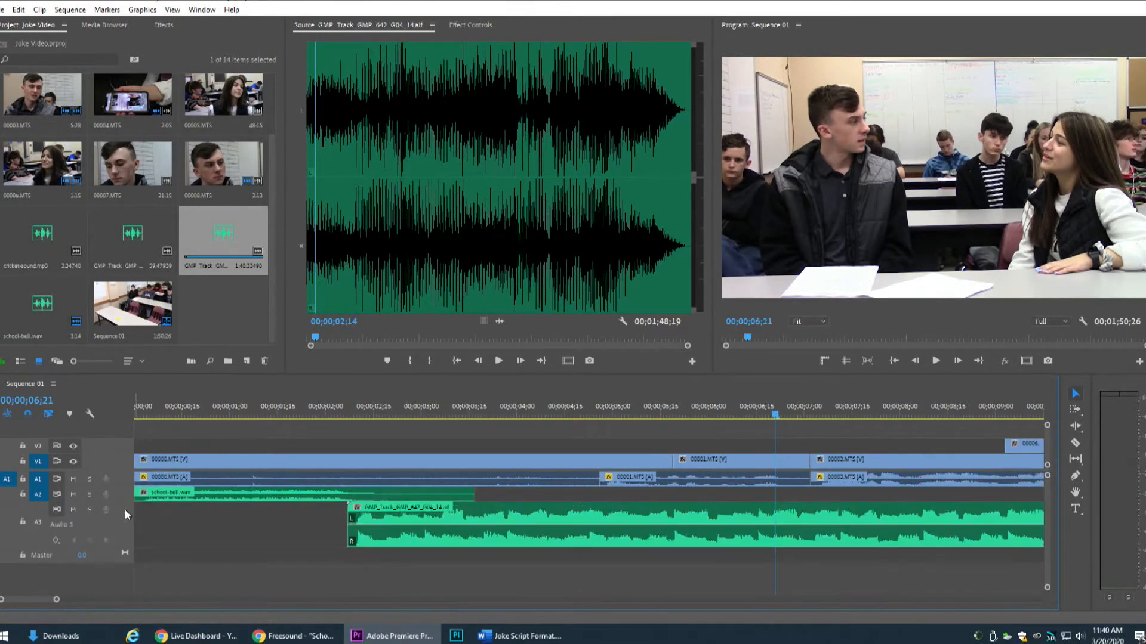
# Move the music clip on A3 so that it starts at 00;00;02;03, where the bell fades out
pyautogui.moveTo(341, 407); pyautogui.dragTo(354, 407)
pyautogui.moveTo(348, 510); pyautogui.dragTo(339, 414)
pyautogui.moveTo(391, 525); pyautogui.dragTo(371, 526)
pyautogui.moveTo(58, 601); pyautogui.dragTo(234, 607)
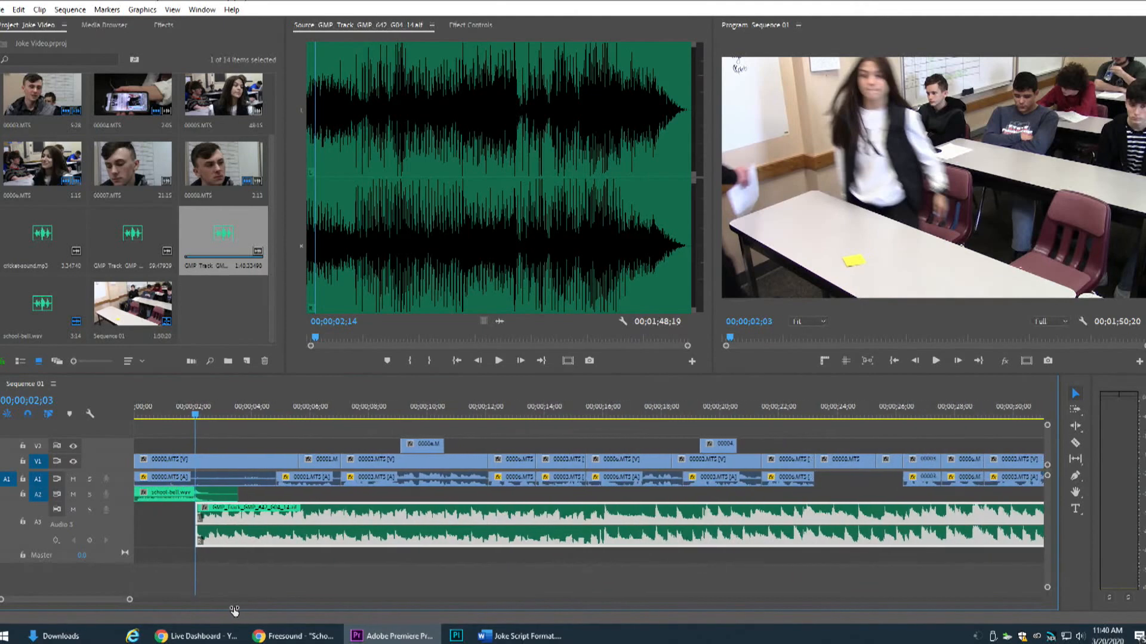
# Play the sequence from the start to judge how loud the music is against the dialogue
pyautogui.press('Home')
pyautogui.press('space')
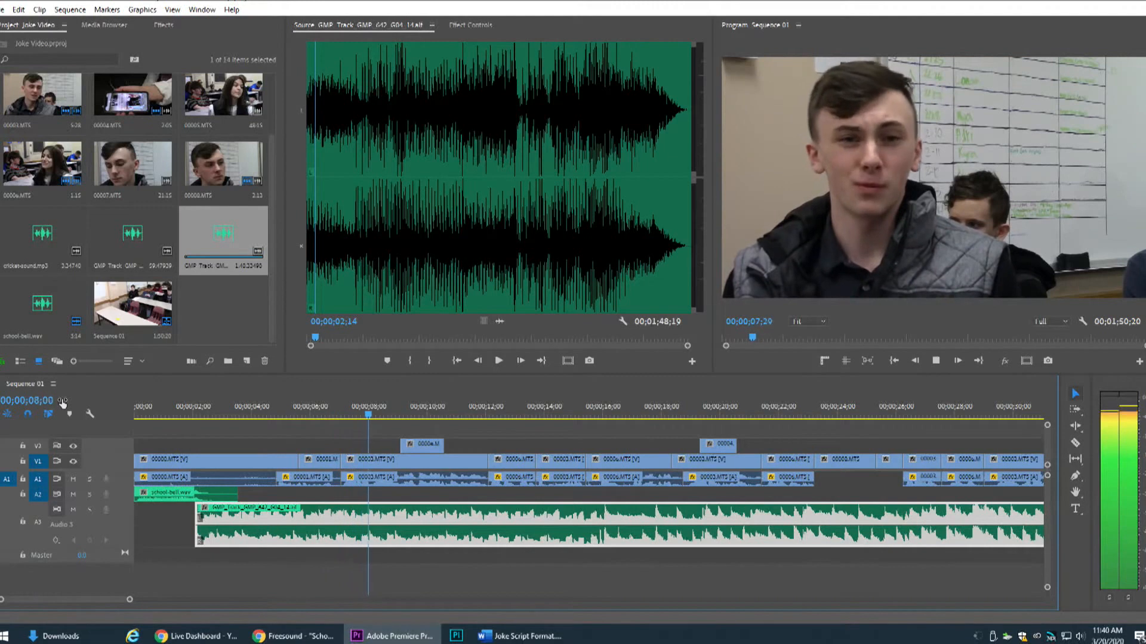
pyautogui.press('space')
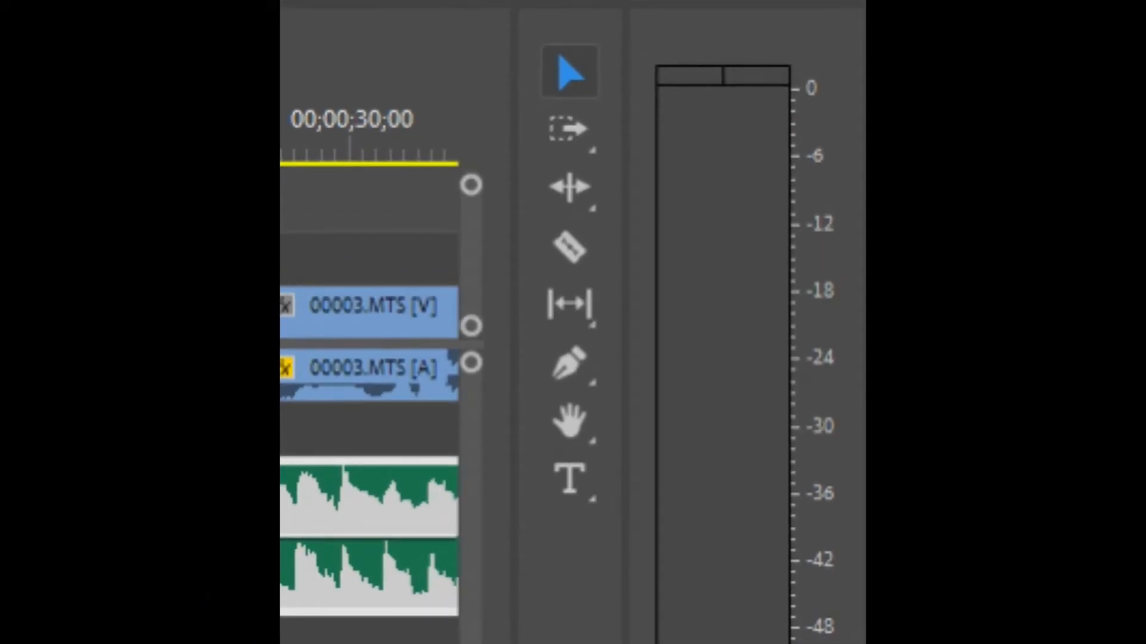
# Solo track A3 and play the music by itself to check its level on the audio meters
pyautogui.hotkey('shift', '3')
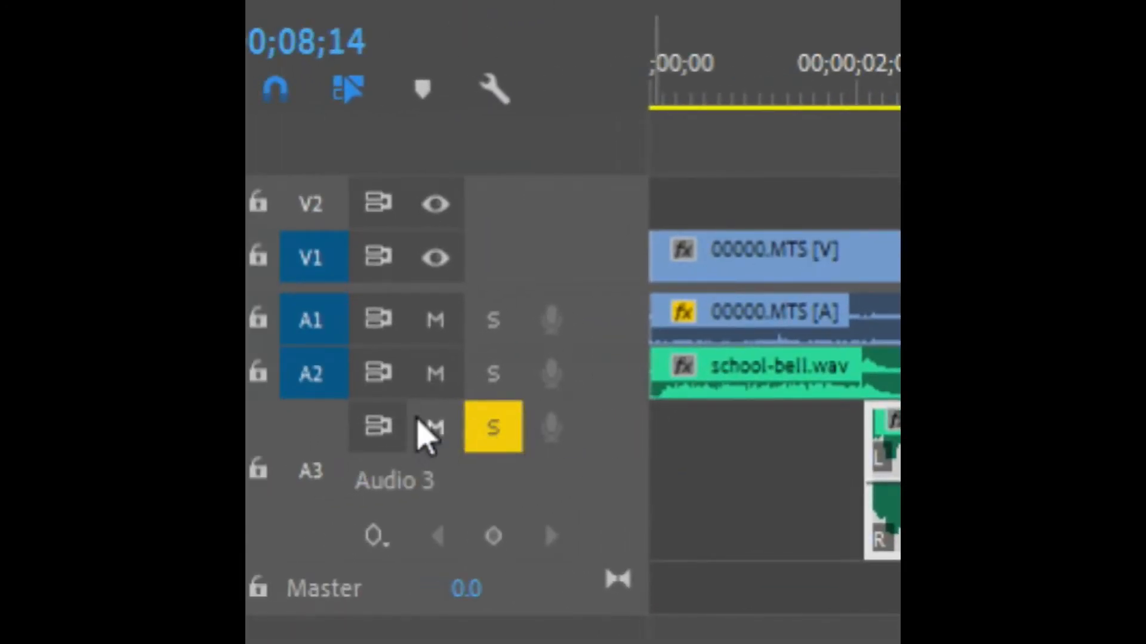
pyautogui.click(432, 438)
pyautogui.click(456, 447)
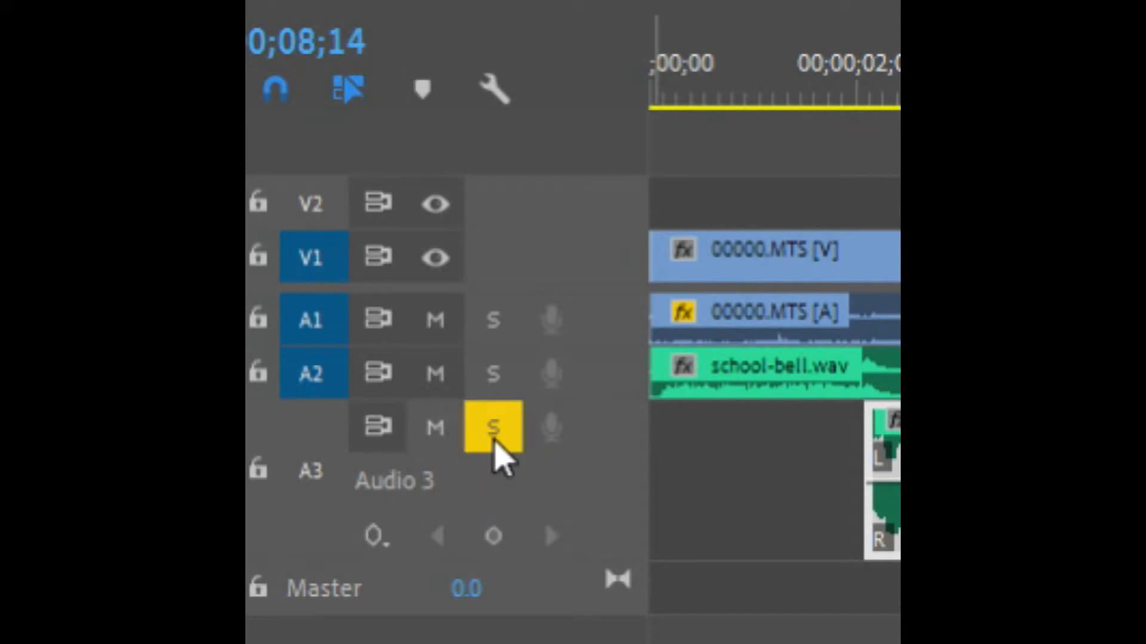
pyautogui.click(493, 450)
pyautogui.click(485, 448)
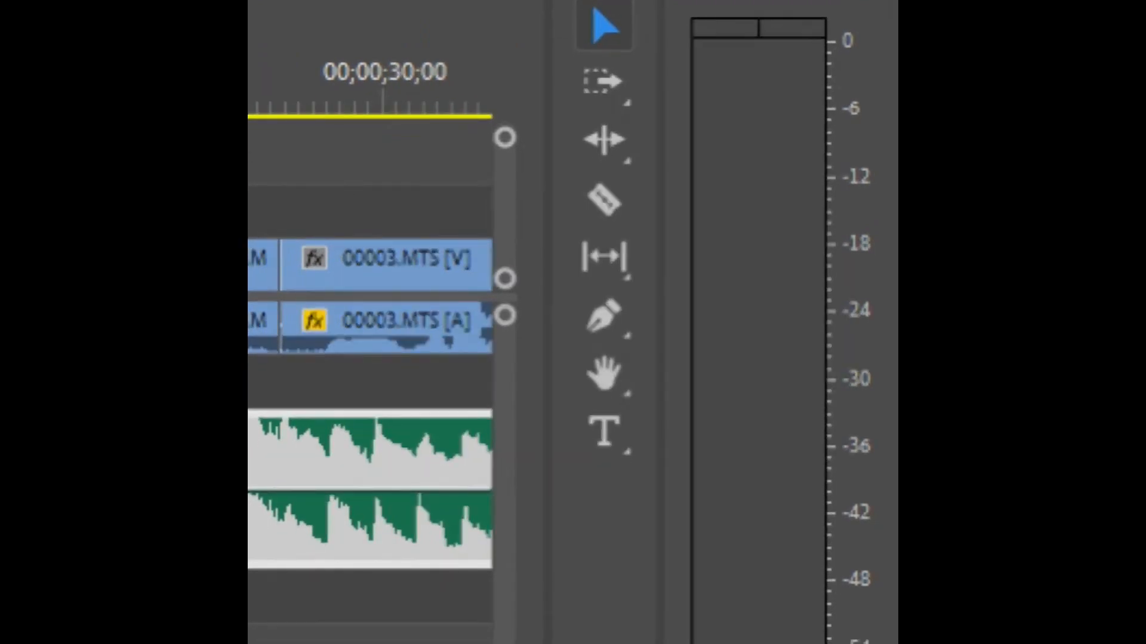
pyautogui.press('space')
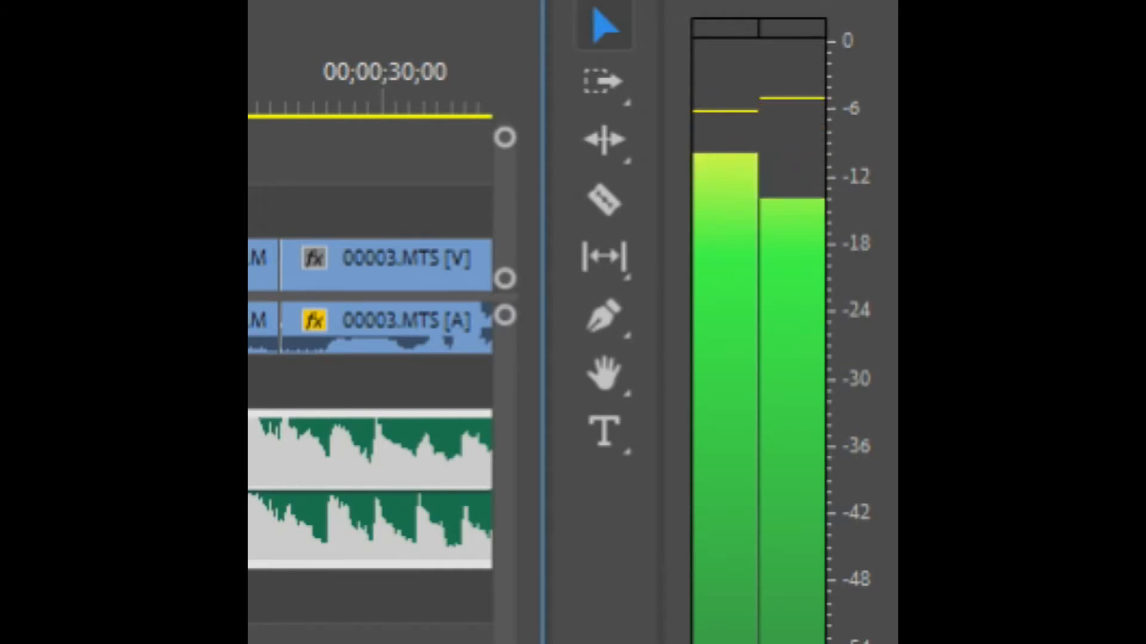
pyautogui.press('space')
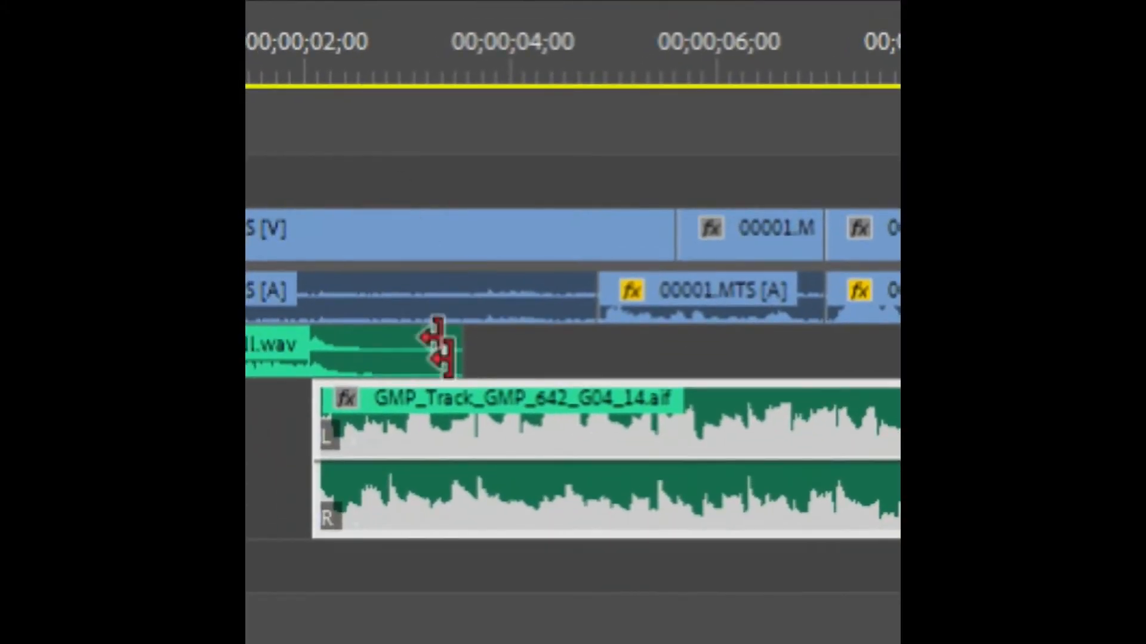
# Lower the music clip's volume on A3 and replay it from just before 00;00;24;00 to check the meters
pyautogui.moveTo(435, 346); pyautogui.dragTo(461, 346)
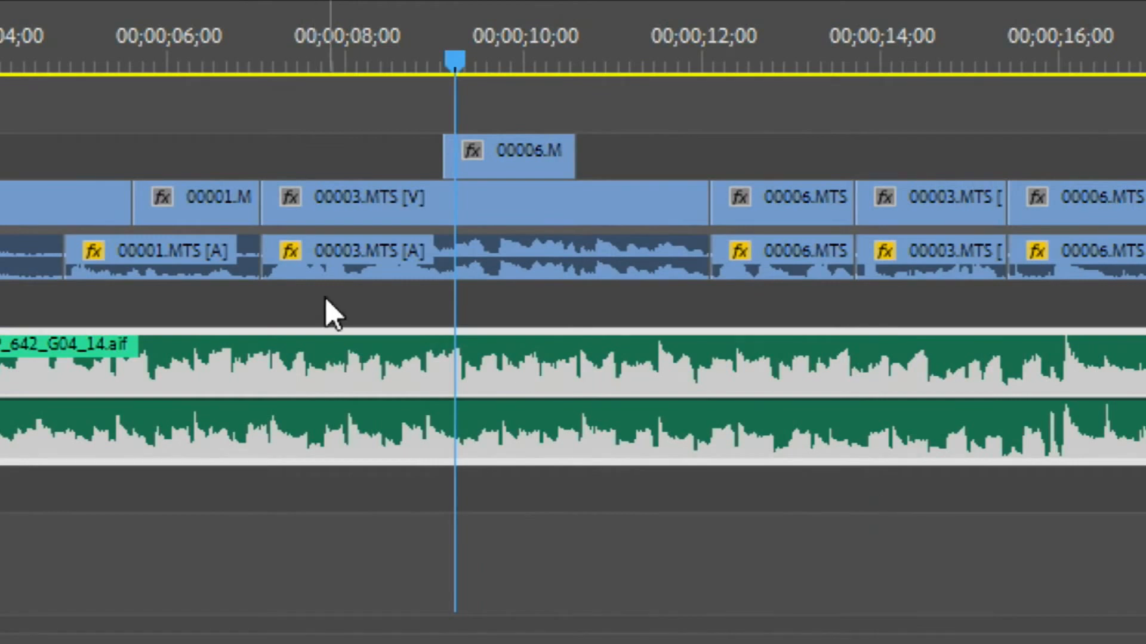
pyautogui.moveTo(453, 402); pyautogui.dragTo(453, 445)
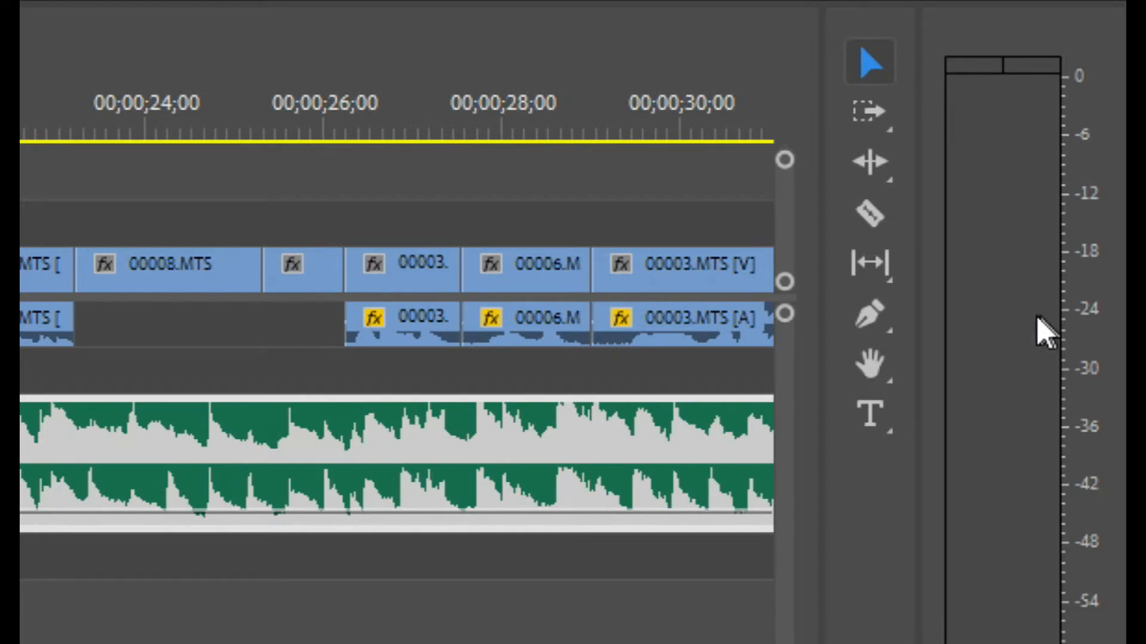
pyautogui.click(142, 114)
pyautogui.moveTo(143, 110); pyautogui.dragTo(123, 110)
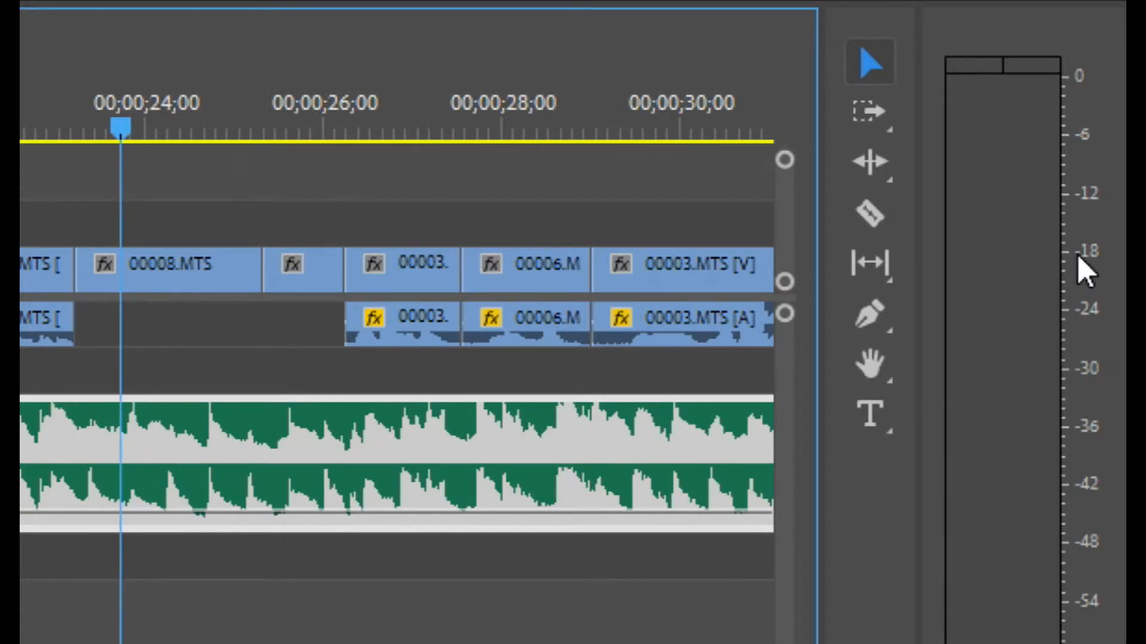
pyautogui.press('space')
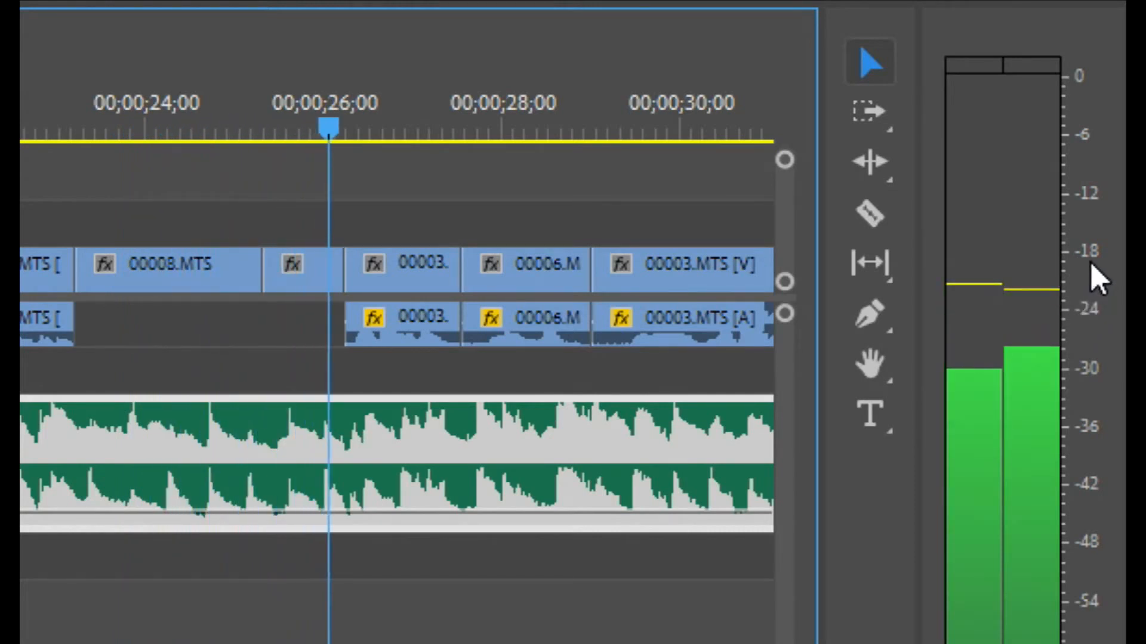
pyautogui.press('space')
pyautogui.moveTo(186, 512)
pyautogui.mouseDown()
pyautogui.moveTo(243, 510)
pyautogui.moveTo(186, 512)
pyautogui.mouseUp()
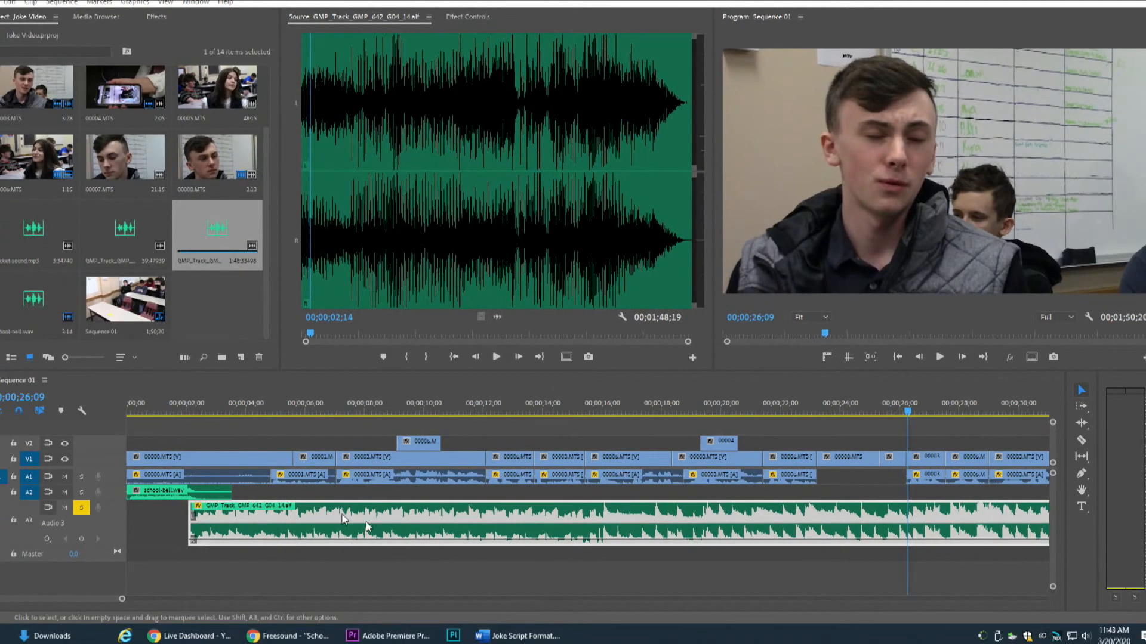
# Turn off solo for track A3 and play the full mix from the start of the sequence
pyautogui.click(83, 509)
pyautogui.click(83, 509)
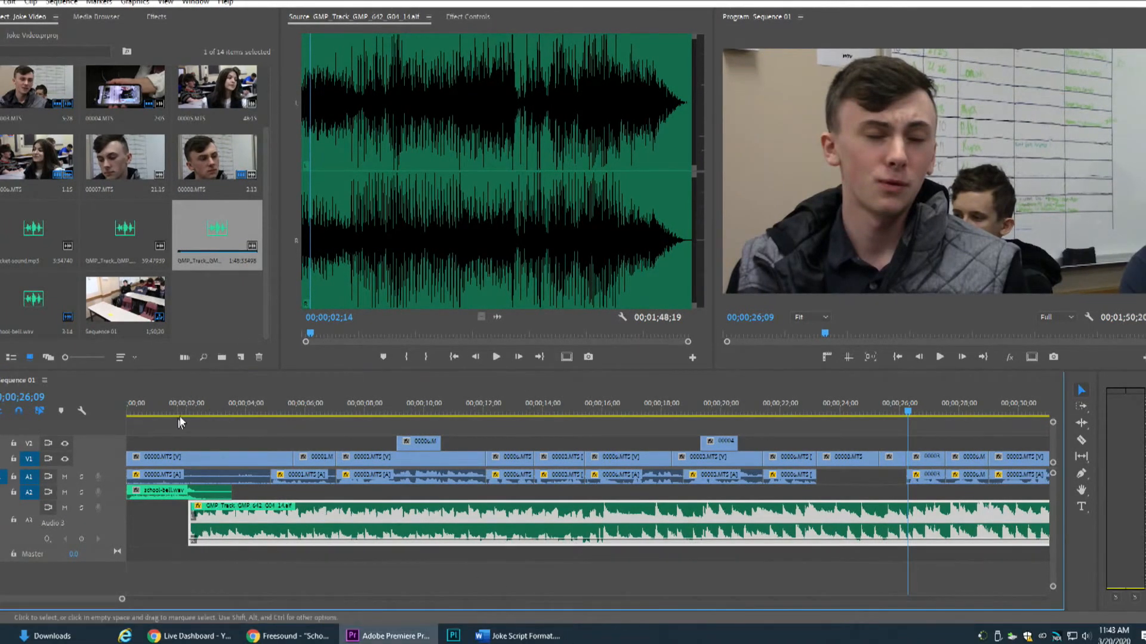
pyautogui.press('Home')
pyautogui.press('space')
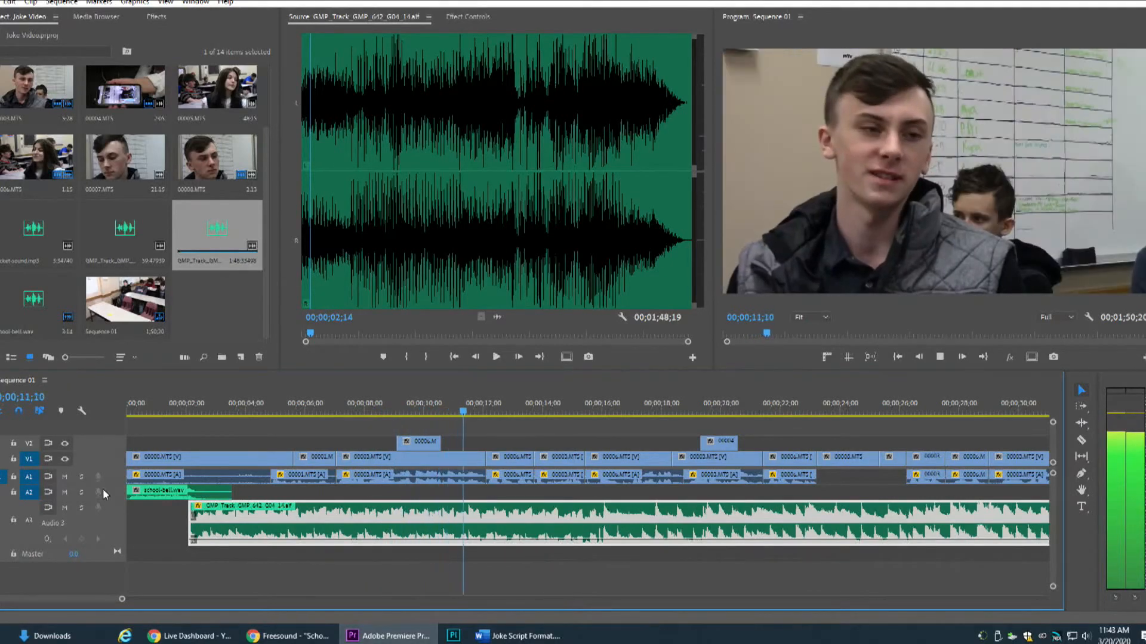
pyautogui.press('space')
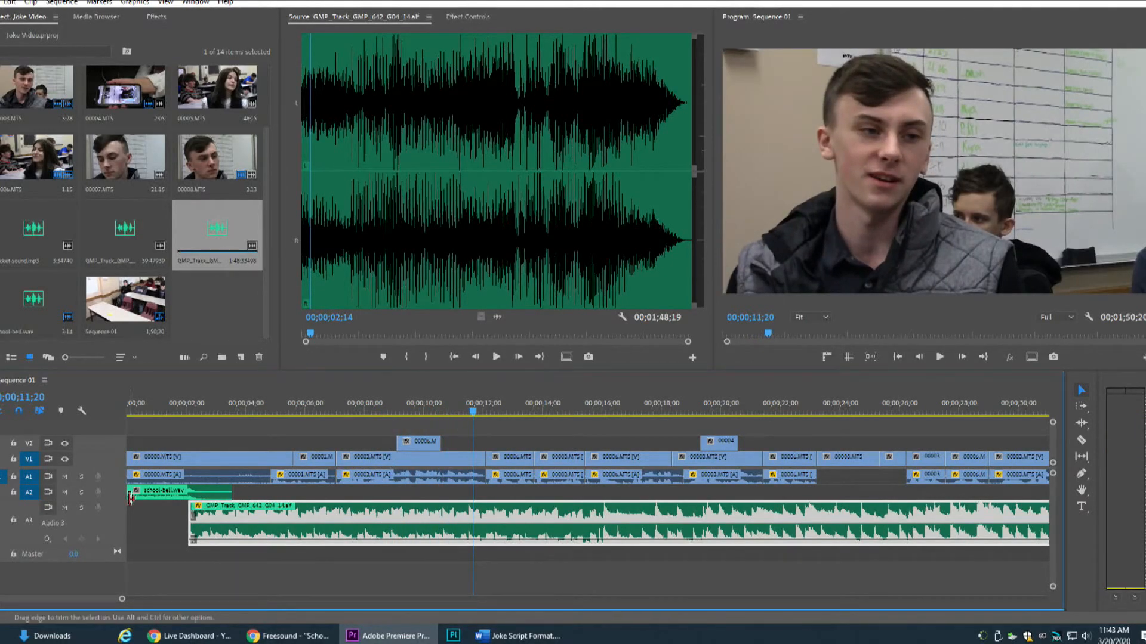
# Expand and solo track A1, and play its dialogue by itself from just before 00;00;05;00
pyautogui.doubleClick(120, 472)
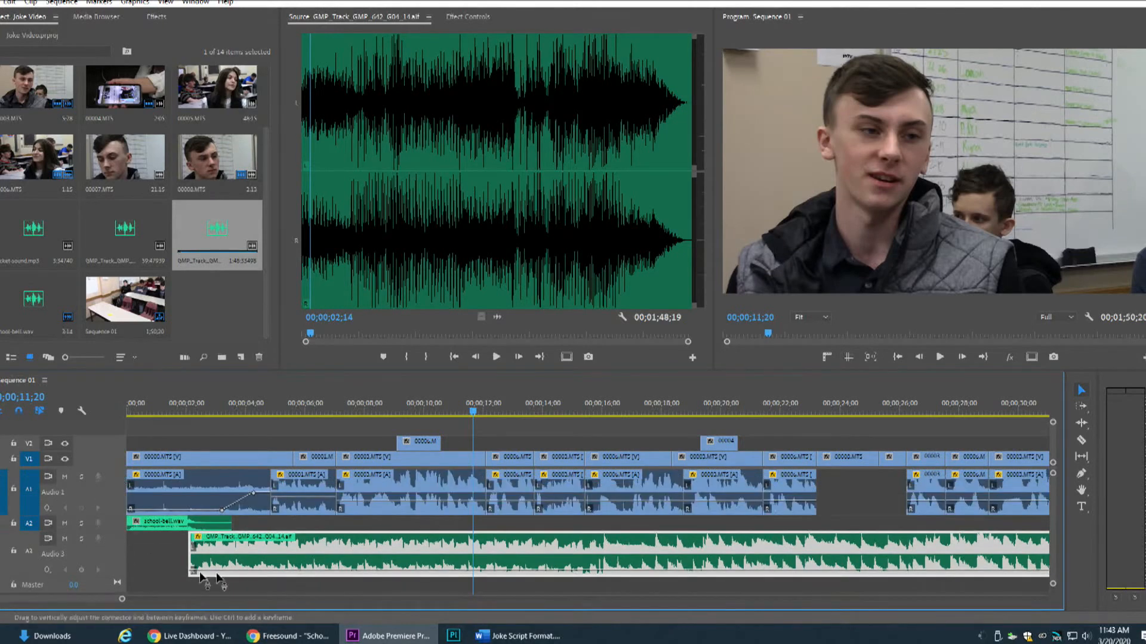
pyautogui.click(81, 477)
pyautogui.click(269, 406)
pyautogui.press('space')
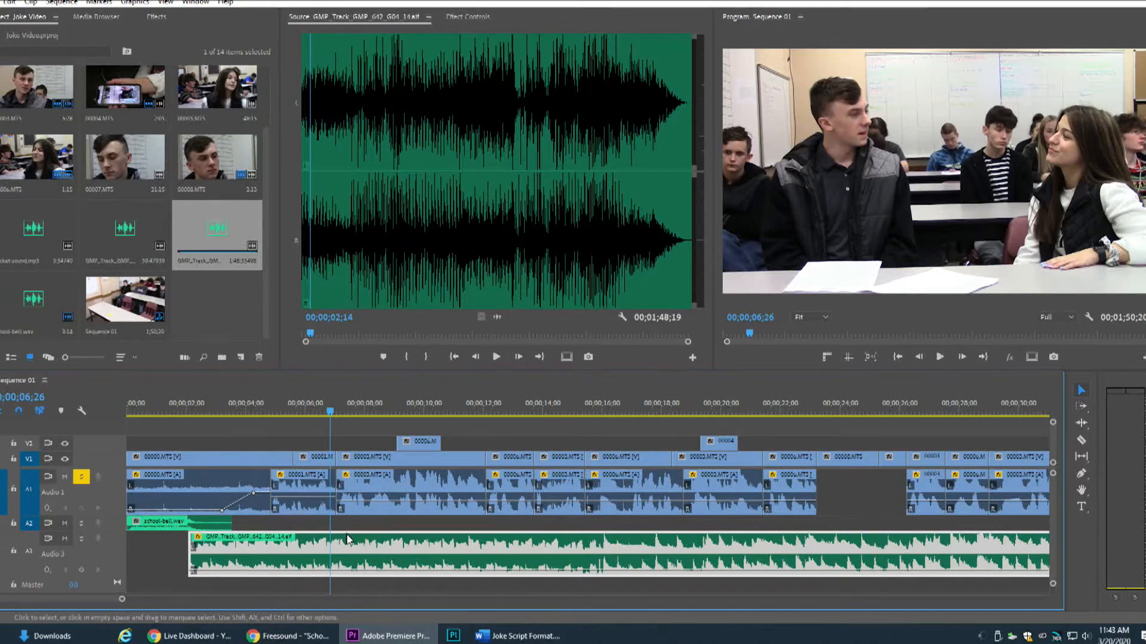
# Add two volume keyframes around 00;00;05;15 in the 00001.MTS audio on A1, raise the level from the second one and replay it
pyautogui.moveTo(122, 599); pyautogui.dragTo(73, 599)
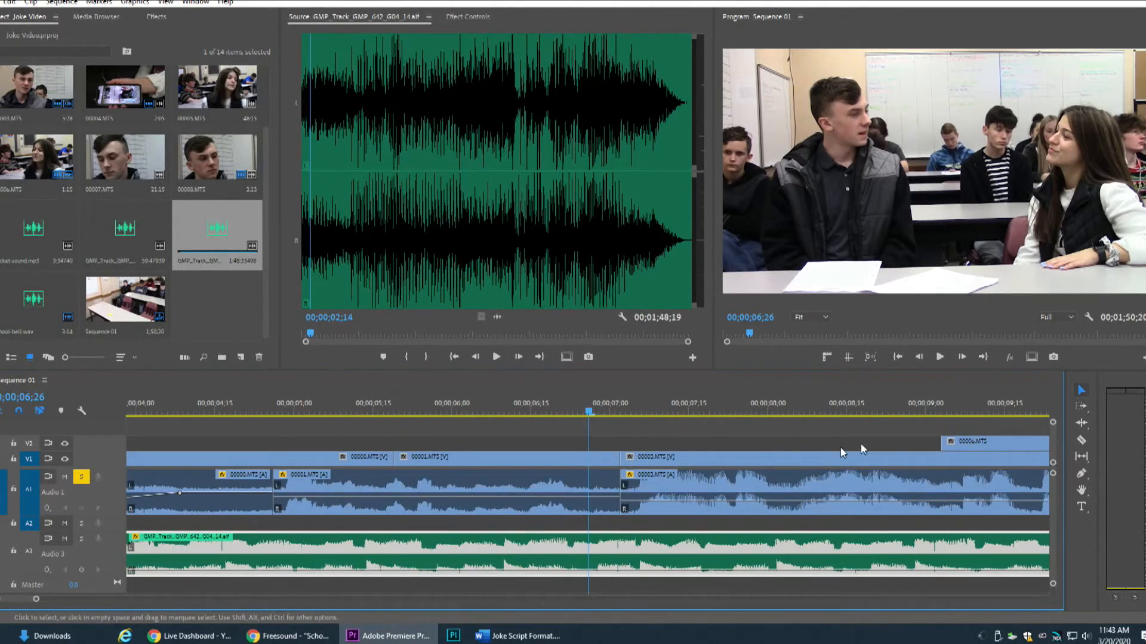
pyautogui.click(1081, 473)
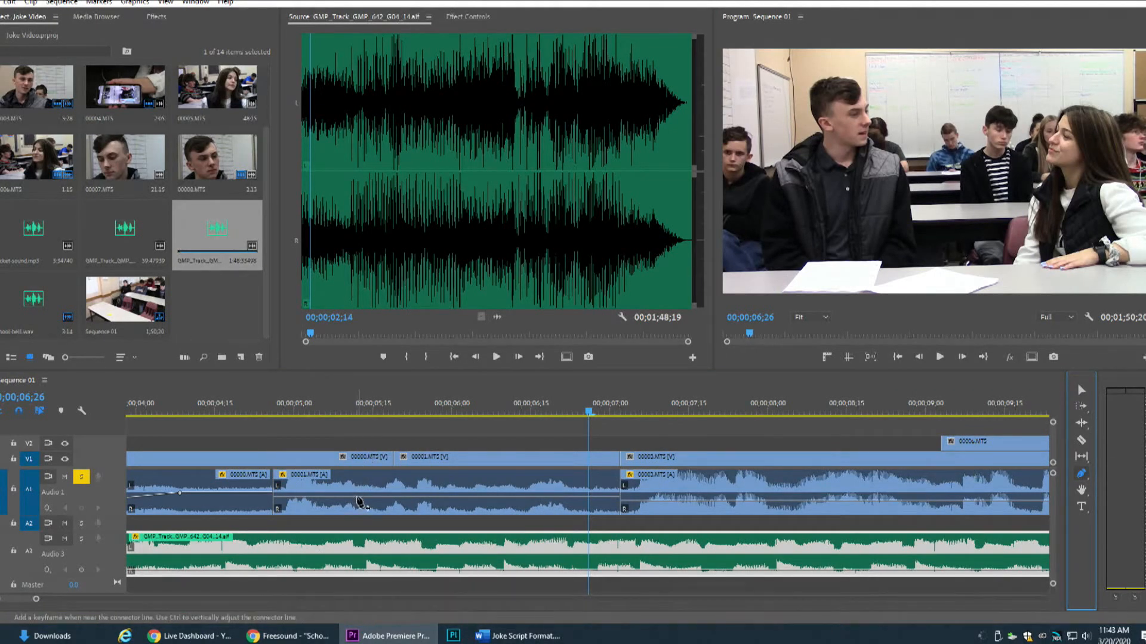
pyautogui.click(356, 497)
pyautogui.moveTo(376, 498); pyautogui.dragTo(376, 477)
pyautogui.click(343, 409)
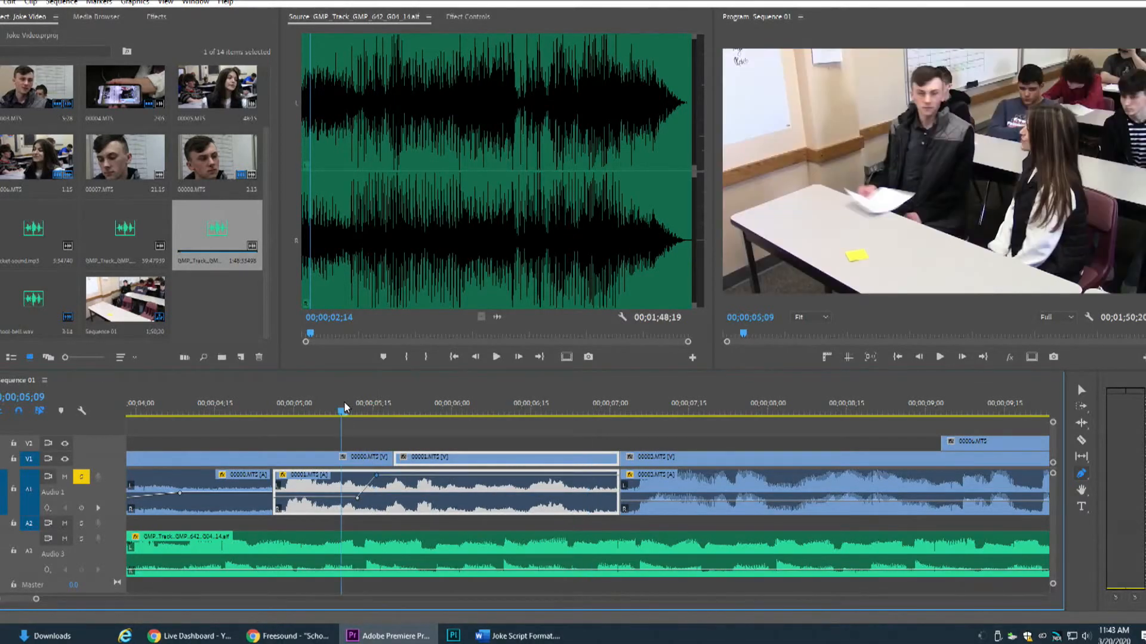
pyautogui.press('space')
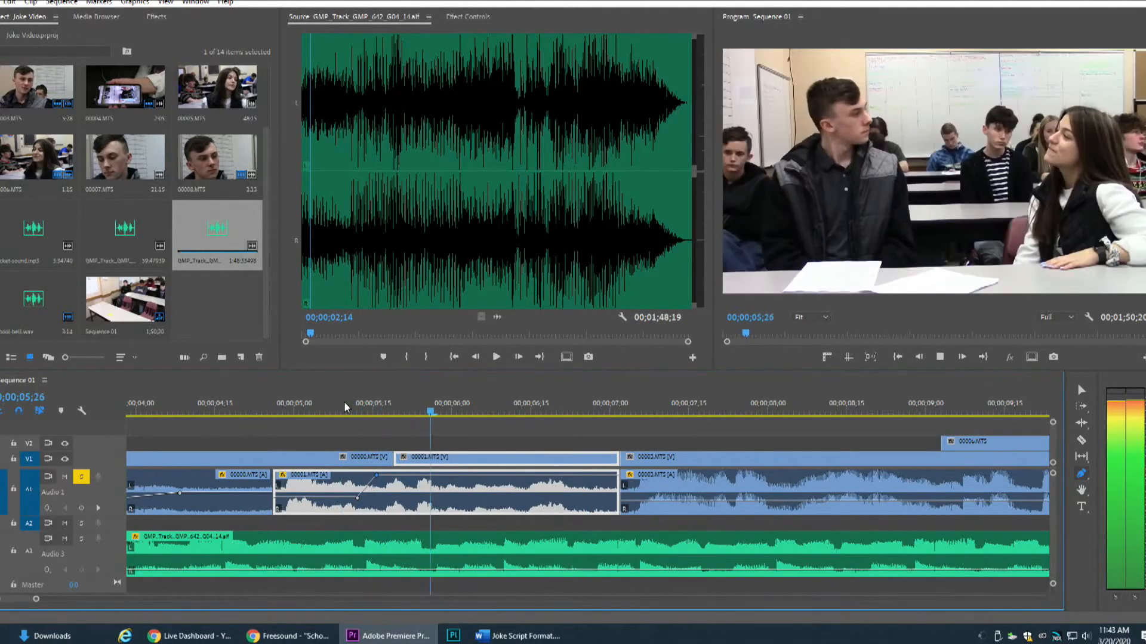
pyautogui.press('space')
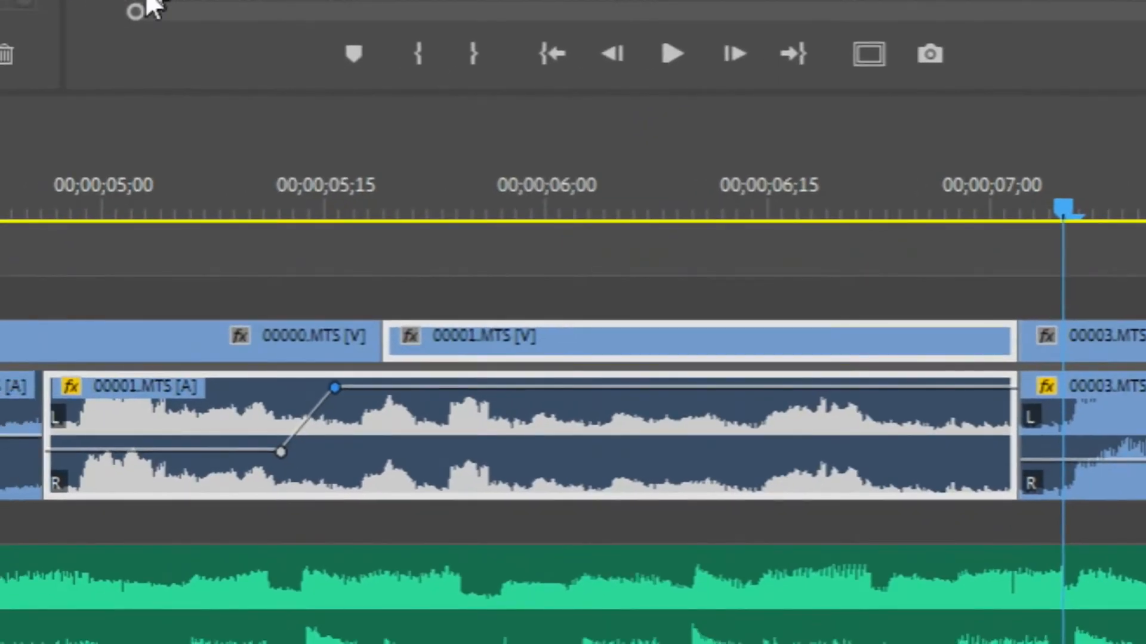
pyautogui.moveTo(1, 502); pyautogui.dragTo(1, 548)
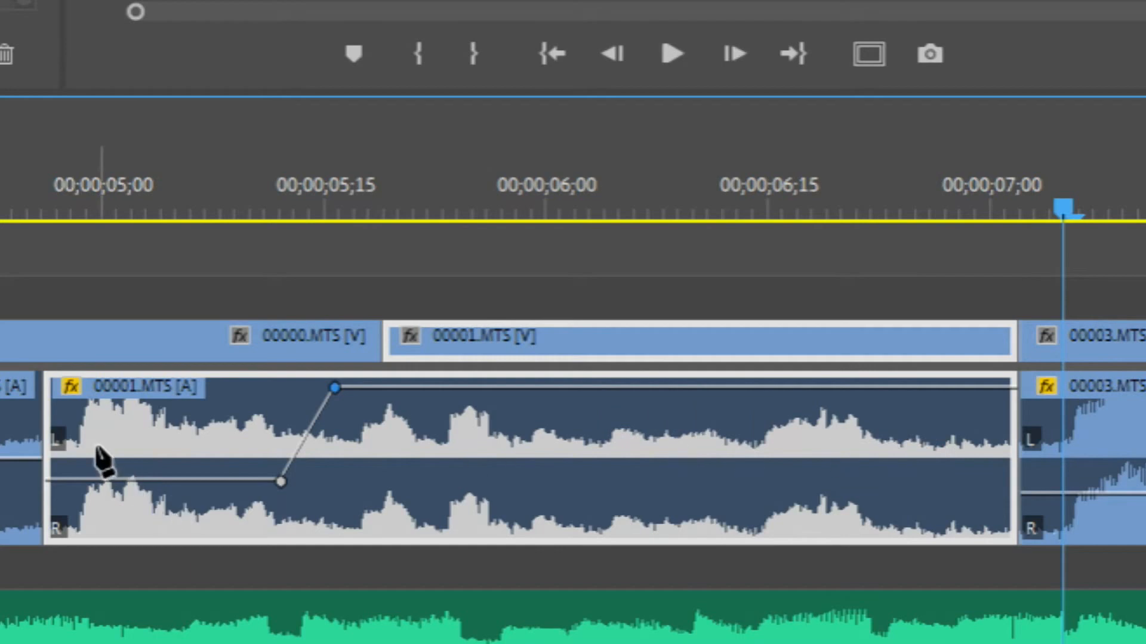
pyautogui.moveTo(92, 495)
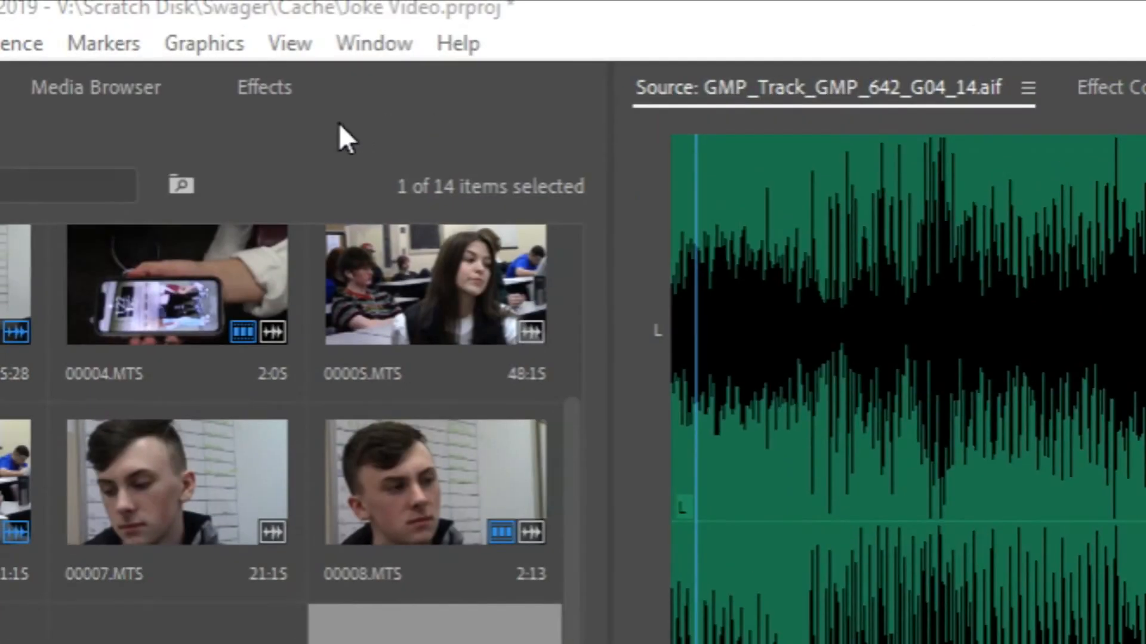
# Search the effects for "cross" and apply a Constant Power crossfade between the 00001.MTS and 00003.MTS audio clips on A1
pyautogui.click(280, 89)
pyautogui.click(61, 133)
pyautogui.write('cross')
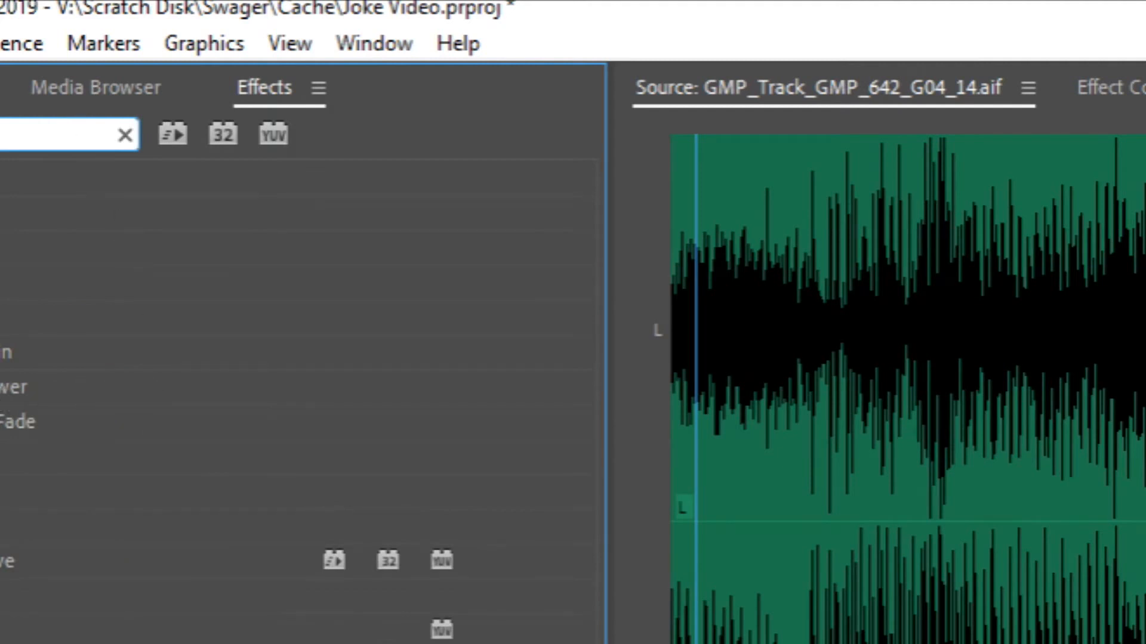
pyautogui.click(13, 387)
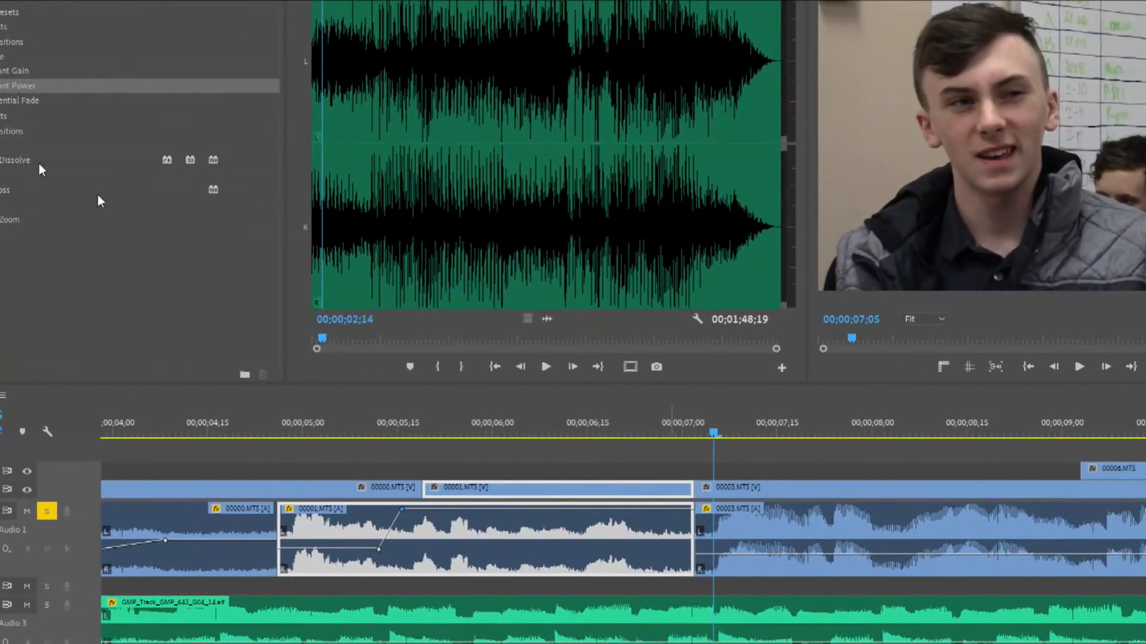
pyautogui.moveTo(18, 85); pyautogui.dragTo(697, 550)
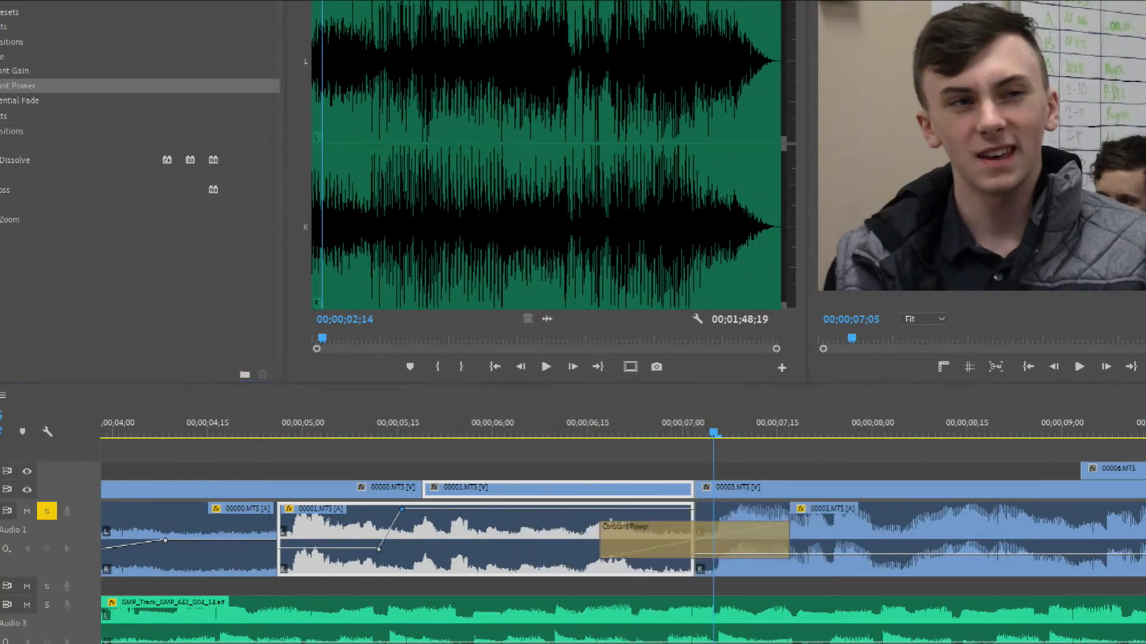
# Set the Constant Power crossfade's duration to 5 frames
pyautogui.doubleClick(711, 537)
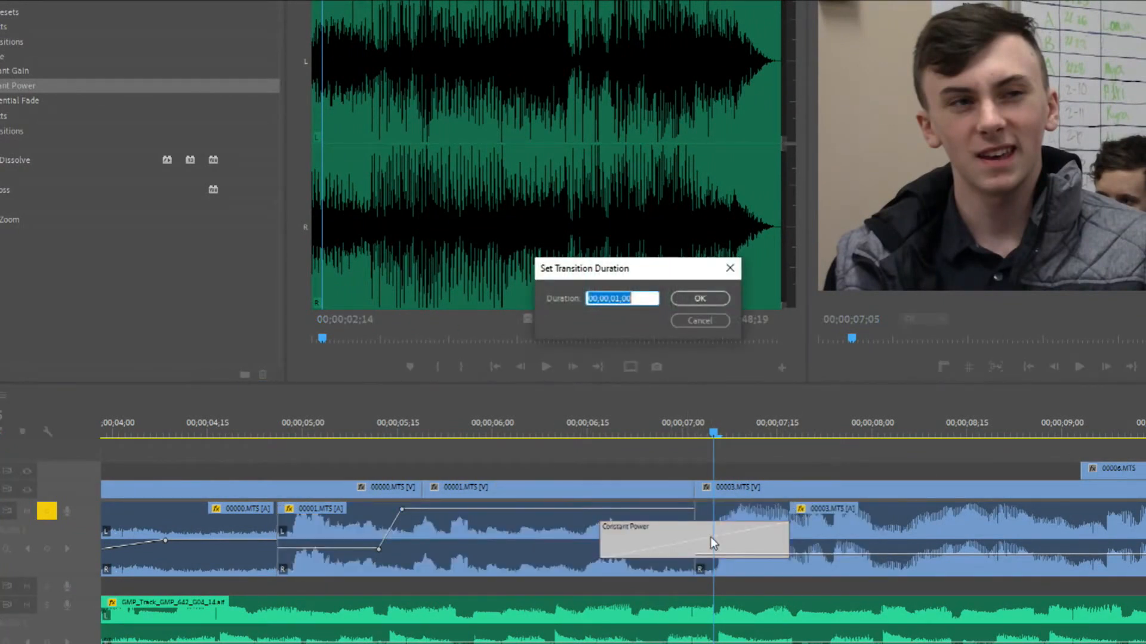
pyautogui.write('5')
pyautogui.press('Return')
# Play the soloed dialogue across the crossfade from about 00;00;06;15 and turn off solo for track A1
pyautogui.moveTo(613, 432); pyautogui.dragTo(597, 429)
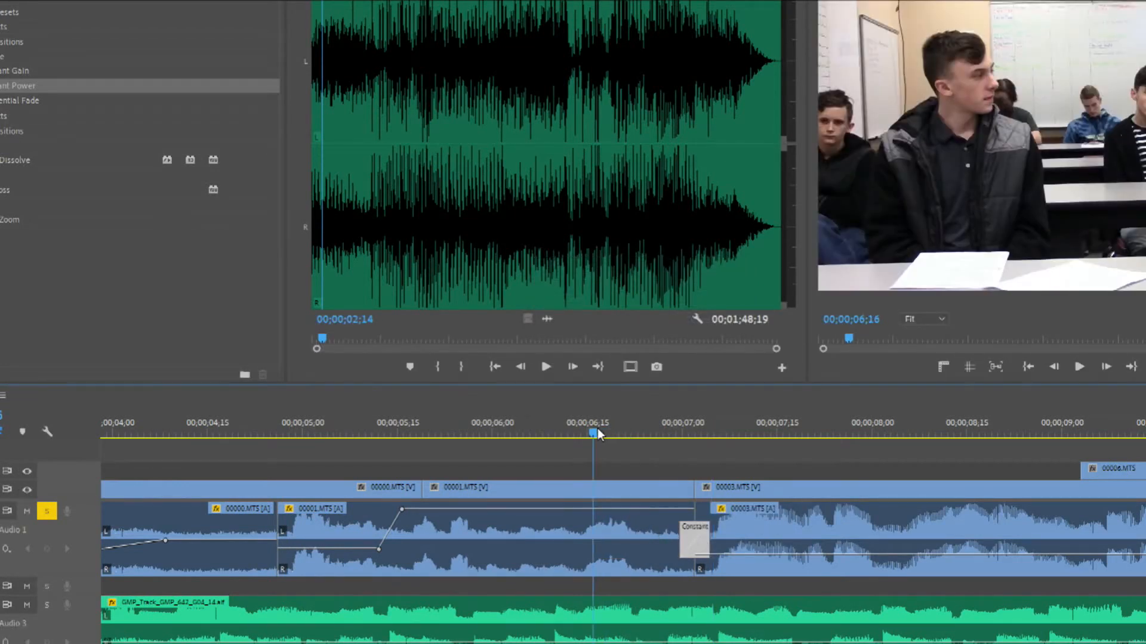
pyautogui.press('space')
pyautogui.press('space')
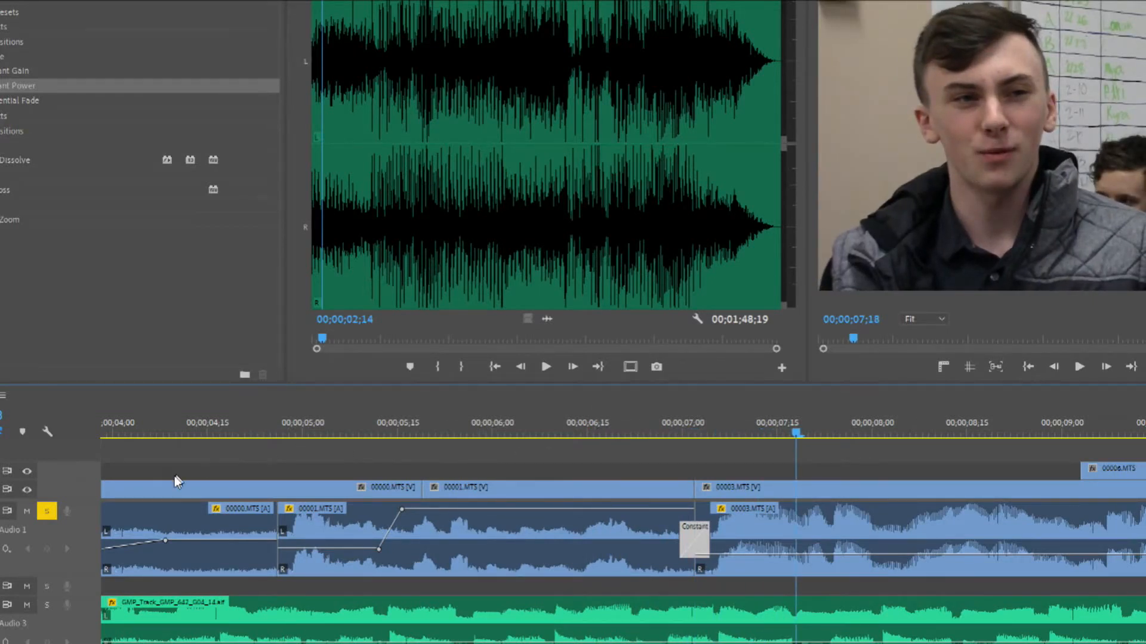
pyautogui.click(48, 512)
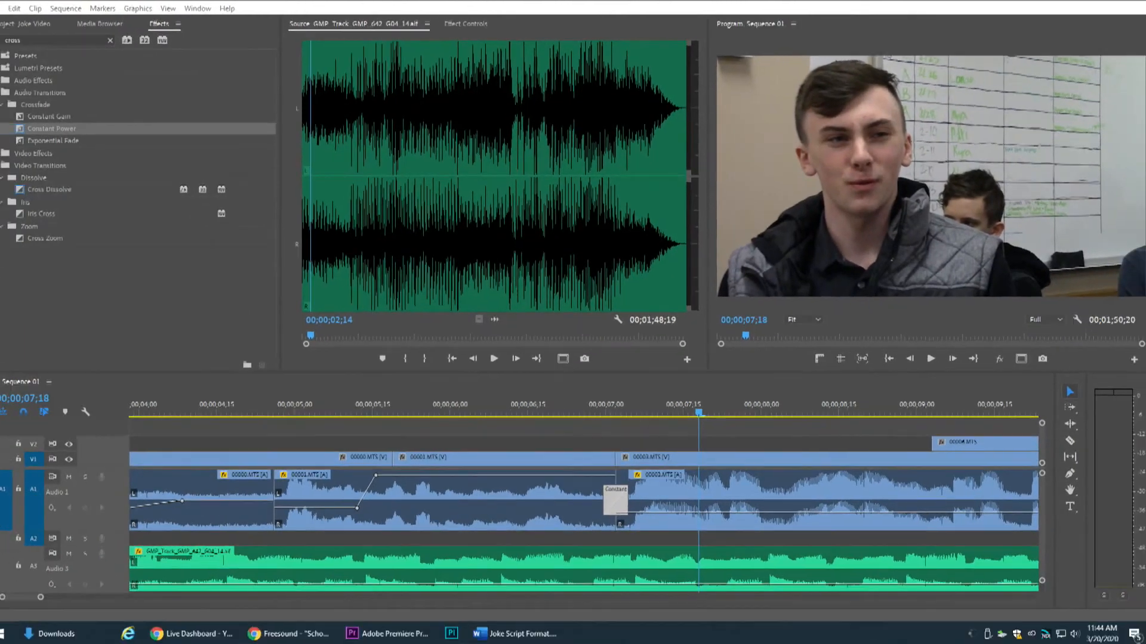
# Split the music clip on A3 where the dialogue stops near 00;00;23;07 and delete the part after the cut
pyautogui.moveTo(43, 601); pyautogui.dragTo(238, 616)
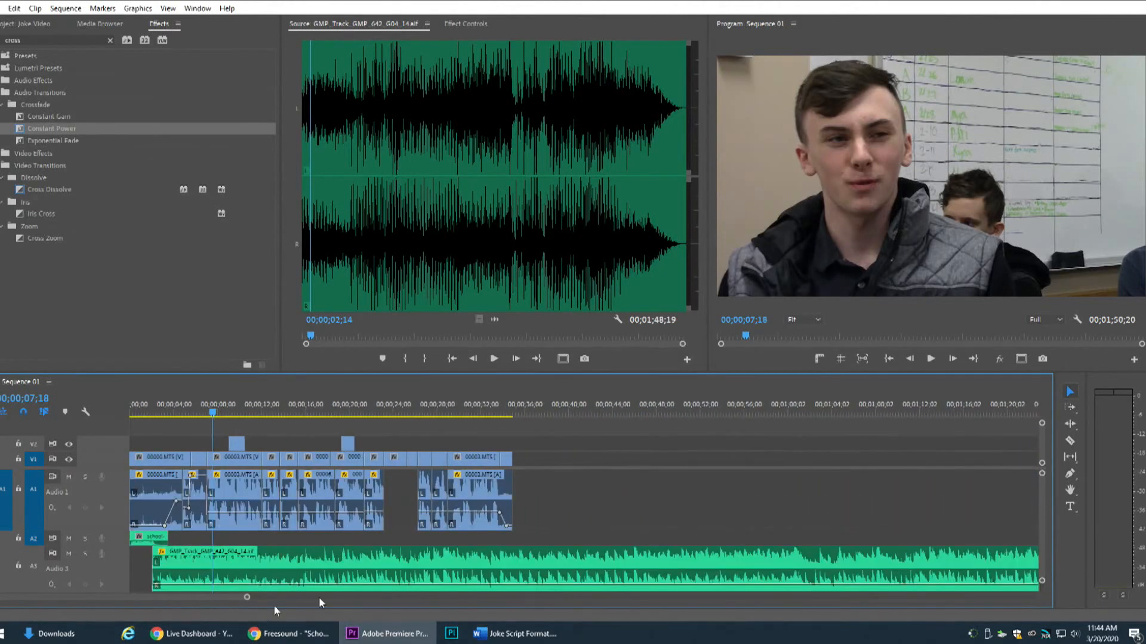
pyautogui.click(1070, 441)
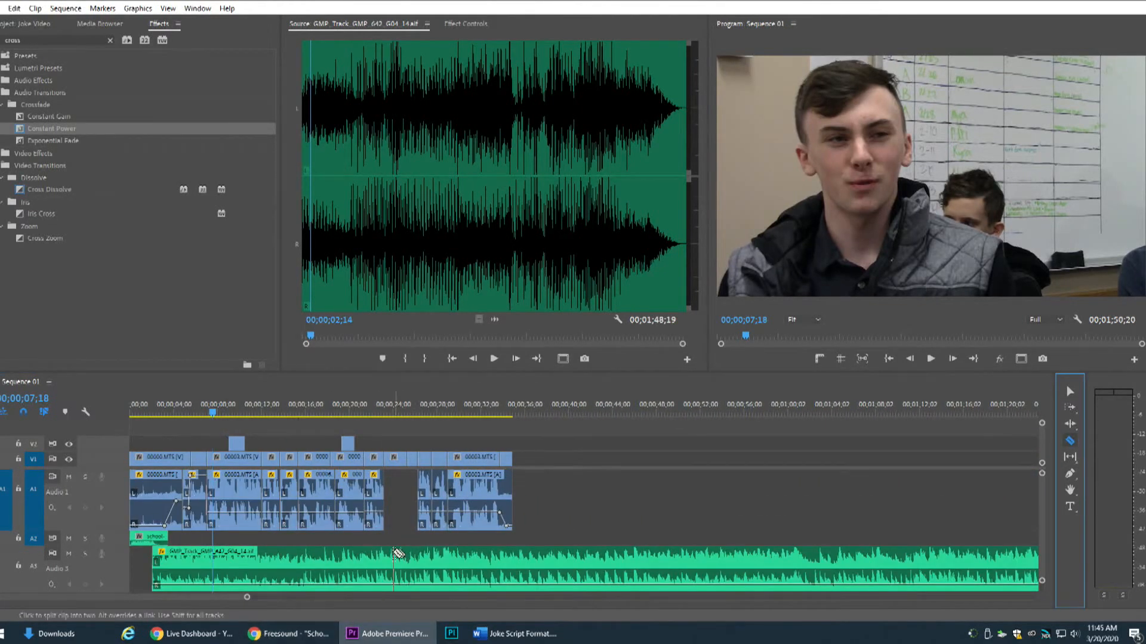
pyautogui.moveTo(246, 597); pyautogui.dragTo(193, 604)
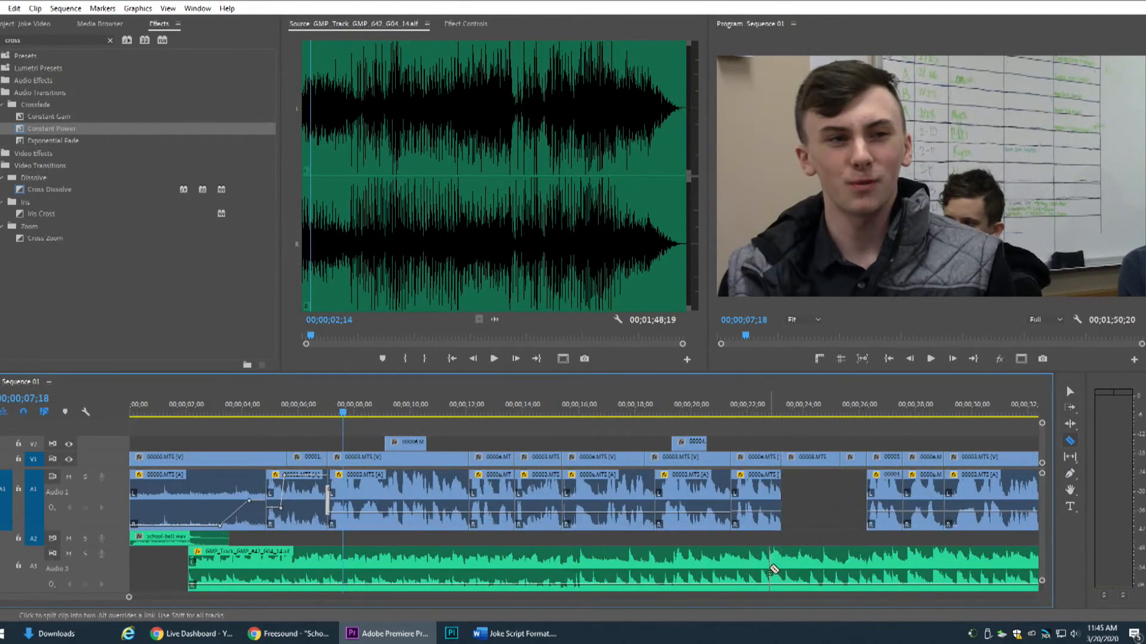
pyautogui.click(781, 563)
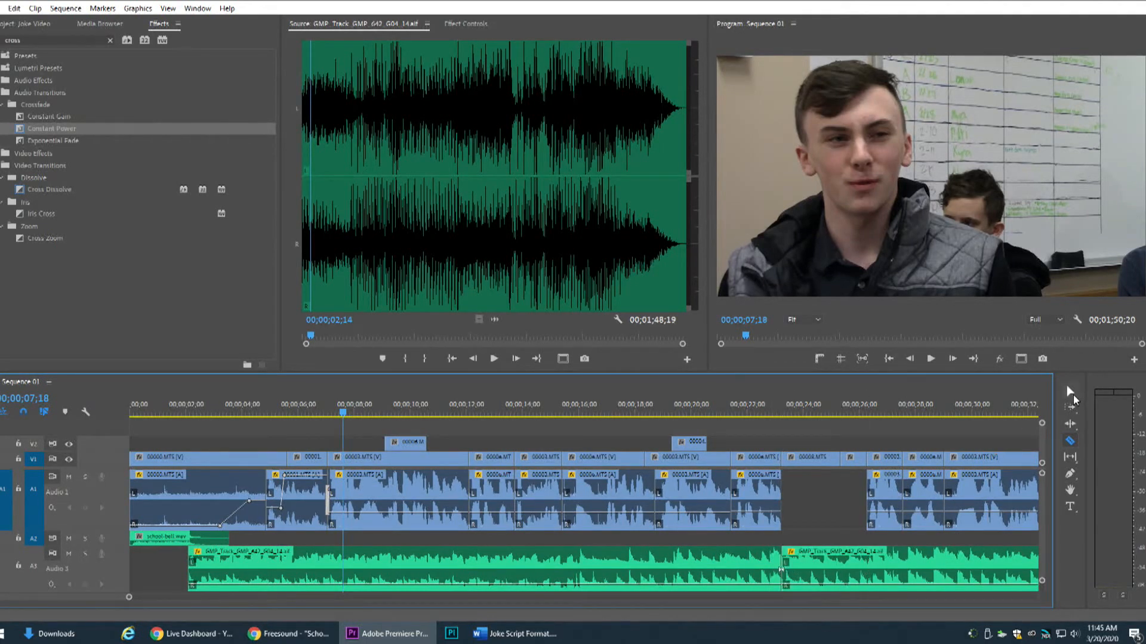
pyautogui.click(1070, 392)
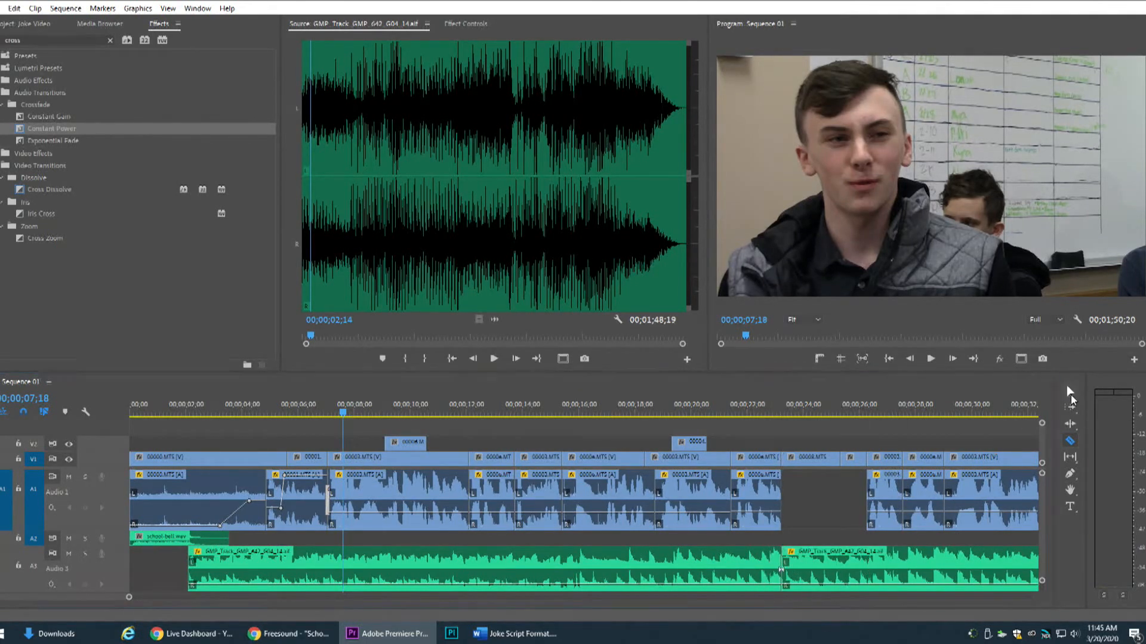
pyautogui.click(793, 564)
pyautogui.press('Delete')
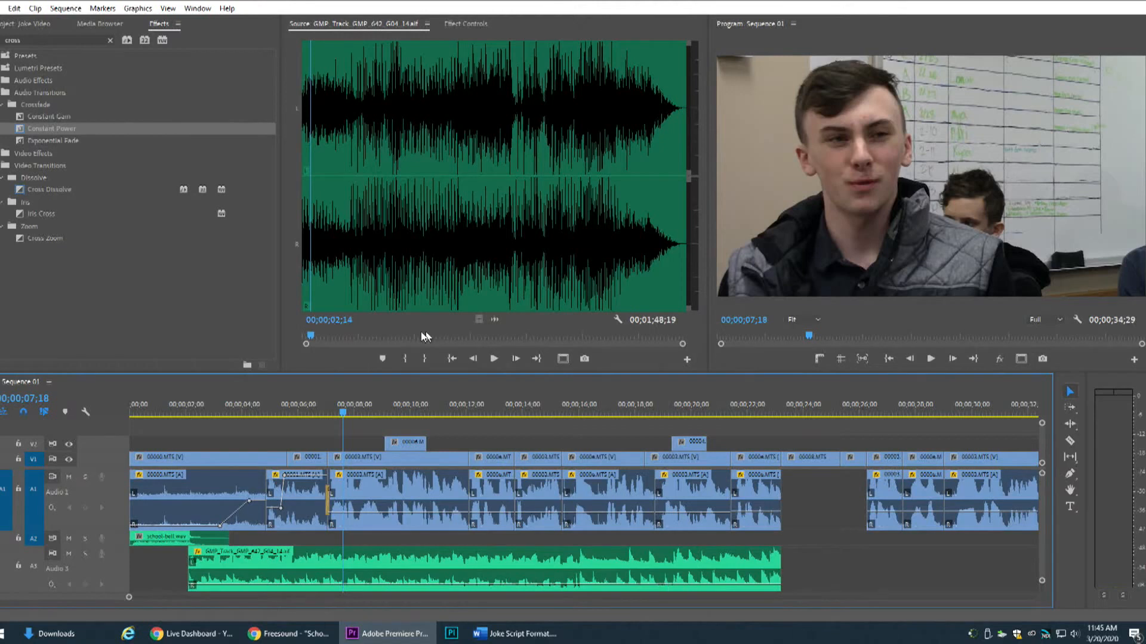
# Place cricket-sound.mp3 on A2 right where the music ends and set its In point at 00;00;00;03
pyautogui.click(42, 25)
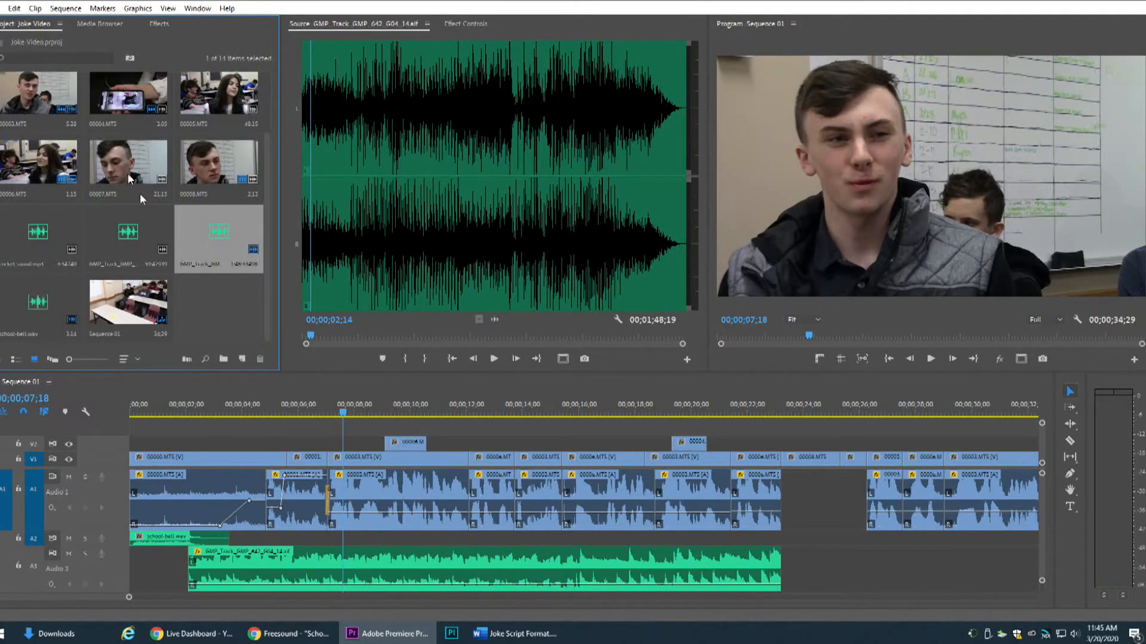
pyautogui.moveTo(36, 249); pyautogui.dragTo(784, 545)
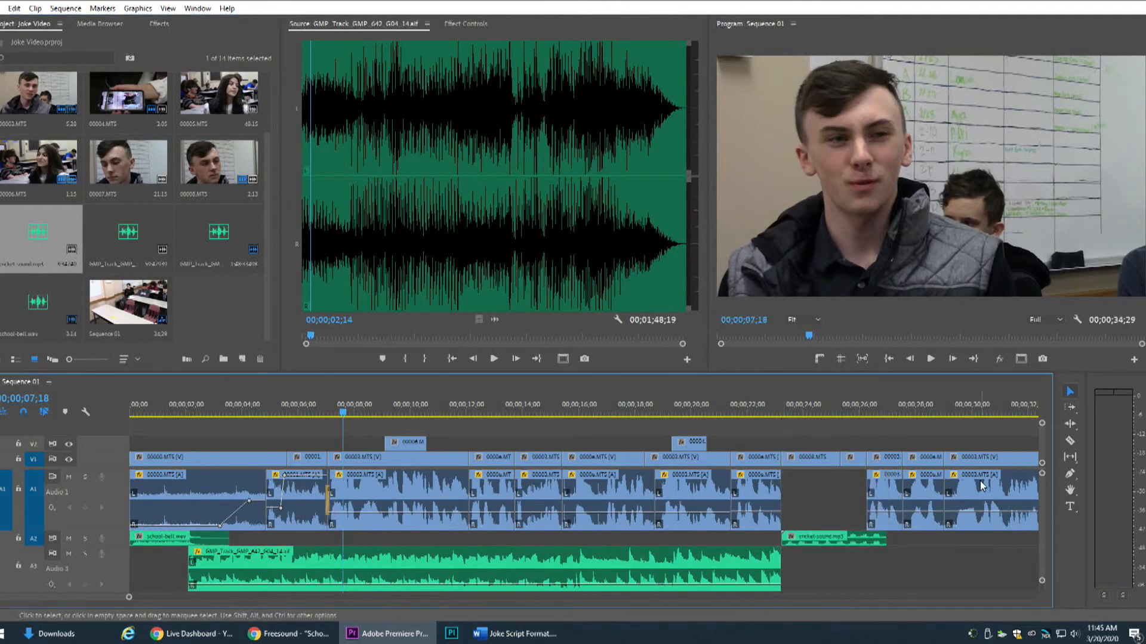
pyautogui.doubleClick(836, 541)
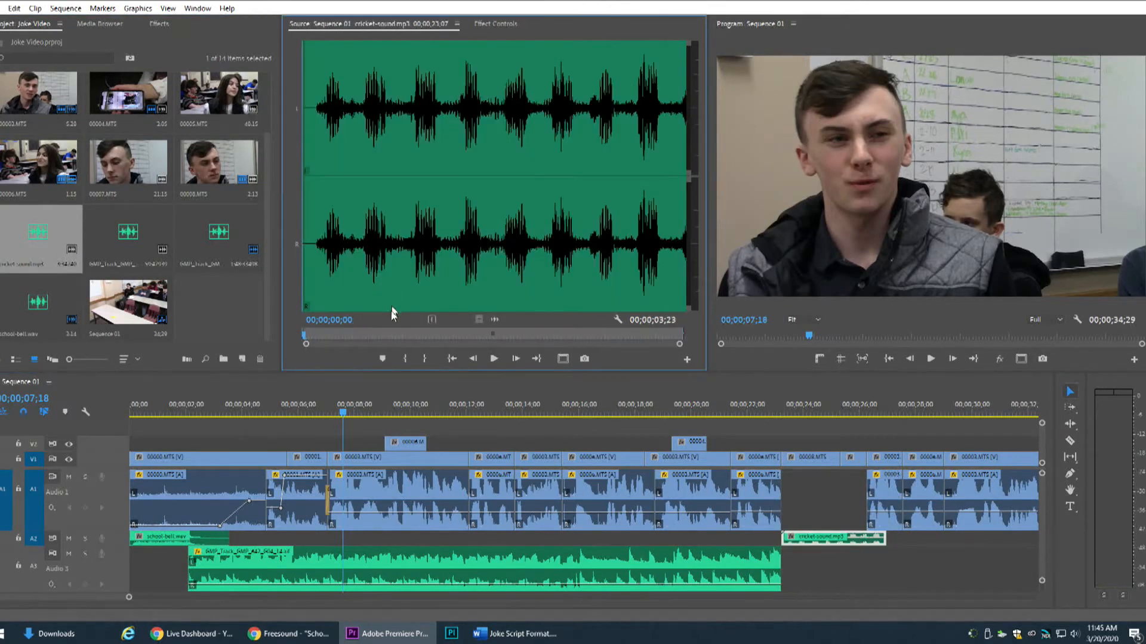
pyautogui.moveTo(335, 332); pyautogui.dragTo(317, 328)
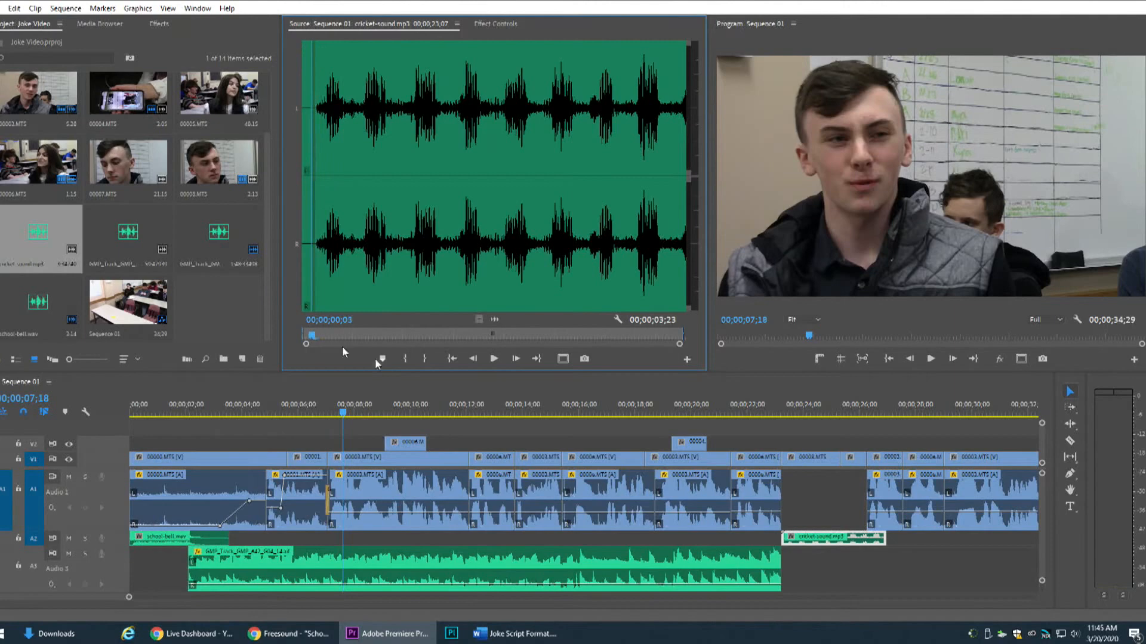
pyautogui.click(406, 360)
# Trim the end of the cricket-sound.mp3 clip to where the A1 dialogue resumes and play that section
pyautogui.moveTo(824, 543); pyautogui.dragTo(865, 540)
pyautogui.click(781, 413)
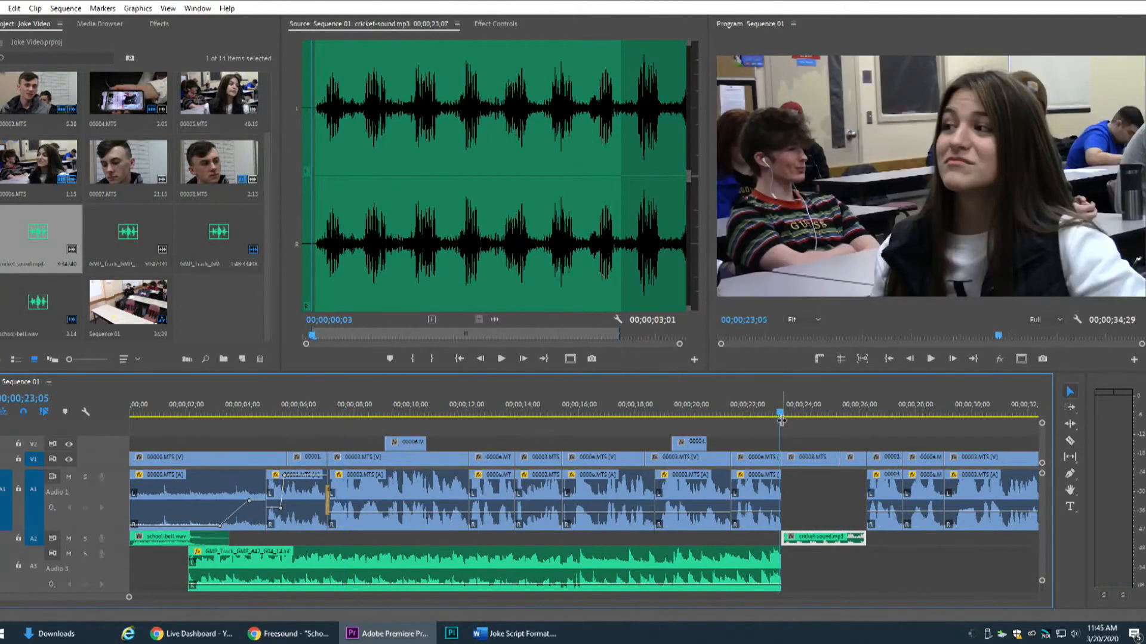
pyautogui.press('space')
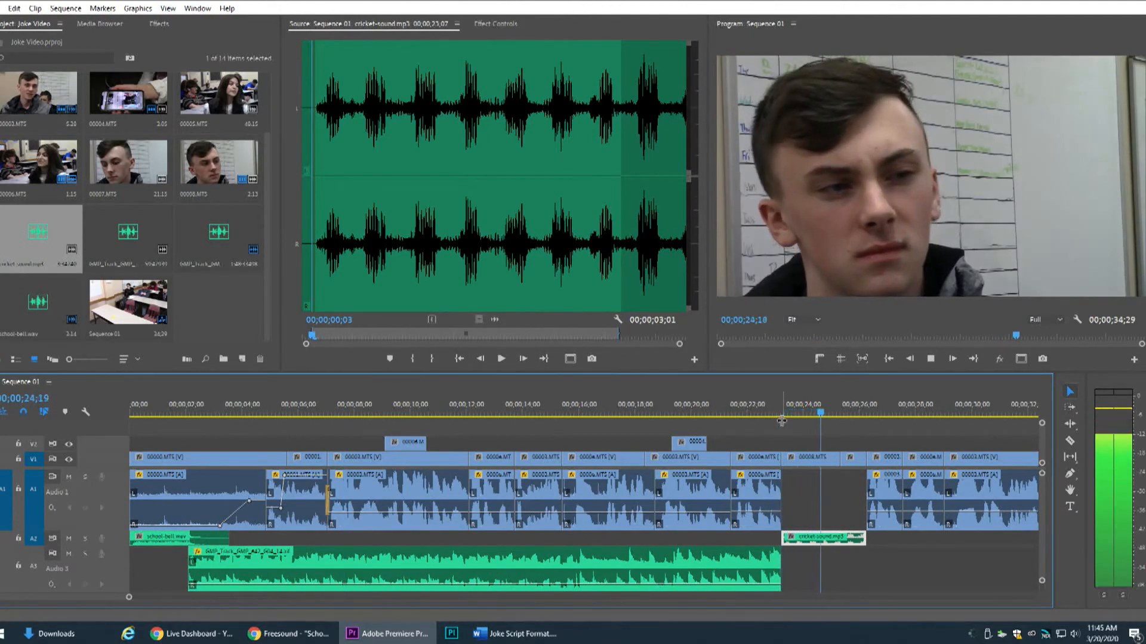
# Enlarge track A2, lower the cricket-sound.mp3 clip's volume slightly and replay it from just before the clip
pyautogui.doubleClick(116, 557)
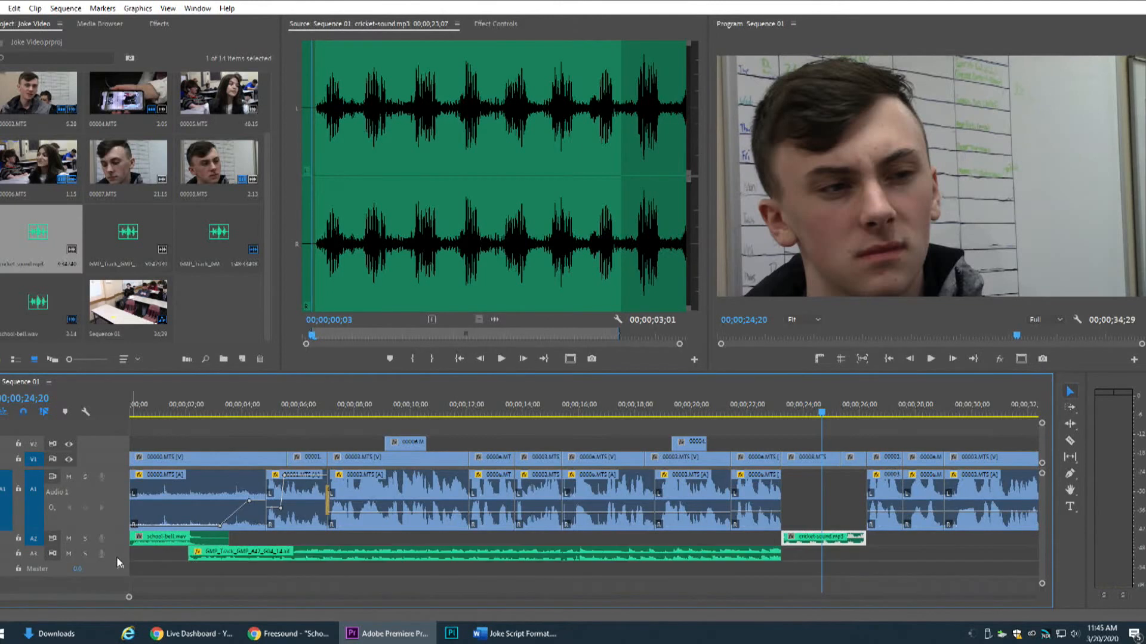
pyautogui.doubleClick(108, 492)
pyautogui.doubleClick(108, 492)
pyautogui.doubleClick(115, 499)
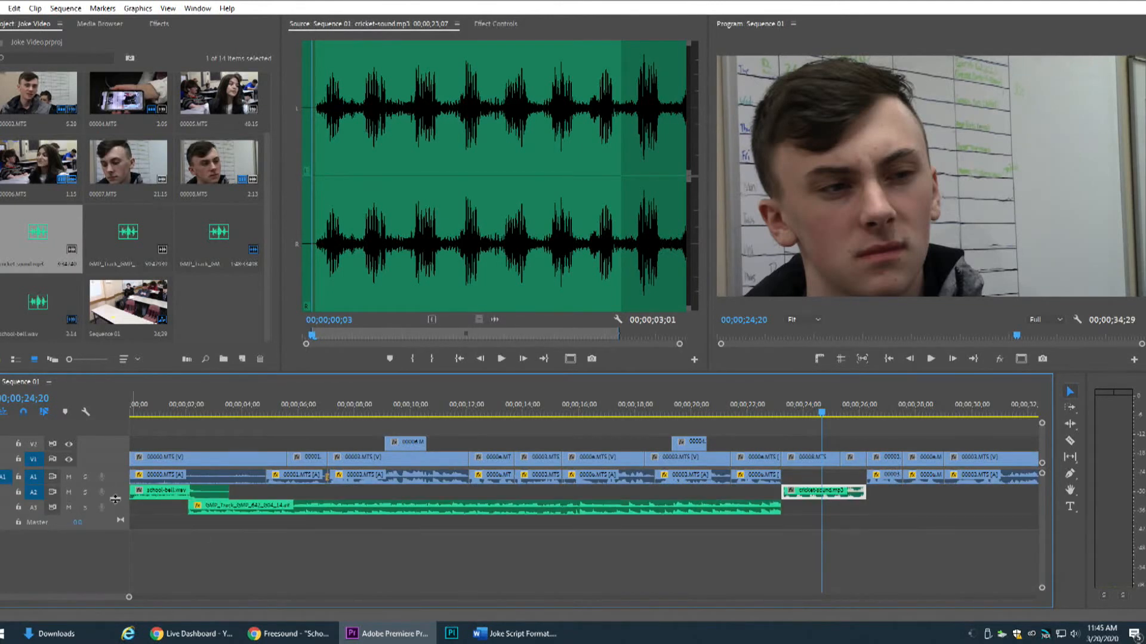
pyautogui.doubleClick(119, 493)
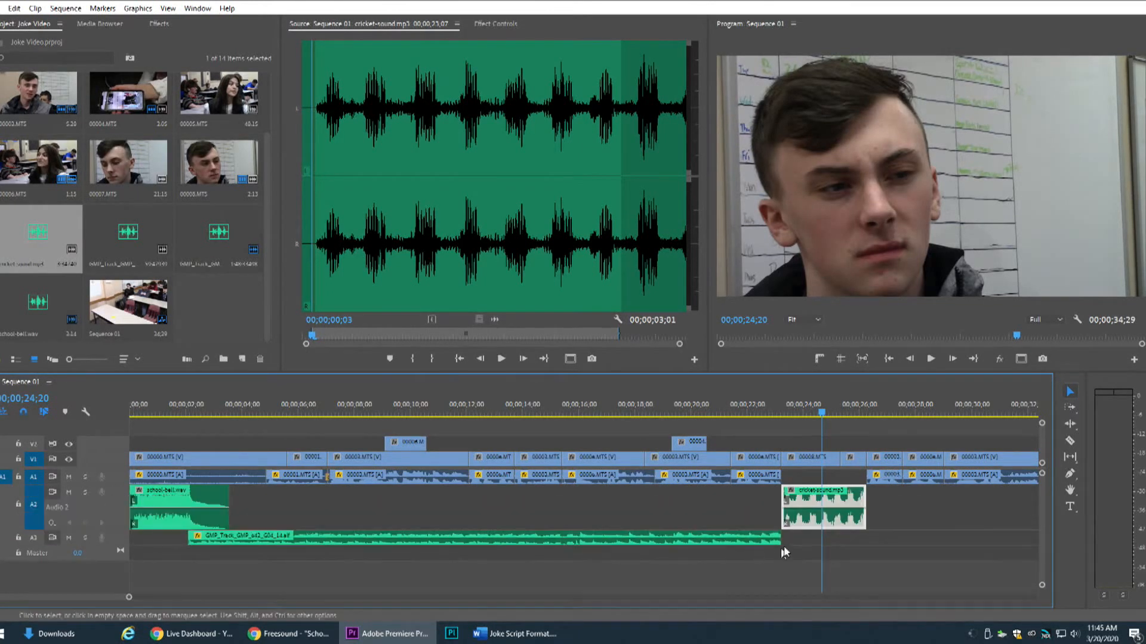
pyautogui.moveTo(838, 507); pyautogui.dragTo(837, 514)
pyautogui.click(776, 412)
pyautogui.press('space')
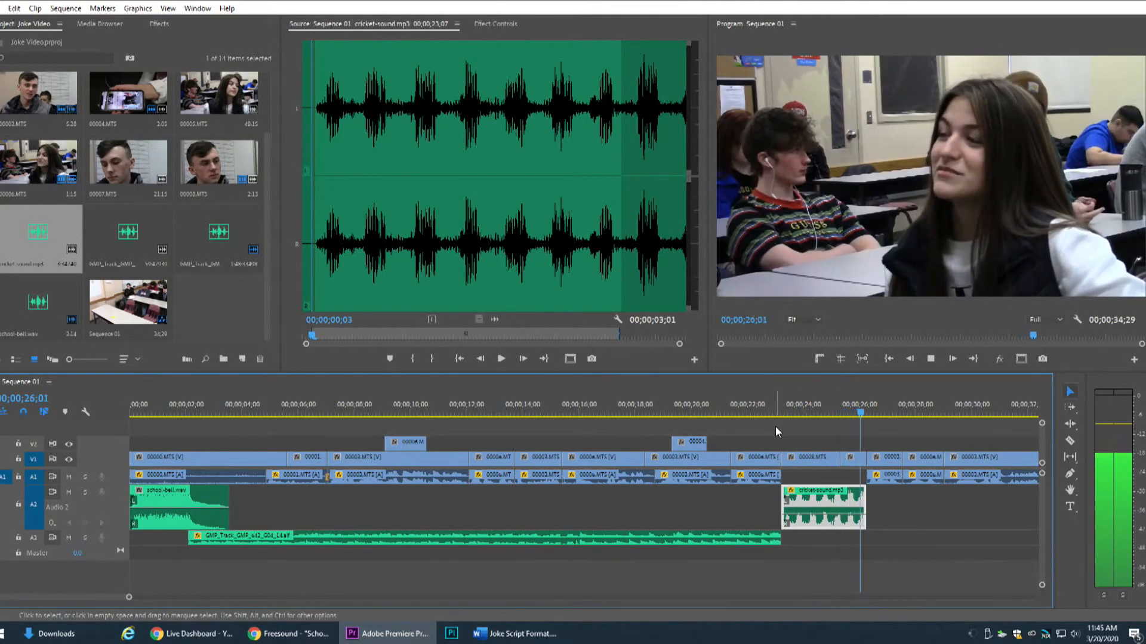
pyautogui.press('space')
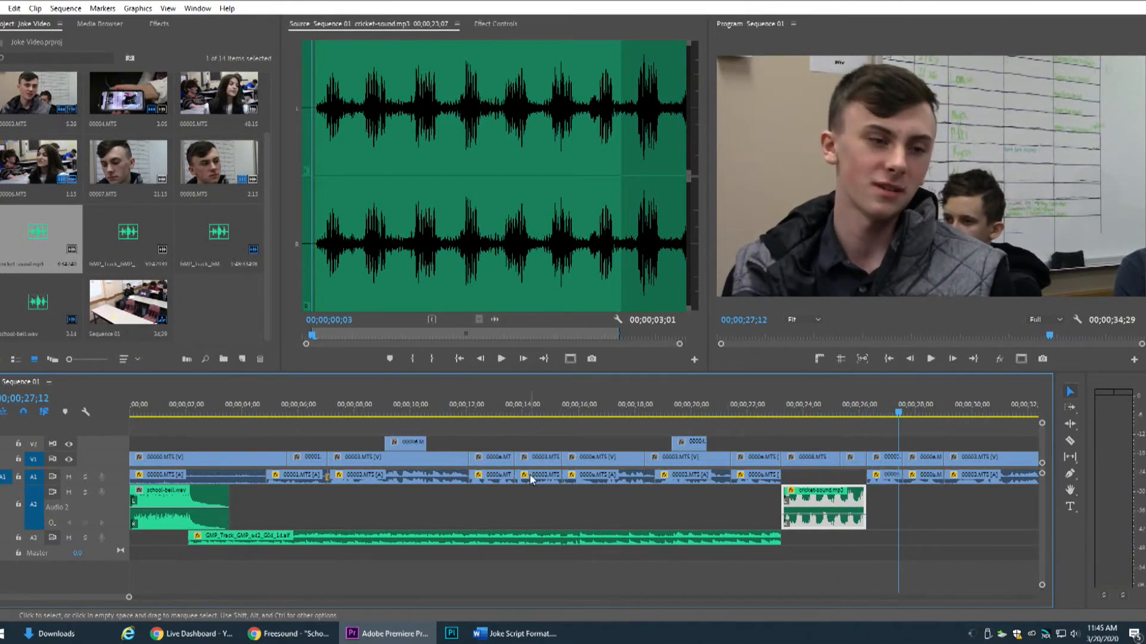
# Preview GMP_Track_GMP_616_G06_25.aif and place it on A3 right where the cricket sound ends
pyautogui.doubleClick(127, 247)
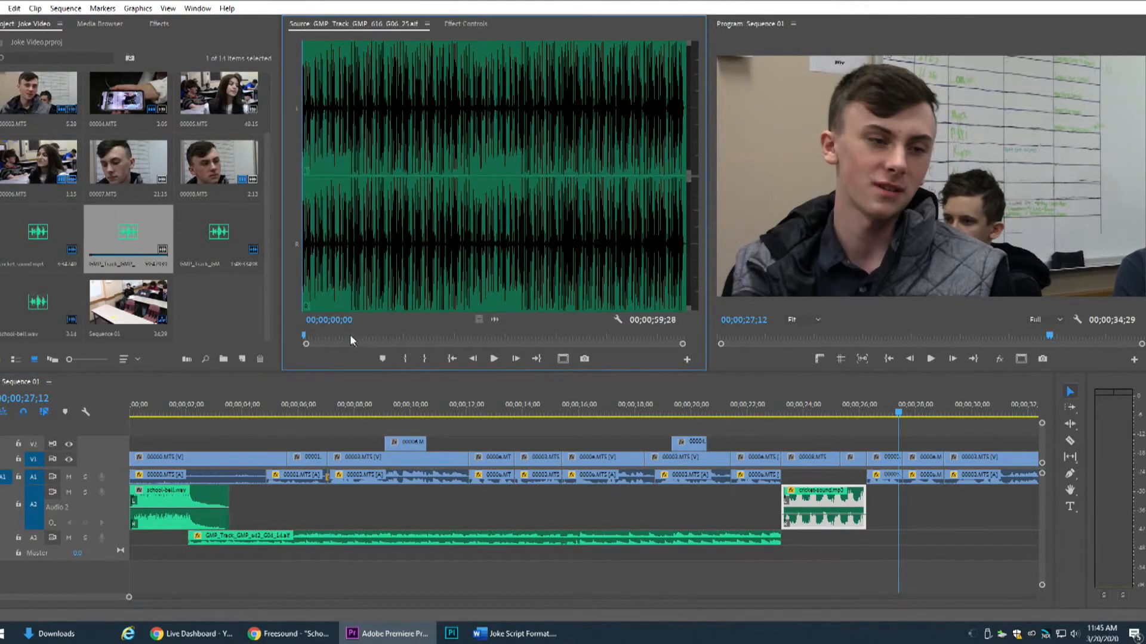
pyautogui.press('space')
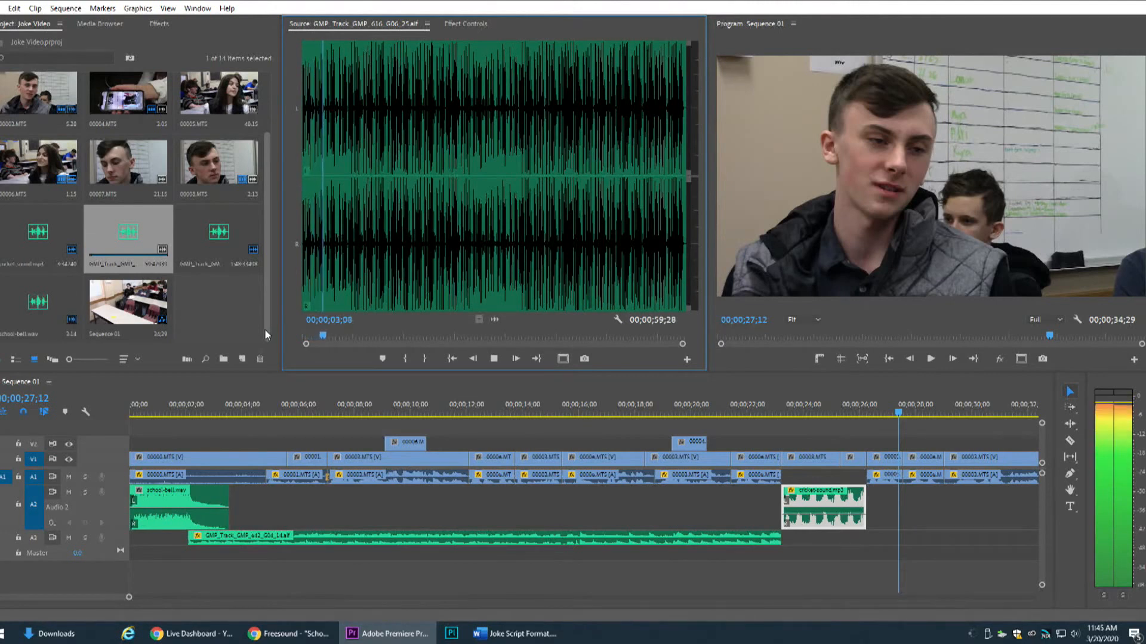
pyautogui.press('space')
pyautogui.moveTo(143, 243); pyautogui.dragTo(872, 547)
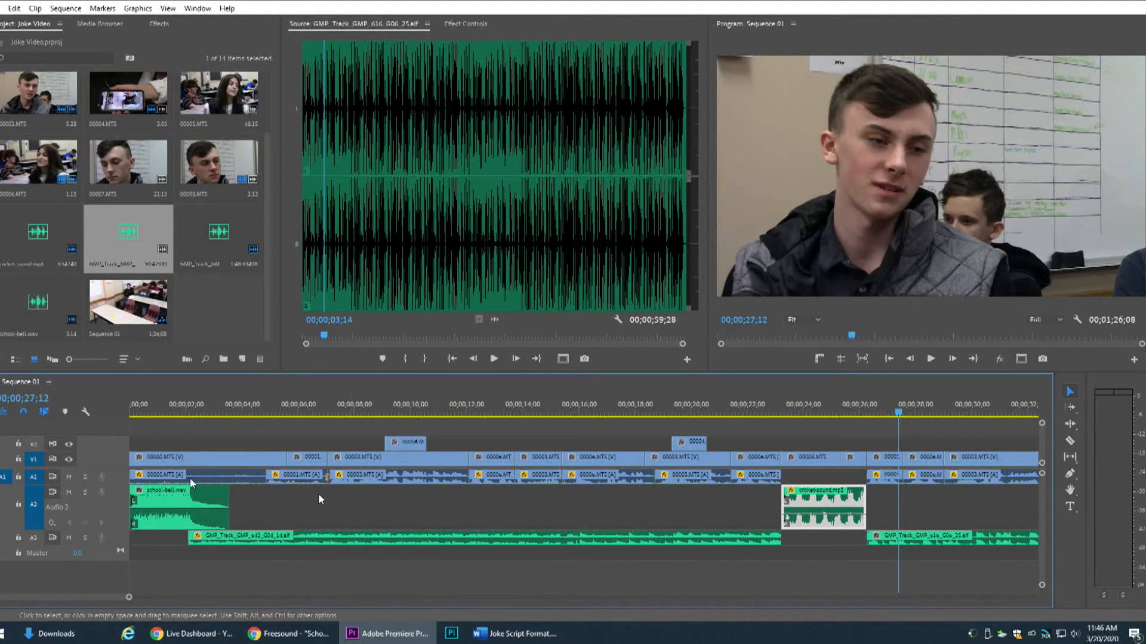
# Enlarge track A3, collapse A2, lower the second music clip's volume and play from just before it to near the video's end
pyautogui.doubleClick(116, 538)
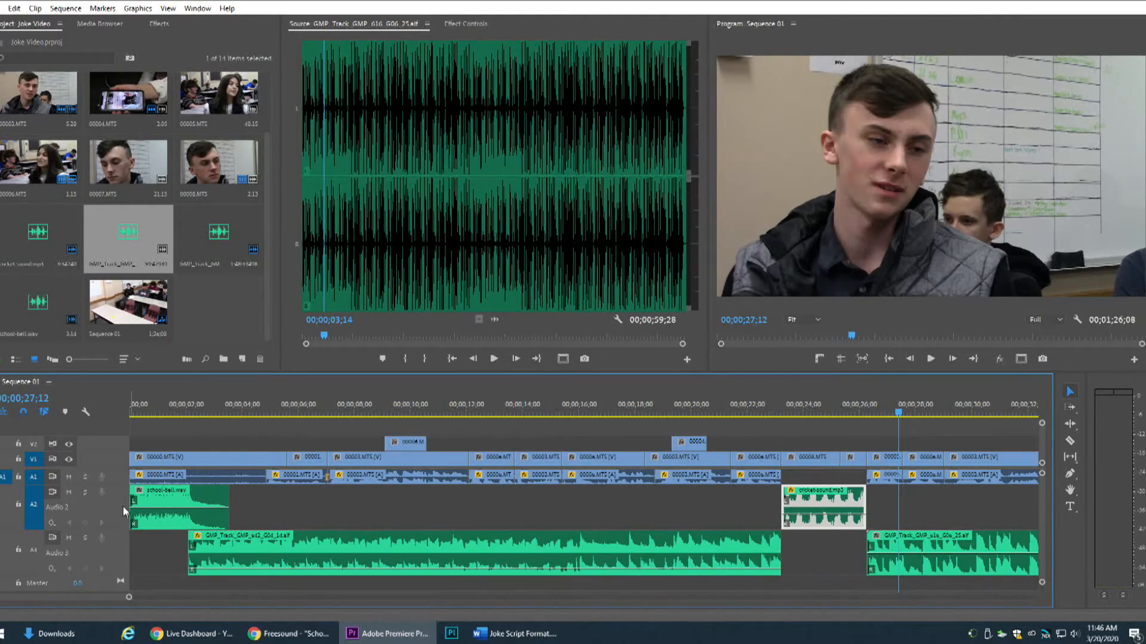
pyautogui.doubleClick(123, 506)
pyautogui.moveTo(49, 598); pyautogui.dragTo(73, 595)
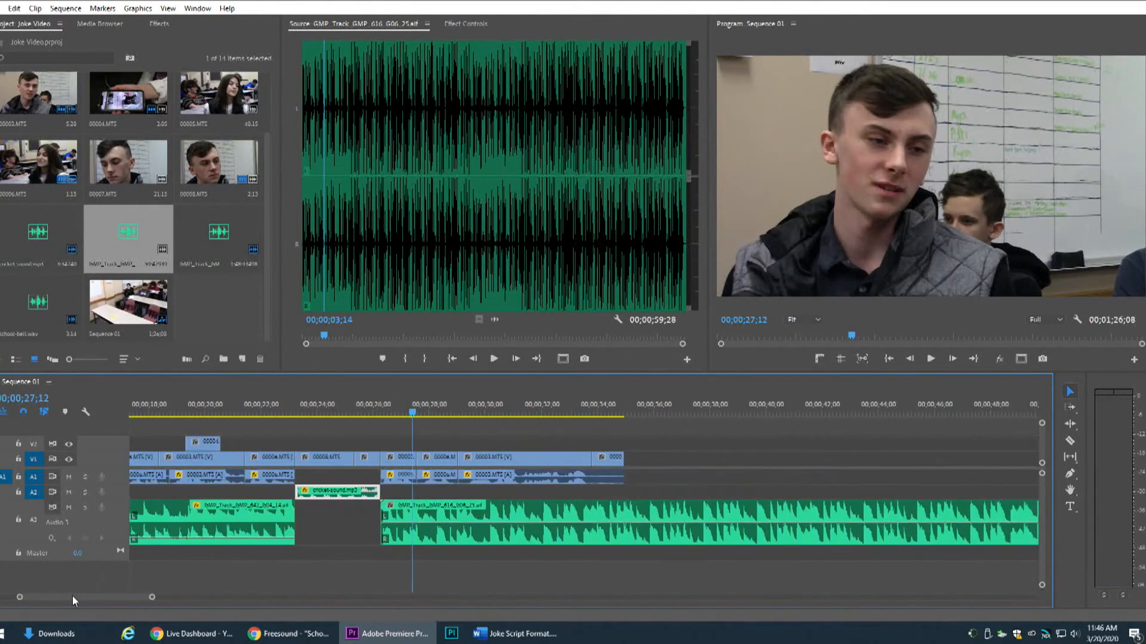
pyautogui.moveTo(471, 525); pyautogui.dragTo(472, 538)
pyautogui.click(373, 411)
pyautogui.press('space')
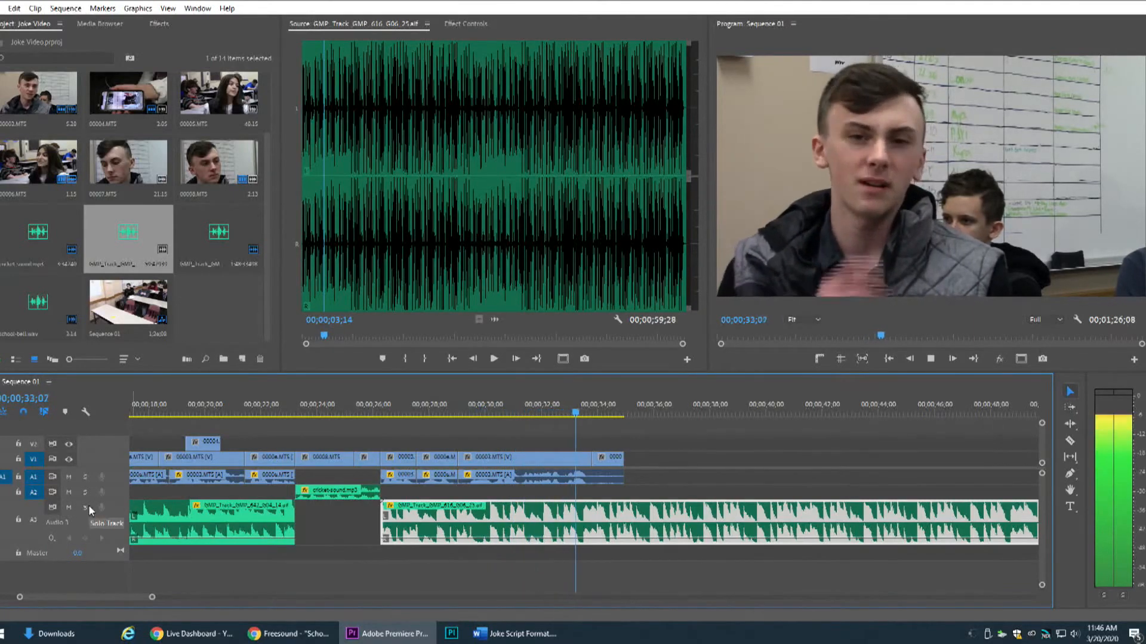
pyautogui.press('space')
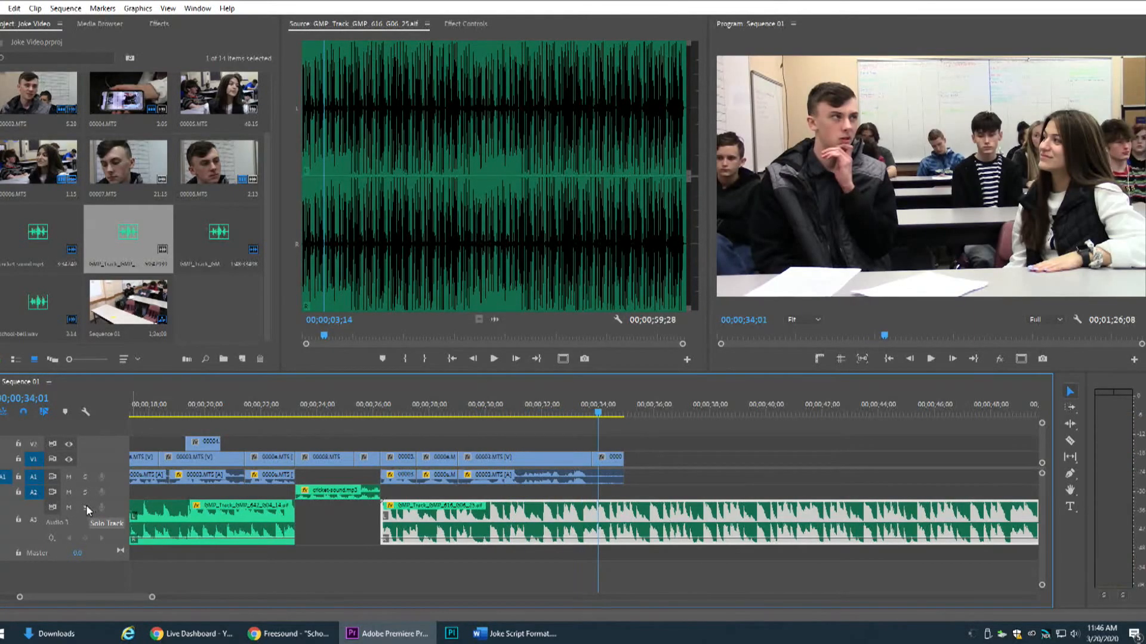
# Solo track A3 and play the second music clip from its start to check its level
pyautogui.click(85, 507)
pyautogui.moveTo(431, 408); pyautogui.dragTo(382, 406)
pyautogui.press('space')
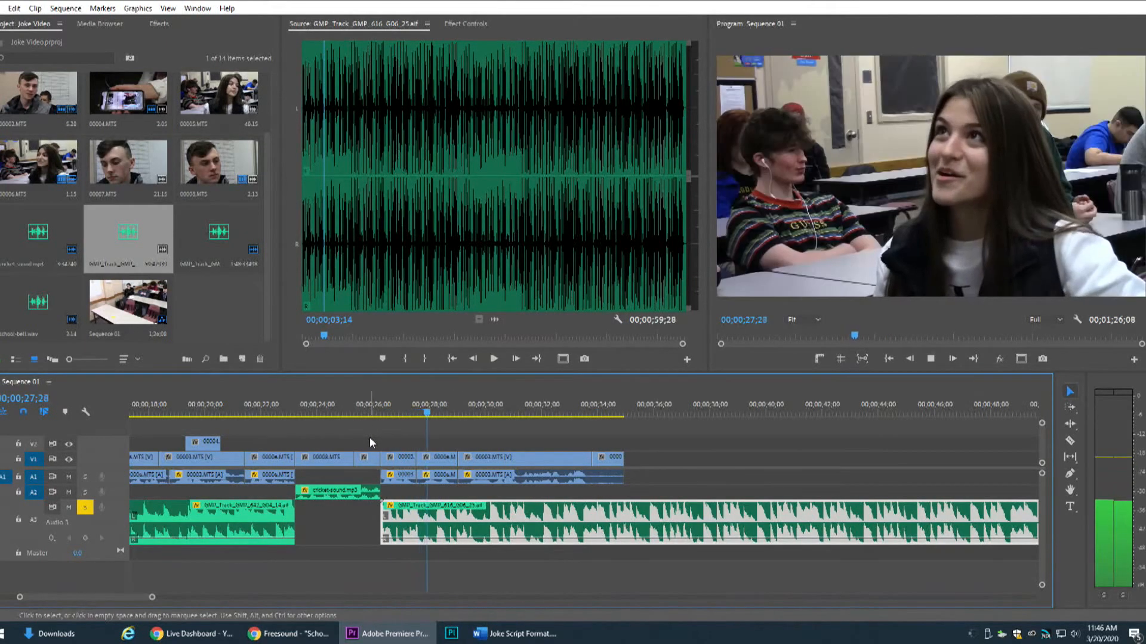
pyautogui.press('space')
# Raise the second music clip's volume, replay it from its start to the end of the video and turn off solo on A3
pyautogui.moveTo(497, 544); pyautogui.dragTo(497, 533)
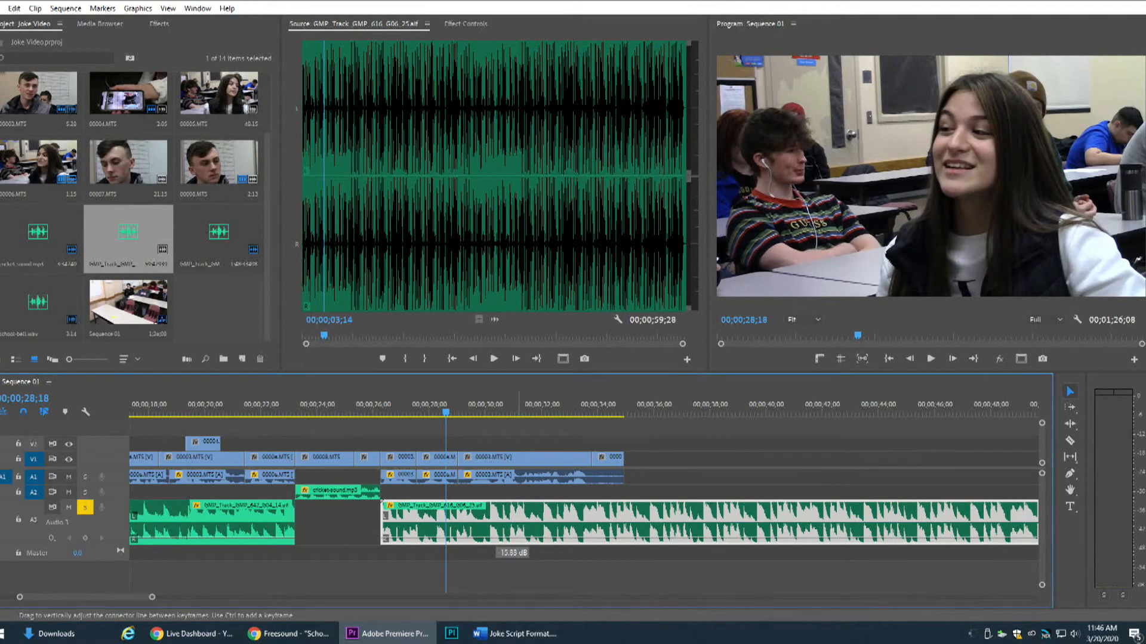
pyautogui.moveTo(497, 533); pyautogui.dragTo(497, 532)
pyautogui.moveTo(422, 407); pyautogui.dragTo(382, 410)
pyautogui.press('space')
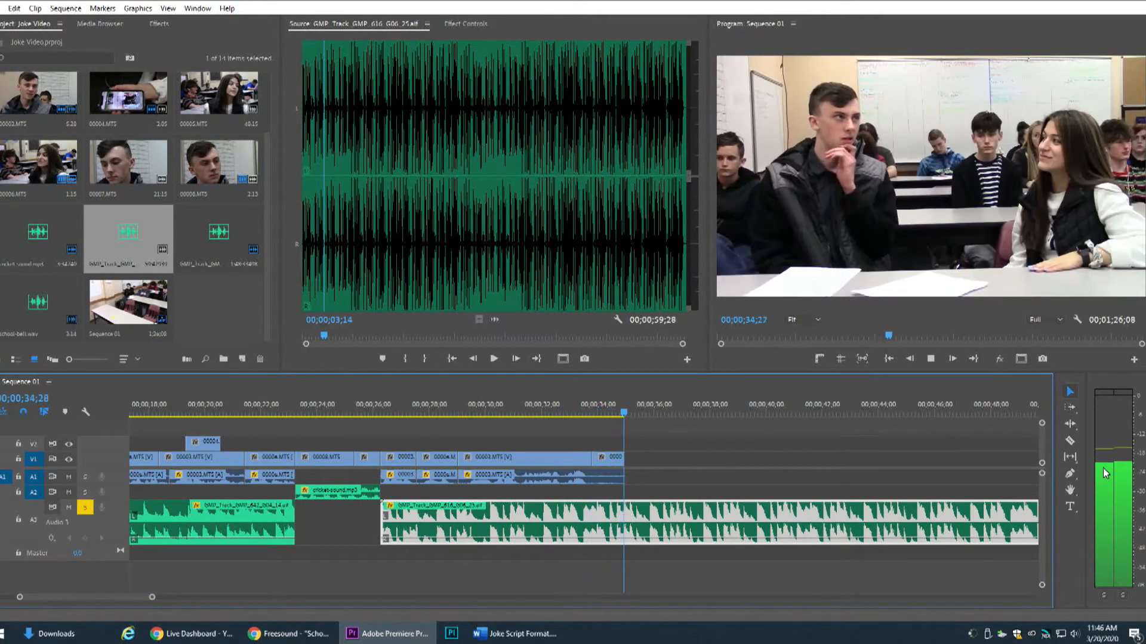
pyautogui.press('space')
pyautogui.moveTo(150, 597); pyautogui.dragTo(285, 608)
pyautogui.click(86, 508)
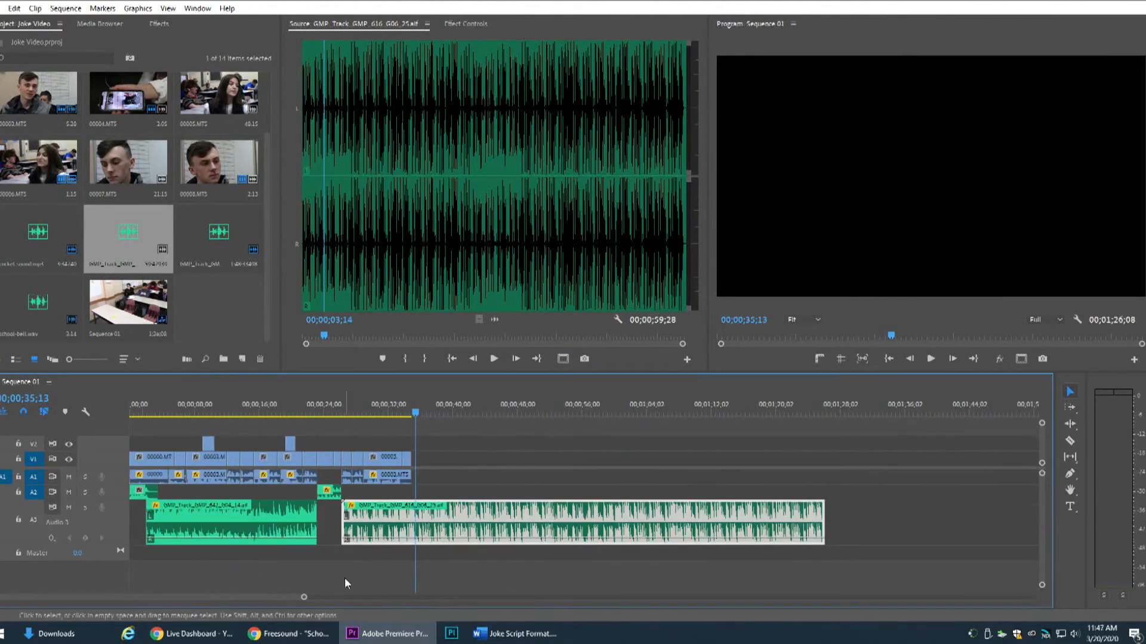
# Split the second music clip on A3 at the end of the video, delete the excess and return the playhead to the sequence start
pyautogui.moveTo(303, 599); pyautogui.dragTo(233, 597)
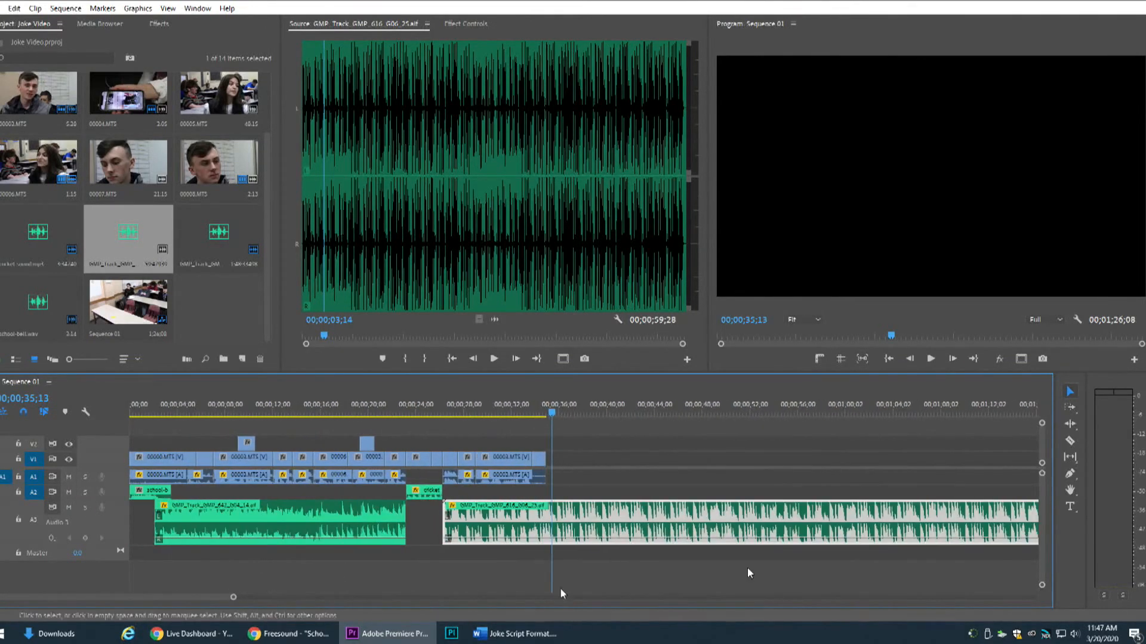
pyautogui.click(519, 411)
pyautogui.click(1070, 440)
pyautogui.click(550, 532)
pyautogui.click(1070, 391)
pyautogui.click(788, 522)
pyautogui.press('Delete')
pyautogui.press('Home')
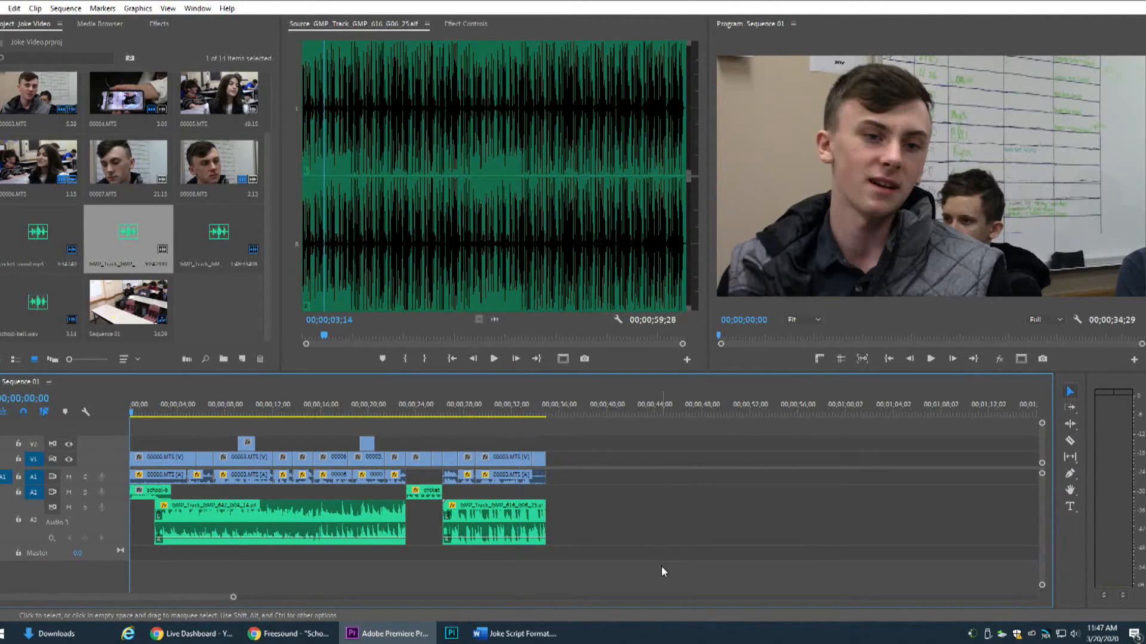
# Set the audio device in the Playback preferences to NDI output
pyautogui.click(14, 8)
pyautogui.moveTo(150, 379)
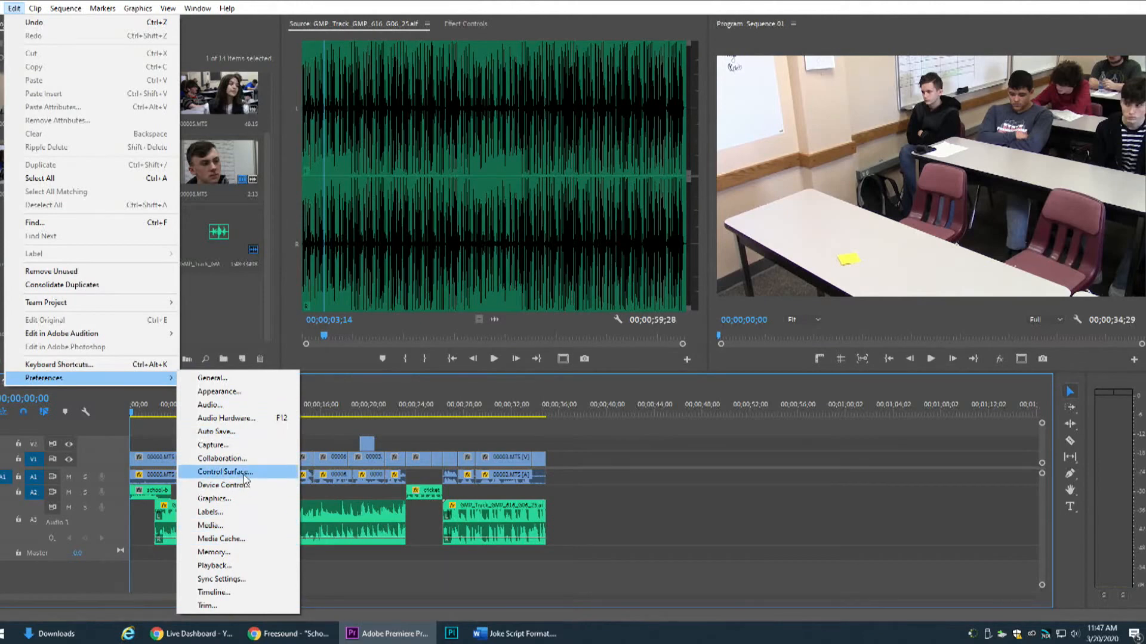
pyautogui.click(246, 564)
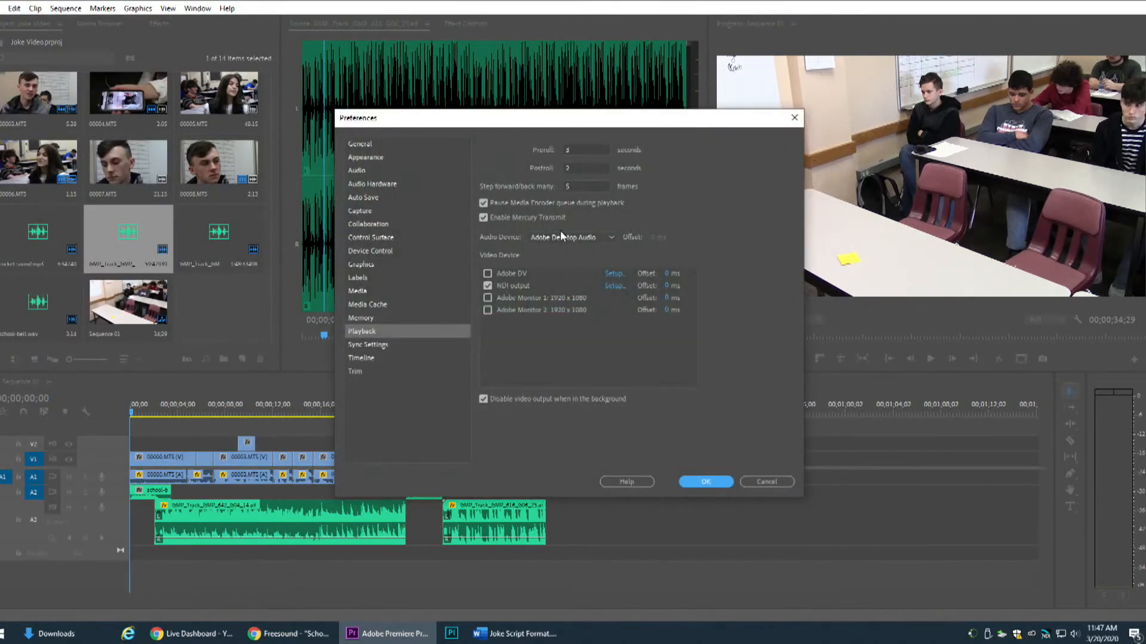
pyautogui.click(561, 237)
pyautogui.click(561, 280)
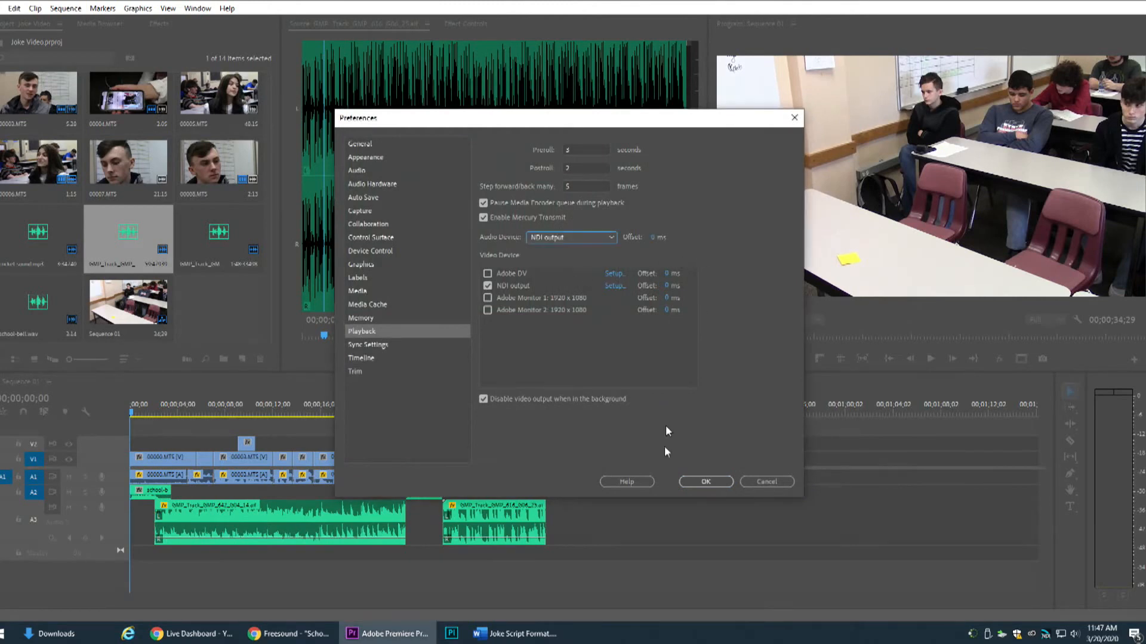
pyautogui.click(702, 480)
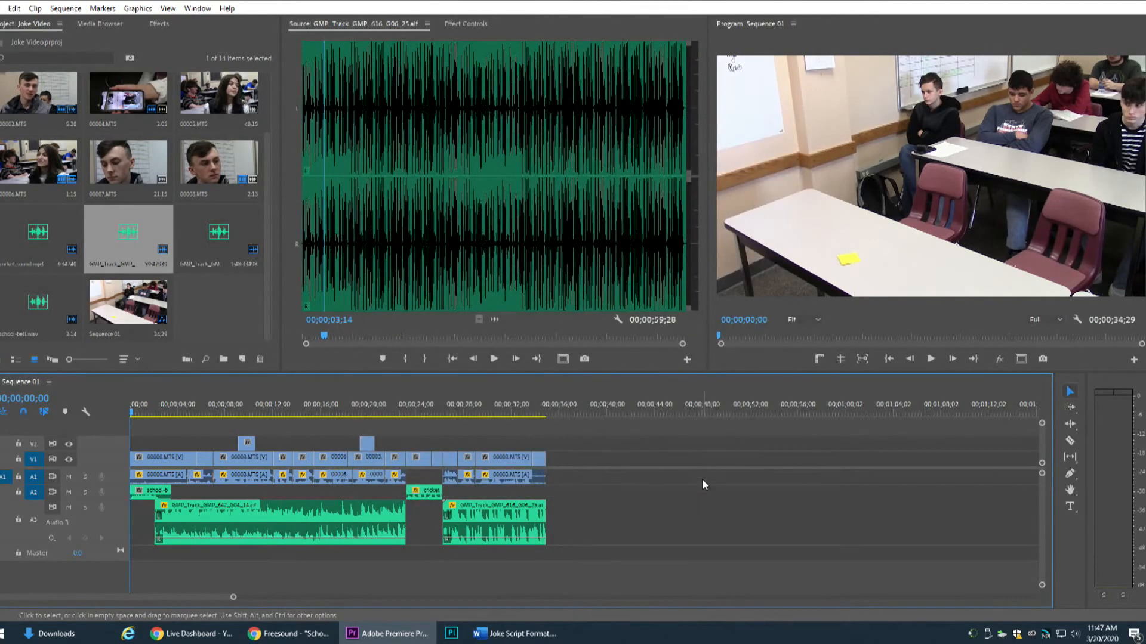
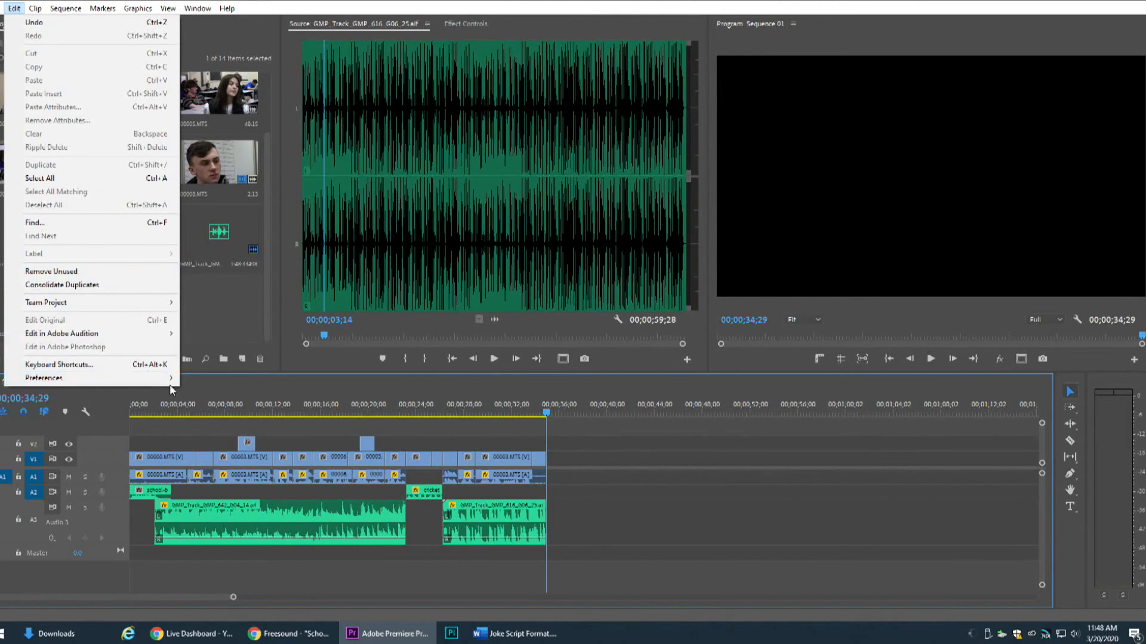
# Set the audio device in the Playback preferences to Adobe Desktop Audio
pyautogui.click(161, 378)
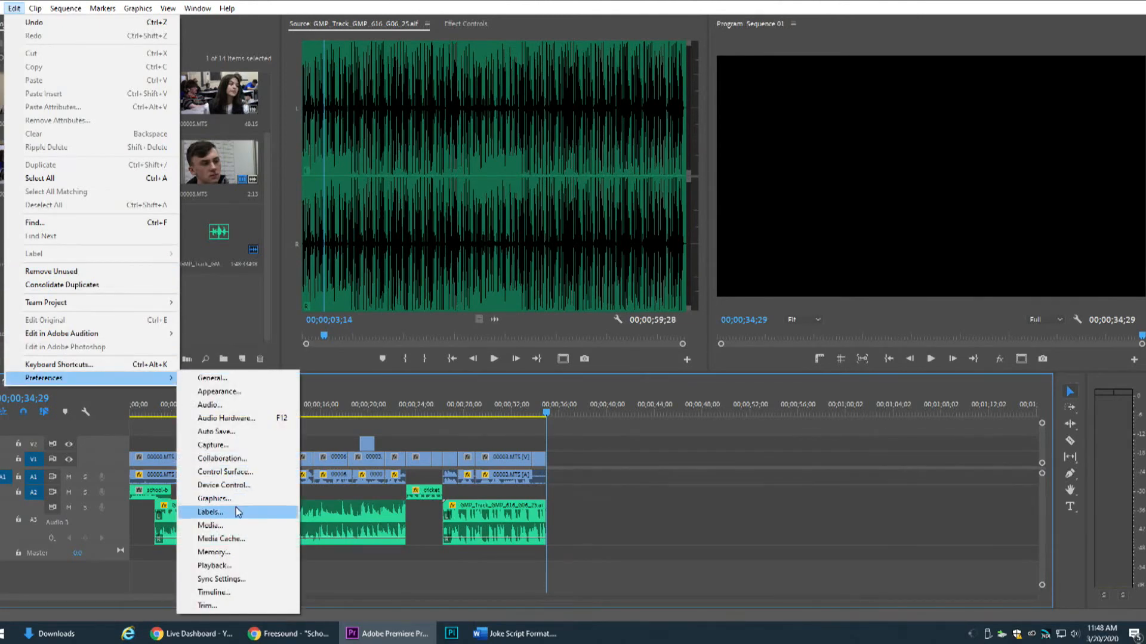
pyautogui.click(217, 566)
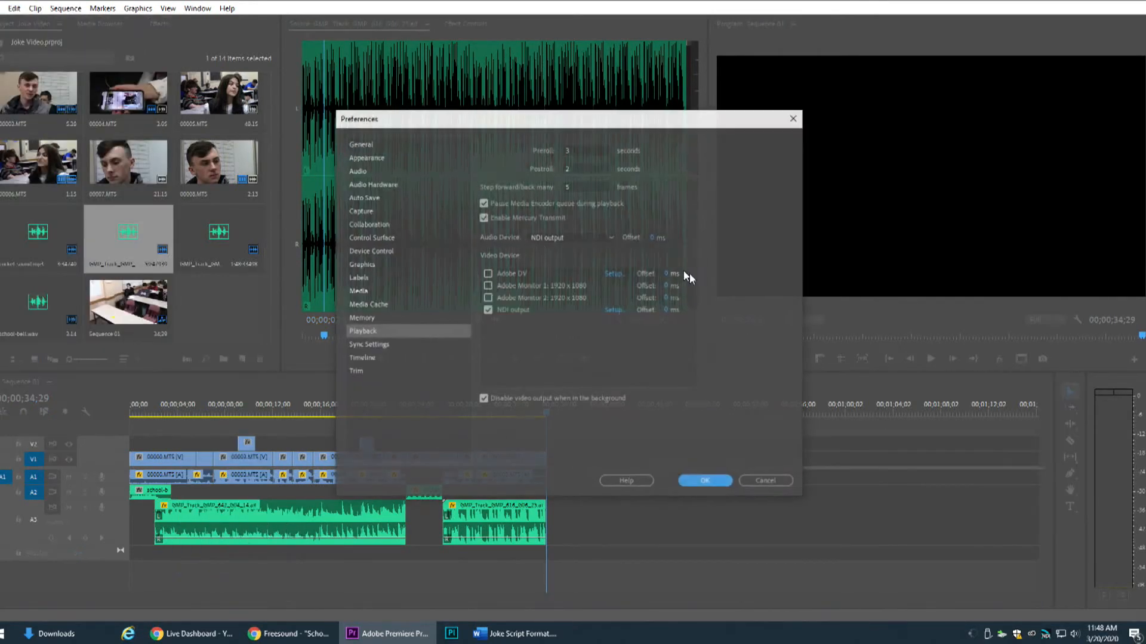
pyautogui.click(564, 240)
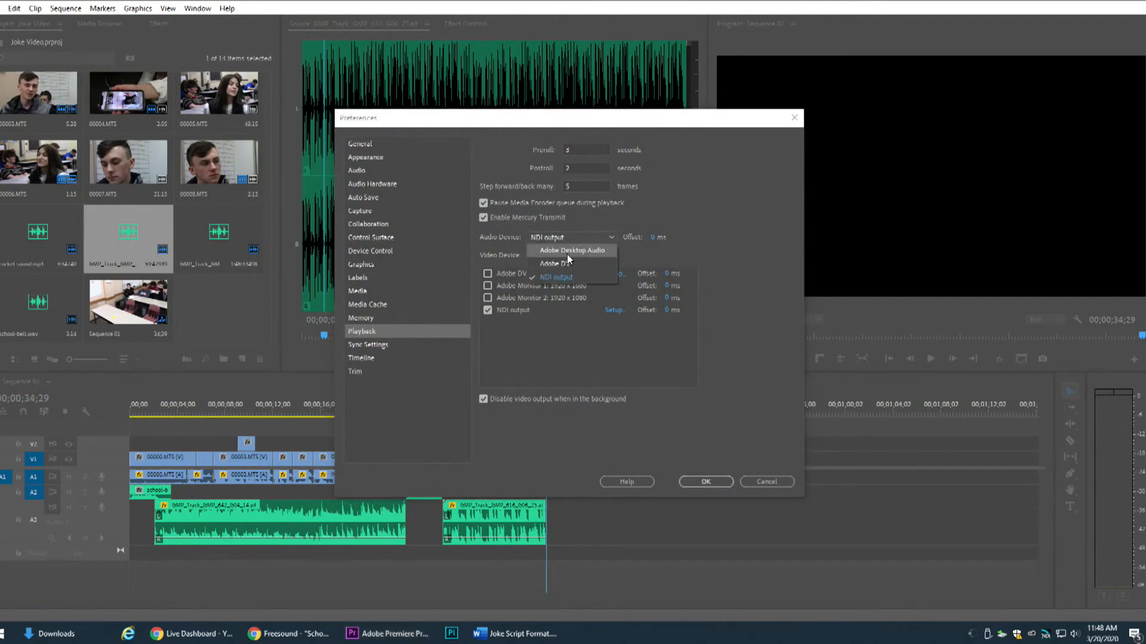
pyautogui.click(570, 251)
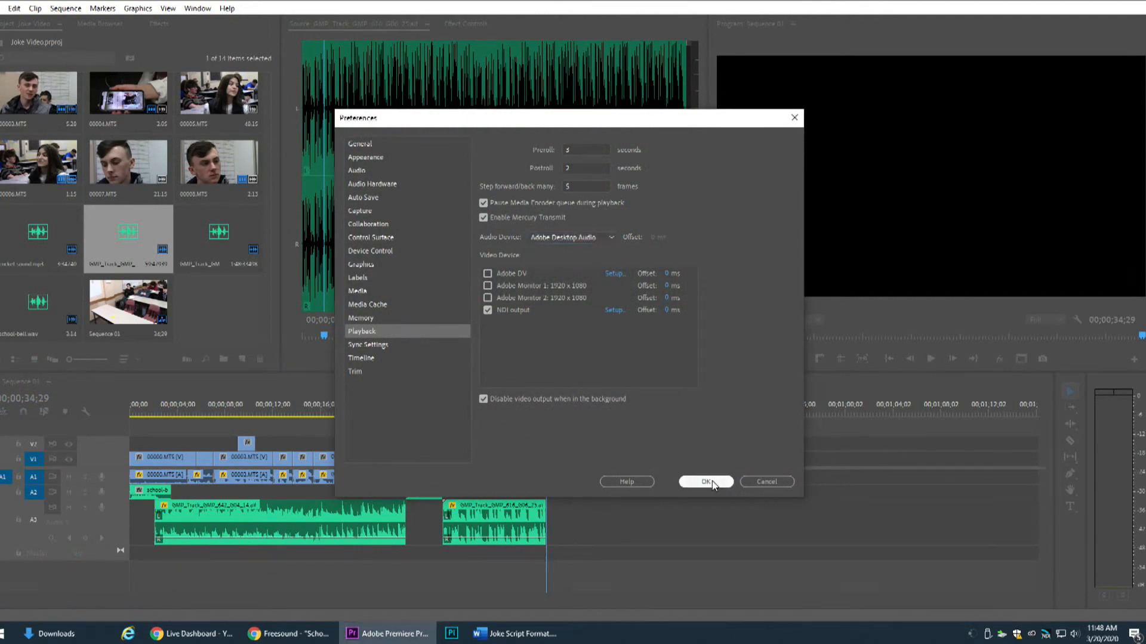
pyautogui.click(710, 481)
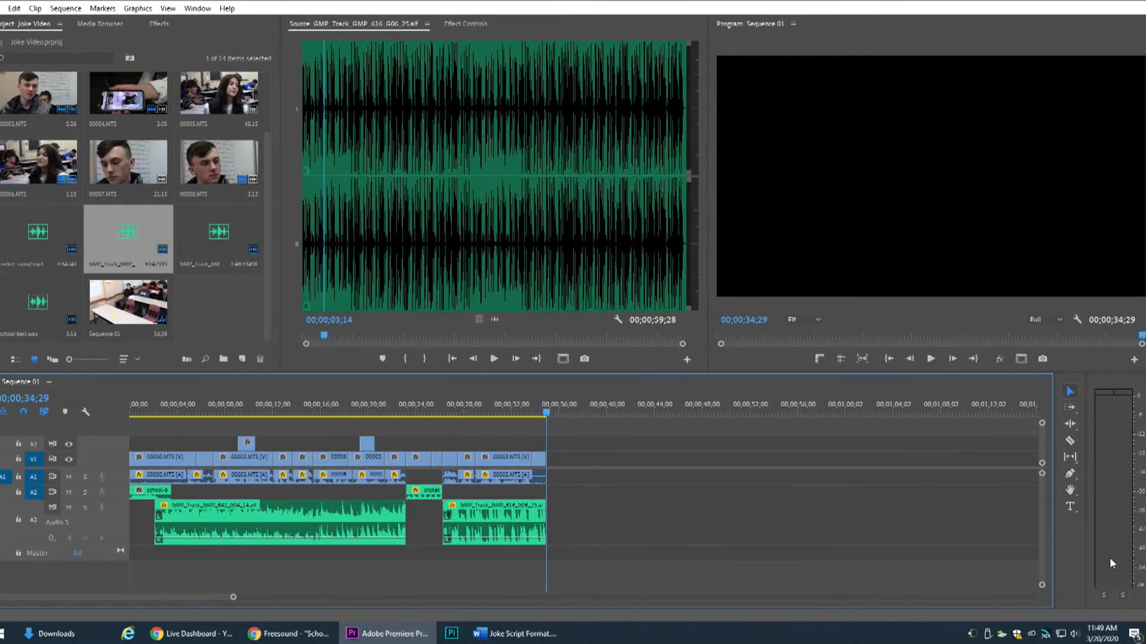
# Search the keyboard shortcuts for "title" and check which shortcut is assigned to Legacy Title
pyautogui.click(17, 8)
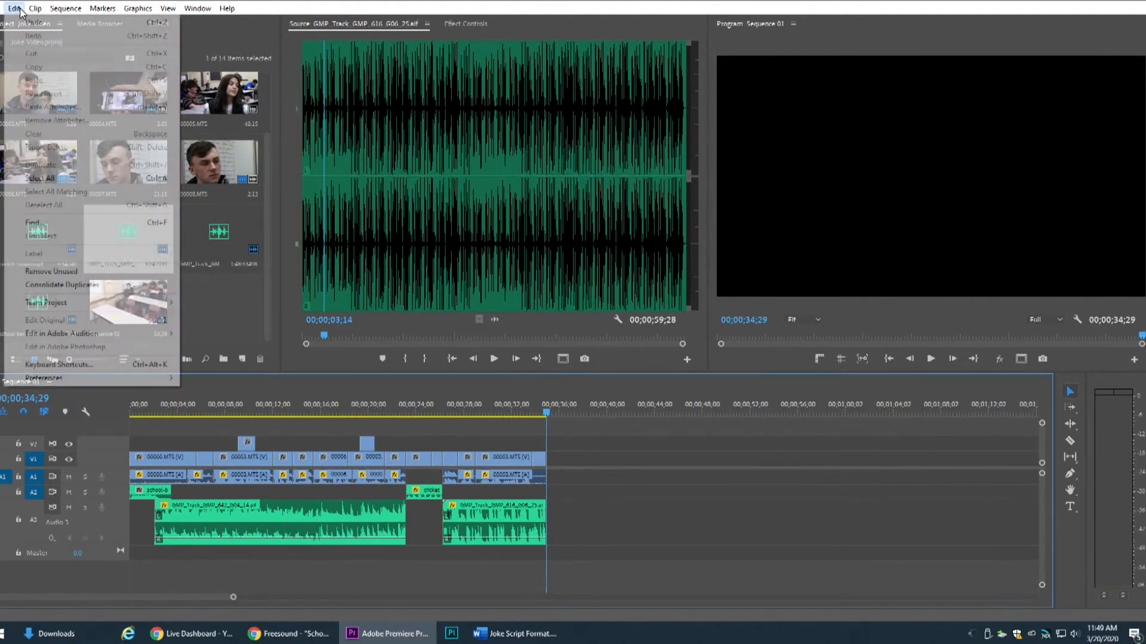
pyautogui.click(60, 364)
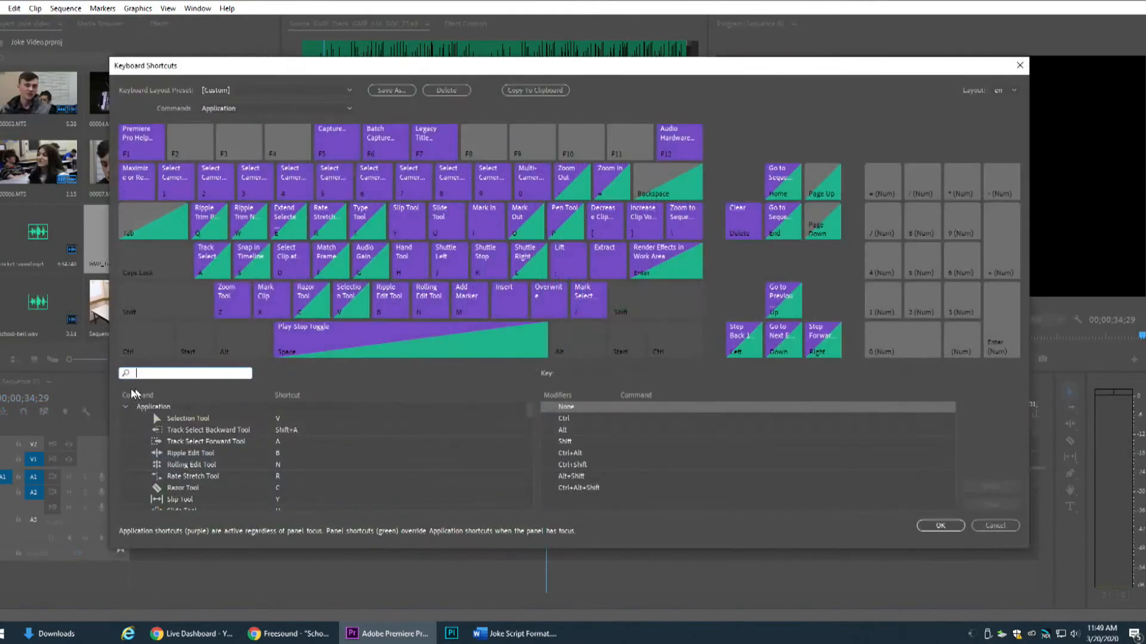
pyautogui.click(142, 371)
pyautogui.write('title')
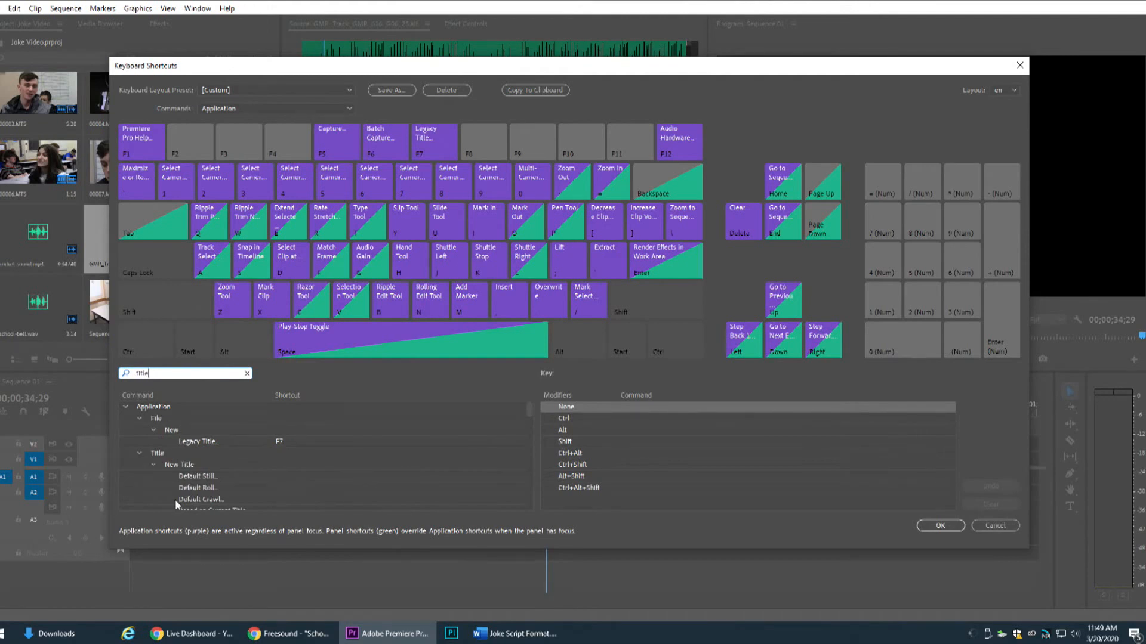
pyautogui.click(209, 442)
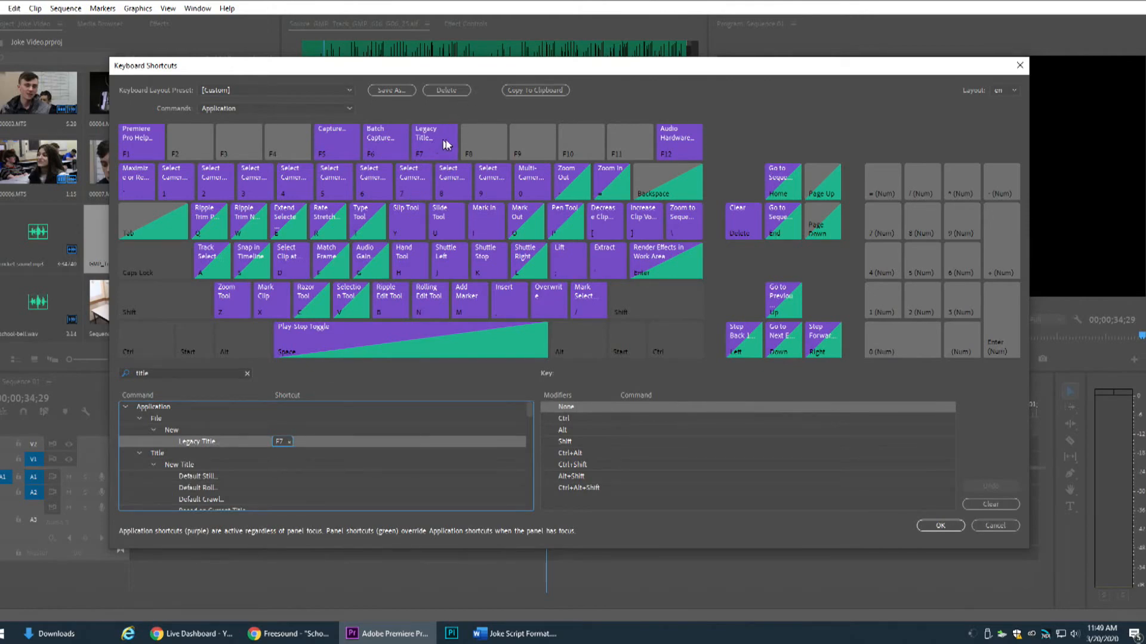
pyautogui.click(939, 526)
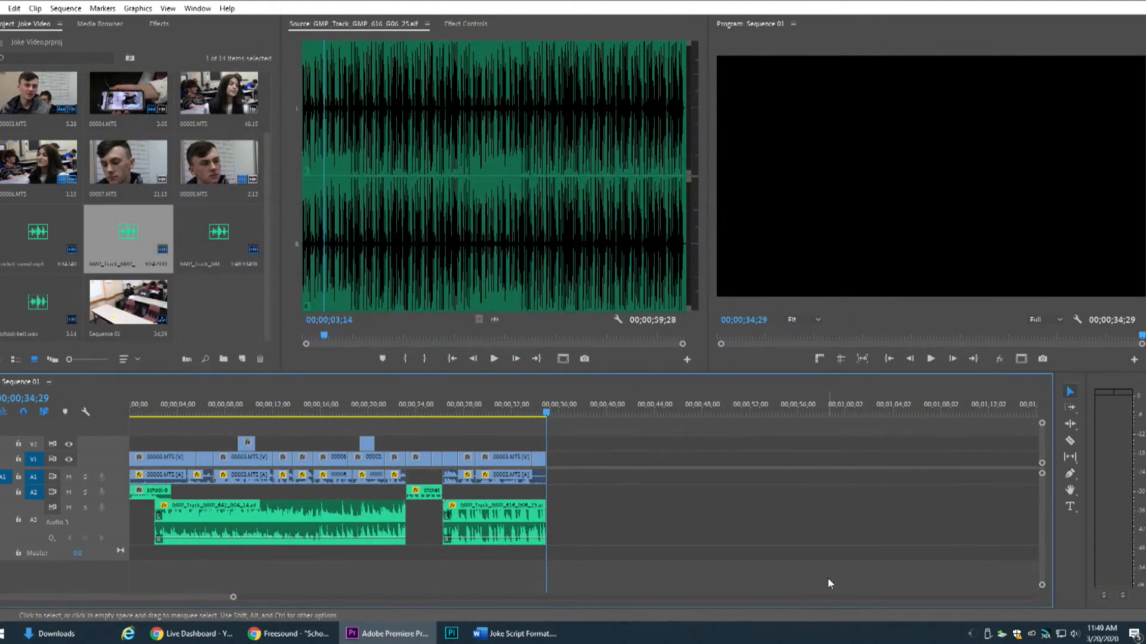
# Create a new legacy title with the default name and settings and move the playhead past the sequence's end to 00;00;59;13
pyautogui.press('F7')
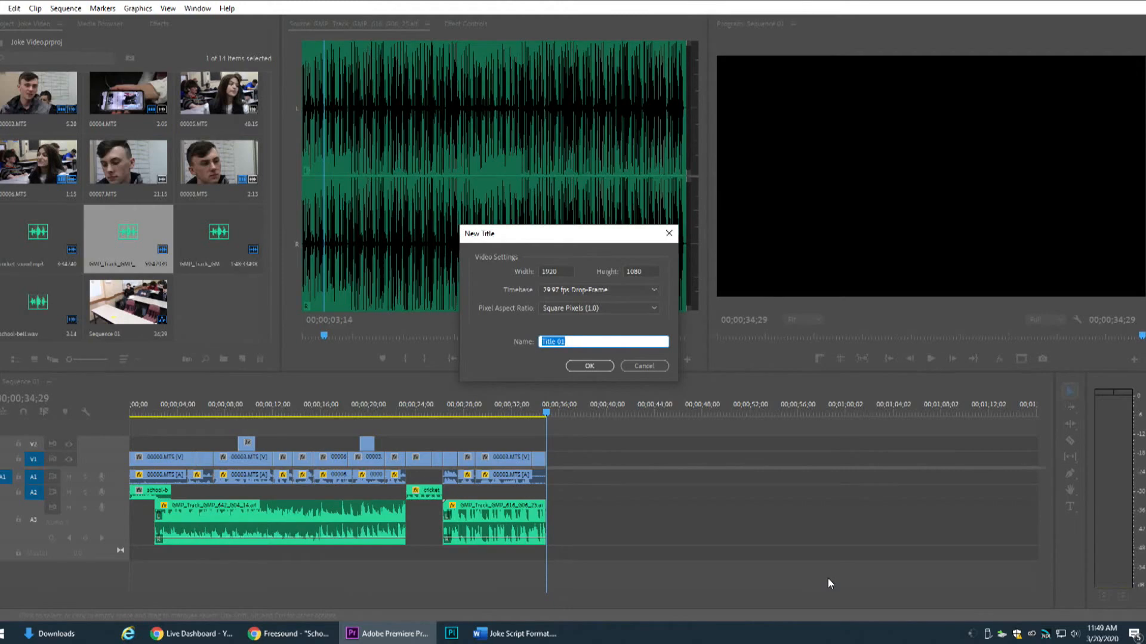
pyautogui.click(589, 367)
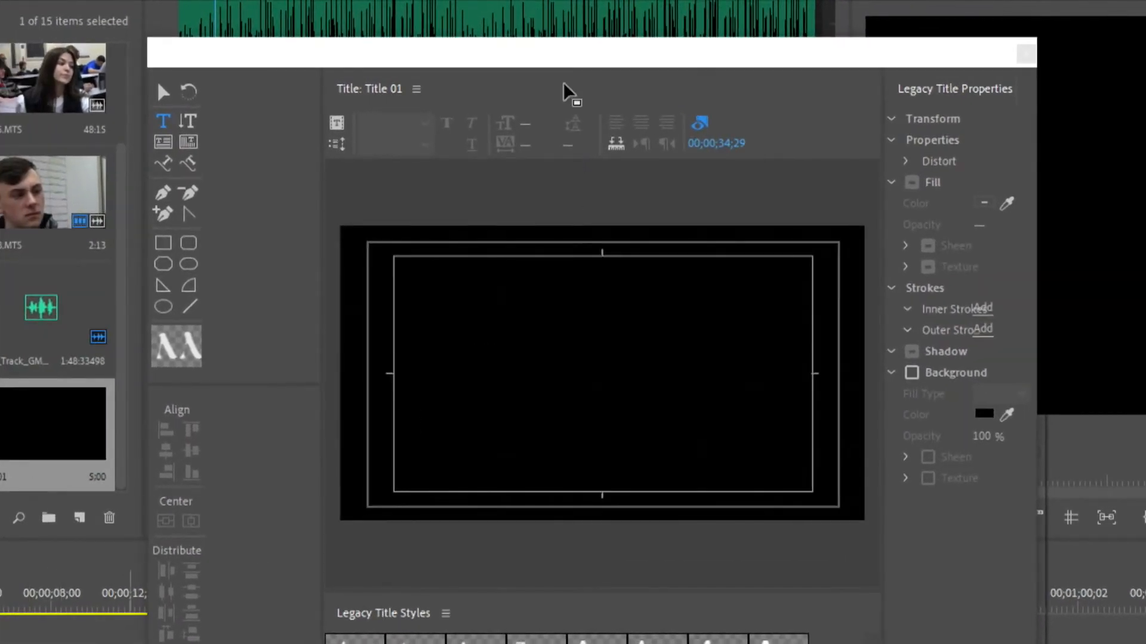
pyautogui.moveTo(566, 65); pyautogui.dragTo(534, 21)
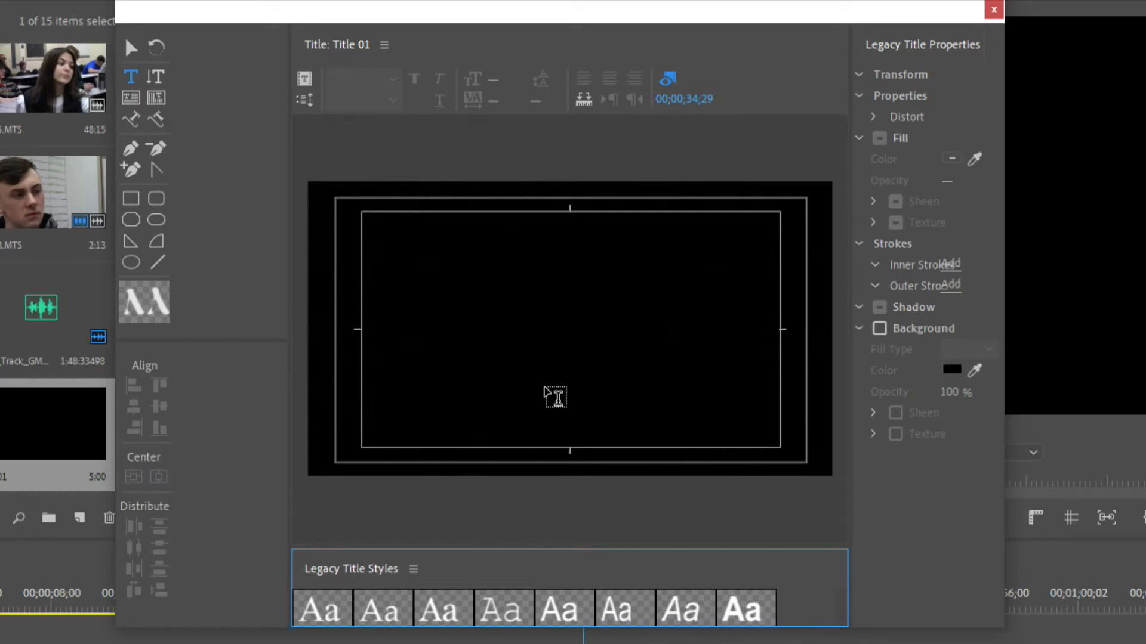
pyautogui.click(99, 609)
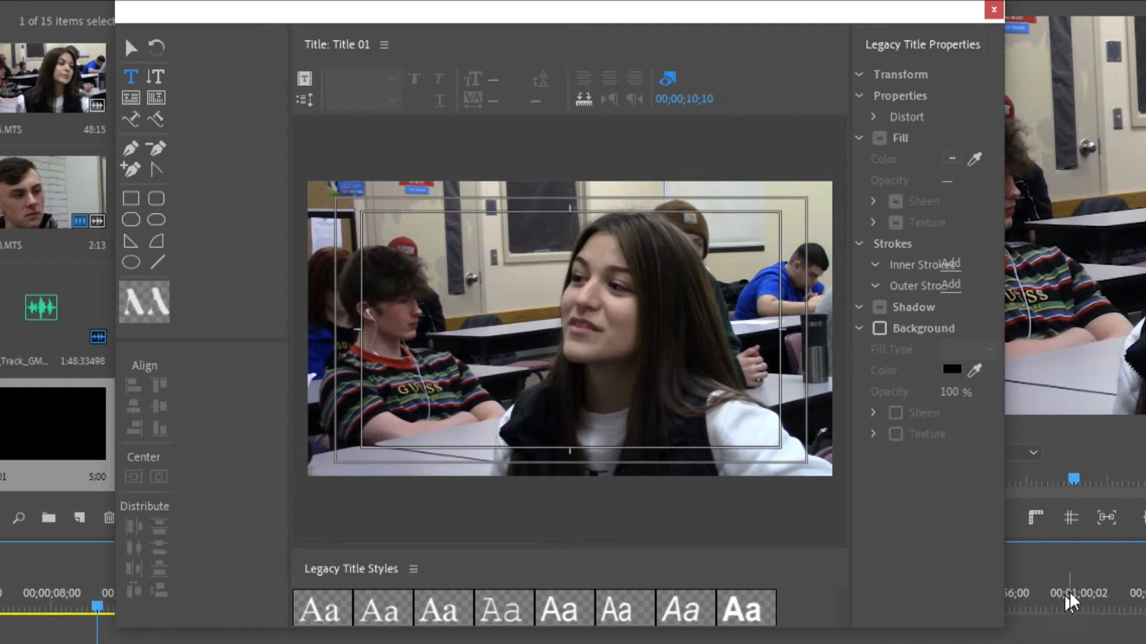
pyautogui.click(1066, 607)
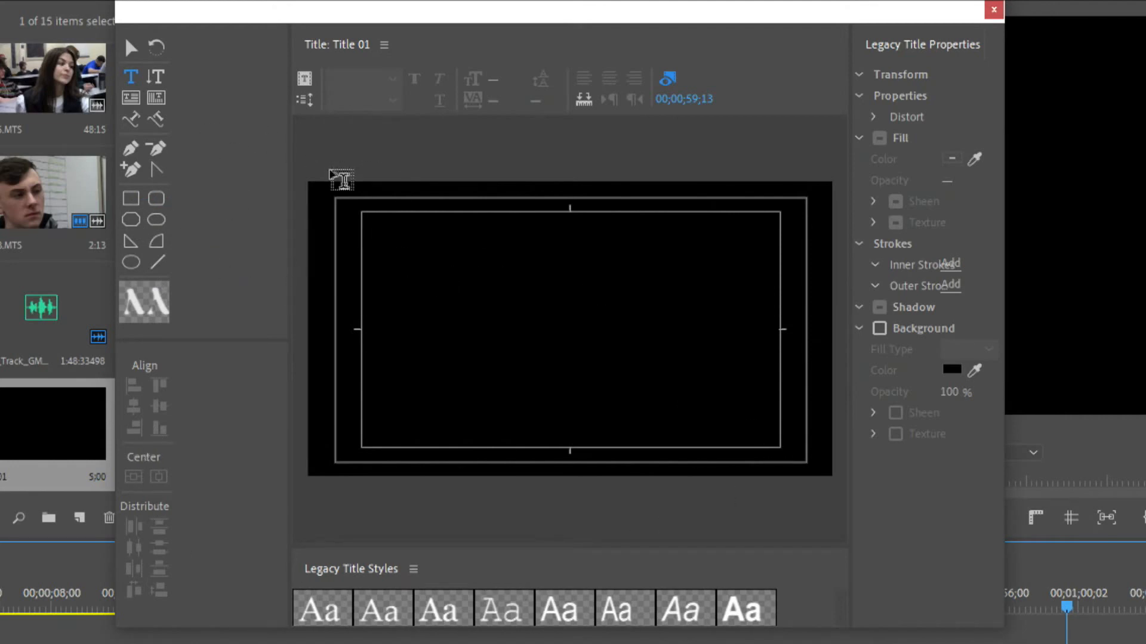
# Add a two-line text to the title reading "Simple File" on the first line and "Jokes" on the second
pyautogui.click(451, 260)
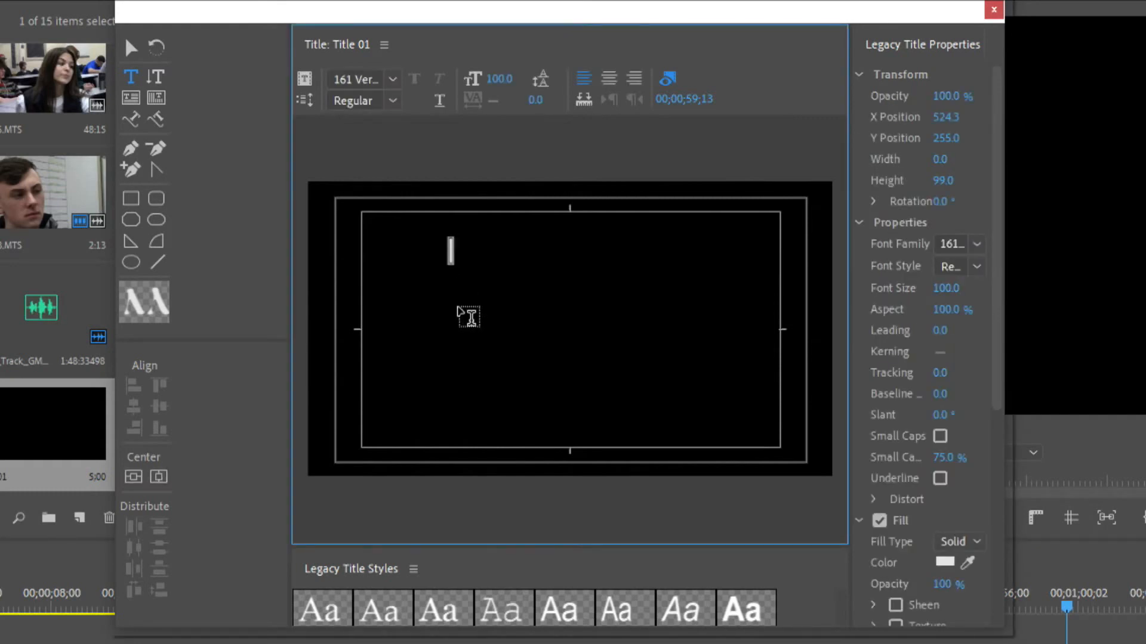
pyautogui.write('simple')
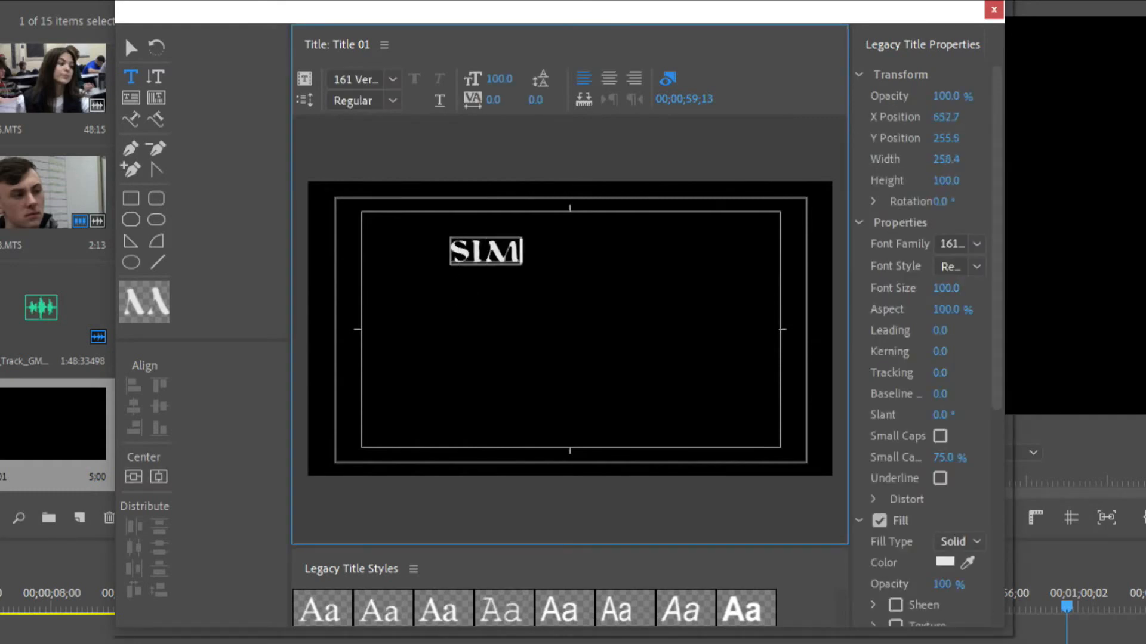
pyautogui.write(' file')
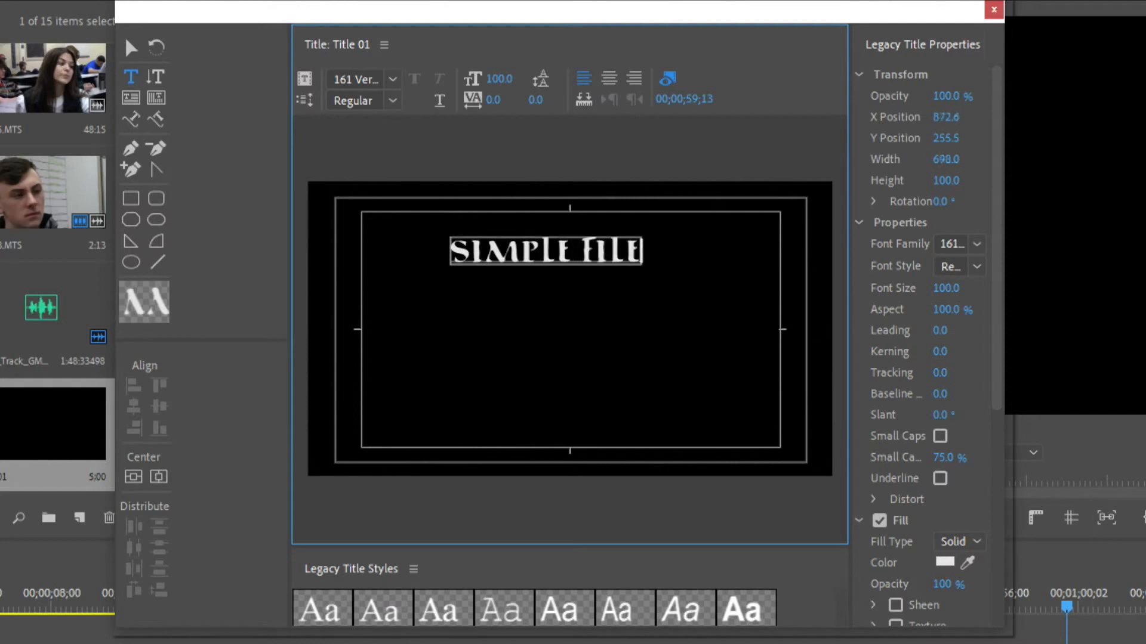
pyautogui.press('Return')
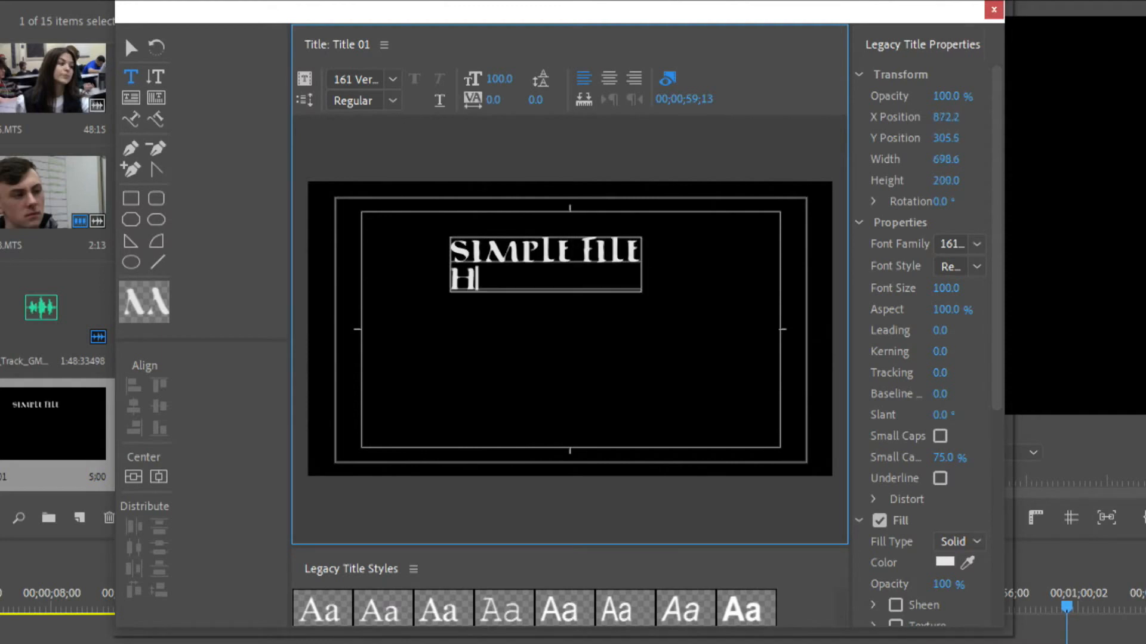
pyautogui.write('jokes')
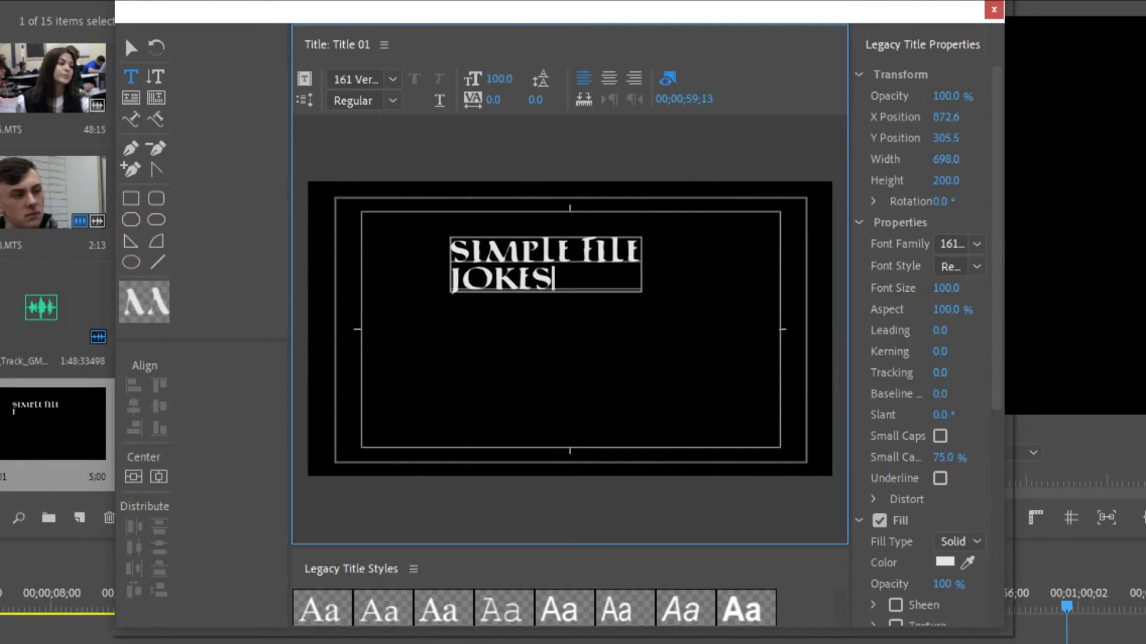
# Set the title text's font family to GAMECUBEN and retype the second line as "Jokes" with only the first letter capitalized
pyautogui.click(977, 246)
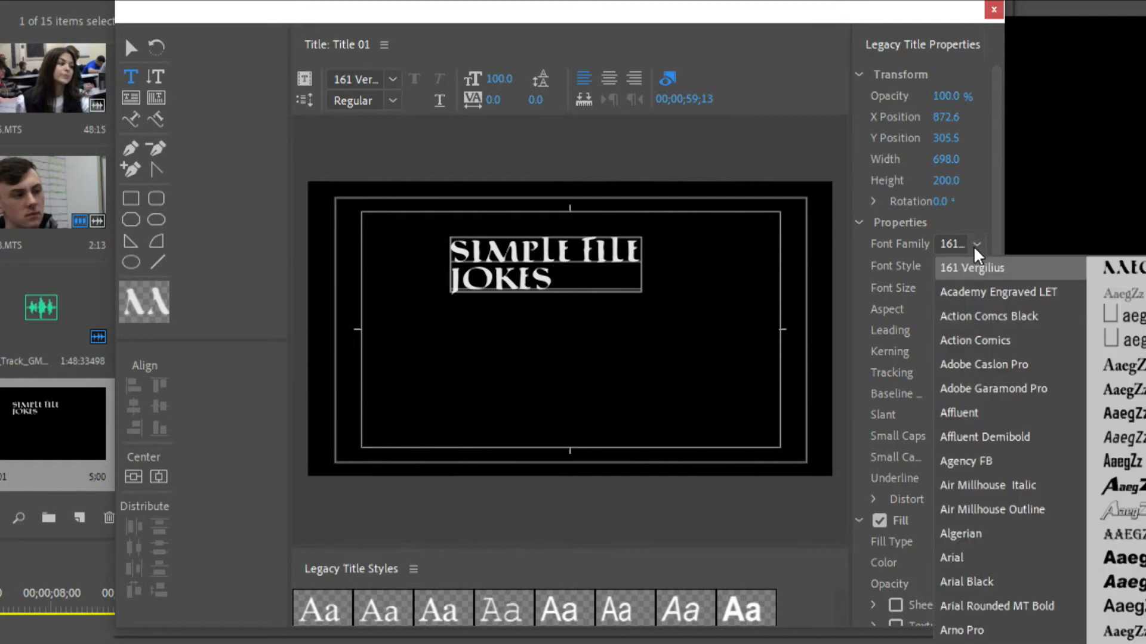
pyautogui.scroll(-2, 1009, 448)
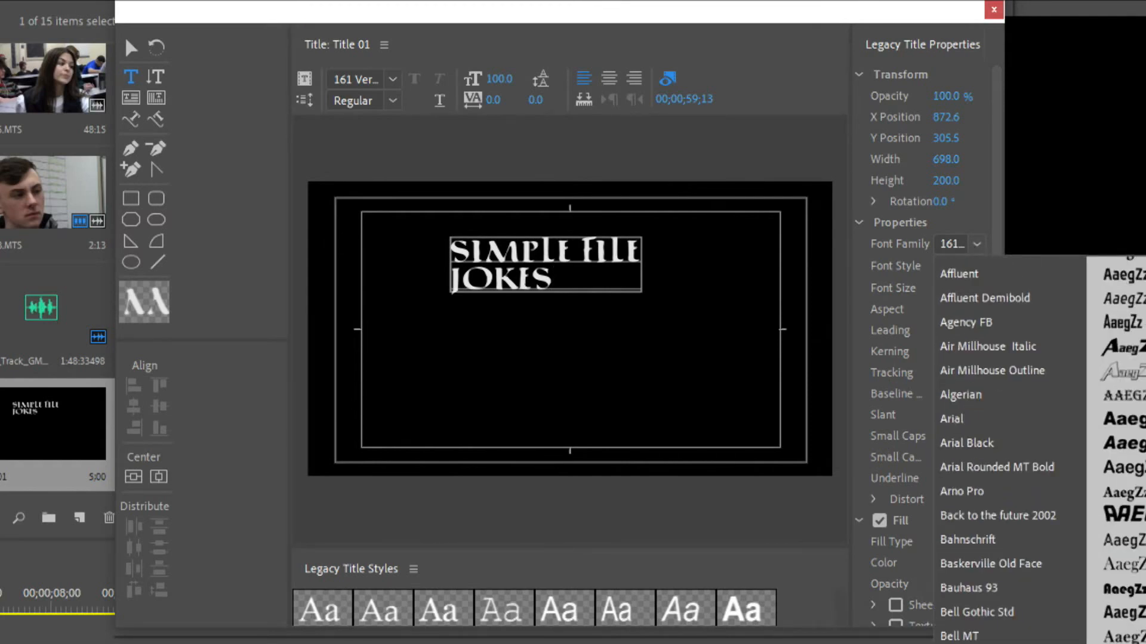
pyautogui.scroll(-7, 1008, 448)
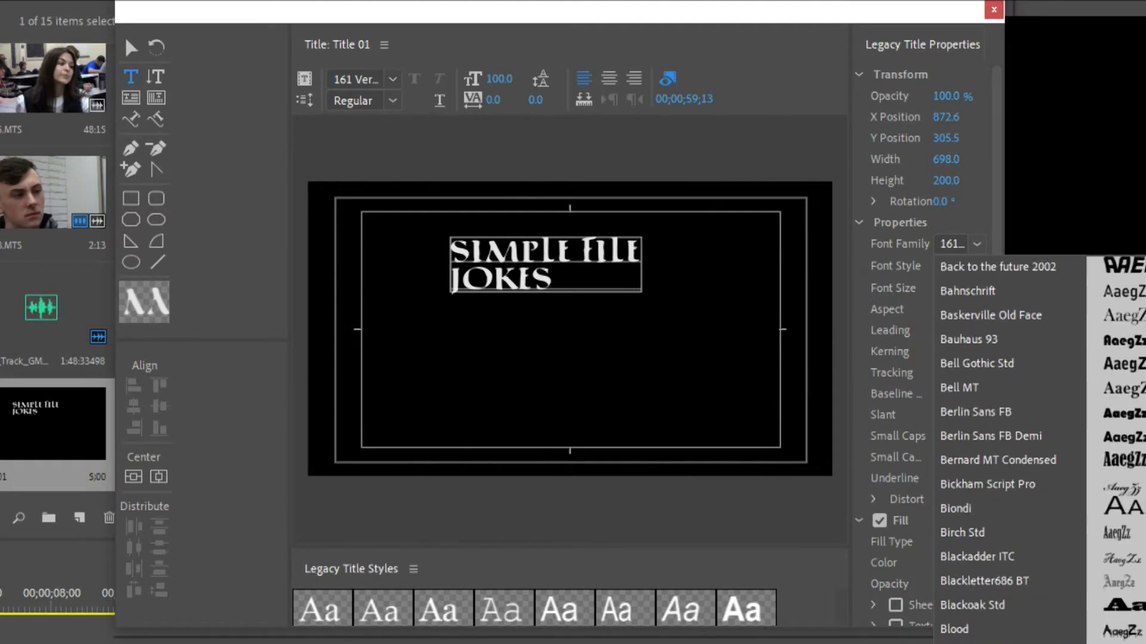
pyautogui.scroll(-20, 1009, 448)
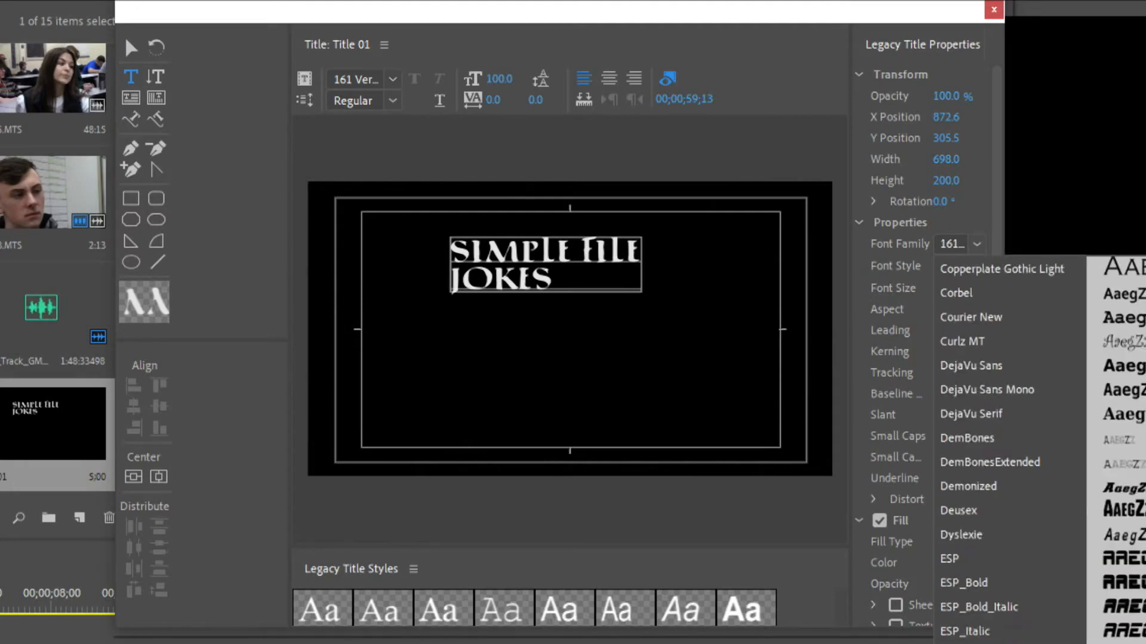
pyautogui.scroll(4, 1009, 448)
pyautogui.scroll(14, 1008, 447)
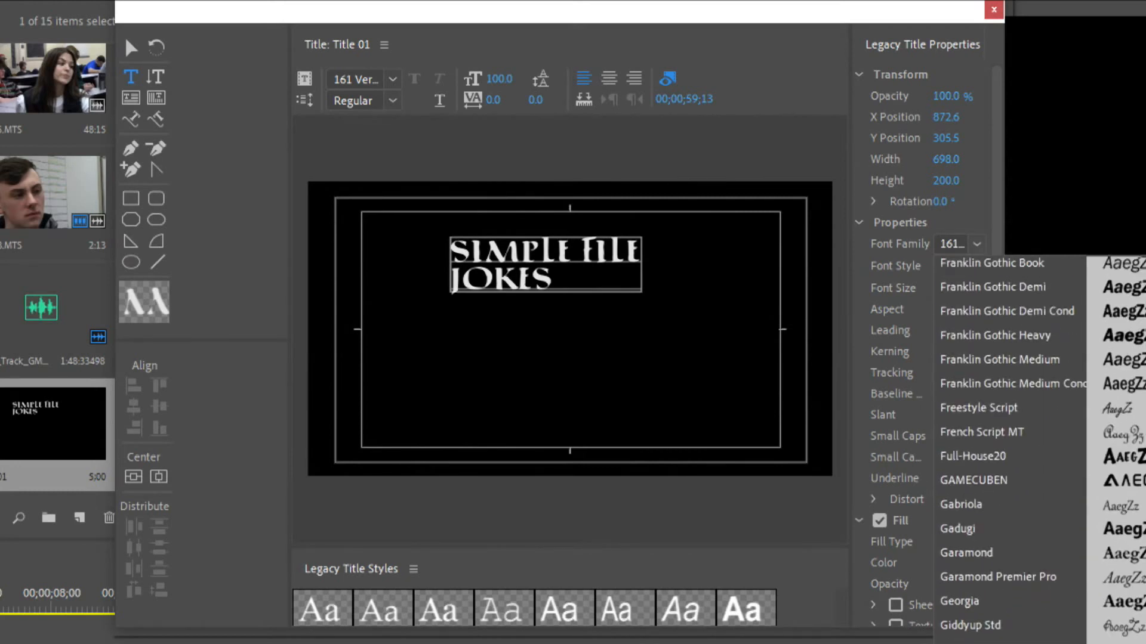
pyautogui.scroll(1, 1008, 447)
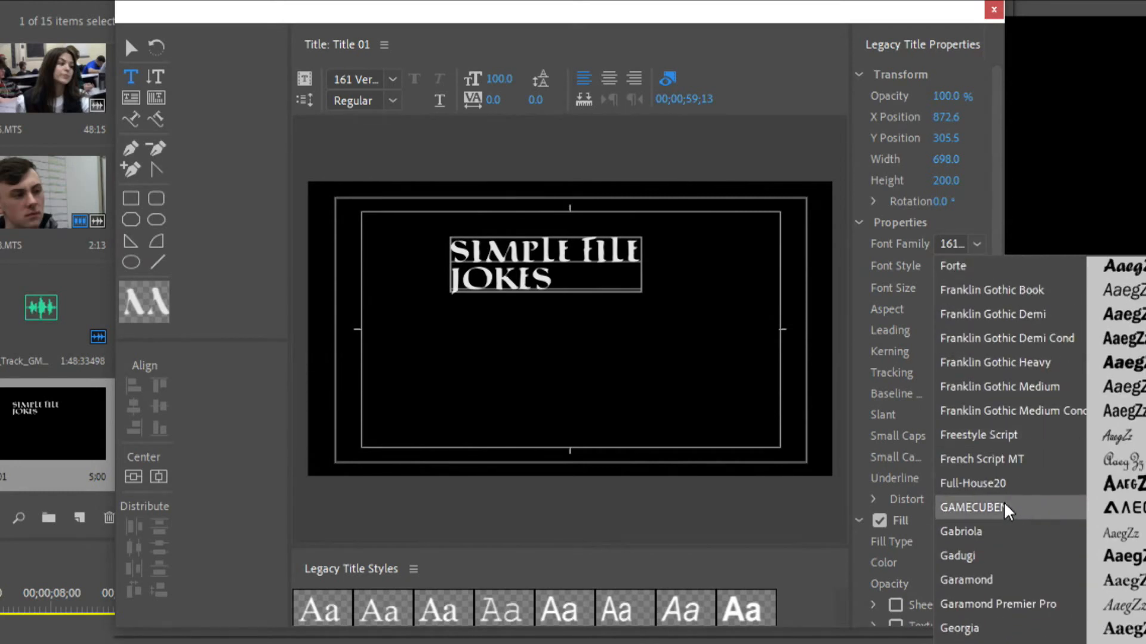
pyautogui.click(985, 507)
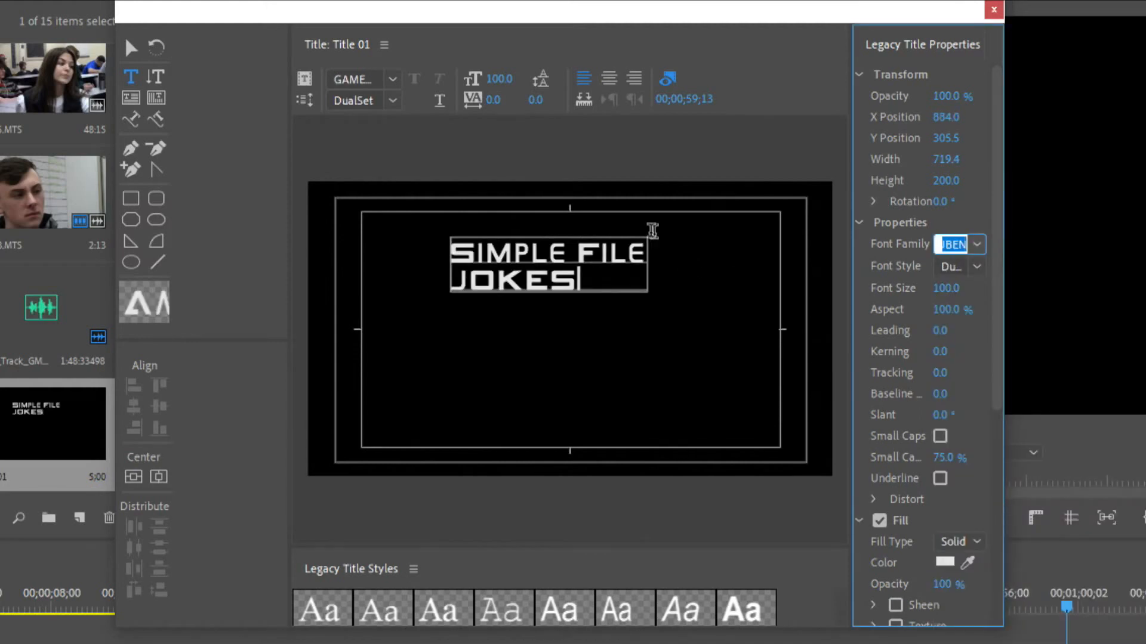
pyautogui.moveTo(611, 274); pyautogui.dragTo(366, 277)
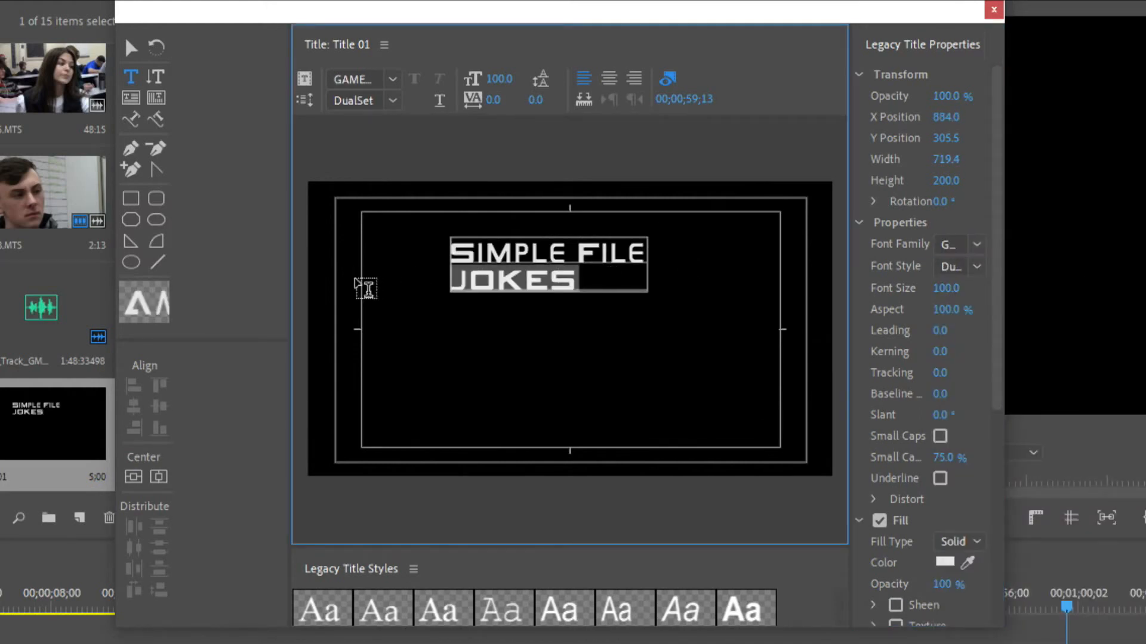
pyautogui.write('JOKES')
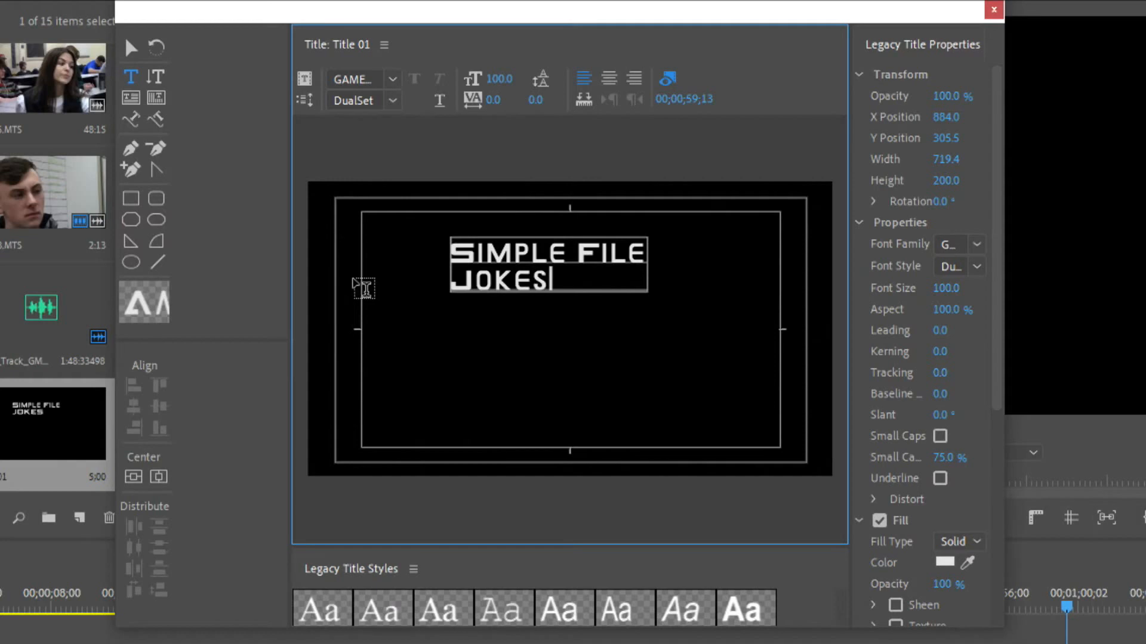
# Center the text block vertically and horizontally in the title frame and center-align its lines
pyautogui.click(131, 50)
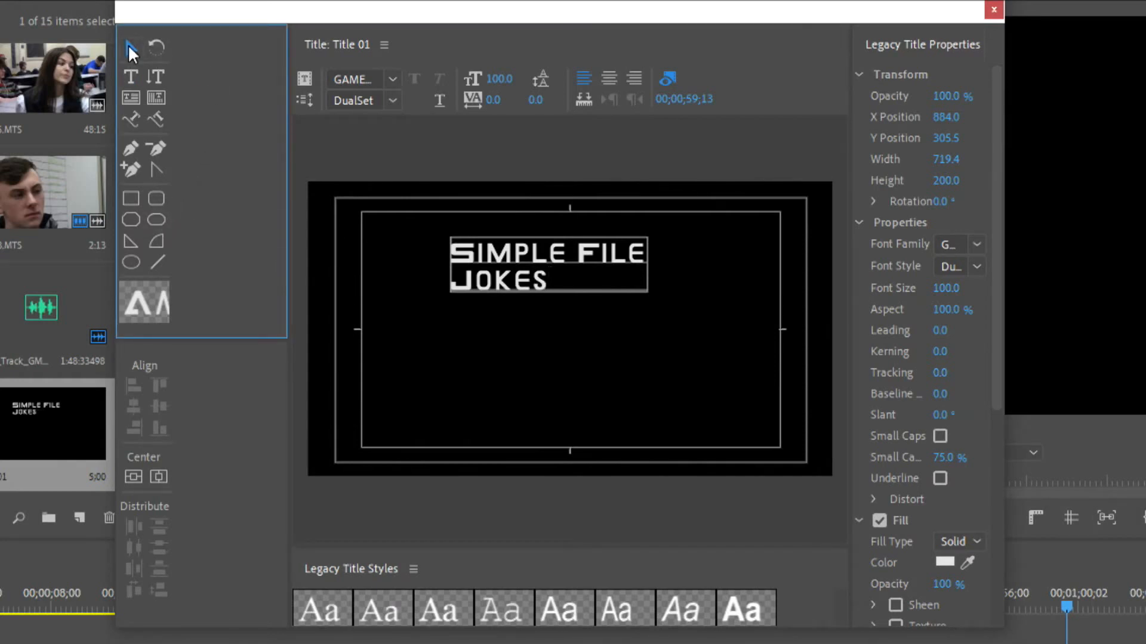
pyautogui.click(132, 478)
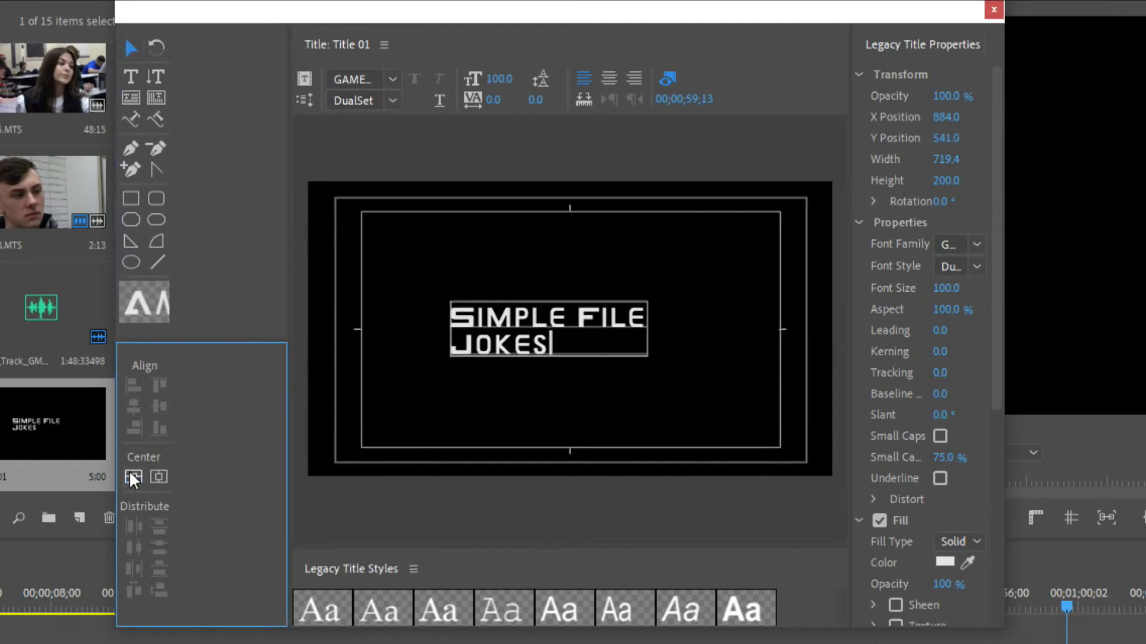
pyautogui.click(159, 477)
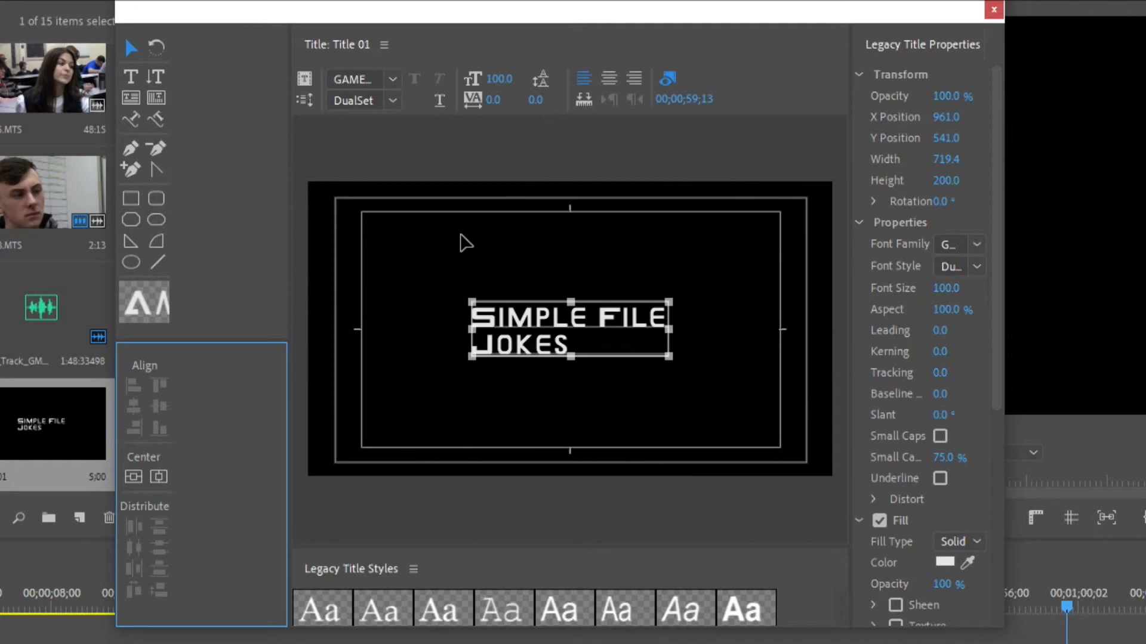
pyautogui.click(611, 80)
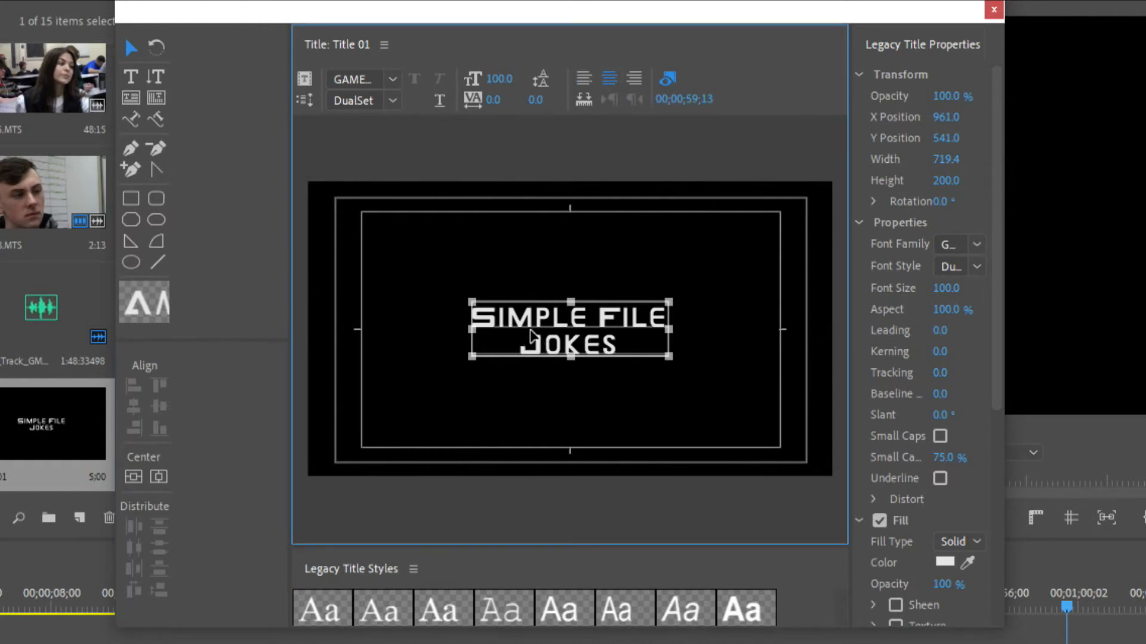
# Change the last word of the title's first line from "File" to "Flim"
pyautogui.click(131, 77)
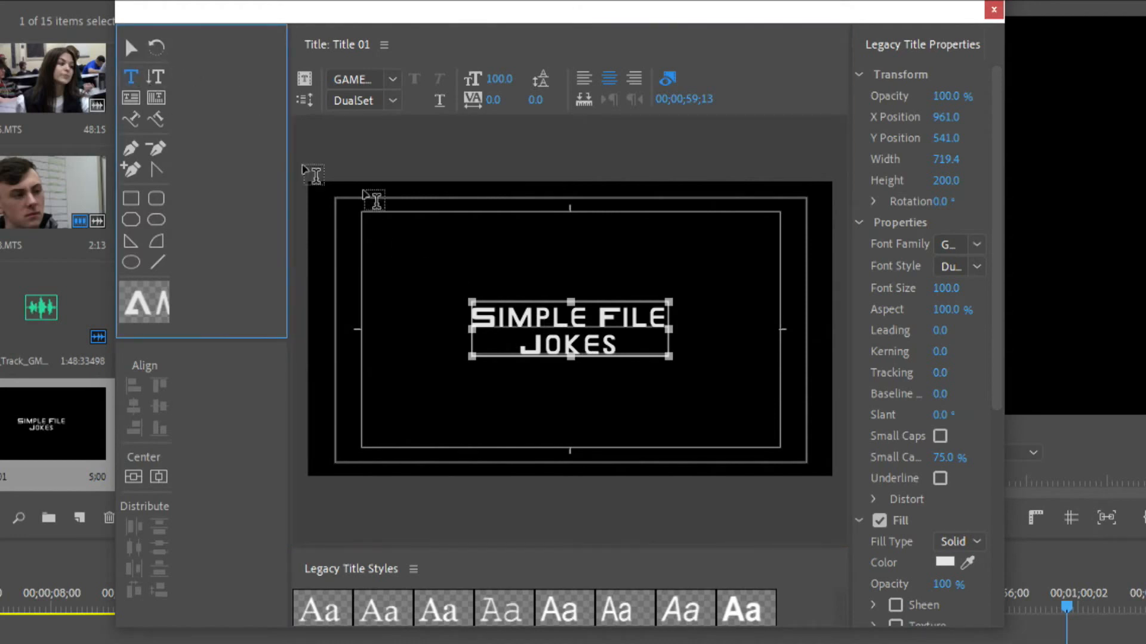
pyautogui.click(651, 320)
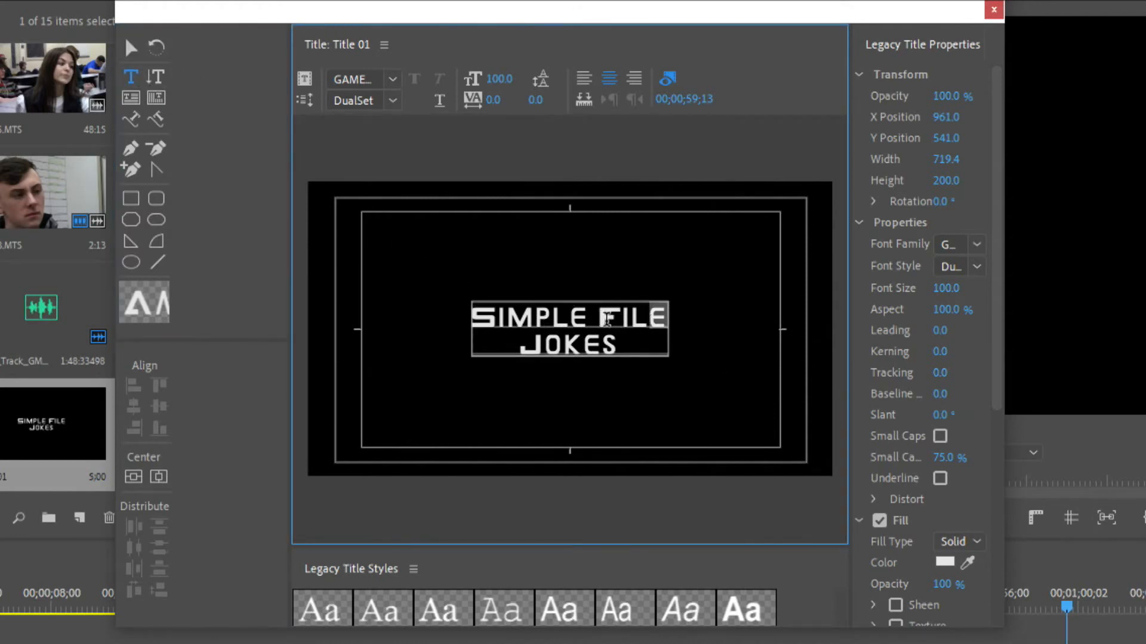
pyautogui.press('BackSpace')
pyautogui.press('BackSpace')
pyautogui.press('BackSpace')
pyautogui.write('L')
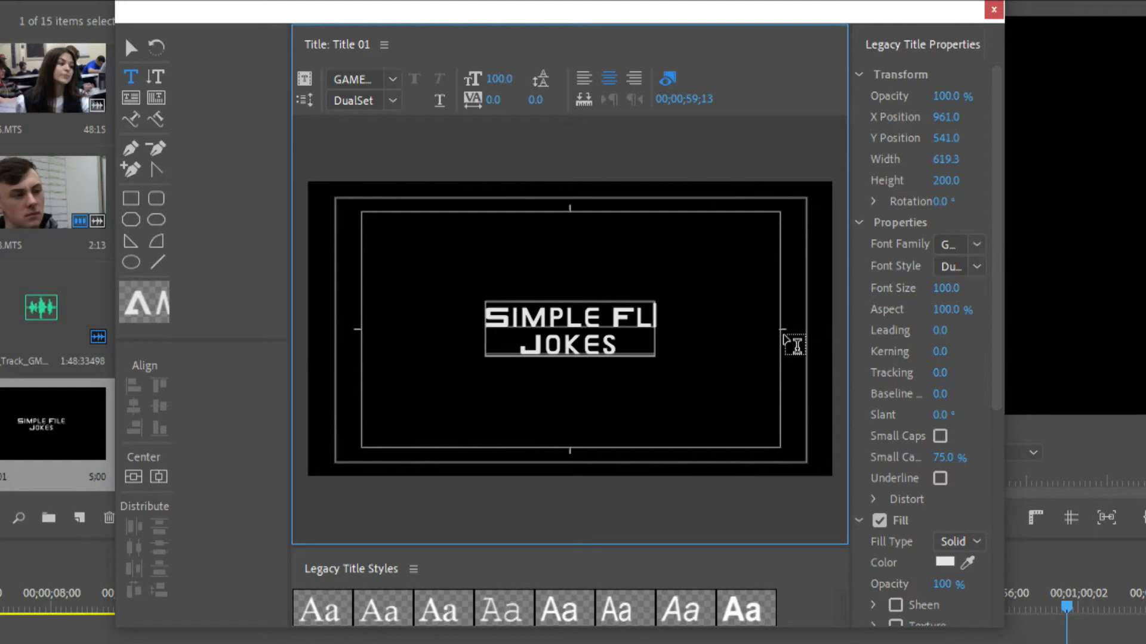
pyautogui.write('IM')
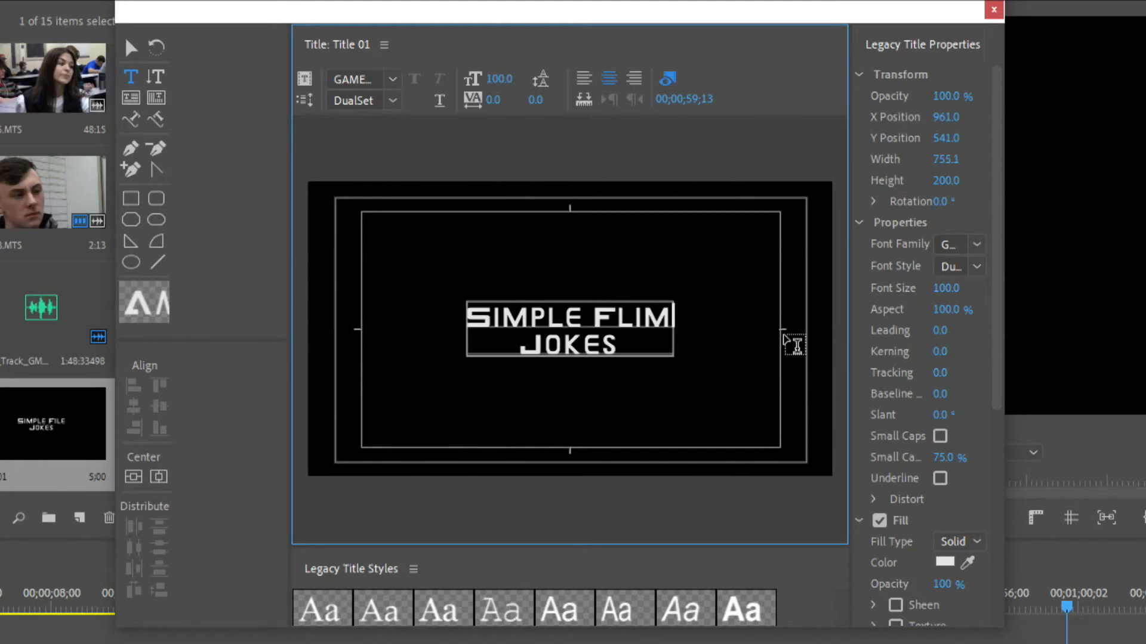
pyautogui.click(127, 50)
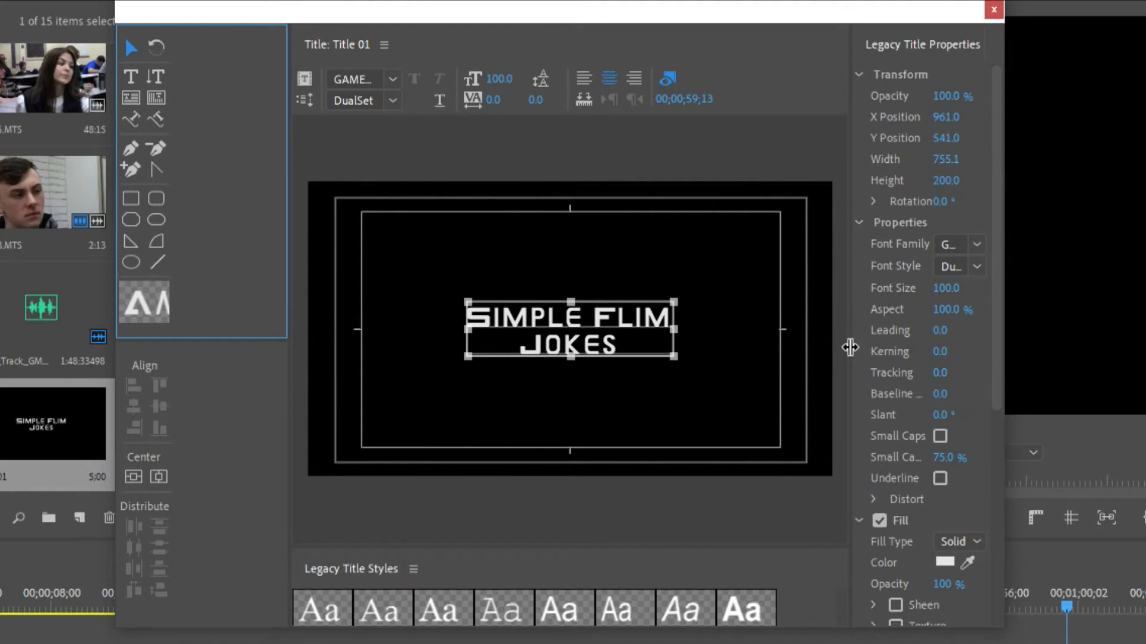
# Change the title text's fill type from Solid to Linear Gradient
pyautogui.moveTo(851, 345); pyautogui.dragTo(781, 338)
pyautogui.moveTo(994, 320); pyautogui.dragTo(996, 501)
pyautogui.click(944, 266)
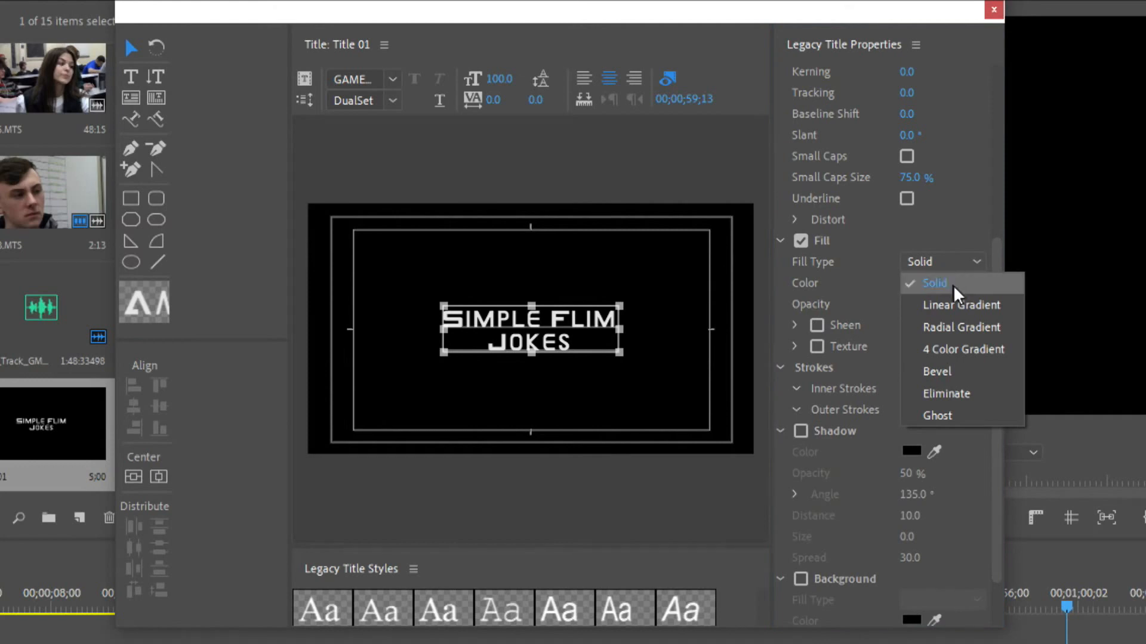
pyautogui.click(860, 249)
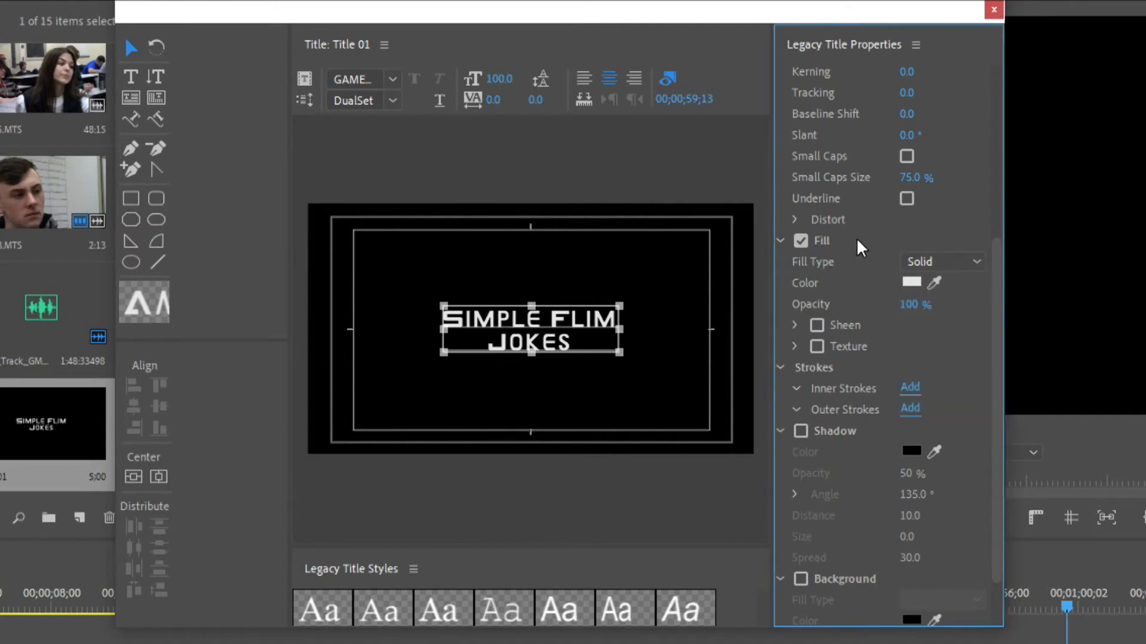
pyautogui.click(910, 283)
pyautogui.click(865, 336)
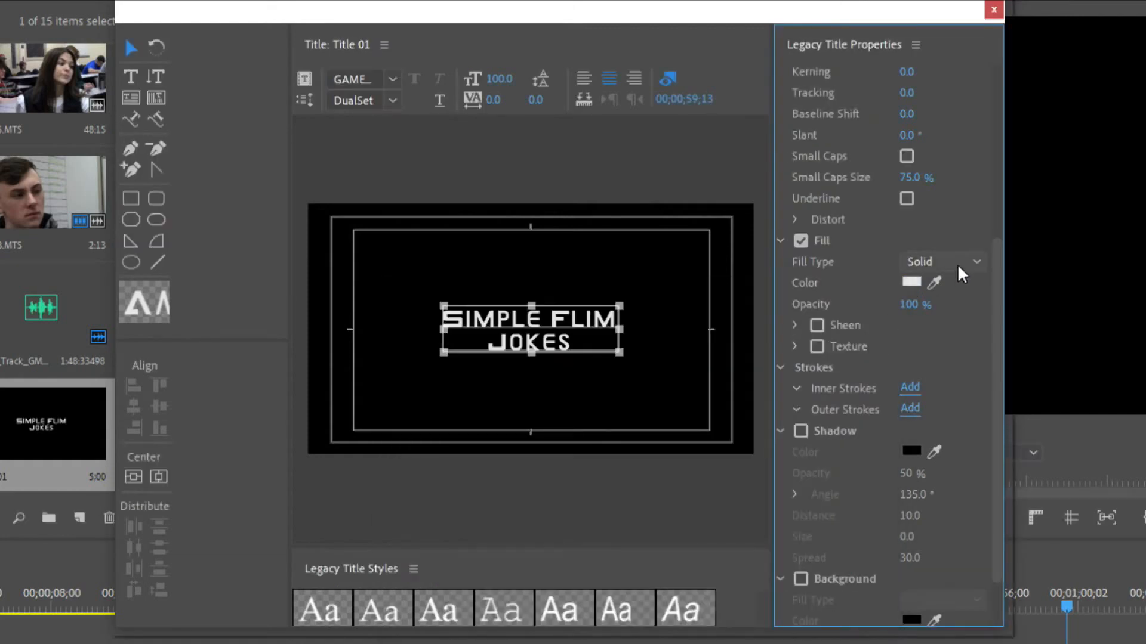
pyautogui.click(959, 269)
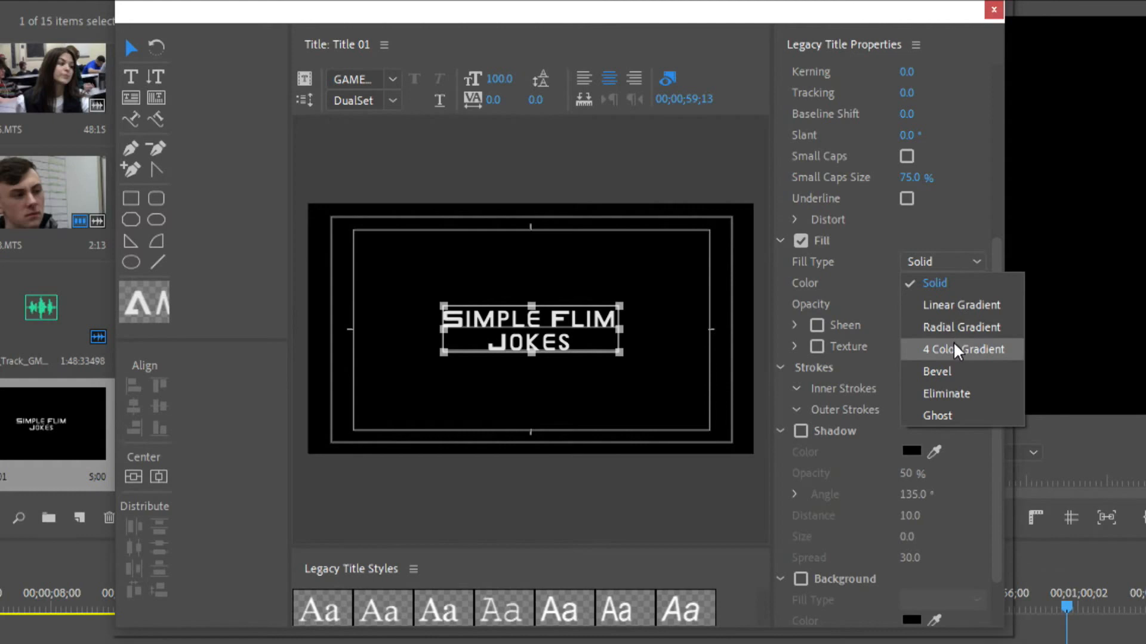
pyautogui.click(961, 305)
pyautogui.moveTo(926, 296); pyautogui.dragTo(977, 296)
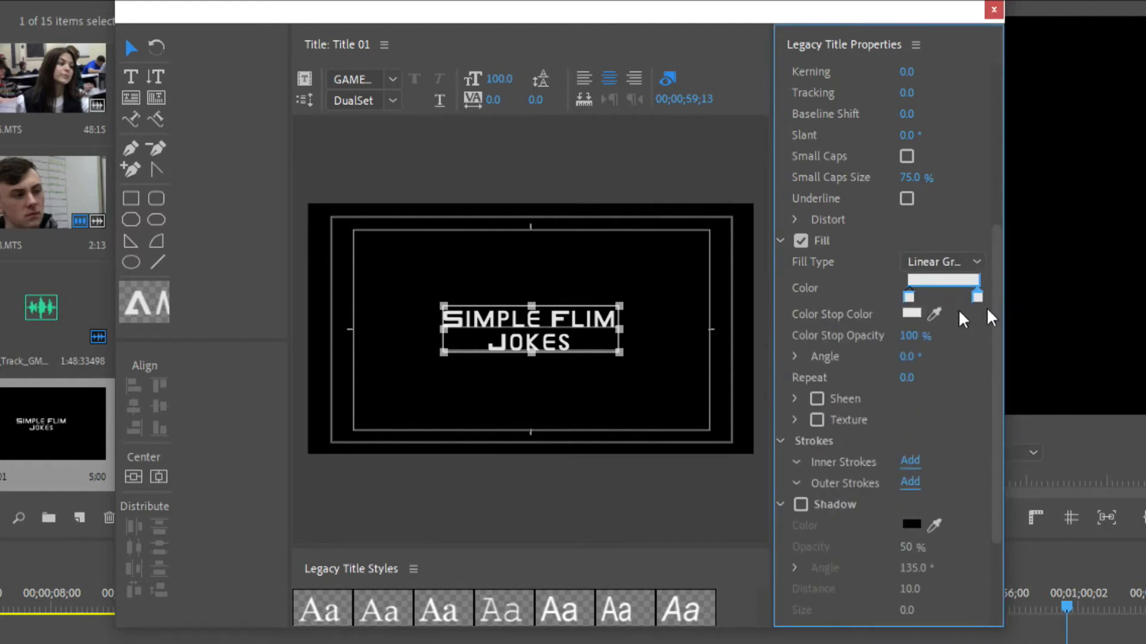
# Set the text gradient's first color stop to orange and its second color stop to yellow-green D9E831
pyautogui.click(911, 313)
pyautogui.click(680, 368)
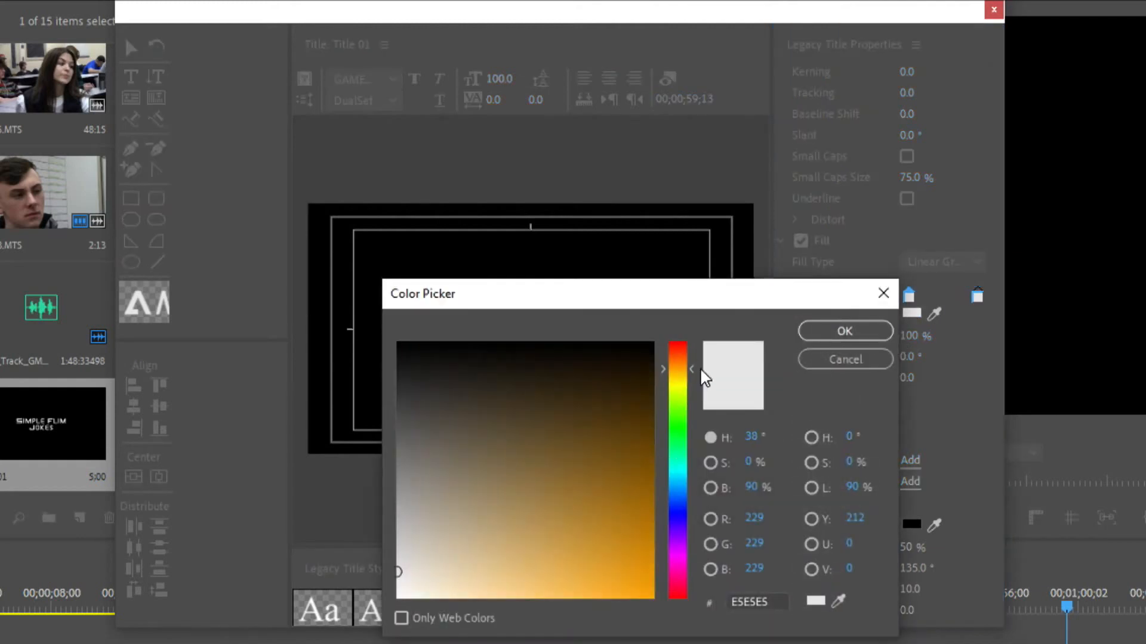
pyautogui.moveTo(585, 596)
pyautogui.mouseDown()
pyautogui.moveTo(725, 635)
pyautogui.moveTo(627, 552)
pyautogui.moveTo(728, 540)
pyautogui.moveTo(736, 558)
pyautogui.moveTo(753, 544)
pyautogui.mouseUp()
pyautogui.click(845, 331)
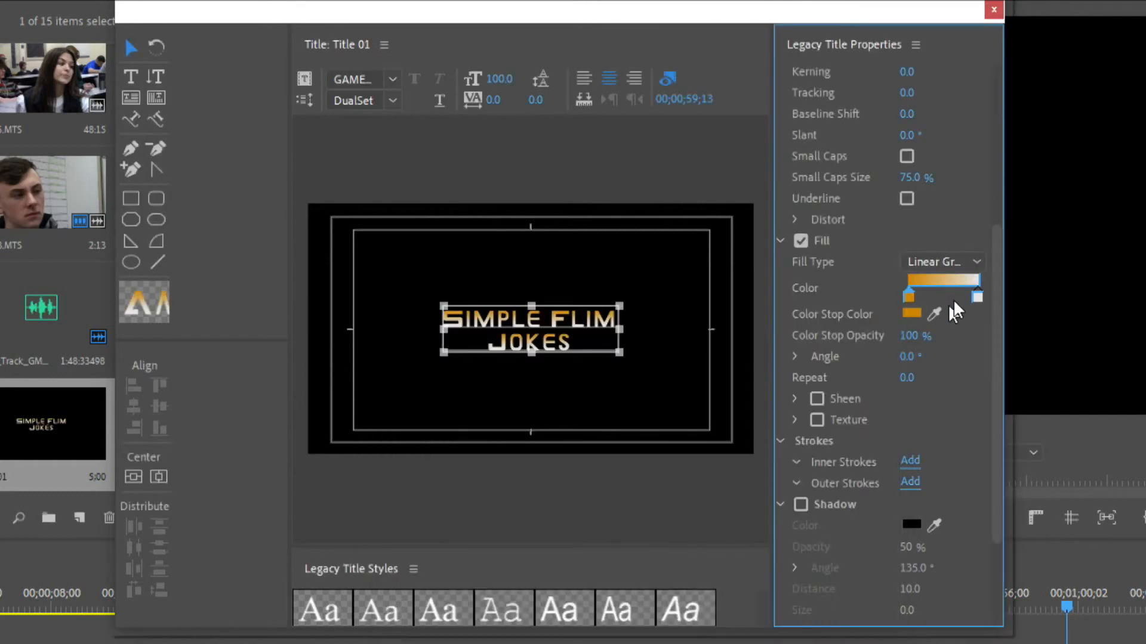
pyautogui.click(911, 313)
pyautogui.moveTo(686, 382); pyautogui.dragTo(693, 394)
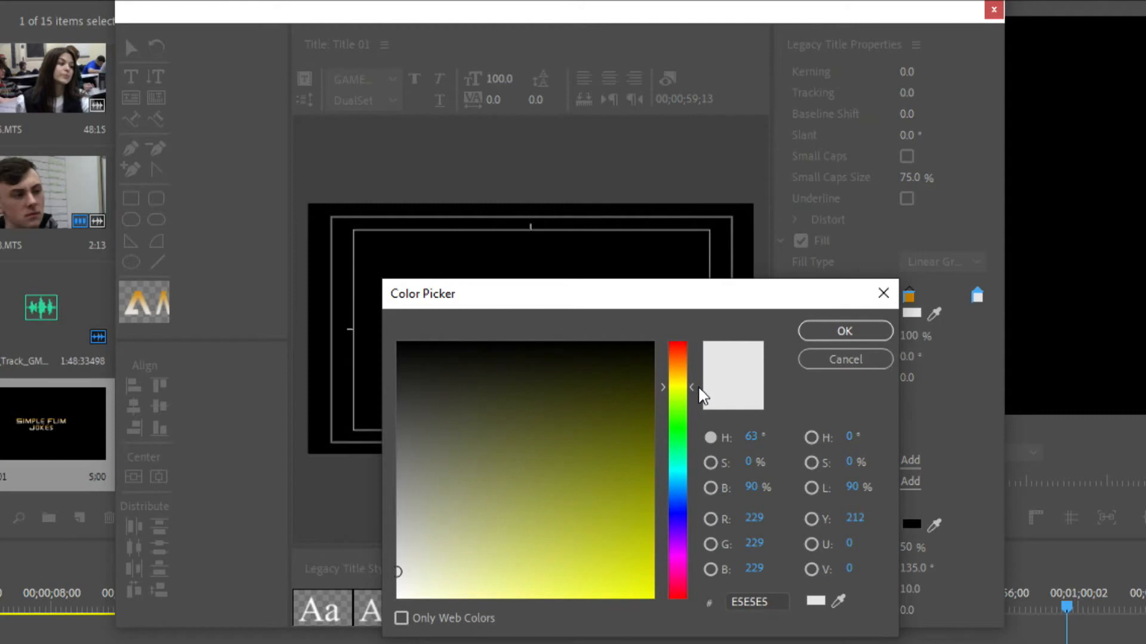
pyautogui.click(600, 575)
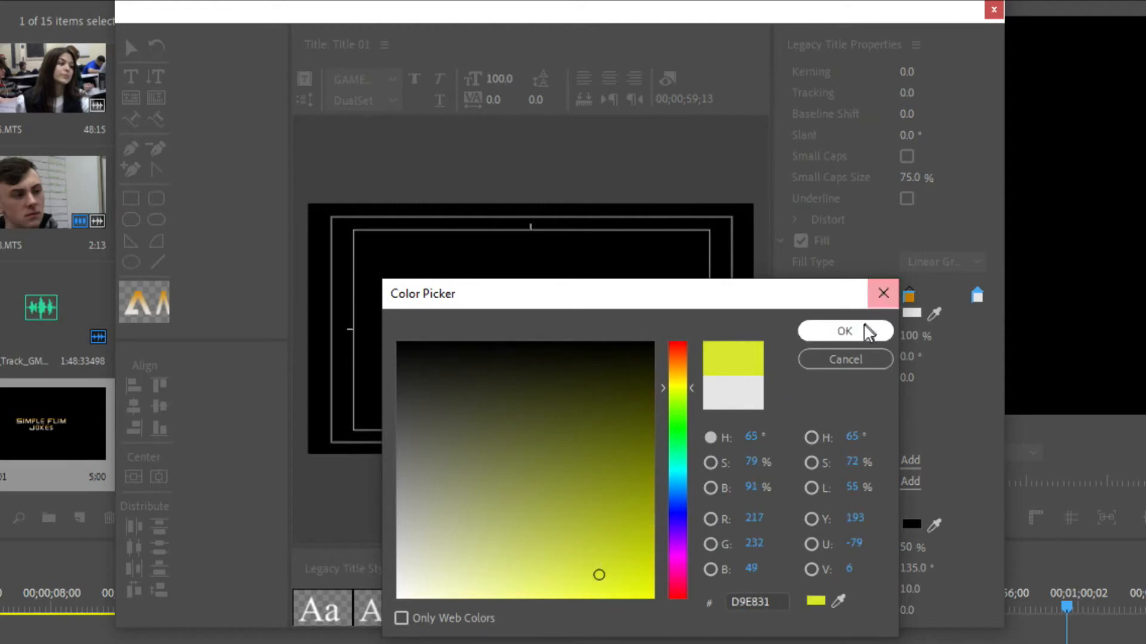
pyautogui.click(866, 333)
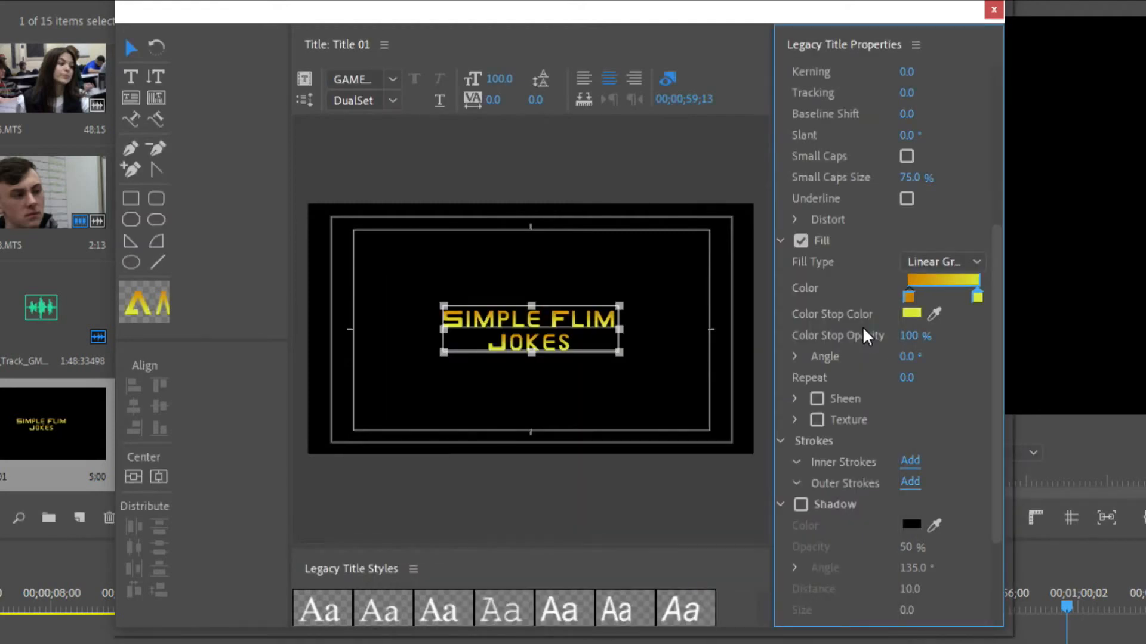
# Set the text gradient's repeat to 1 and enlarge the title text to font size 146
pyautogui.click(908, 377)
pyautogui.write('1')
pyautogui.press('Return')
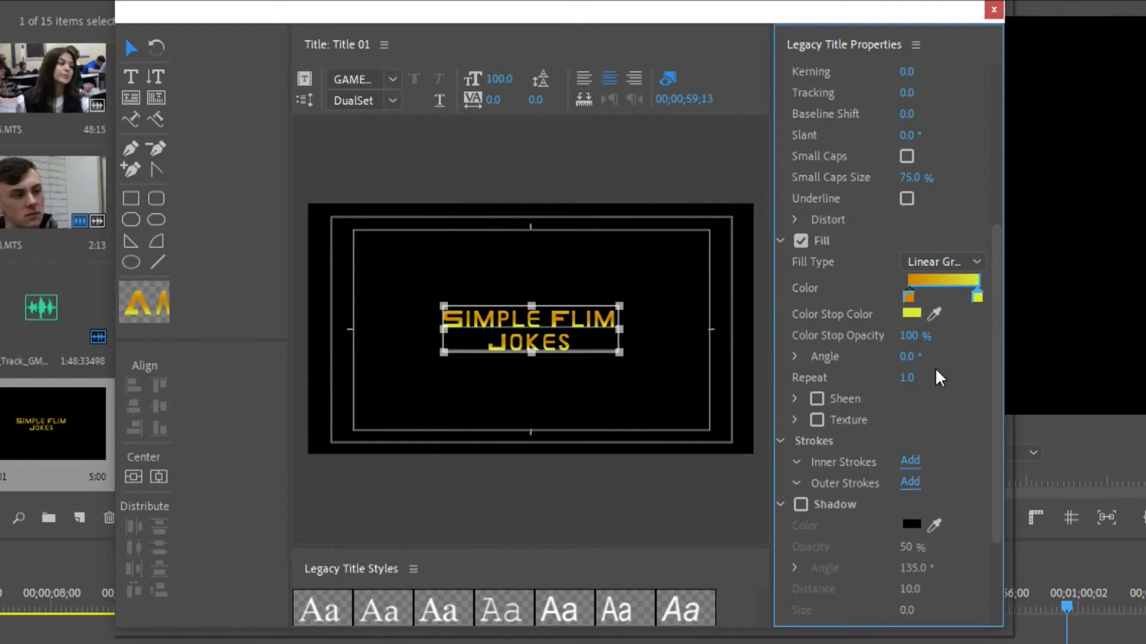
pyautogui.moveTo(503, 85); pyautogui.dragTo(507, 79)
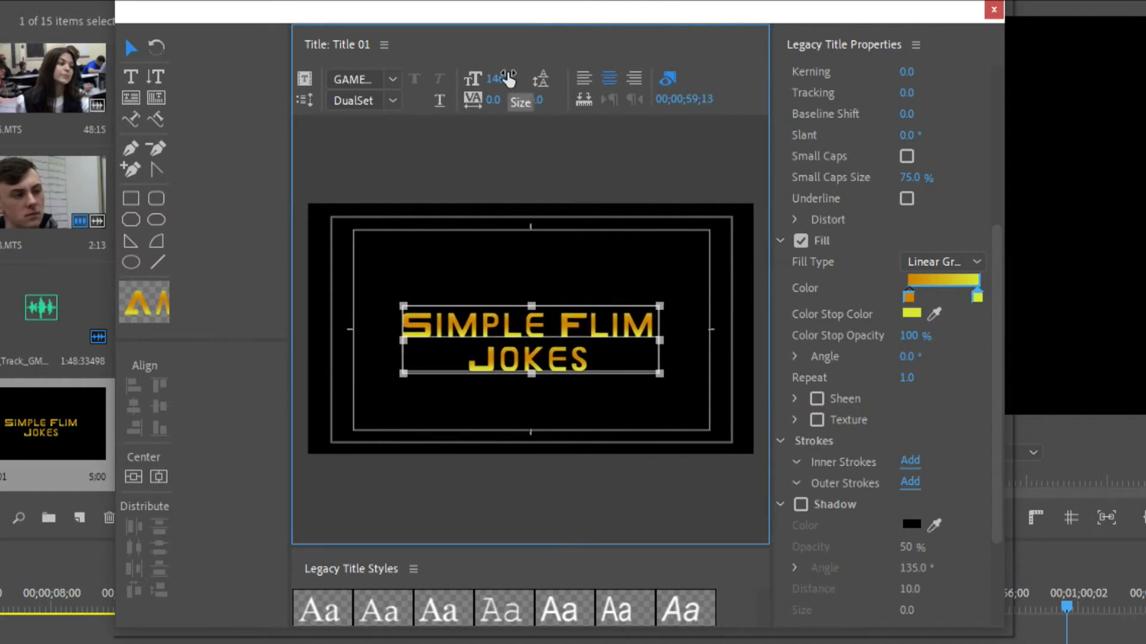
# Add a solid black outer edge stroke of size 22 to the text and show the video frame at 00;00;09;17 behind it
pyautogui.moveTo(1000, 388); pyautogui.dragTo(981, 624)
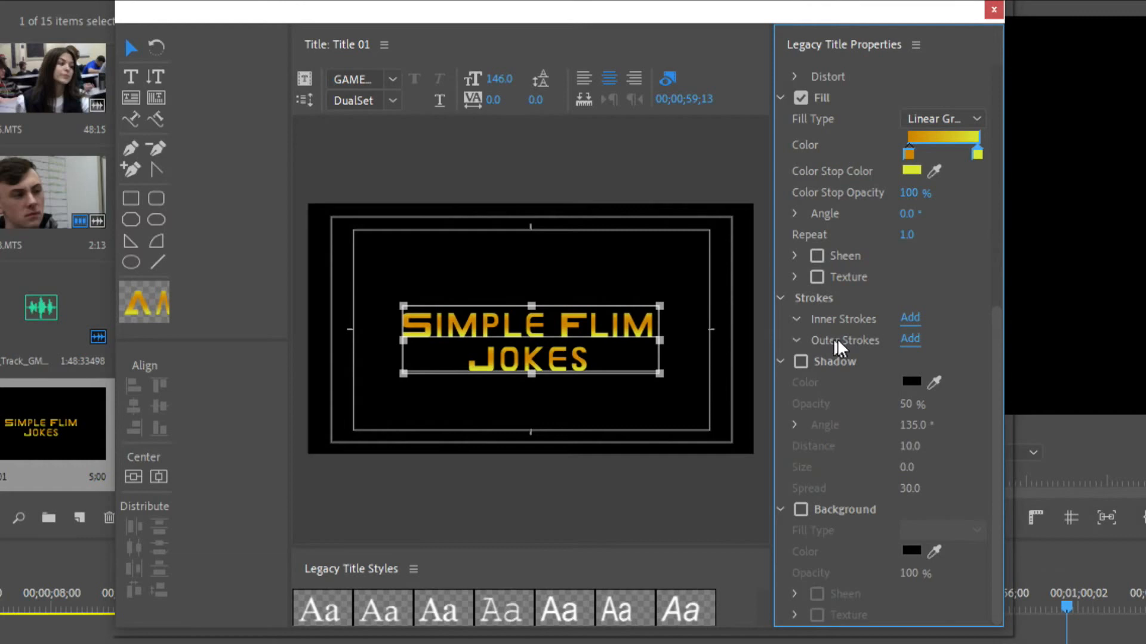
pyautogui.click(913, 346)
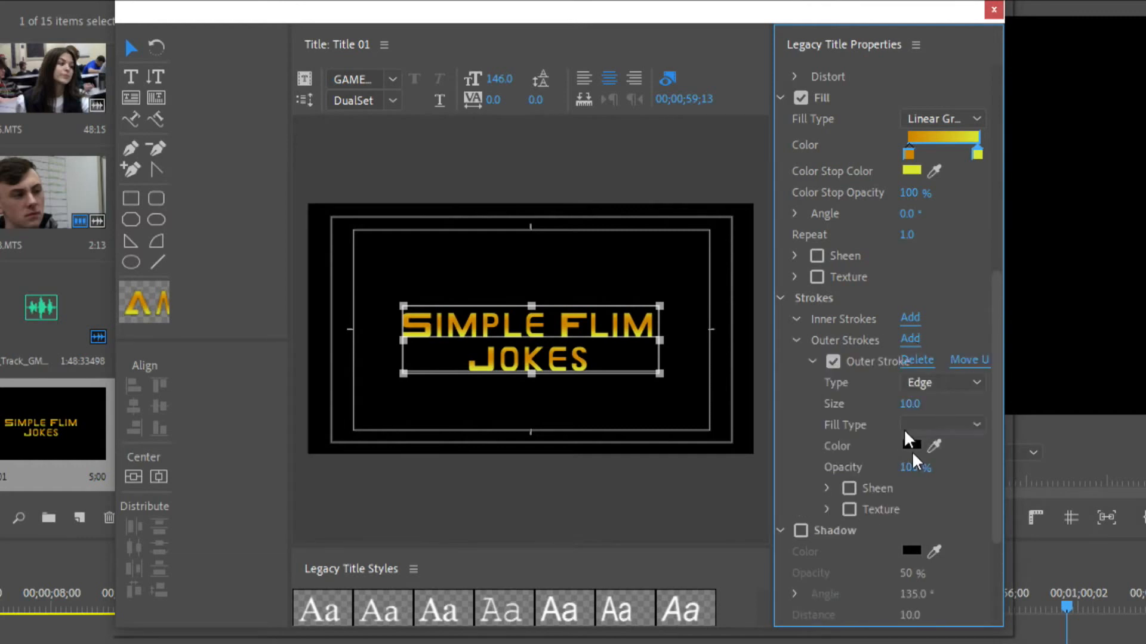
pyautogui.click(917, 399)
pyautogui.write('22')
pyautogui.press('Return')
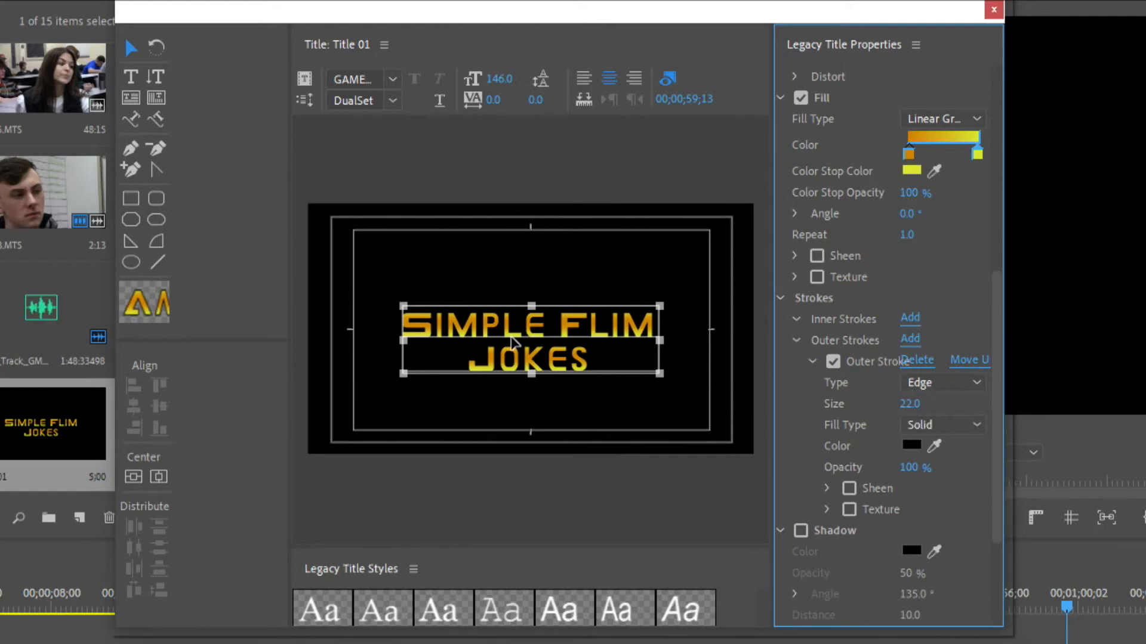
pyautogui.moveTo(77, 594); pyautogui.dragTo(86, 588)
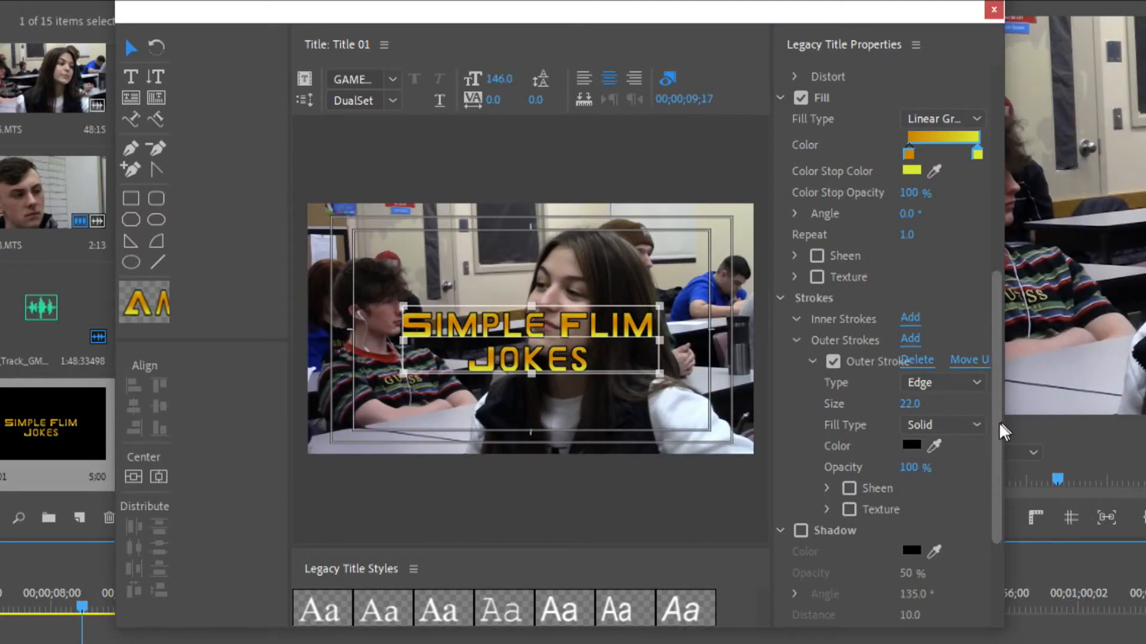
# Enable the title text's shadow and make it white (FFFFFF) at 100% opacity
pyautogui.moveTo(996, 422); pyautogui.dragTo(980, 555)
pyautogui.click(800, 362)
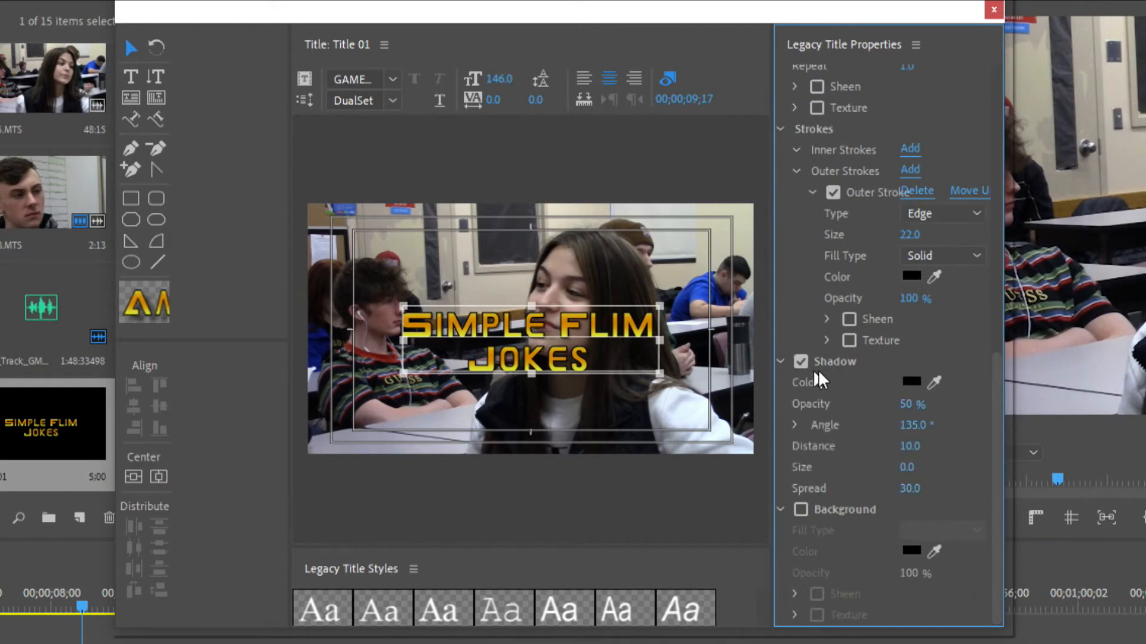
pyautogui.click(911, 382)
pyautogui.moveTo(563, 475); pyautogui.dragTo(316, 610)
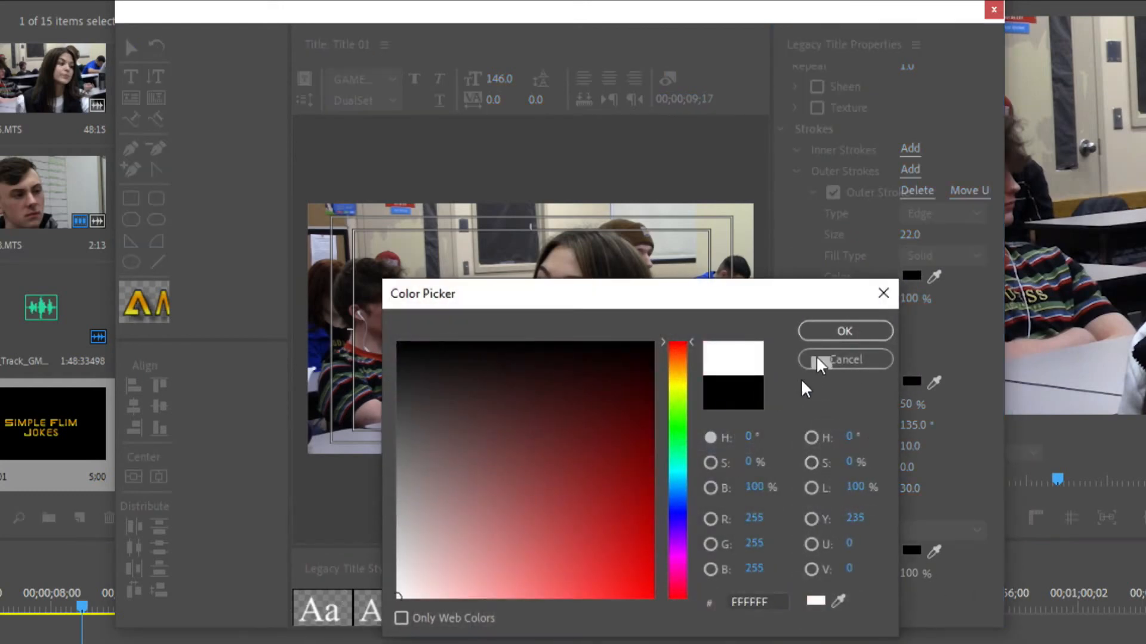
pyautogui.click(837, 334)
pyautogui.moveTo(902, 406); pyautogui.dragTo(955, 406)
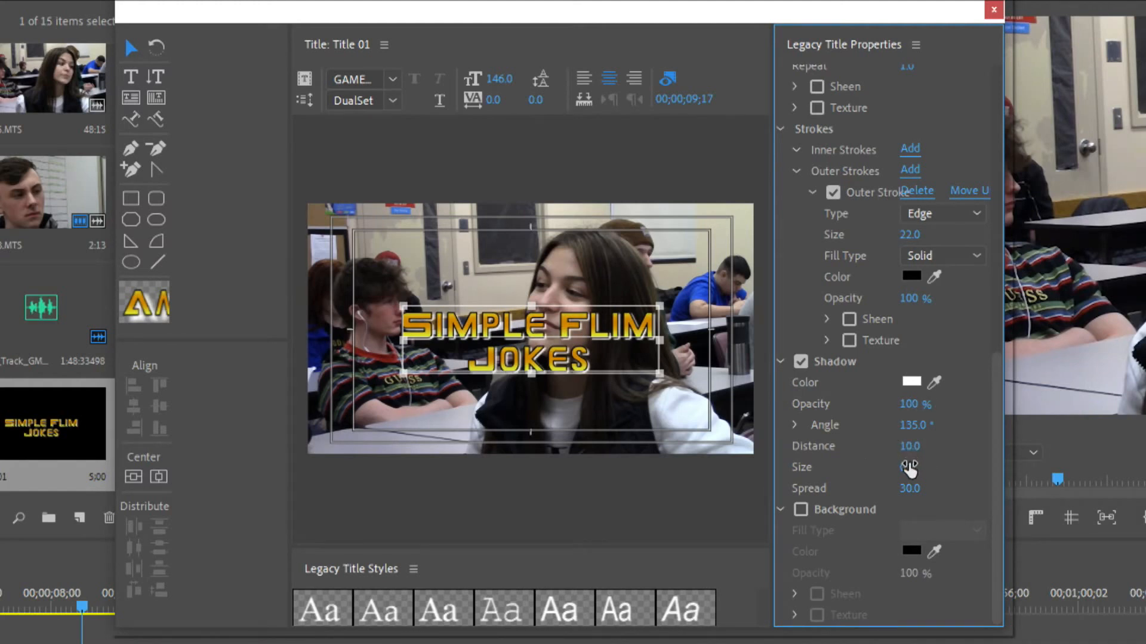
# Set the text shadow's size to 24, its spread to 74 and its distance to 39
pyautogui.moveTo(908, 468); pyautogui.dragTo(969, 490)
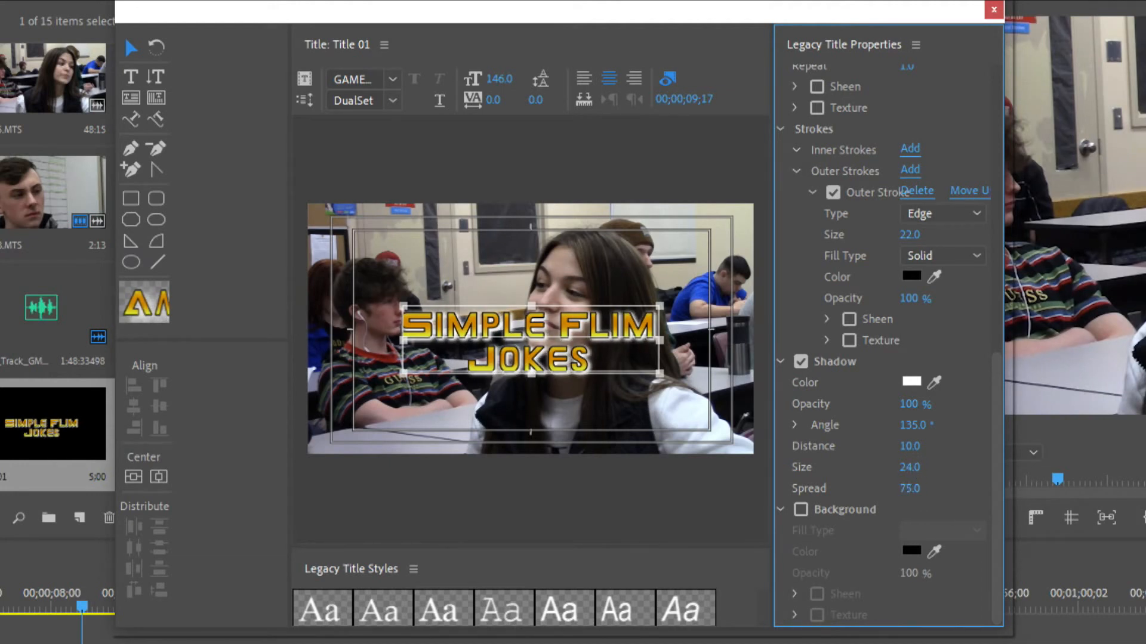
pyautogui.moveTo(908, 448); pyautogui.dragTo(946, 447)
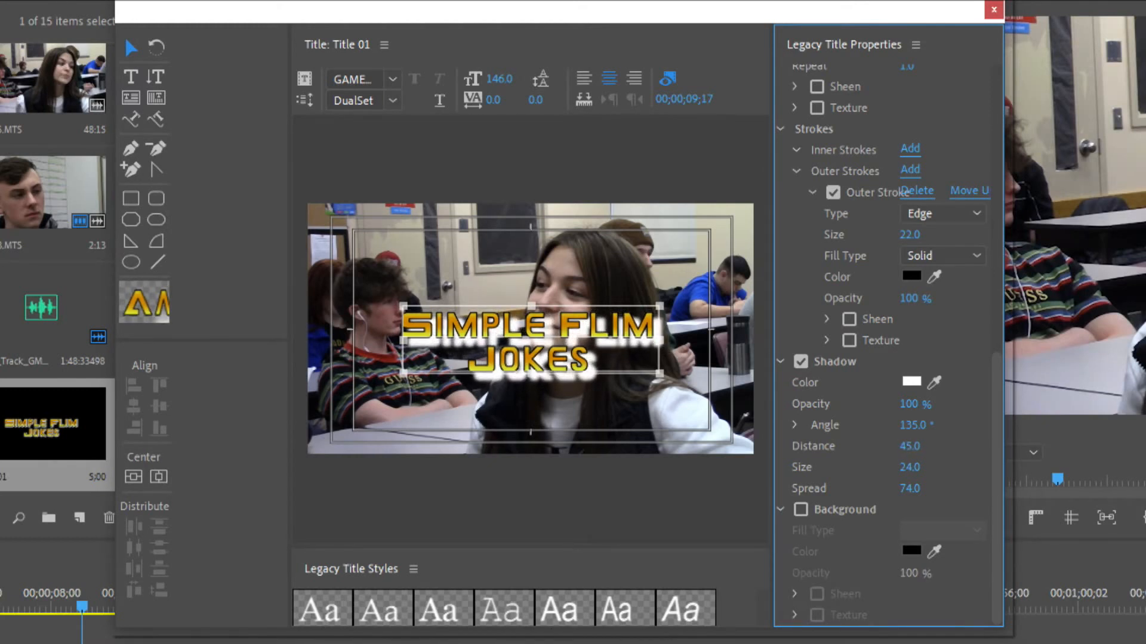
pyautogui.moveTo(944, 447)
pyautogui.mouseDown()
pyautogui.moveTo(910, 447)
pyautogui.moveTo(934, 448)
pyautogui.mouseUp()
# Enlarge the legacy title styles list and look through its presets down to the last rows
pyautogui.moveTo(696, 545); pyautogui.dragTo(695, 398)
pyautogui.moveTo(759, 504); pyautogui.dragTo(753, 619)
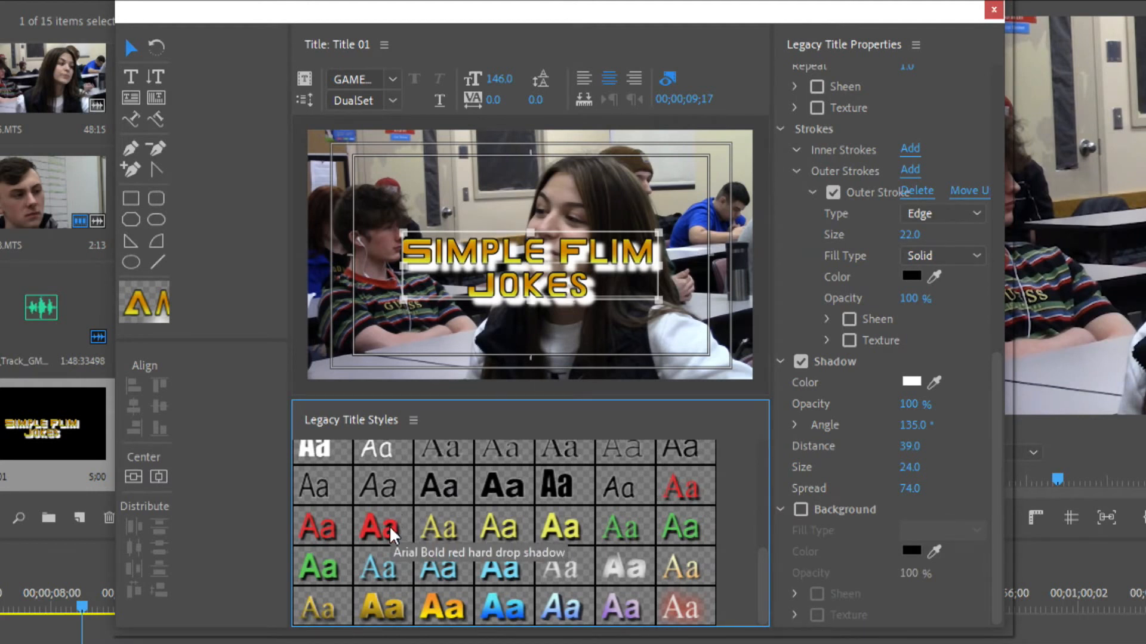
# Deselect the text, move the playhead to 00;00;58;13 and enable a title background with a 4 Color Gradient fill
pyautogui.click(687, 365)
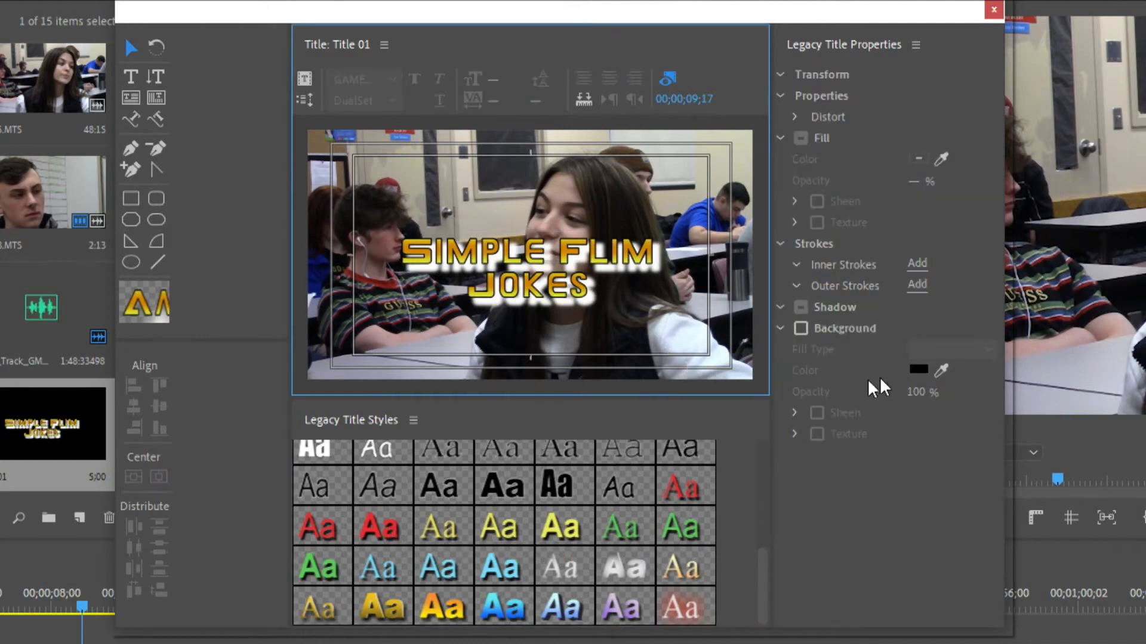
pyautogui.click(1049, 596)
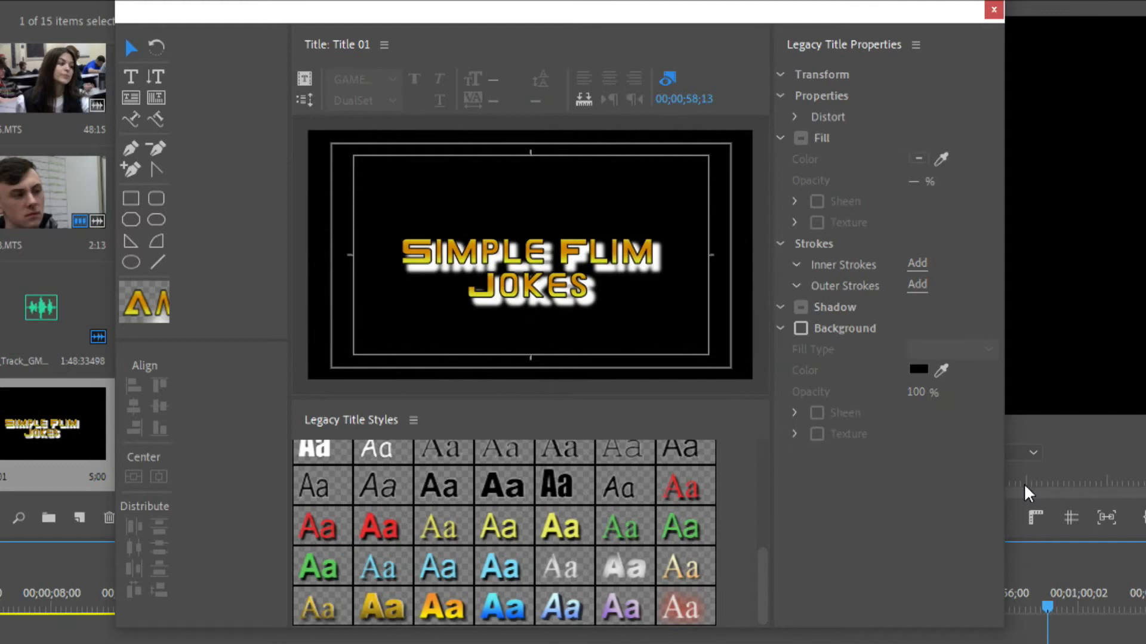
pyautogui.click(801, 327)
pyautogui.click(974, 353)
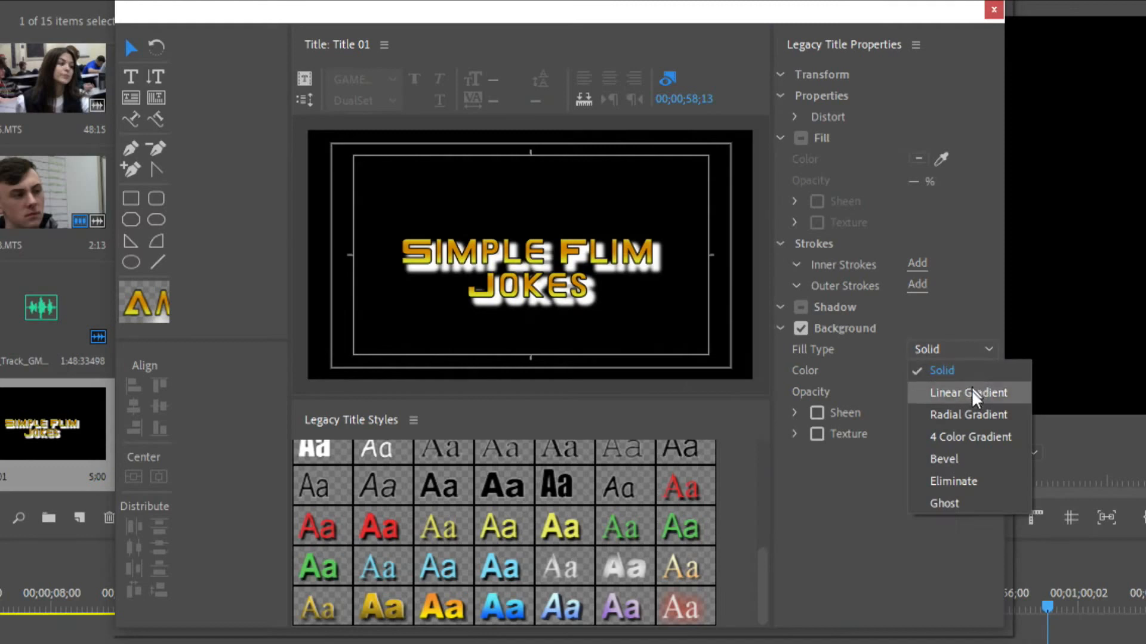
pyautogui.click(965, 437)
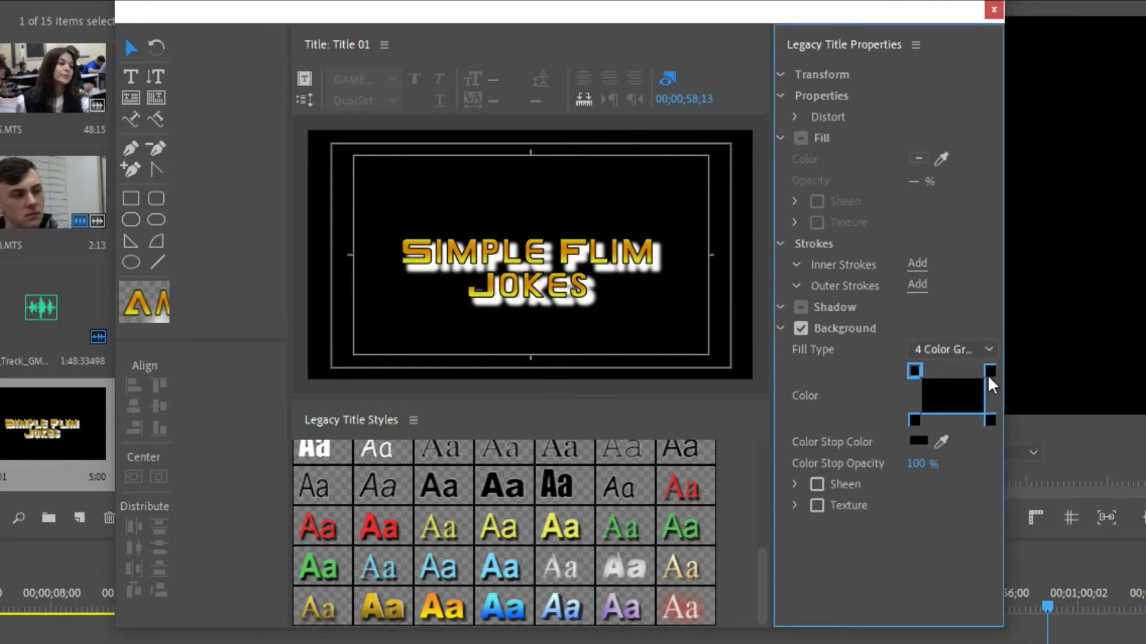
# Set the background gradient's upper-left corner color to turquoise
pyautogui.click(914, 371)
pyautogui.click(918, 441)
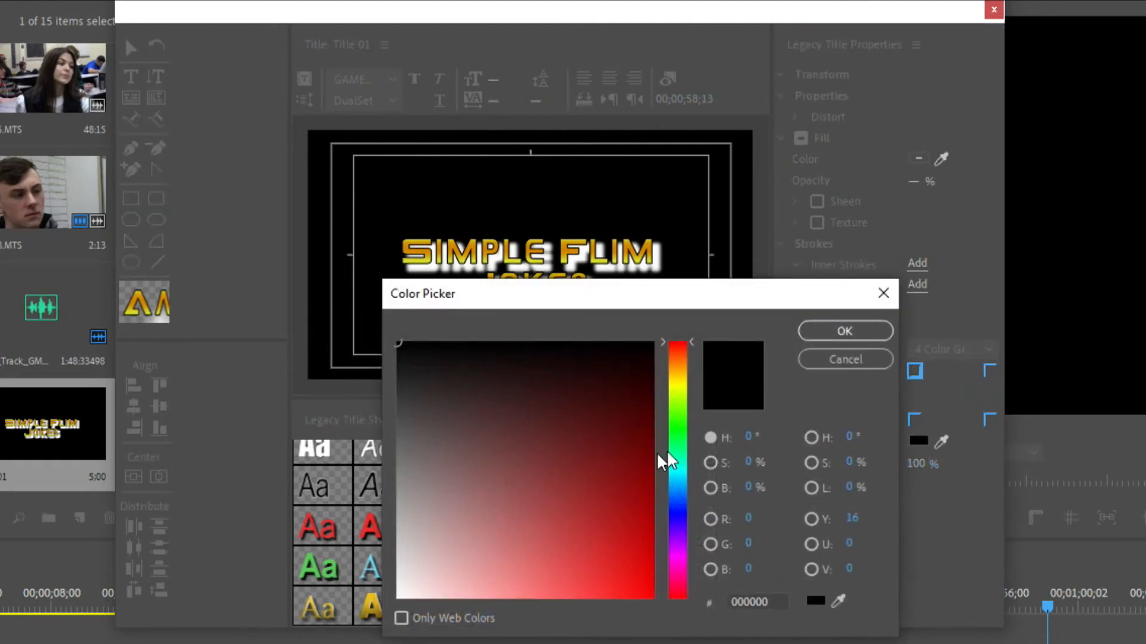
pyautogui.click(678, 473)
pyautogui.moveTo(604, 524); pyautogui.dragTo(576, 567)
pyautogui.click(871, 340)
# Set the background gradient's upper-right corner color to light blue ACD5FF
pyautogui.click(988, 372)
pyautogui.click(918, 442)
pyautogui.moveTo(679, 484); pyautogui.dragTo(680, 491)
pyautogui.moveTo(496, 582); pyautogui.dragTo(480, 620)
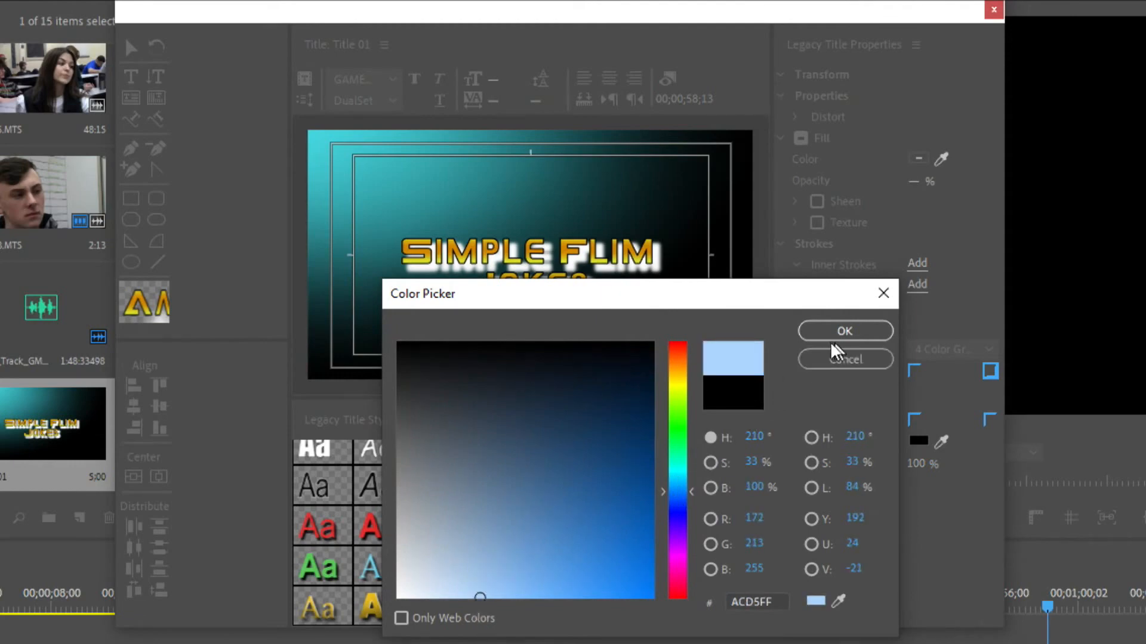
pyautogui.click(834, 330)
# Set the background gradient's lower-left corner color to blue 0000FF
pyautogui.click(911, 422)
pyautogui.click(913, 444)
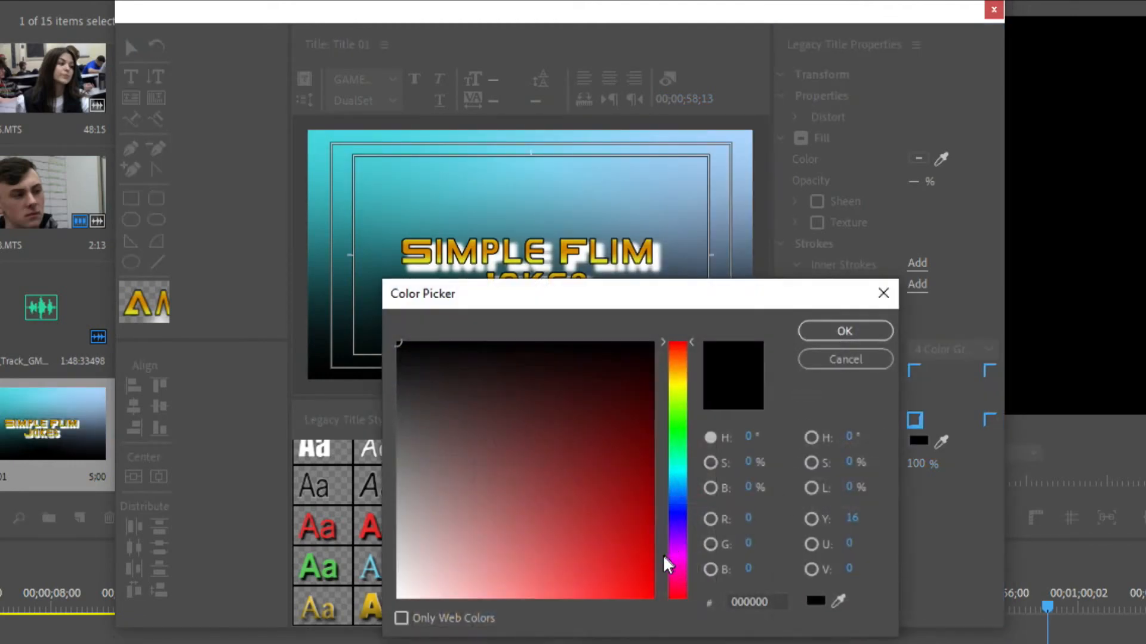
pyautogui.click(680, 476)
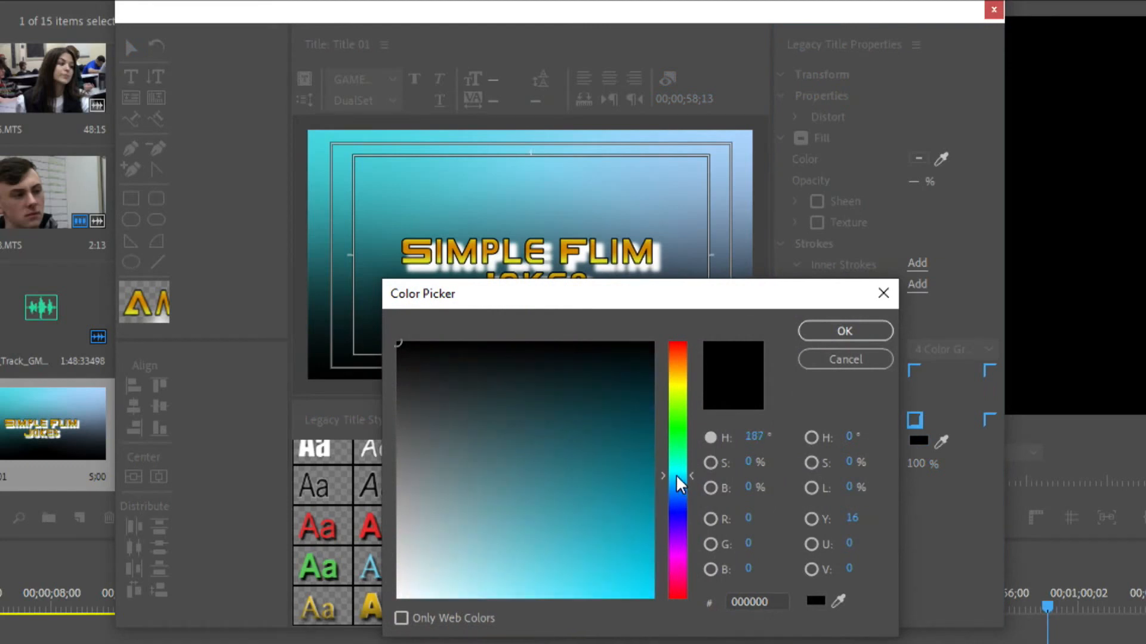
pyautogui.click(683, 509)
pyautogui.click(652, 596)
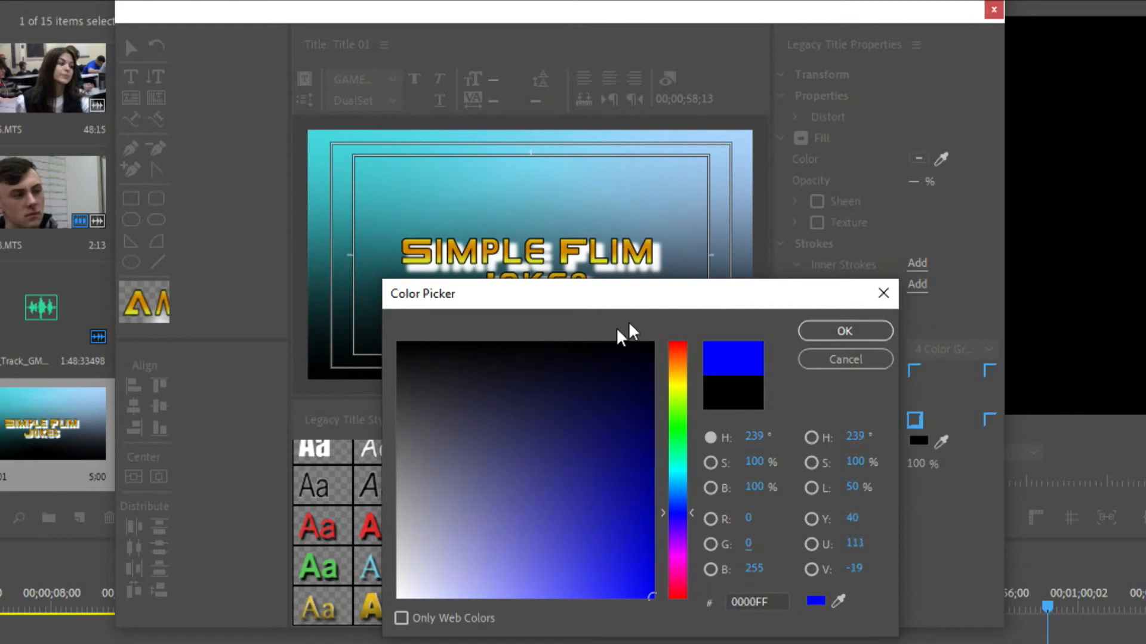
pyautogui.click(821, 331)
# Sample the lower-left corner's blue for the background gradient's lower-right corner color
pyautogui.click(989, 421)
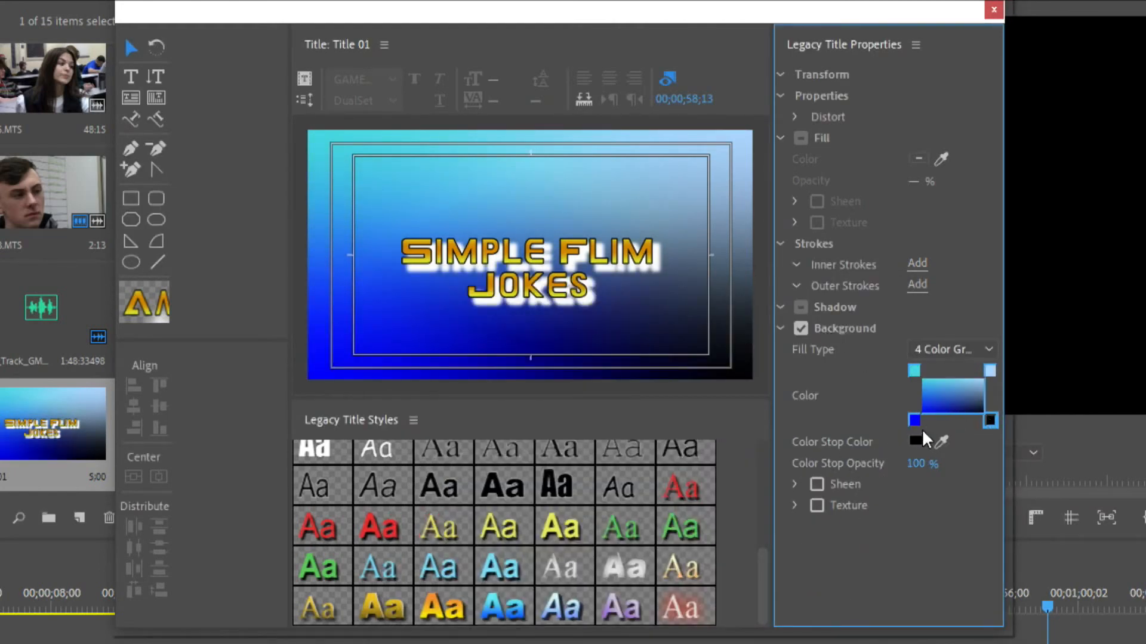
pyautogui.moveTo(942, 428); pyautogui.dragTo(922, 412)
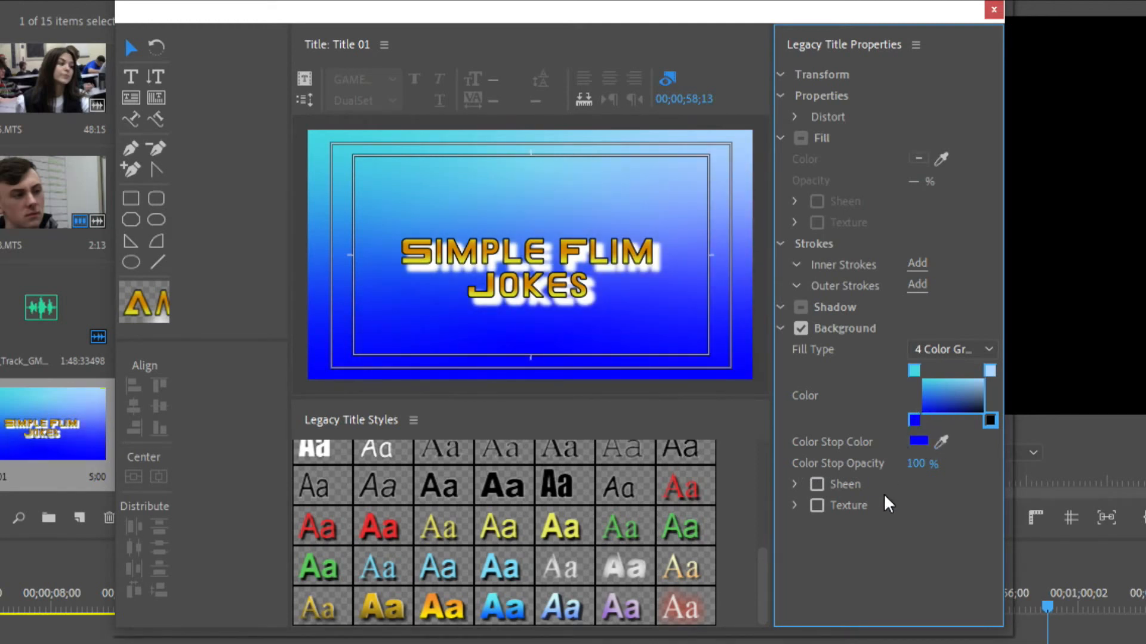
# Center the title text in the frame along the missing axis and close the title editor
pyautogui.click(132, 49)
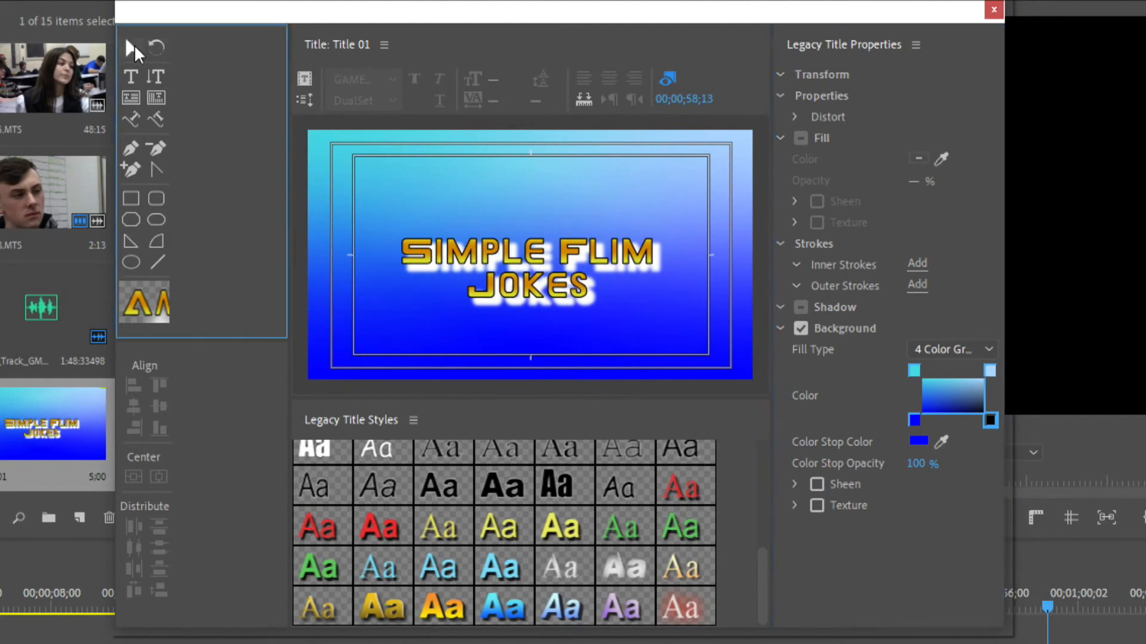
pyautogui.click(542, 291)
pyautogui.click(159, 477)
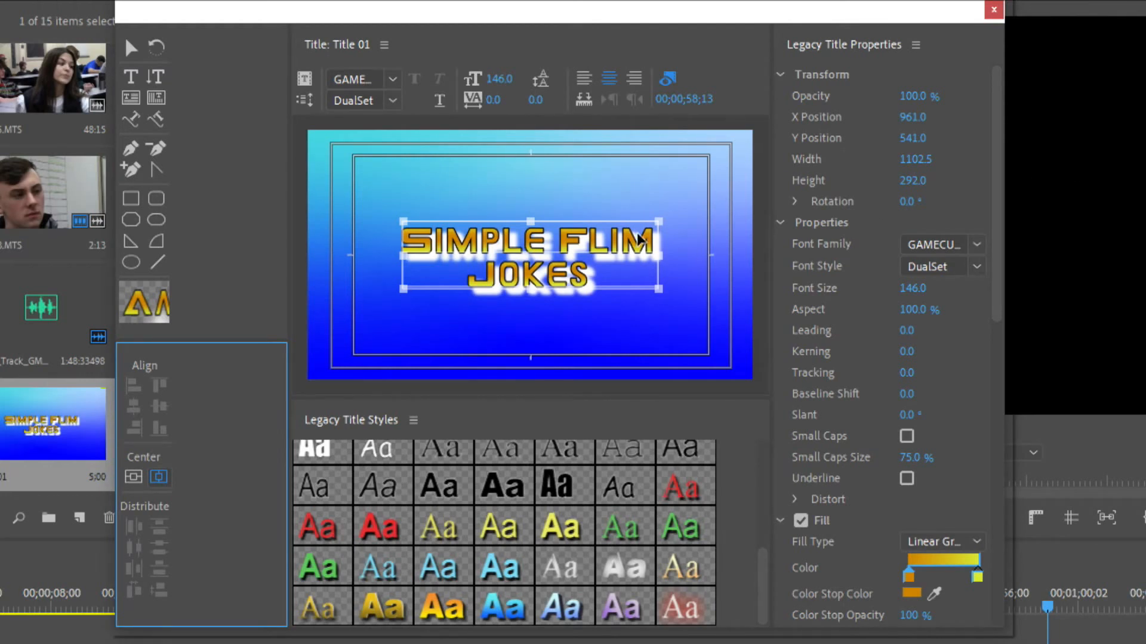
pyautogui.click(994, 10)
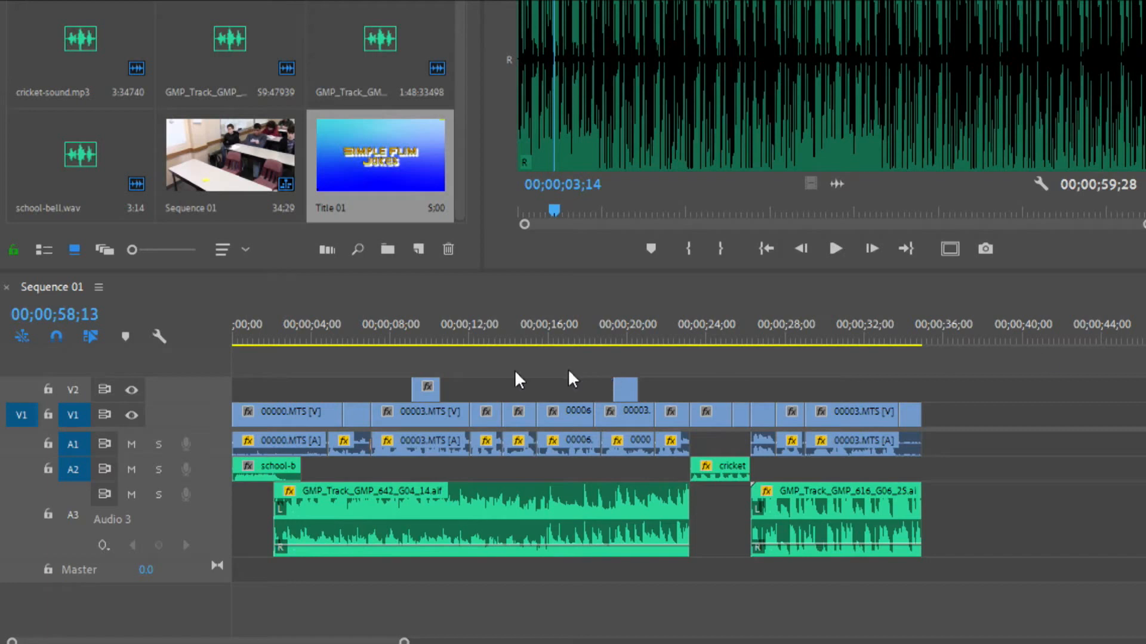
# Select all clips in Sequence 01 and shift them together about nine seconds later to free the start of the timeline
pyautogui.click(290, 392)
pyautogui.click(328, 366)
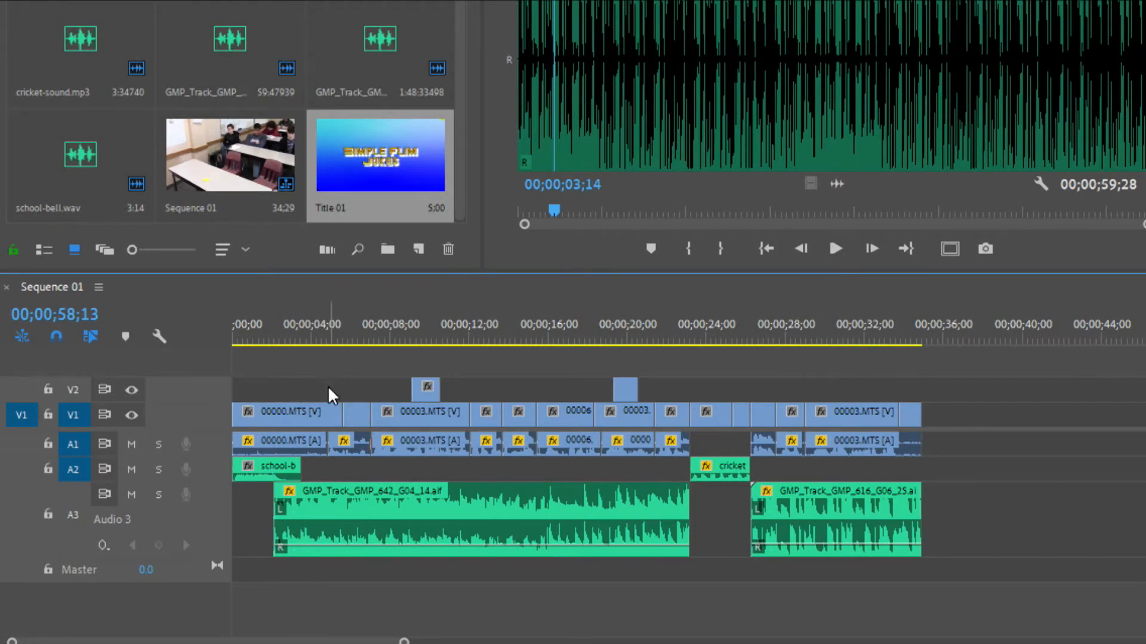
pyautogui.hotkey('ctrl', 'a')
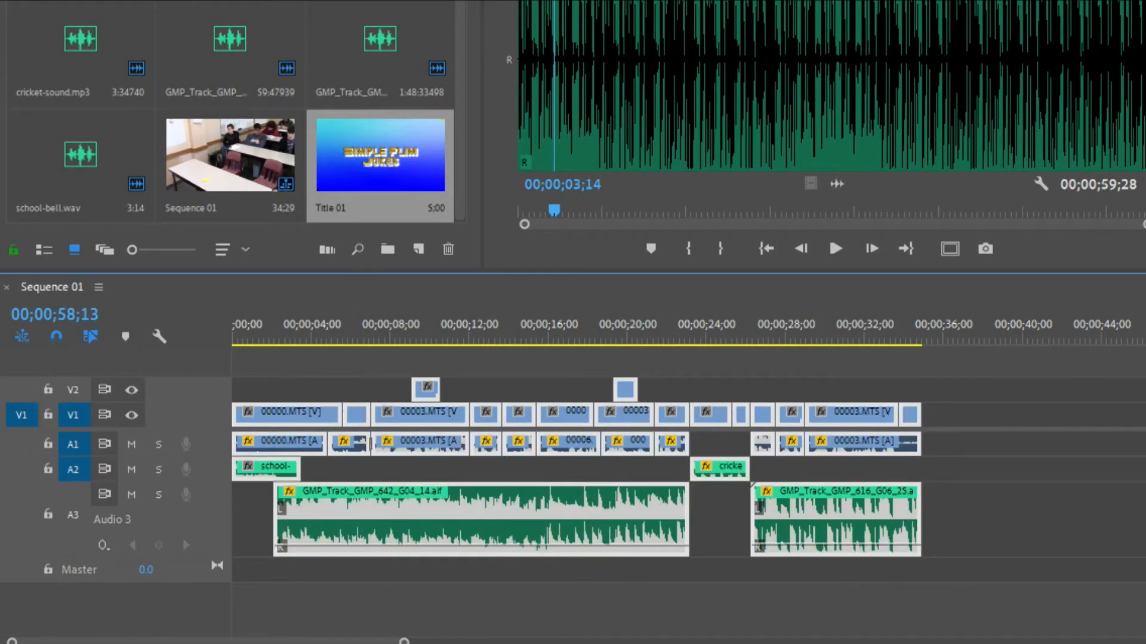
pyautogui.moveTo(262, 412); pyautogui.dragTo(349, 415)
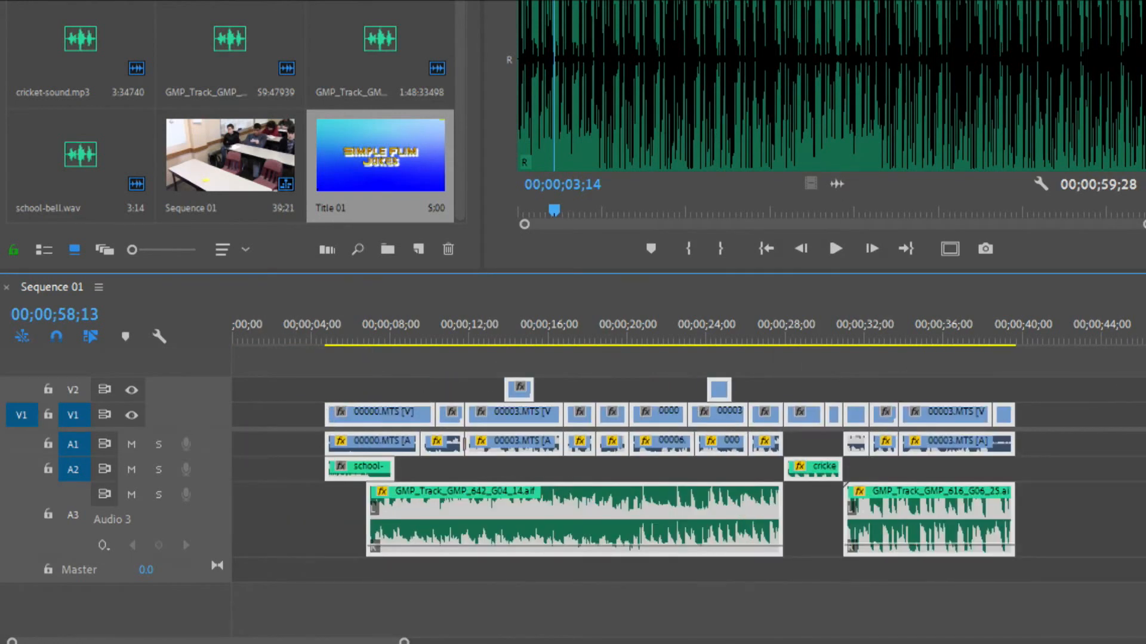
pyautogui.moveTo(389, 172); pyautogui.dragTo(1003, 360)
pyautogui.moveTo(371, 412); pyautogui.dragTo(455, 413)
# Place Title 01 on V1 at the start of the sequence and ripple delete the gap after it
pyautogui.moveTo(370, 191); pyautogui.dragTo(221, 412)
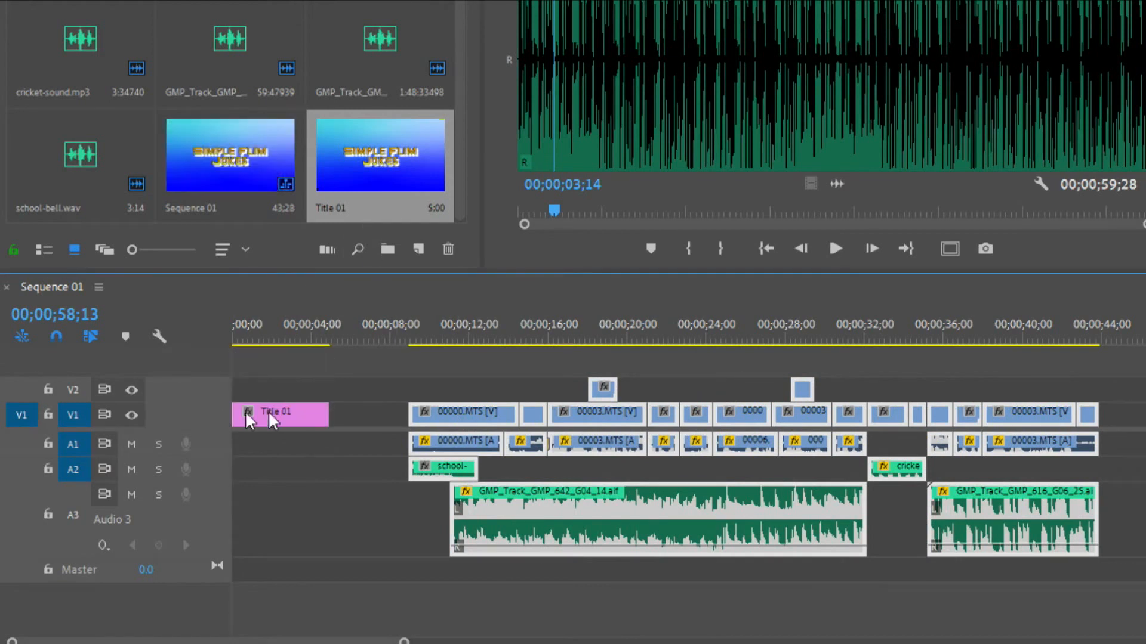
pyautogui.rightClick(362, 408)
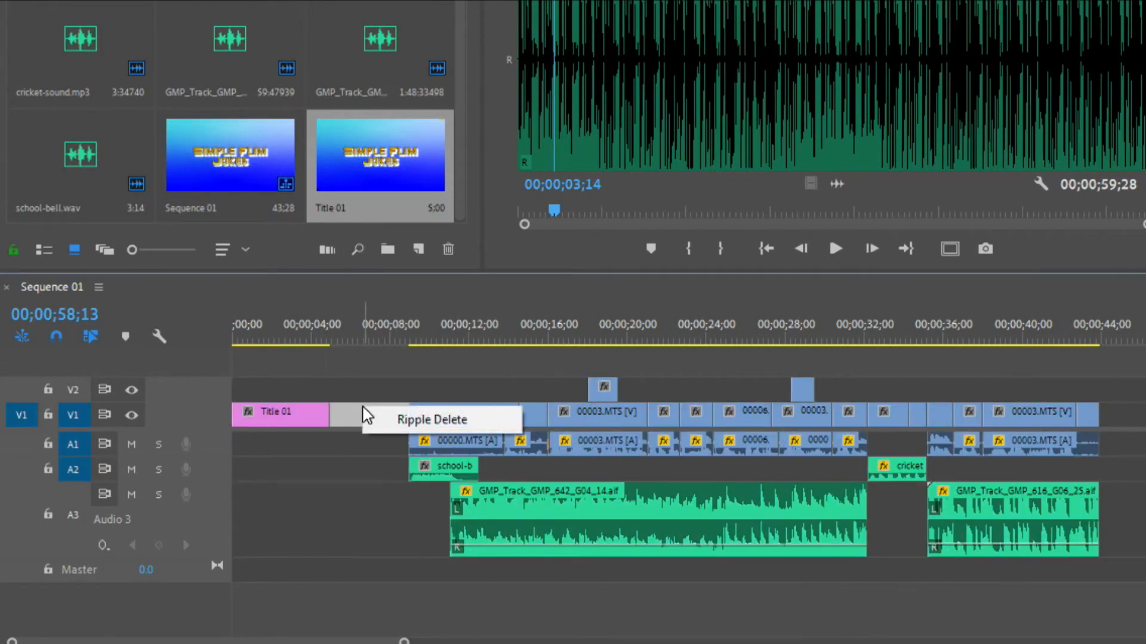
pyautogui.click(380, 420)
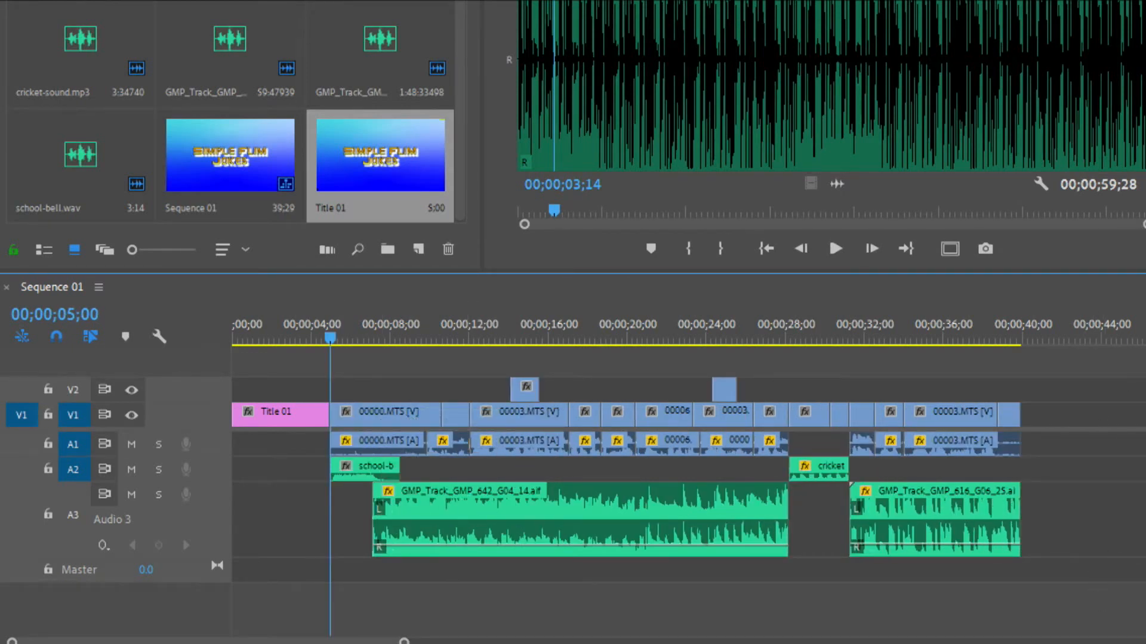
# Move the GMP_Track_GMP_642_G04_14.aif music clip to the sequence start and extend its end to where cricket-sound.mp3 begins
pyautogui.moveTo(399, 639); pyautogui.dragTo(288, 629)
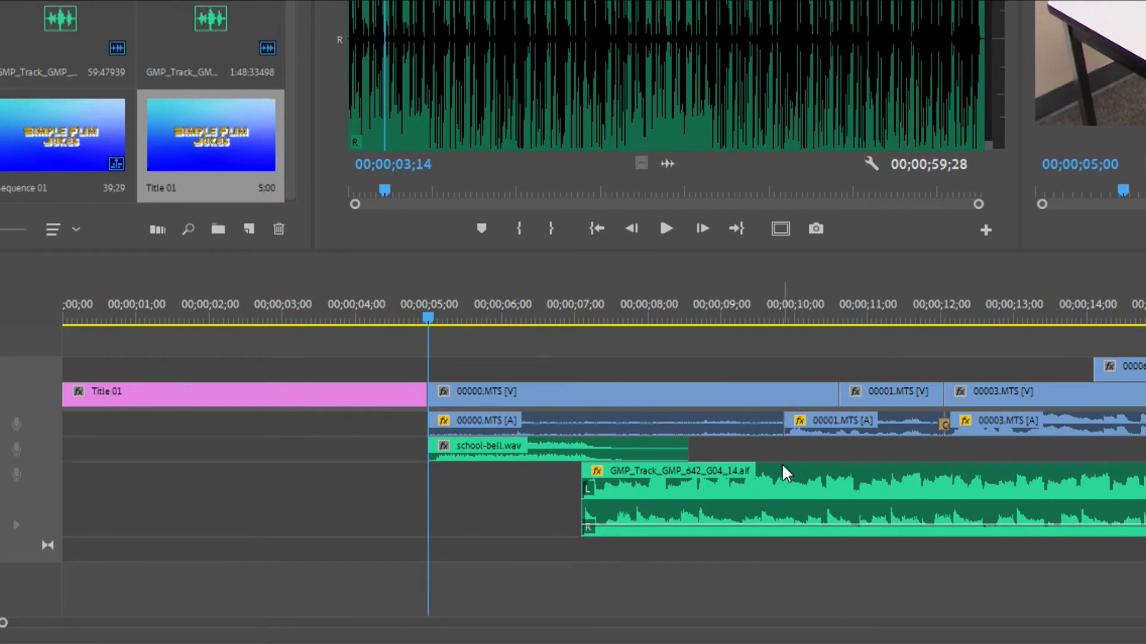
pyautogui.moveTo(771, 486); pyautogui.dragTo(248, 482)
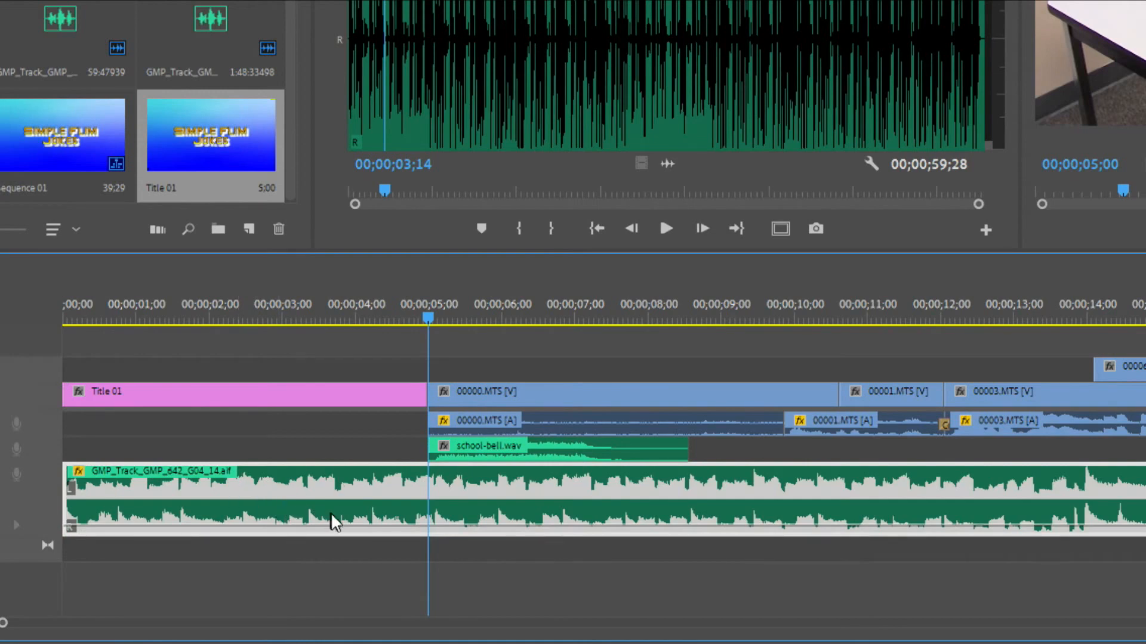
pyautogui.scroll(-10, 566, 500)
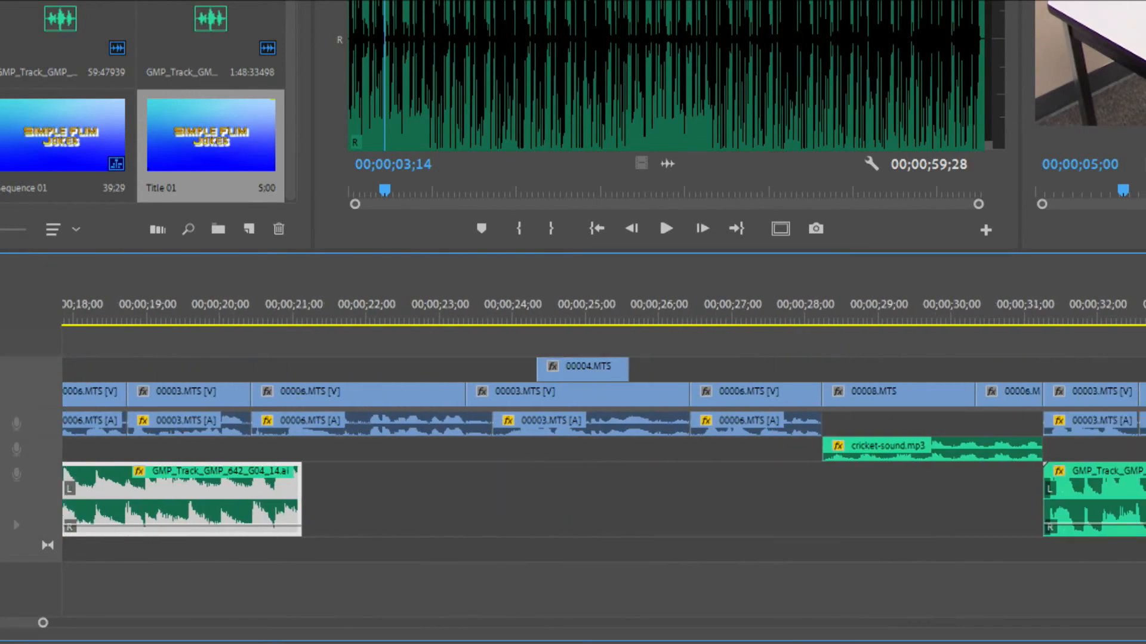
pyautogui.moveTo(338, 456); pyautogui.dragTo(749, 579)
pyautogui.click(295, 488)
pyautogui.moveTo(295, 489); pyautogui.dragTo(808, 533)
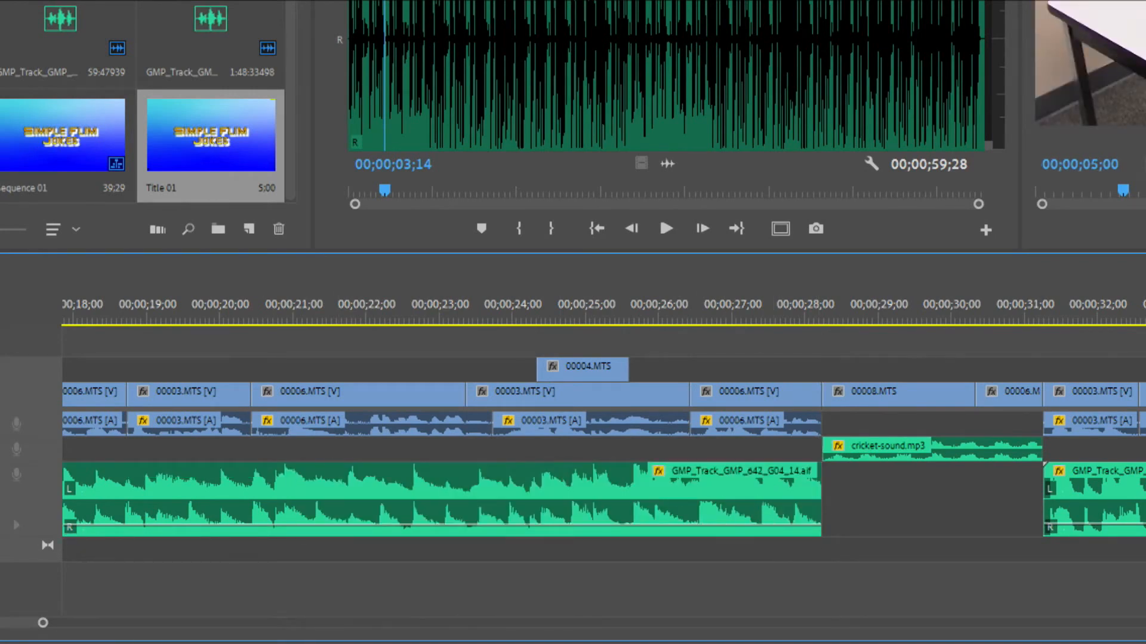
# Play the sequence from the beginning to check the title with its music and the cut to the first clip
pyautogui.hscroll(-10, 603, 466)
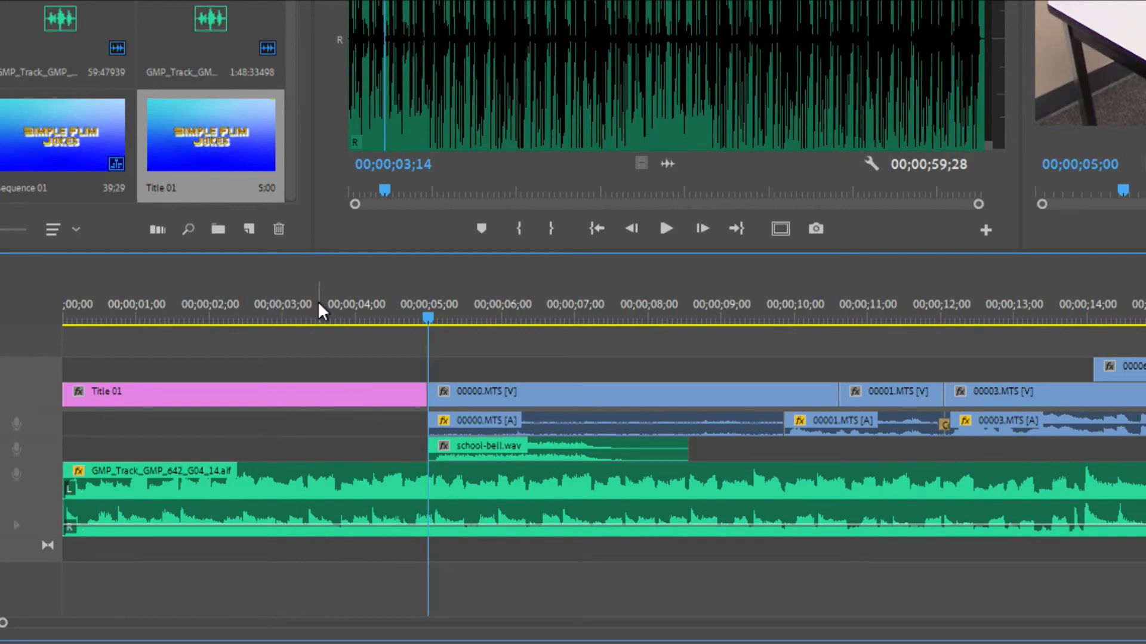
pyautogui.press('Home')
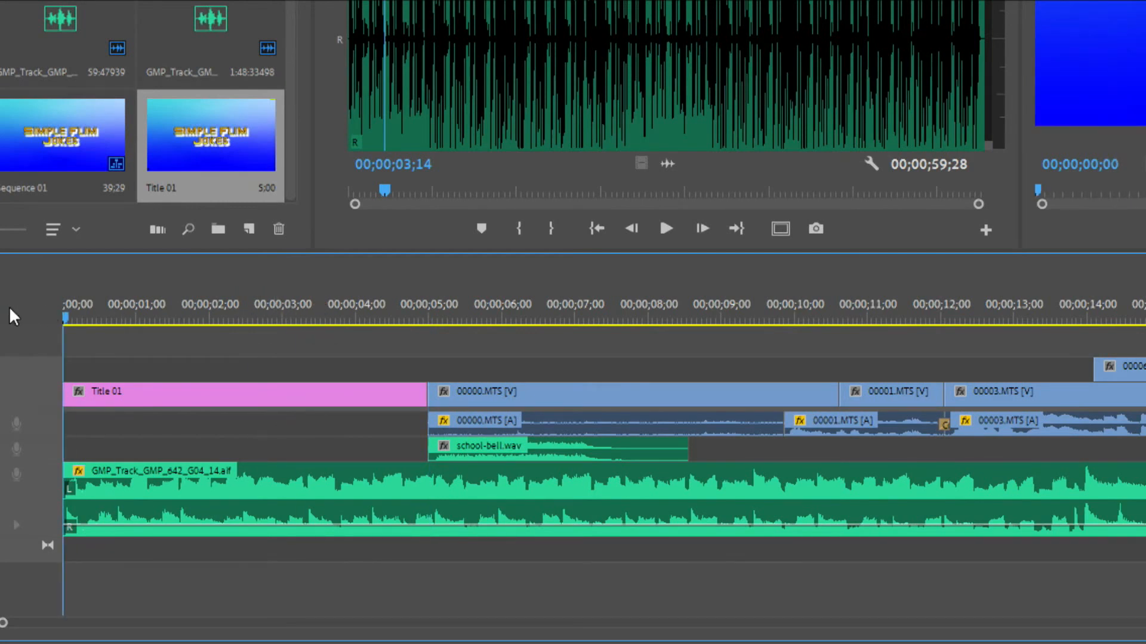
pyautogui.press('space')
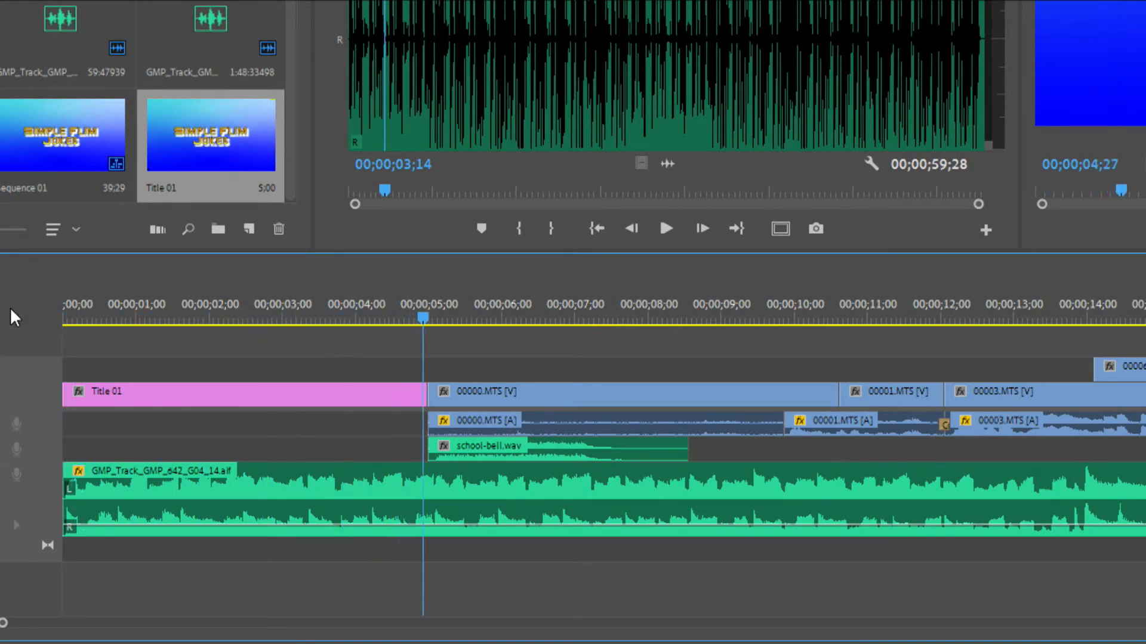
pyautogui.press('space')
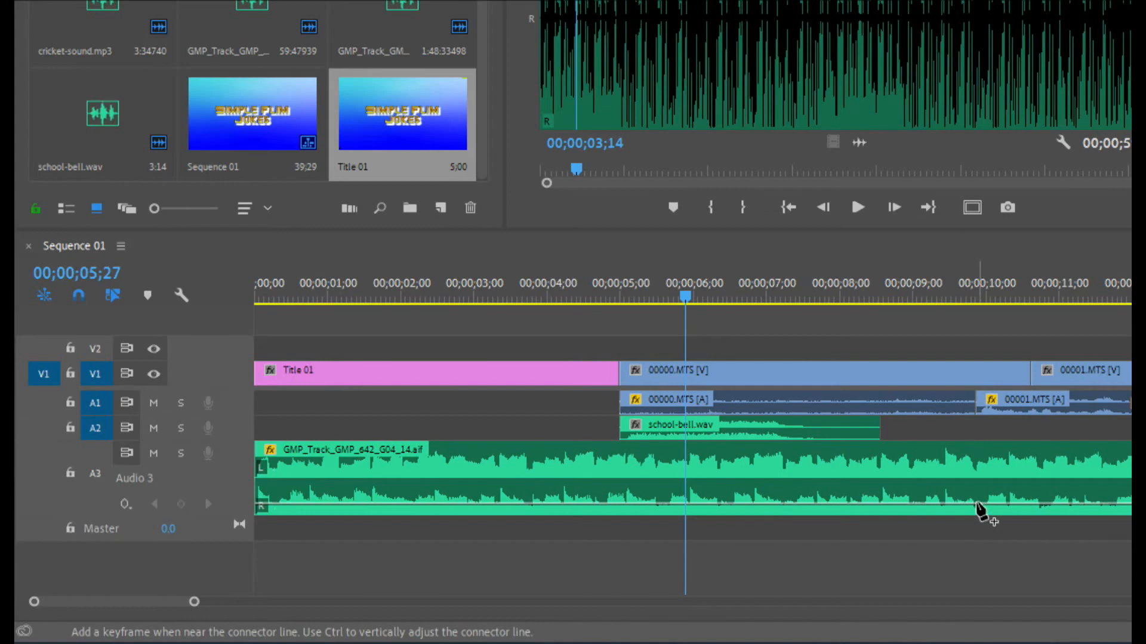
# Add music volume keyframes where the 00001.MTS audio starts and at 00;00;08;29, raising the earlier one so the music starts louder
pyautogui.click(976, 510)
pyautogui.moveTo(976, 510)
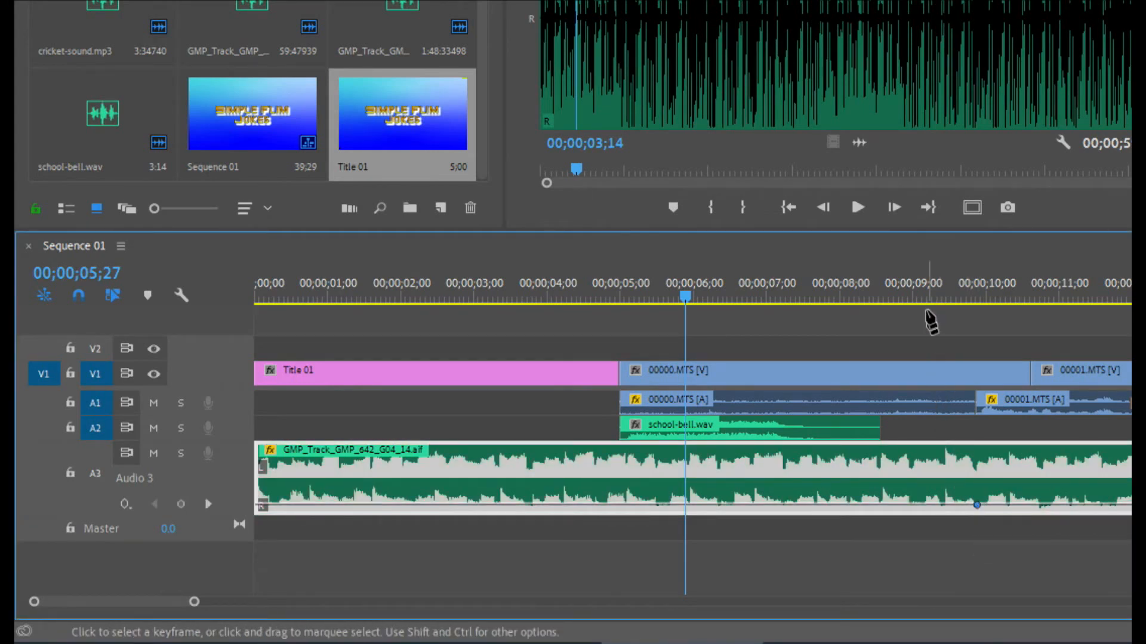
pyautogui.moveTo(922, 298); pyautogui.dragTo(906, 540)
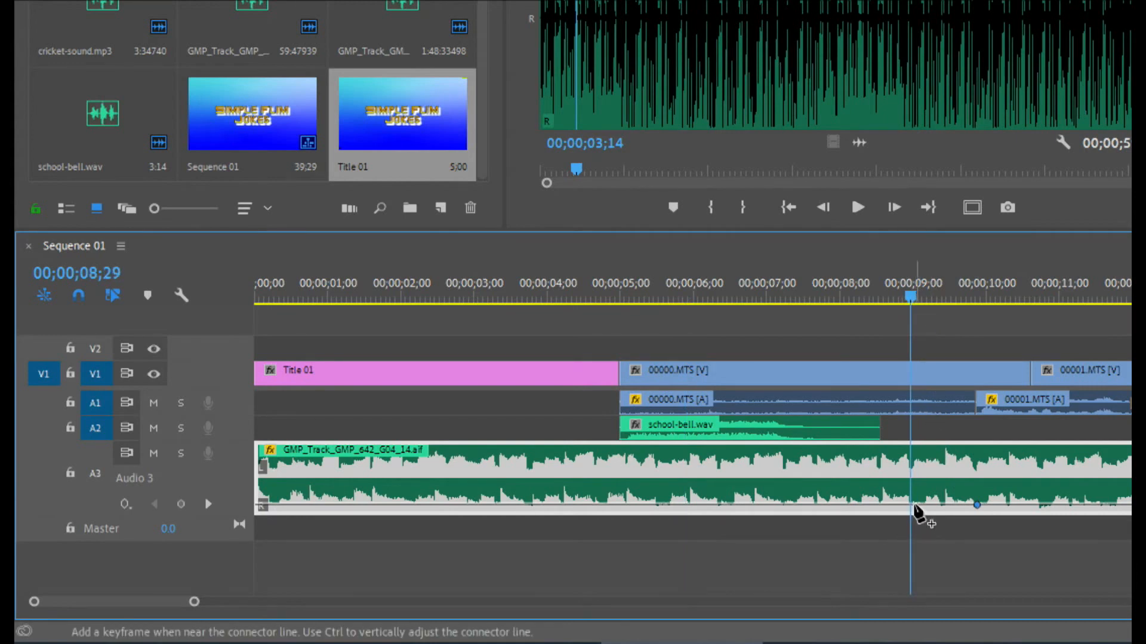
pyautogui.moveTo(910, 505); pyautogui.dragTo(910, 493)
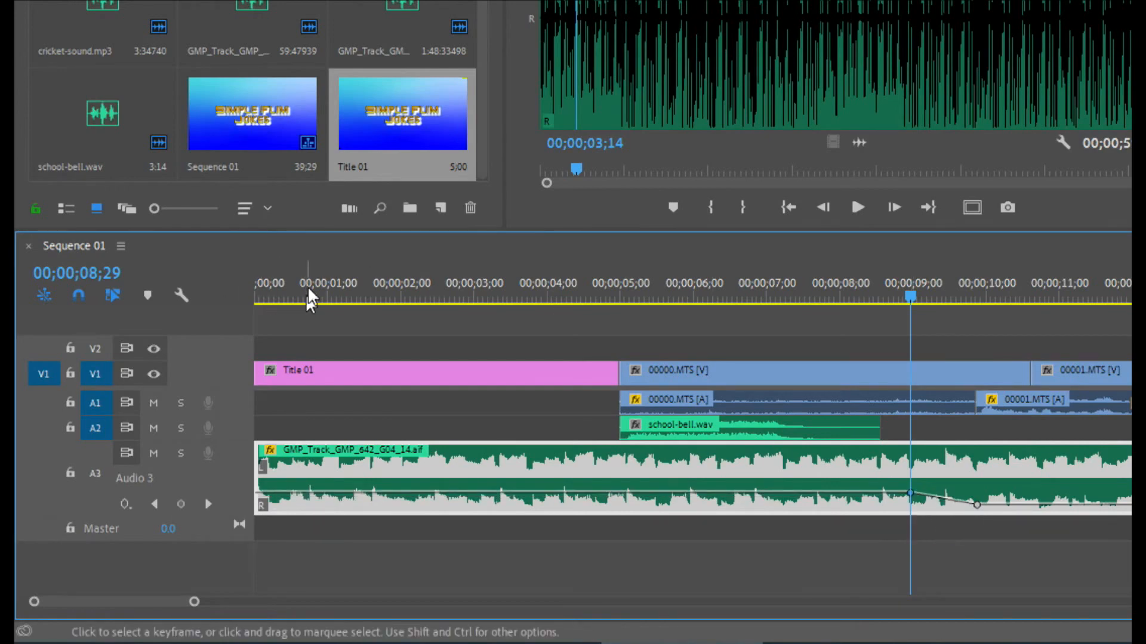
# Play the opening from the start past the music's volume drop and inspect the volume keyframes on track A1
pyautogui.moveTo(304, 298); pyautogui.dragTo(152, 283)
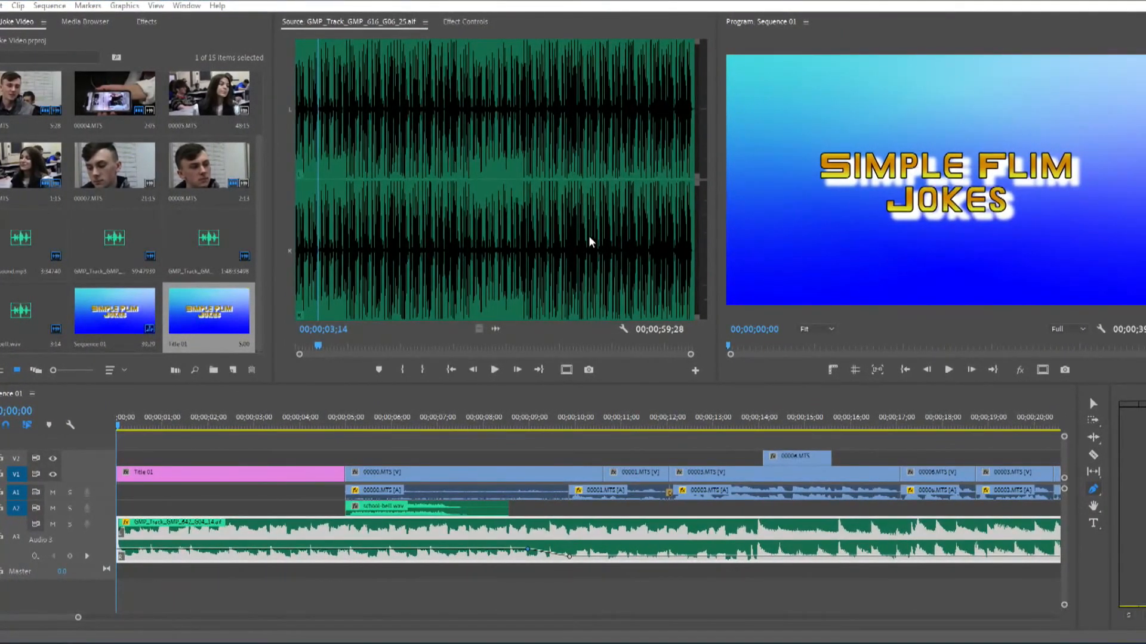
pyautogui.click(94, 413)
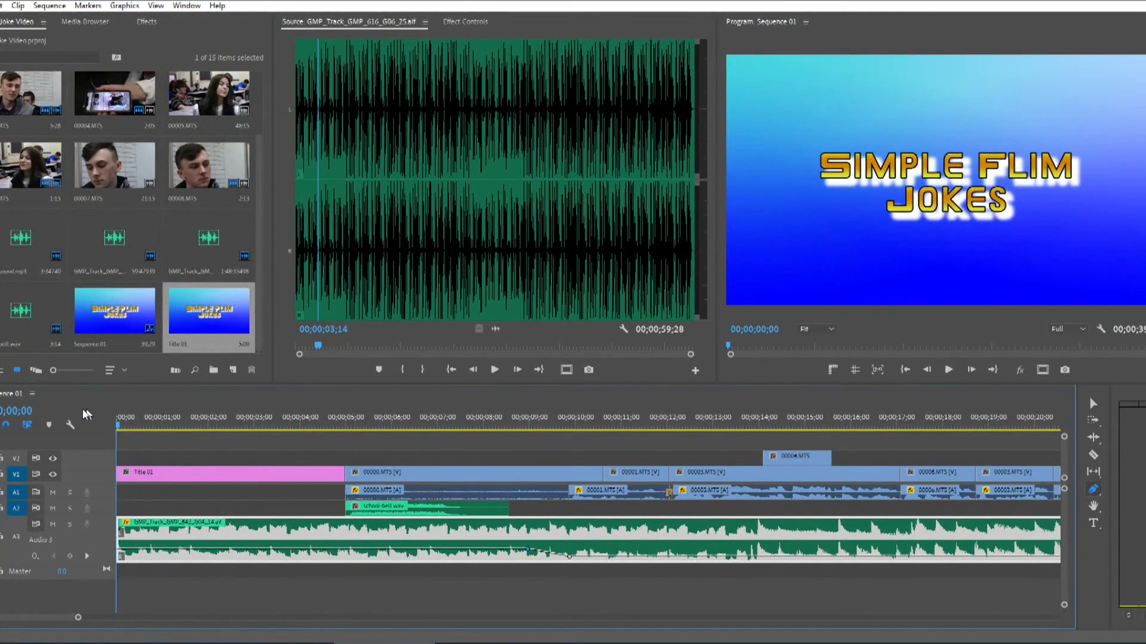
pyautogui.press('space')
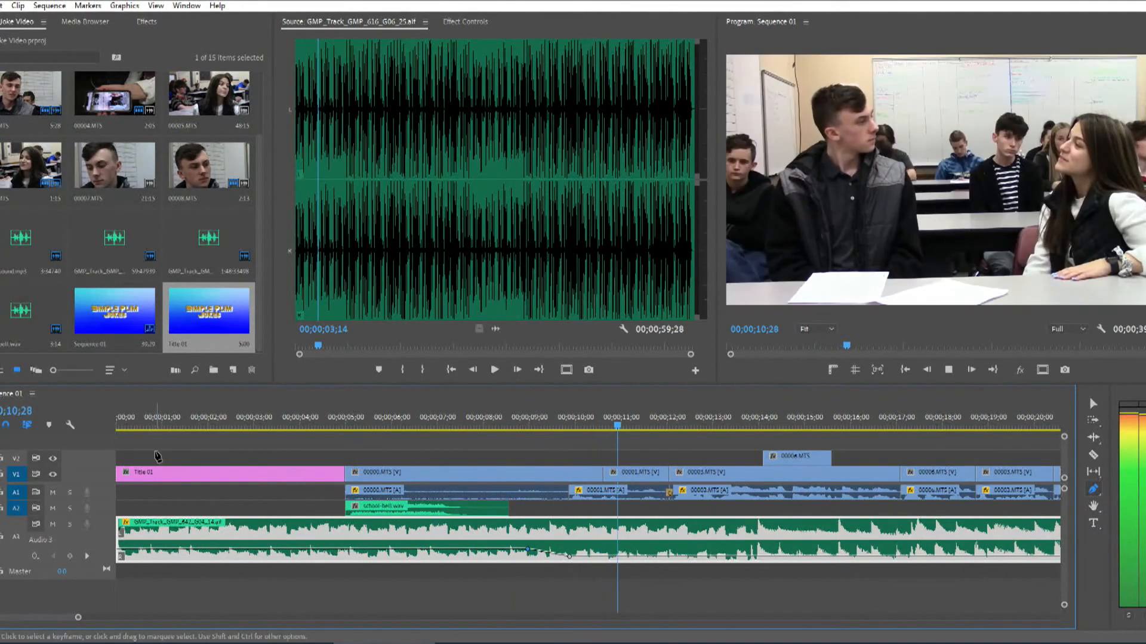
pyautogui.press('space')
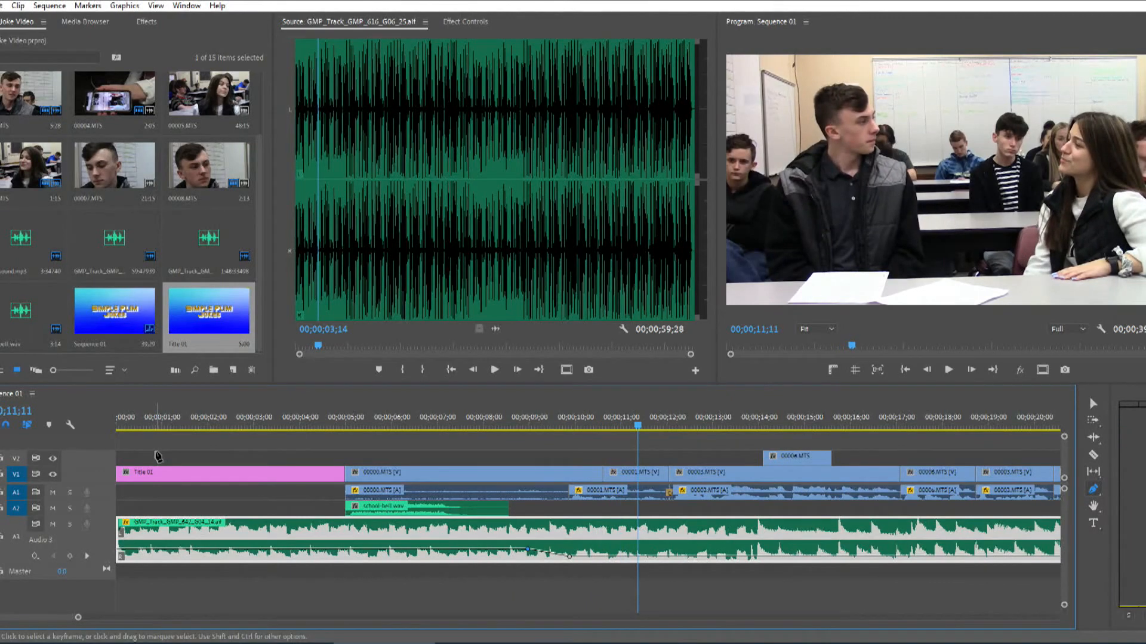
pyautogui.doubleClick(110, 496)
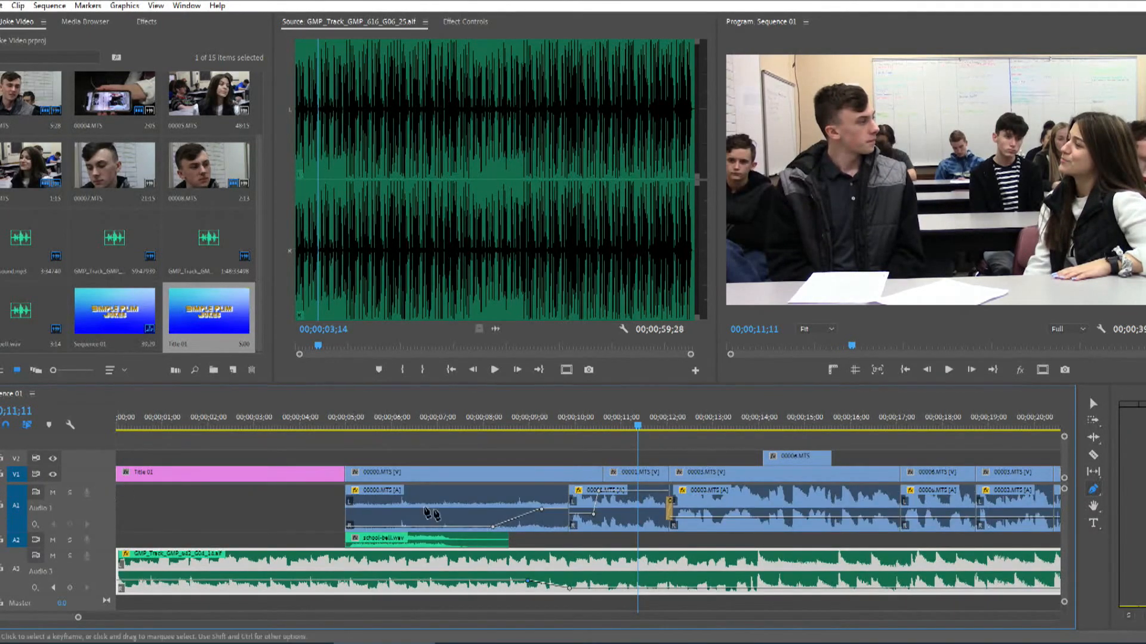
pyautogui.doubleClick(110, 507)
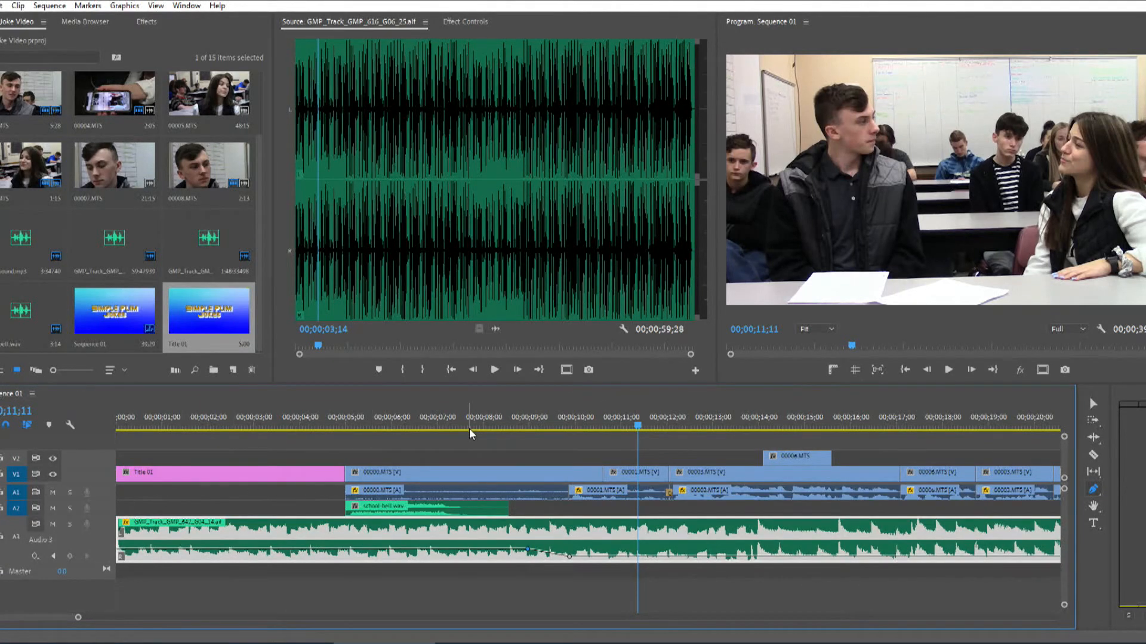
# Play the cut from Title 01 to the first video clip to review the change
pyautogui.press('Home')
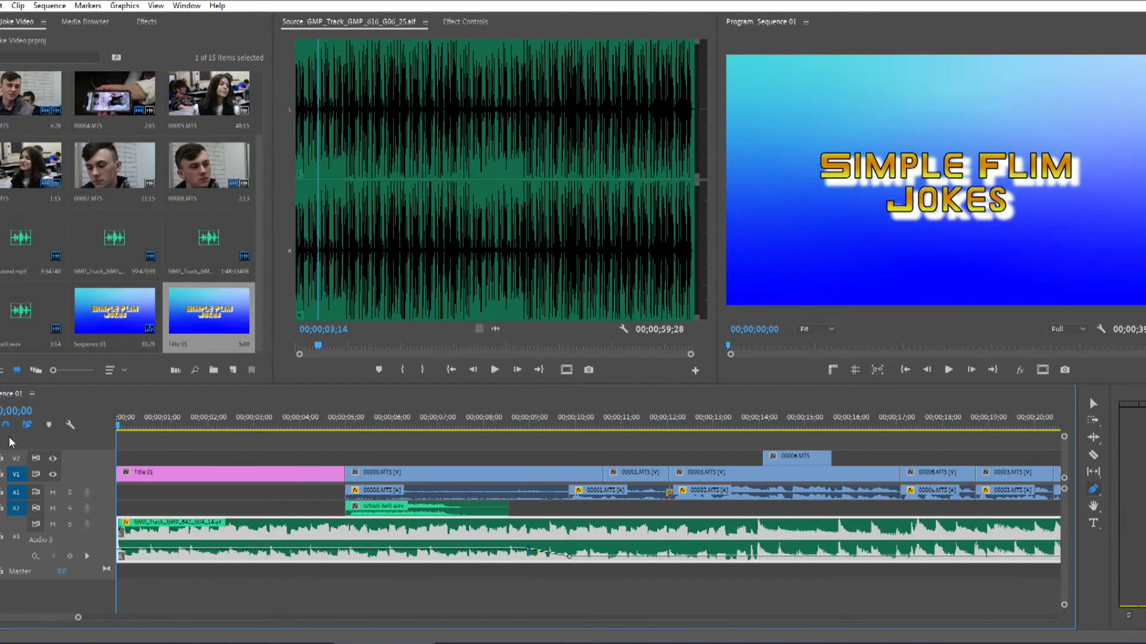
pyautogui.click(327, 425)
pyautogui.press('space')
pyautogui.press('space')
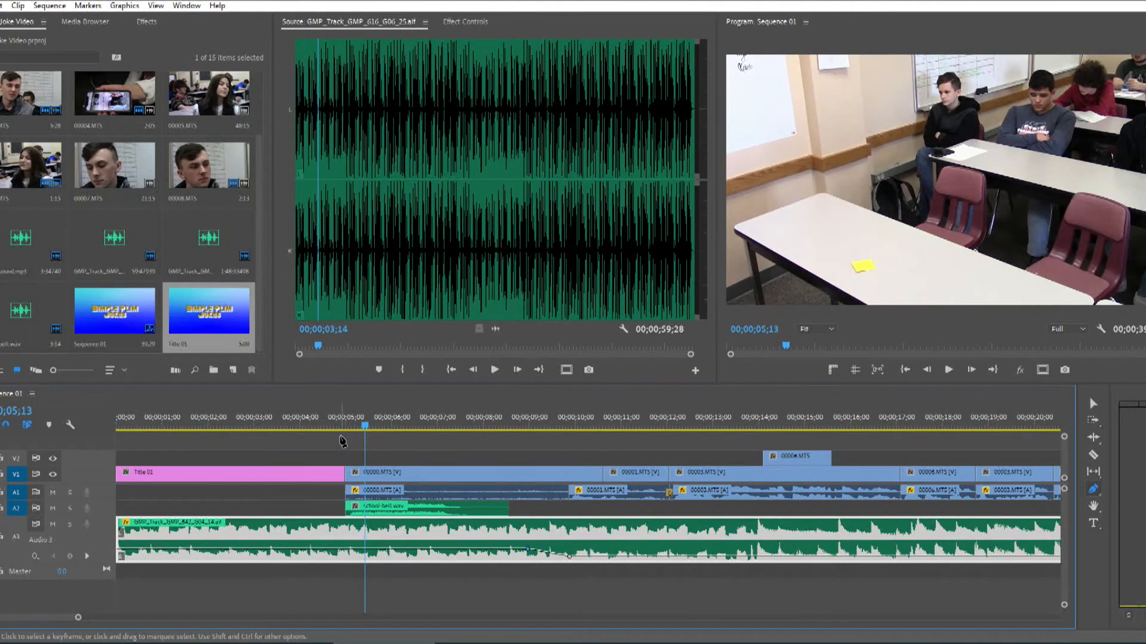
# Apply the Cross Dissolve video transition from the Dissolve group to the start of the Title 01 clip on V1
pyautogui.click(154, 22)
pyautogui.click(96, 38)
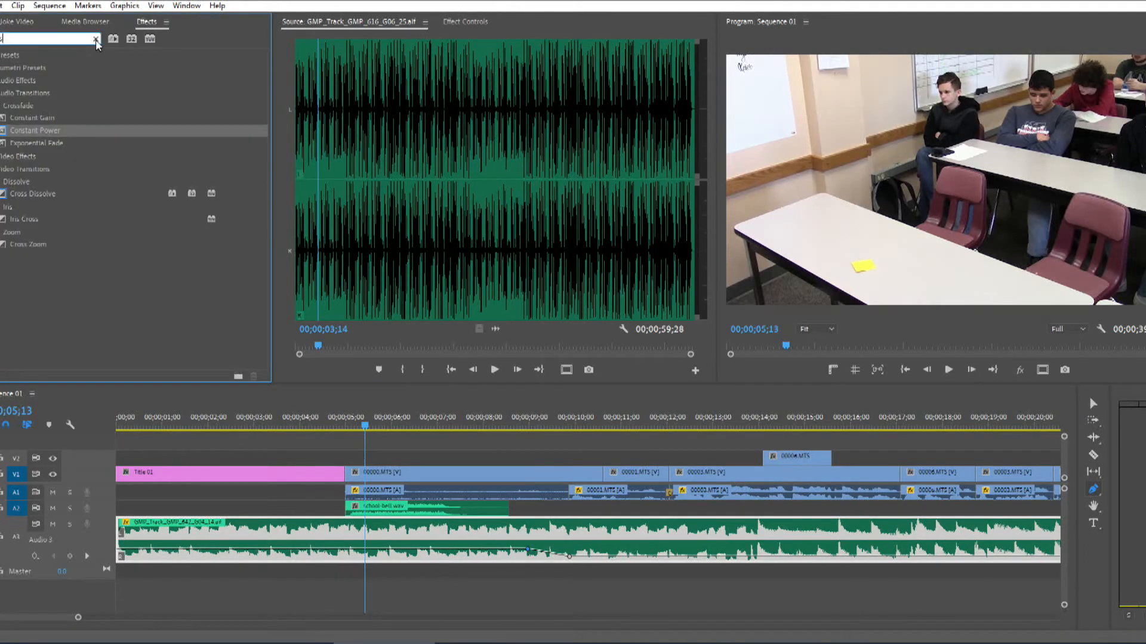
pyautogui.click(0, 118)
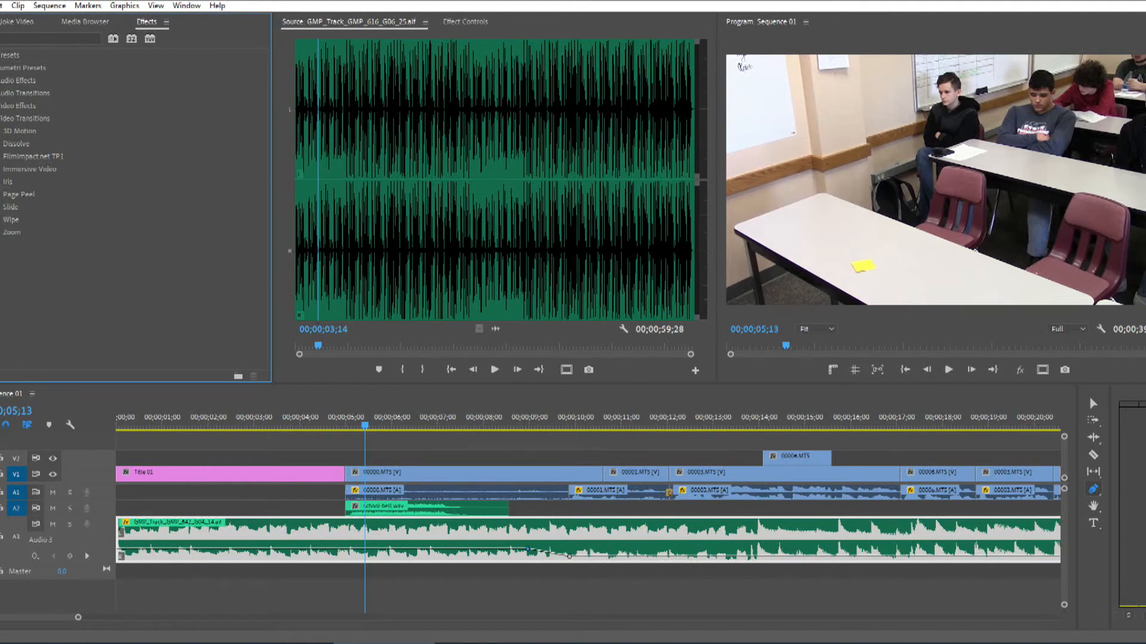
pyautogui.click(1, 144)
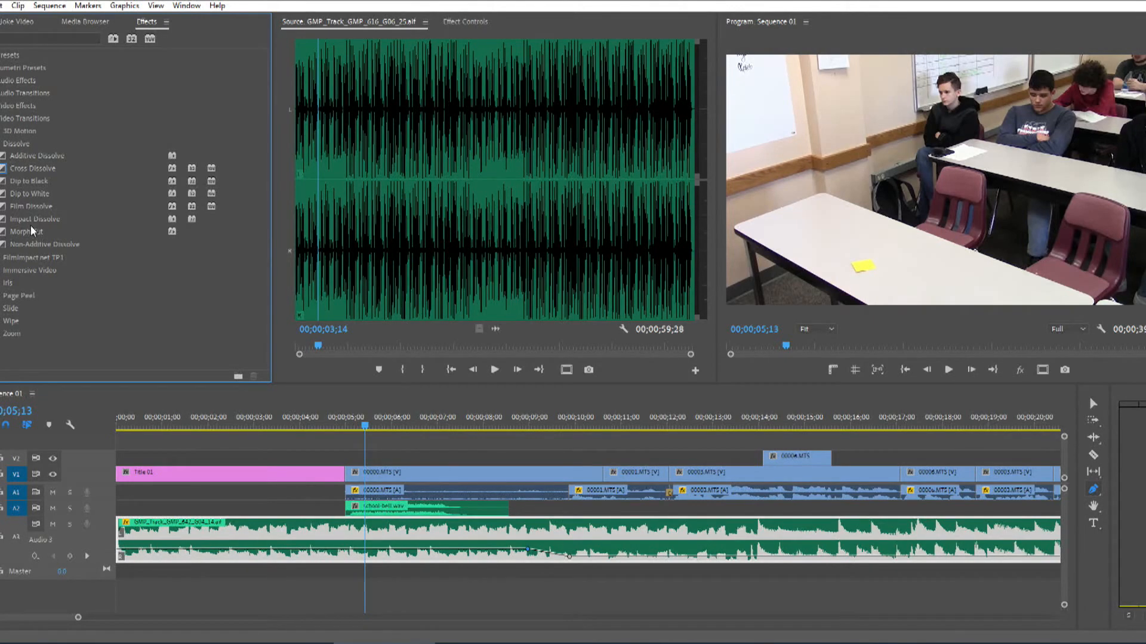
pyautogui.moveTo(36, 169); pyautogui.dragTo(119, 475)
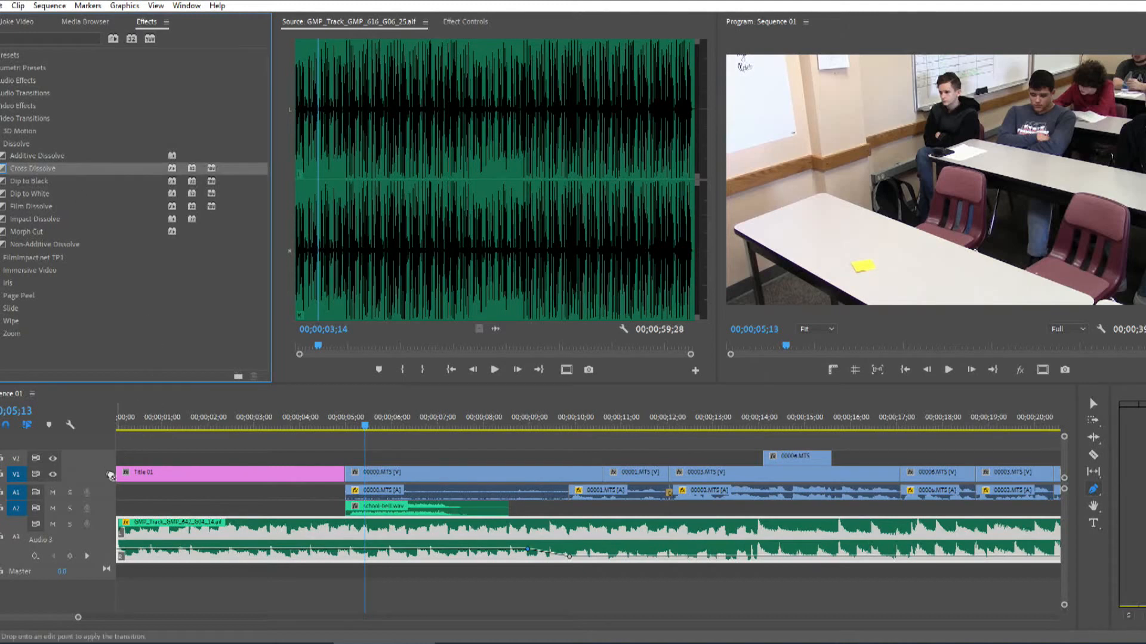
pyautogui.press('Home')
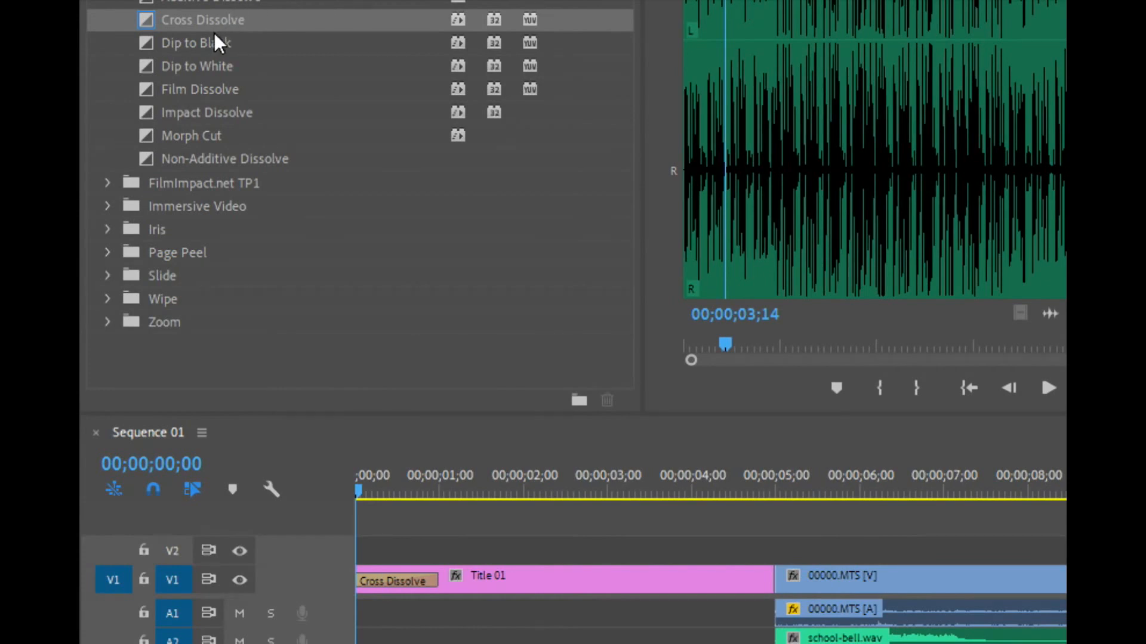
# Delete the Cross Dissolve at the start of Title 01 and apply it there again
pyautogui.click(388, 582)
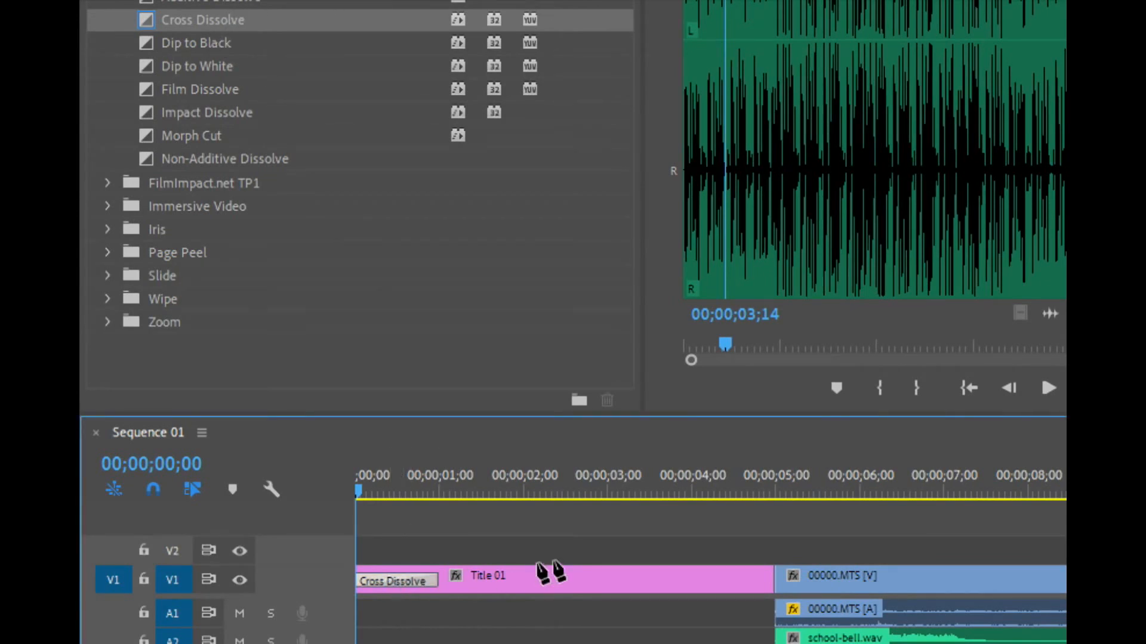
pyautogui.press('Delete')
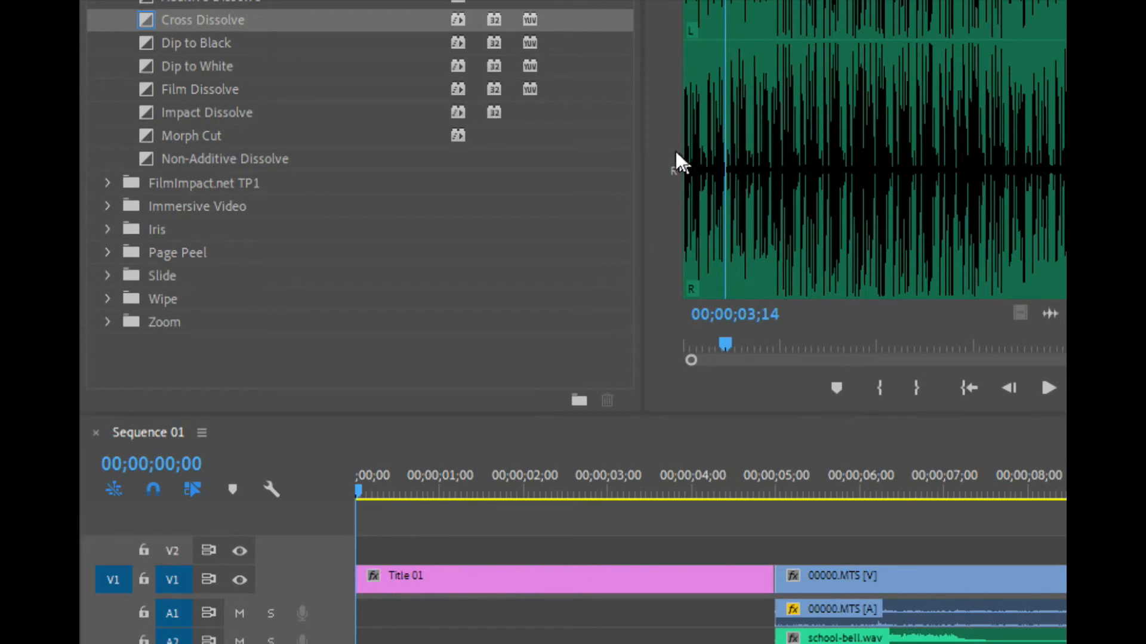
pyautogui.moveTo(178, 11); pyautogui.dragTo(367, 587)
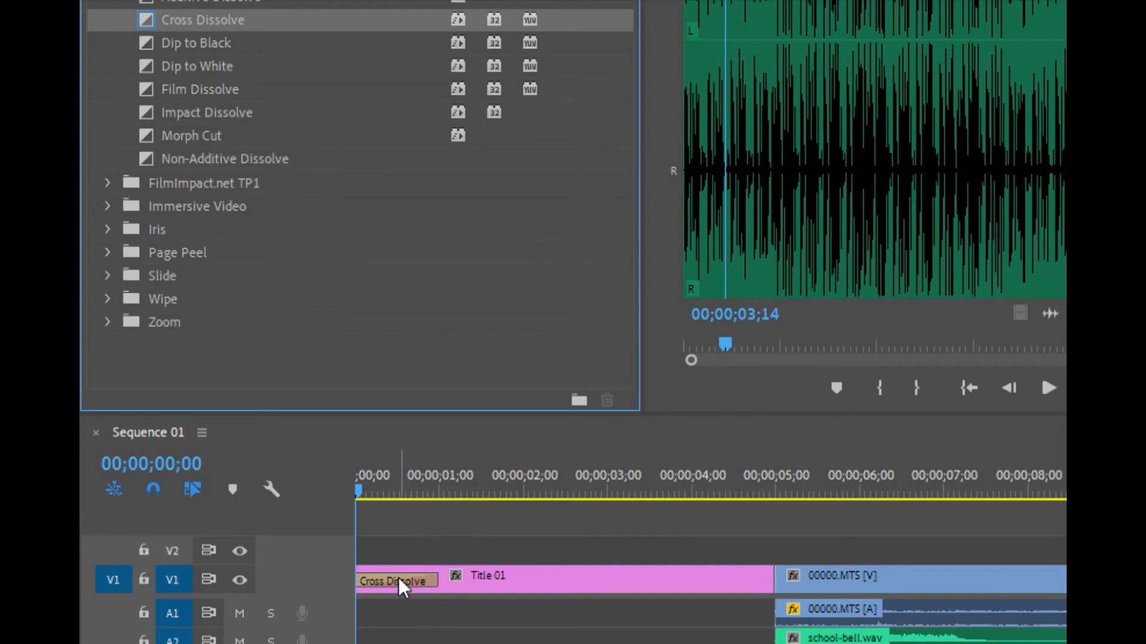
# Try a shorter duration for the Cross Dissolve at the start of Title 01 and undo the change
pyautogui.doubleClick(396, 582)
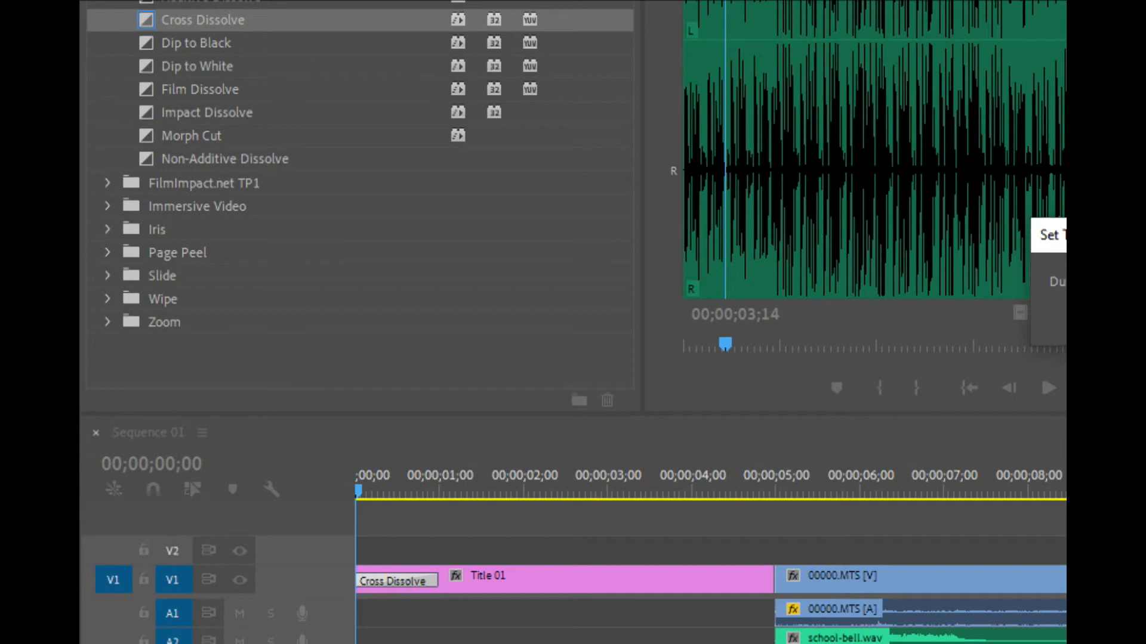
pyautogui.press('Return')
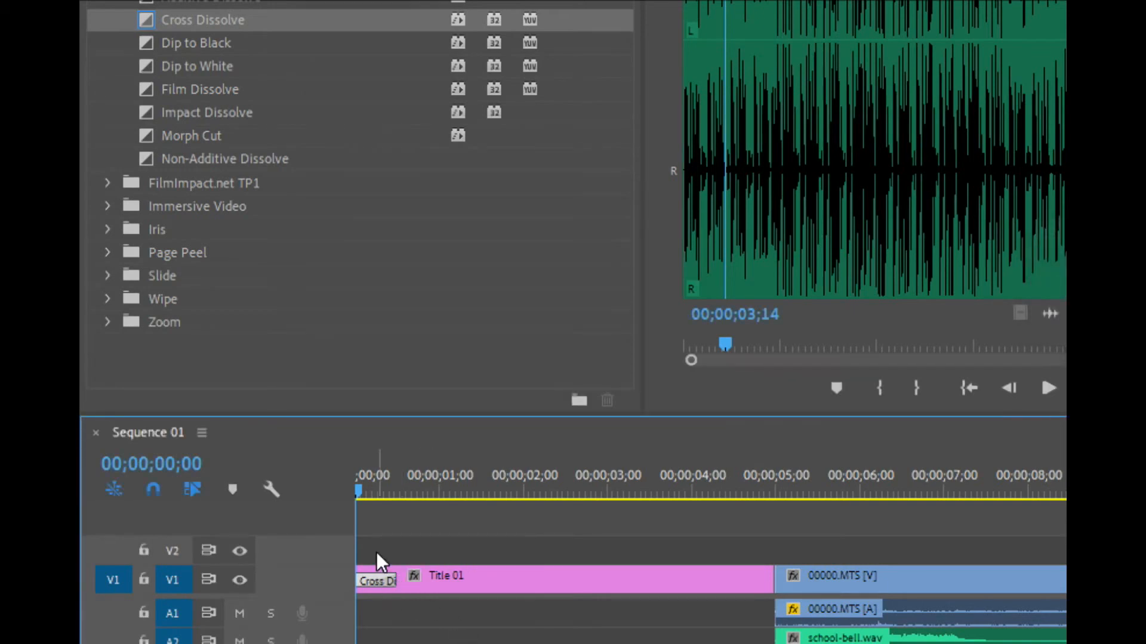
pyautogui.hotkey('ctrl', 'z')
# Shorten the Cross Dissolve at the start of Title 01 to about half a second through its transition duration
pyautogui.doubleClick(381, 581)
pyautogui.moveTo(1050, 233); pyautogui.dragTo(547, 289)
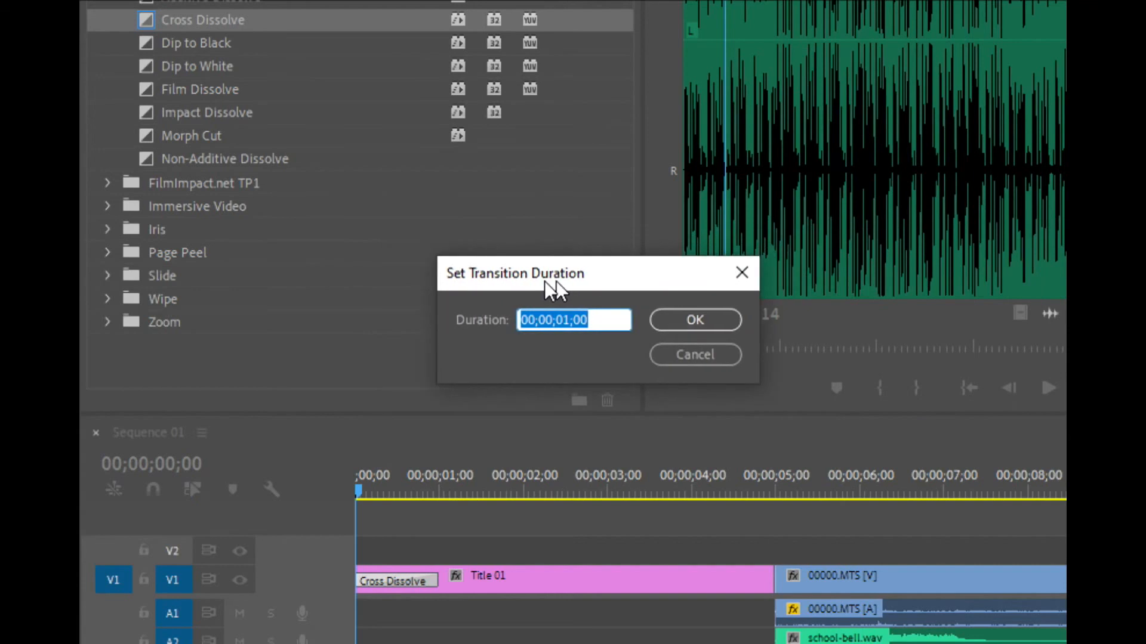
pyautogui.write('1')
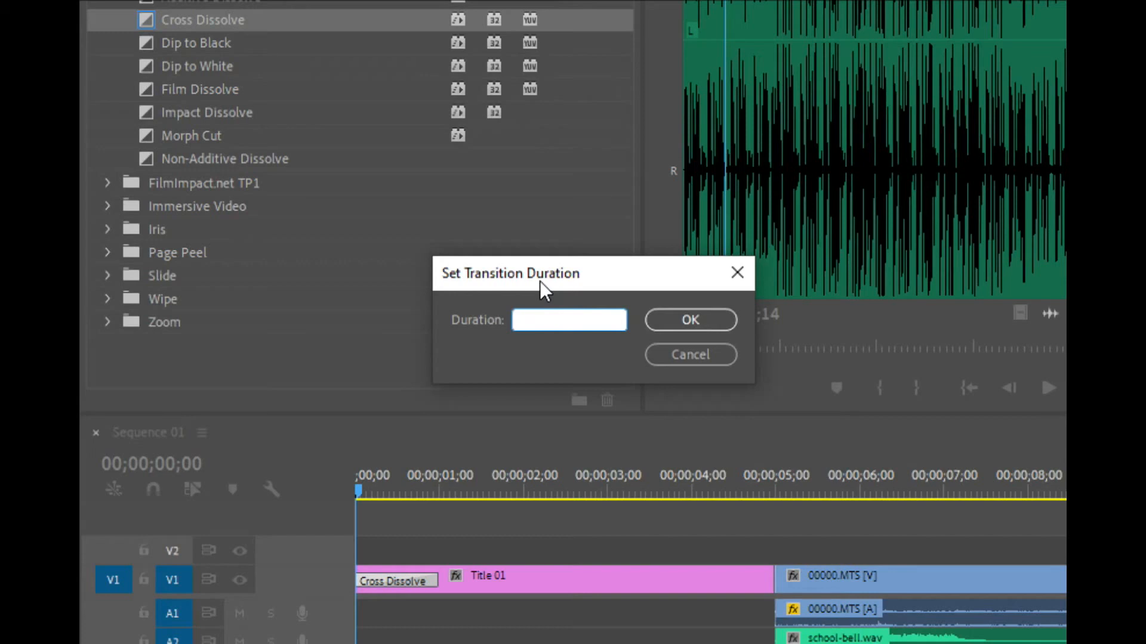
pyautogui.write('1:00')
pyautogui.press('BackSpace')
pyautogui.press('BackSpace')
pyautogui.press('BackSpace')
pyautogui.press('BackSpace')
pyautogui.press('BackSpace')
pyautogui.press('BackSpace')
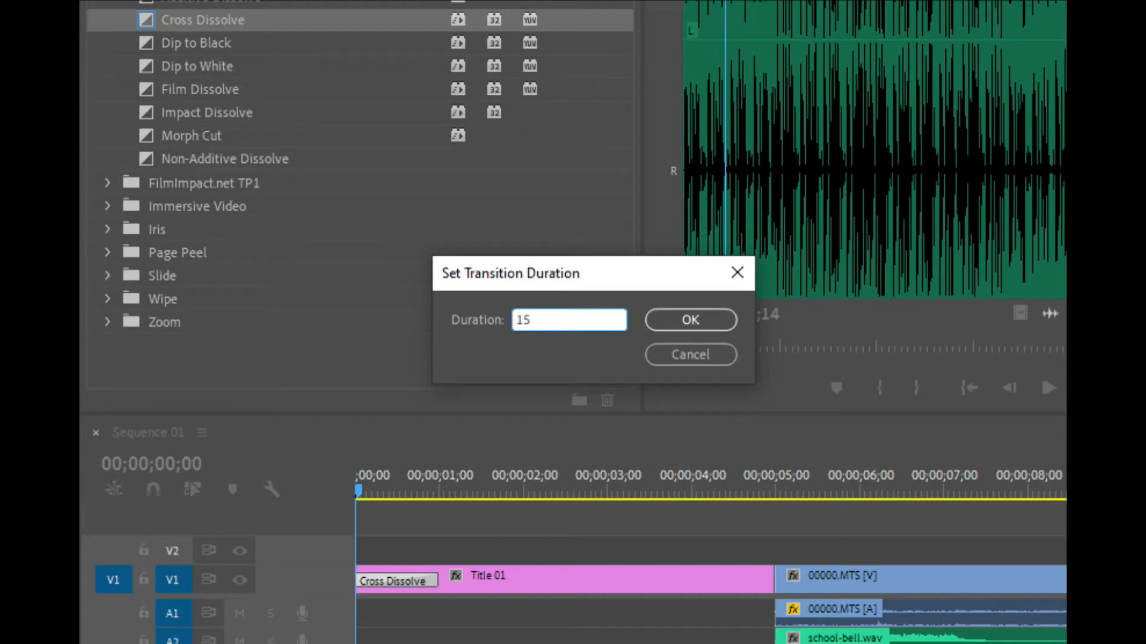
pyautogui.click(716, 321)
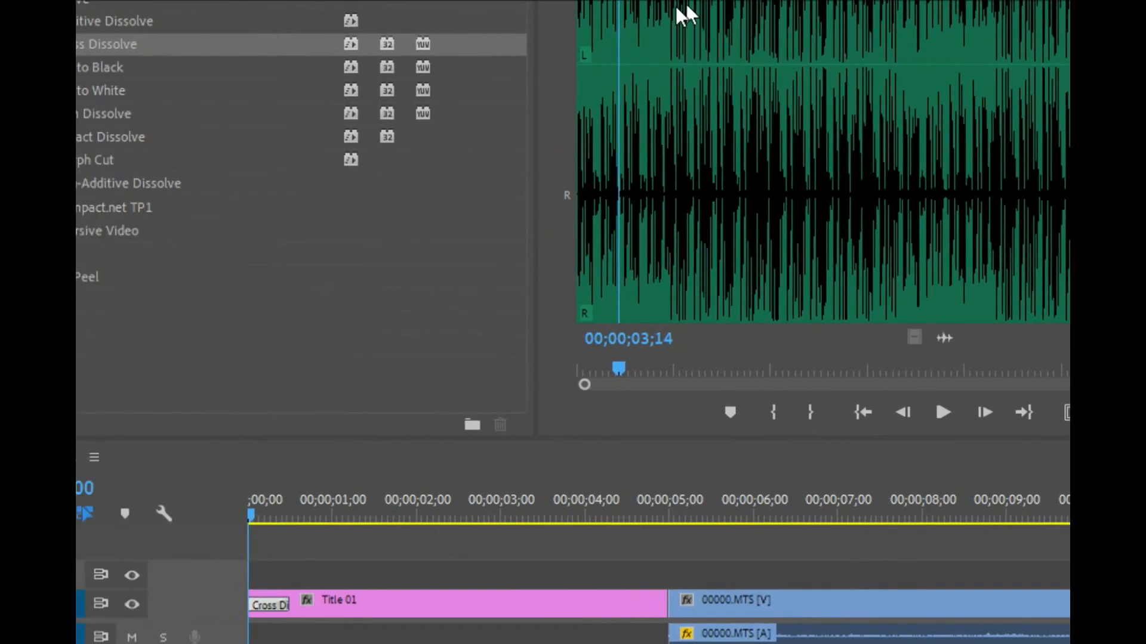
# Apply a Cross Dissolve to the cut between Title 01 and the 00000.MTS clip
pyautogui.moveTo(136, 48); pyautogui.dragTo(663, 601)
pyautogui.moveTo(616, 512); pyautogui.dragTo(740, 525)
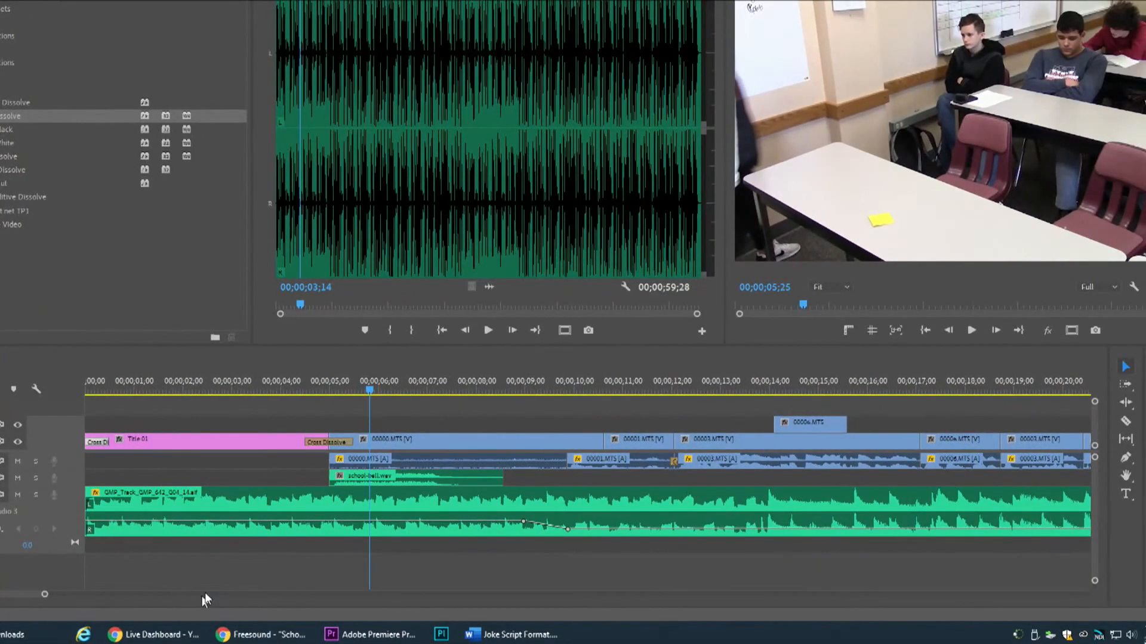
# Place a video-only excerpt 00:00:01:28 long from the start of 00006.MTS on V1 at about 00;00;42;15, past the sequence's end
pyautogui.click(270, 582)
pyautogui.press('End')
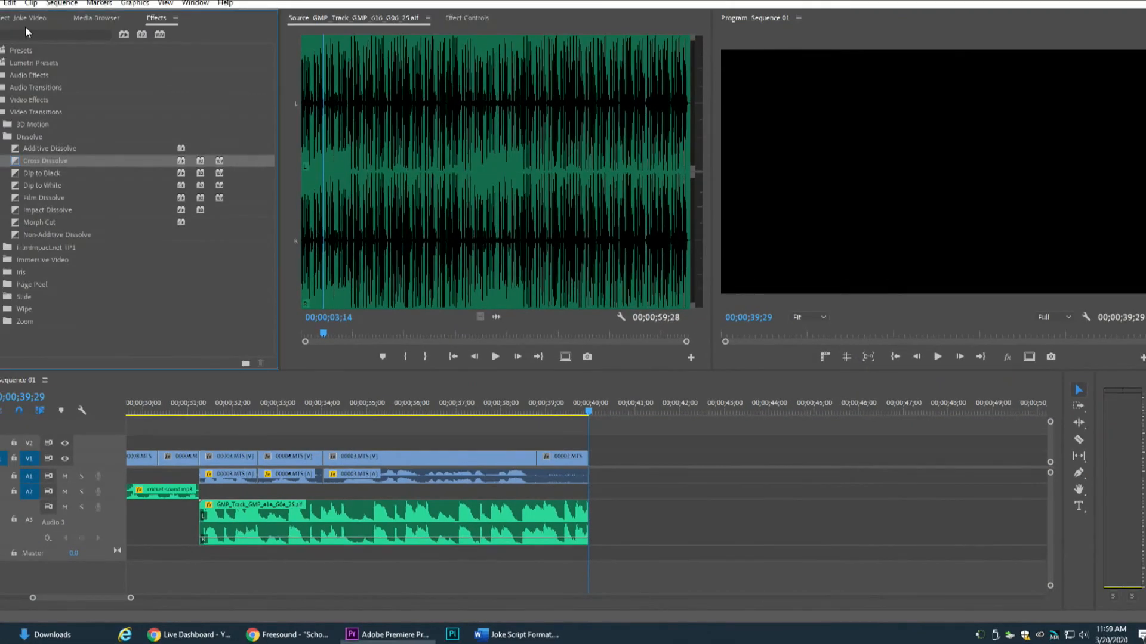
pyautogui.click(23, 16)
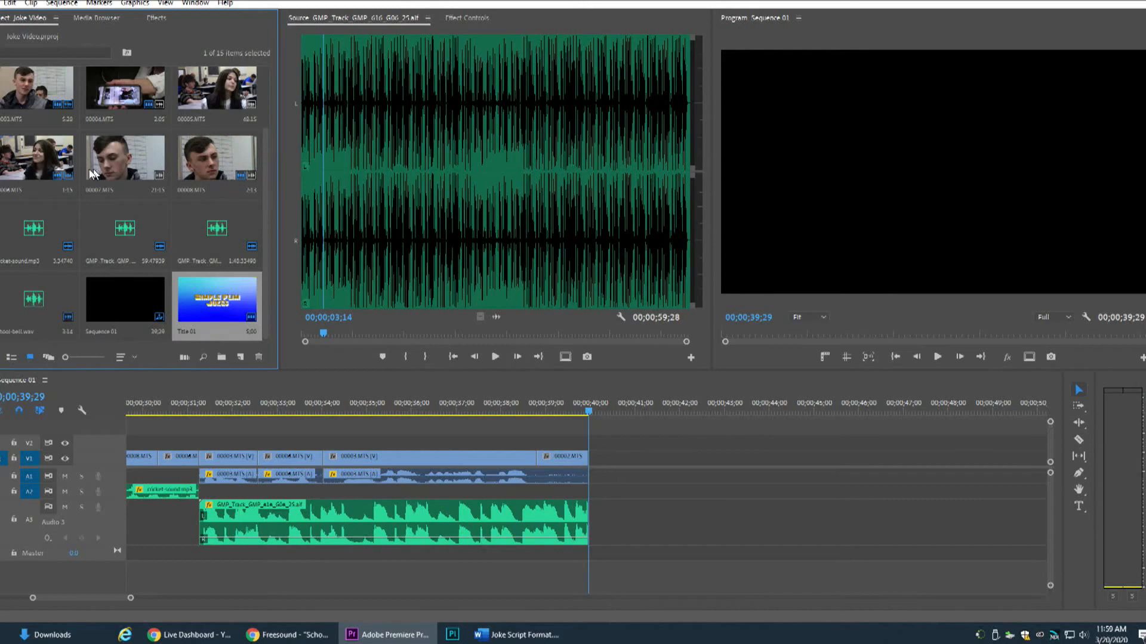
pyautogui.doubleClick(25, 167)
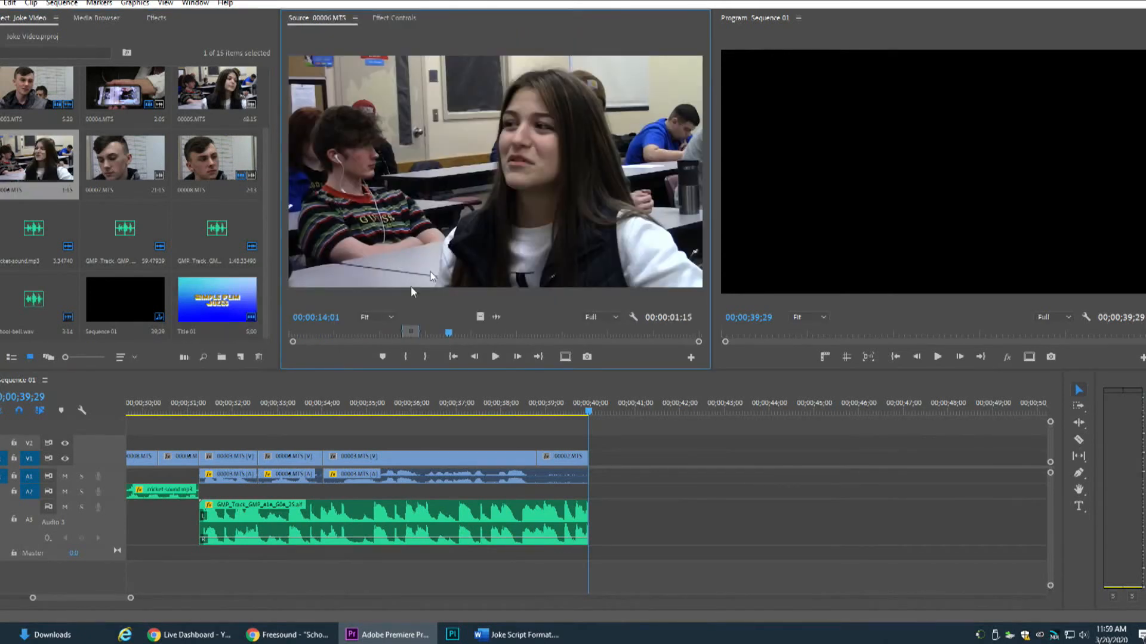
pyautogui.moveTo(379, 335); pyautogui.dragTo(221, 337)
pyautogui.click(310, 337)
pyautogui.click(425, 356)
pyautogui.moveTo(480, 317); pyautogui.dragTo(732, 444)
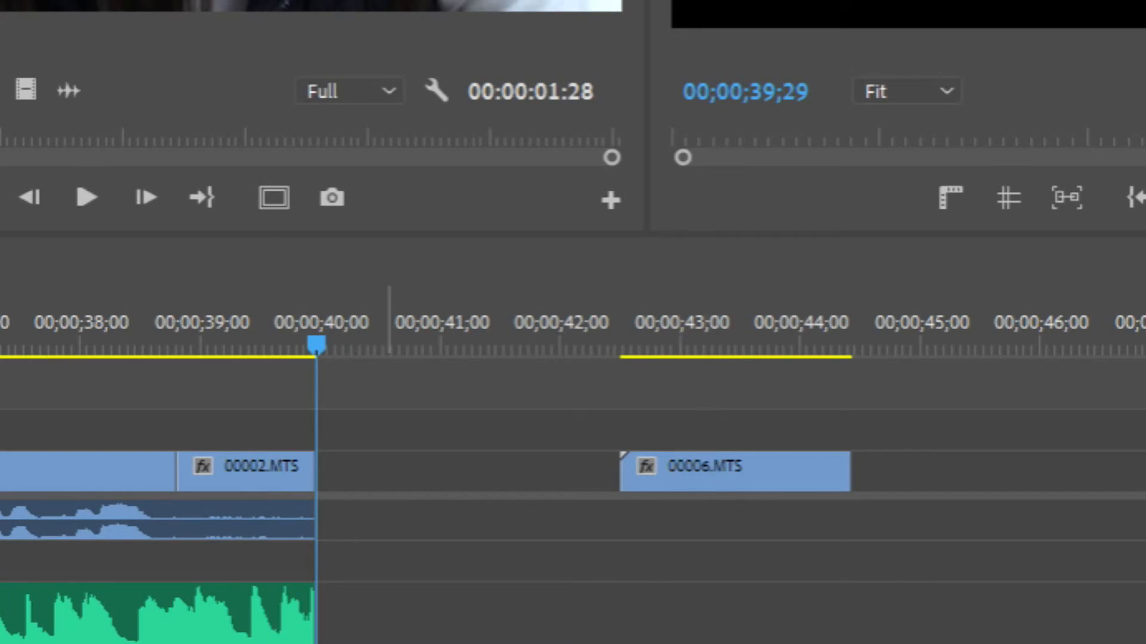
# Add Title 01 past the sequence's end at 00;00;40;17 and arrange it on V1 directly before the 00006.MTS clip
pyautogui.moveTo(1, 418); pyautogui.dragTo(412, 439)
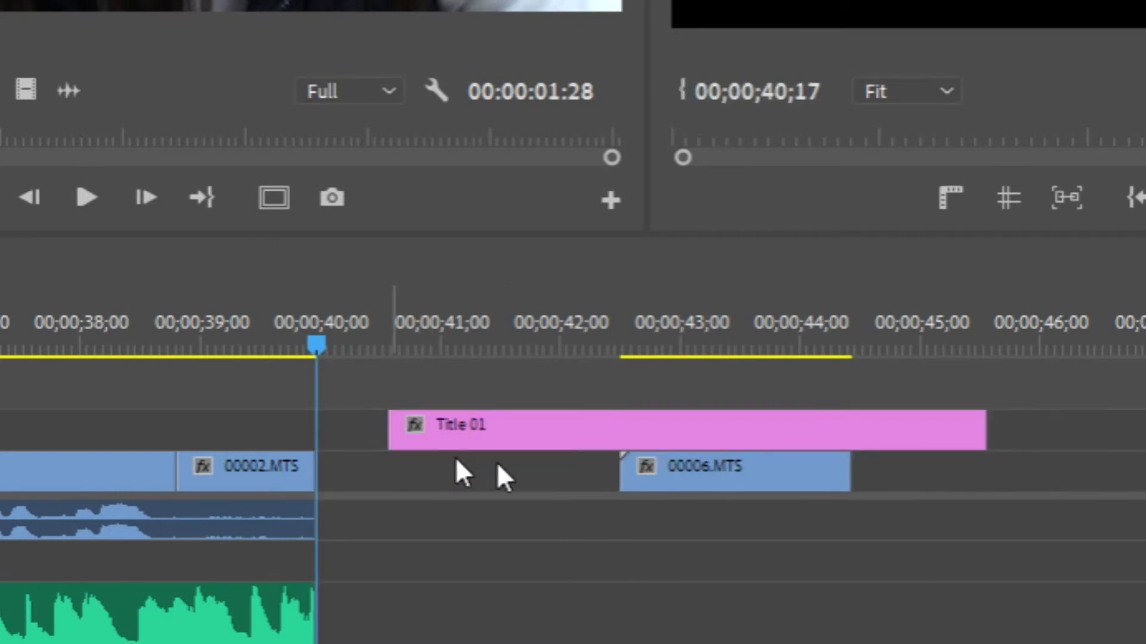
pyautogui.moveTo(764, 489); pyautogui.dragTo(1132, 425)
pyautogui.moveTo(917, 369); pyautogui.dragTo(1097, 466)
pyautogui.moveTo(925, 440); pyautogui.dragTo(946, 482)
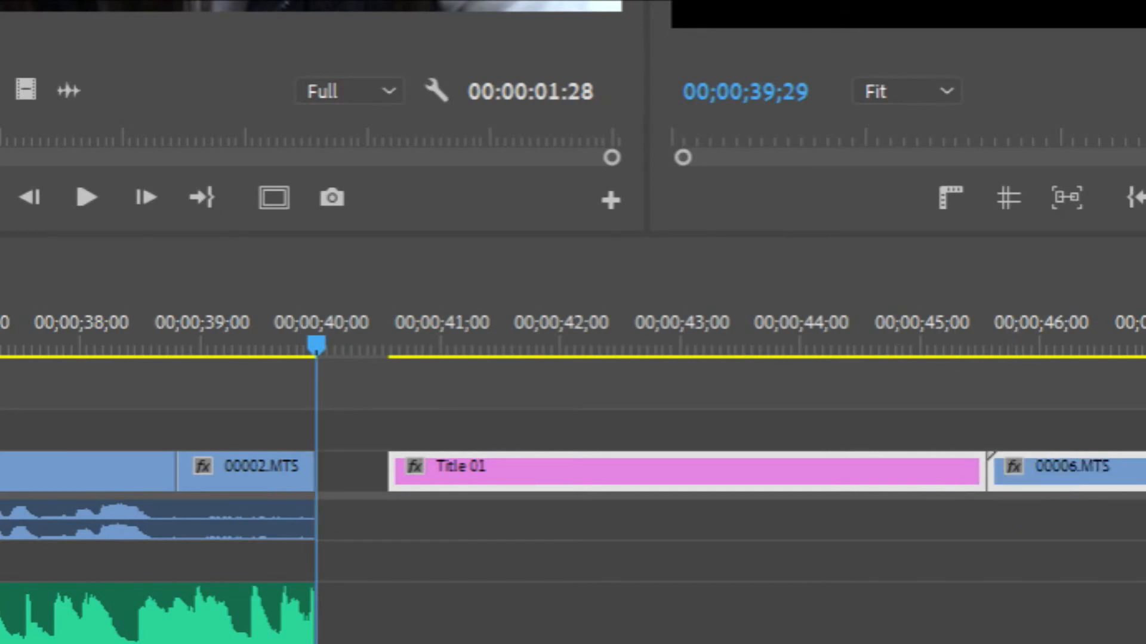
# Set the source In point of 00006.MTS to 00:00:02:23 and place the video-only excerpt on V1 directly after the last Title 01
pyautogui.click(1018, 412)
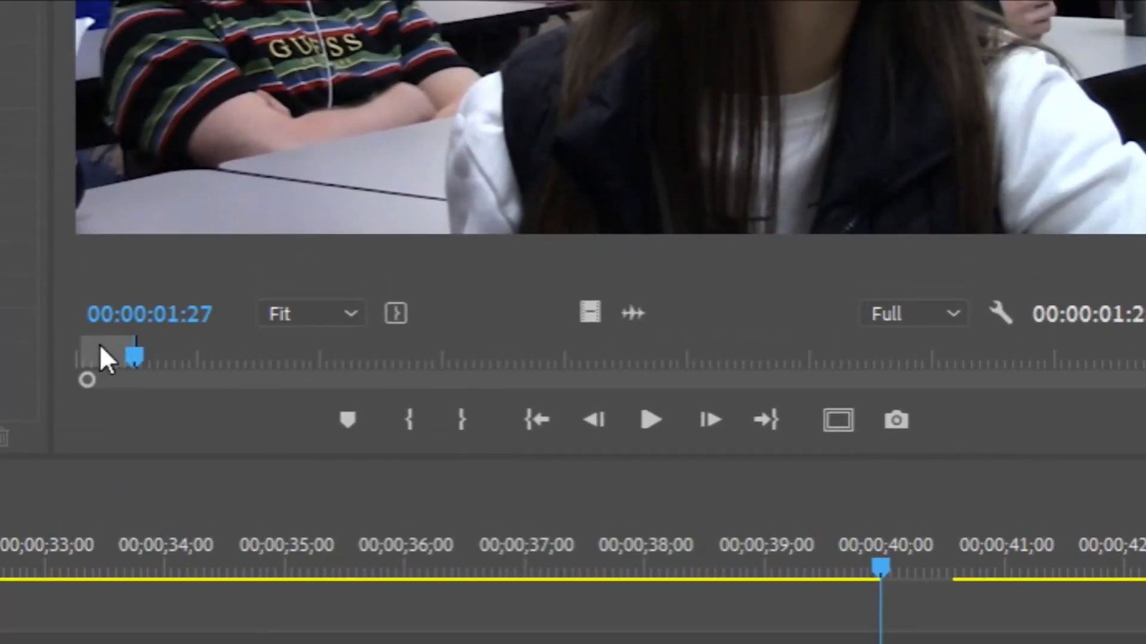
pyautogui.click(163, 357)
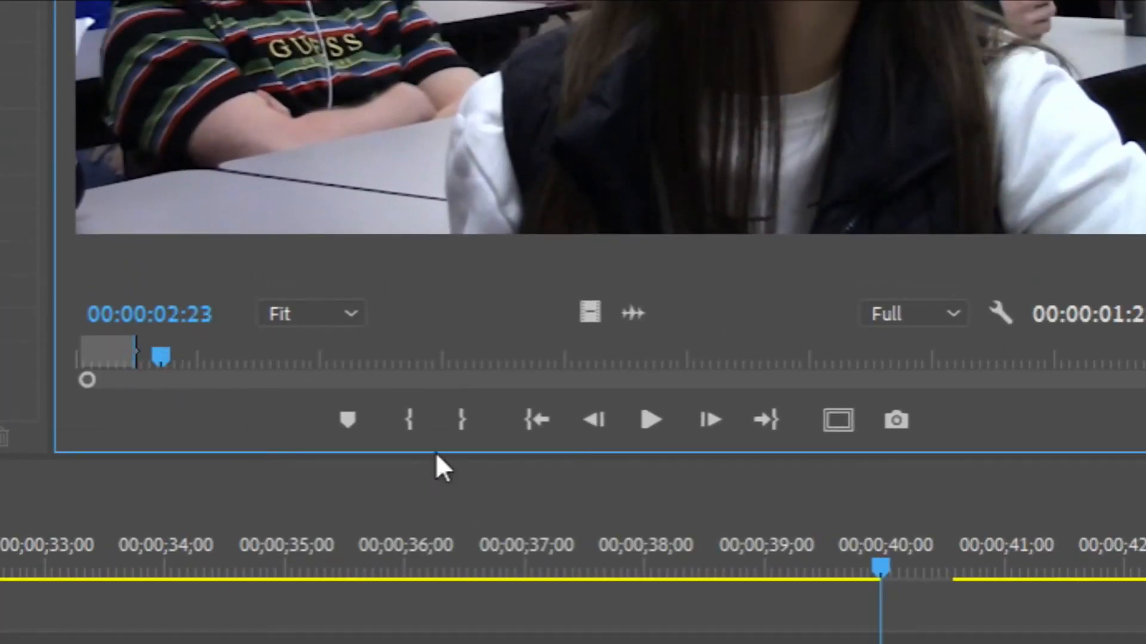
pyautogui.click(406, 419)
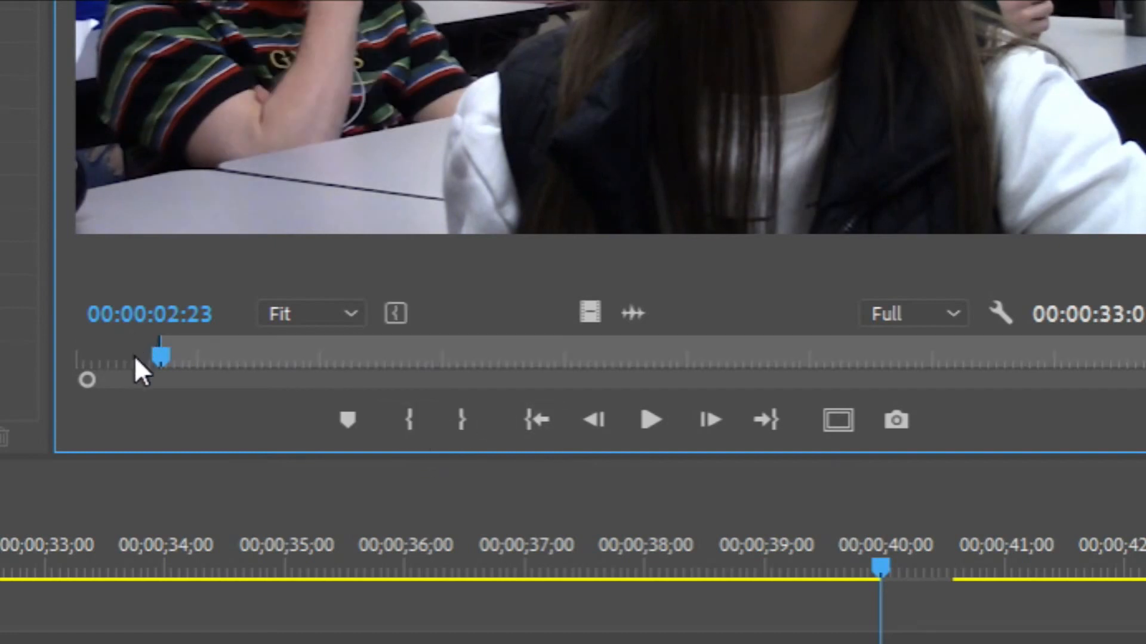
pyautogui.click(895, 640)
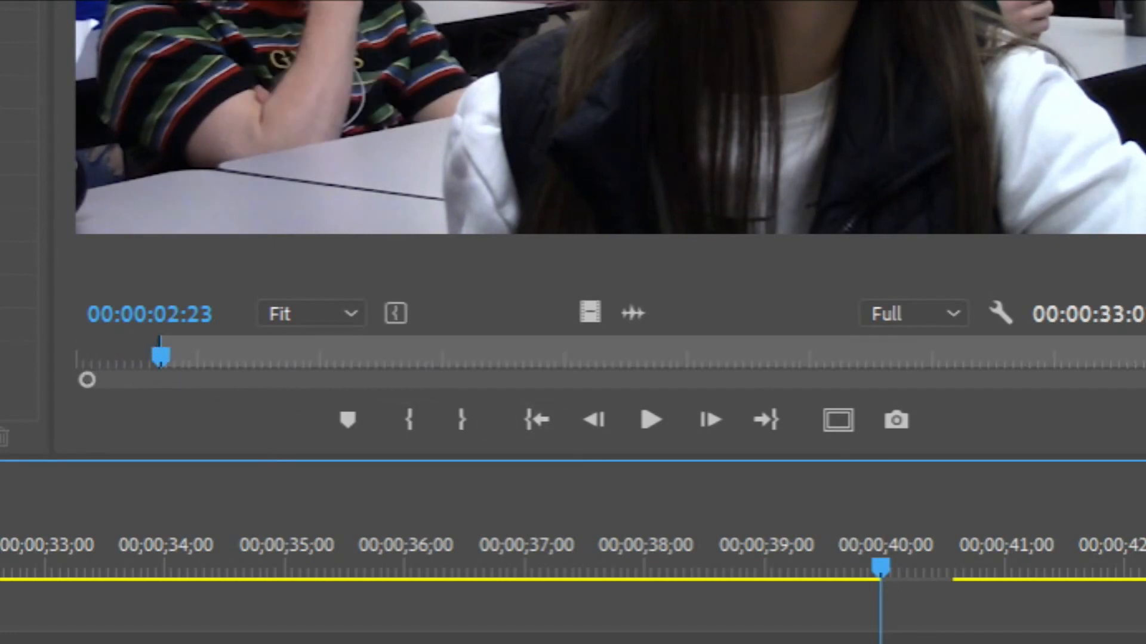
pyautogui.click(590, 315)
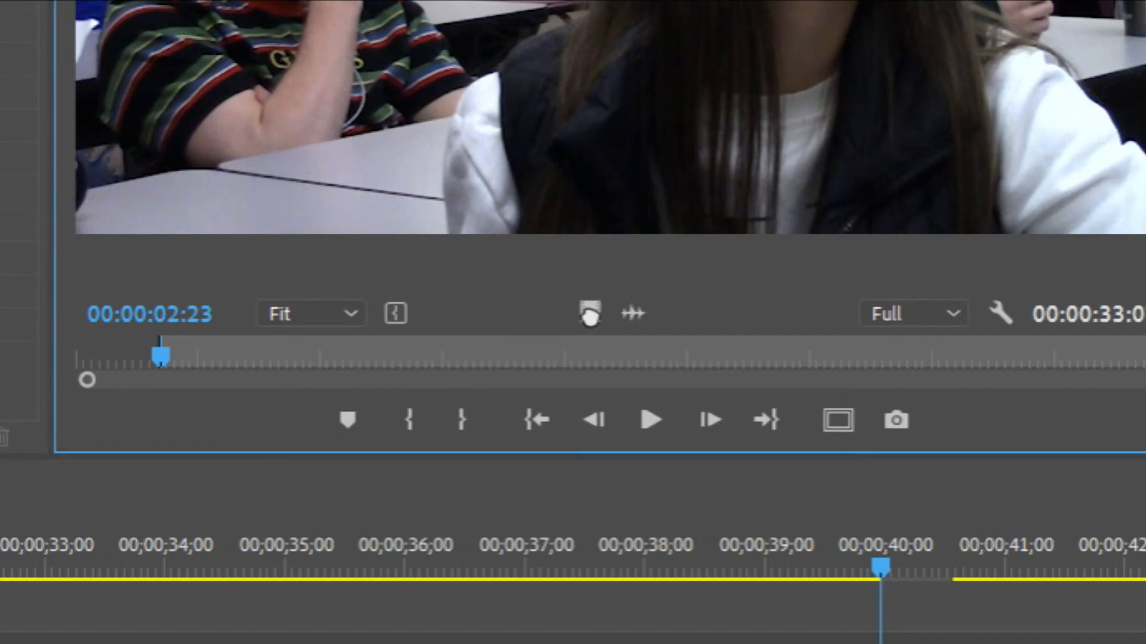
pyautogui.moveTo(590, 315); pyautogui.dragTo(885, 643)
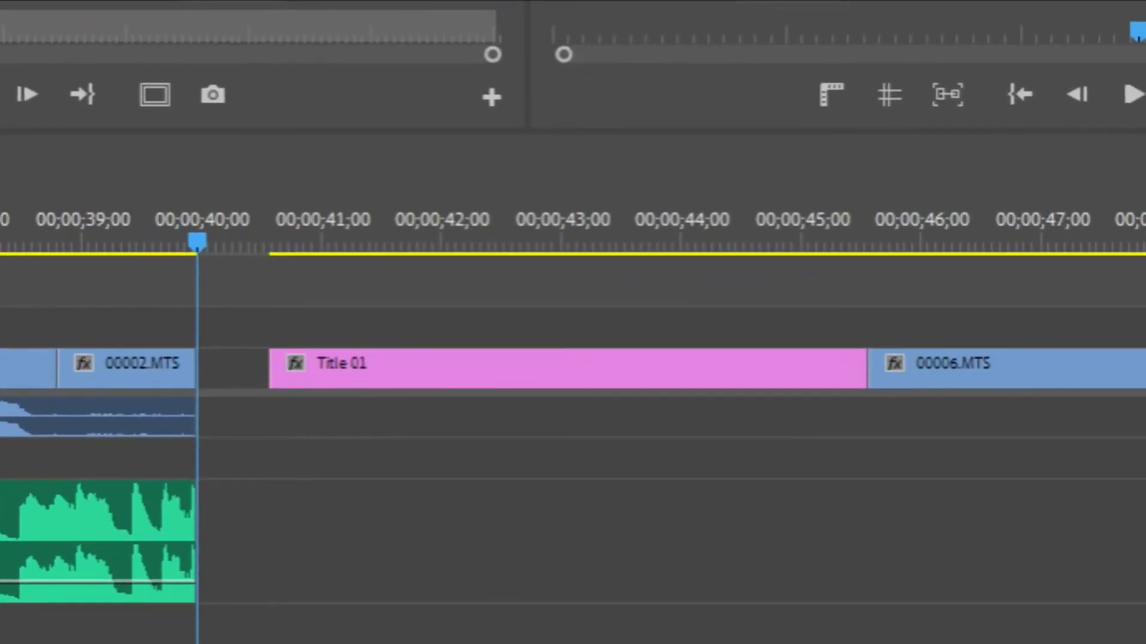
# Try a Cross Dissolve on the cut between the last Title 01 and 00006.MTS, and delete both test clips past the sequence's end
pyautogui.moveTo(486, 44); pyautogui.dragTo(872, 378)
pyautogui.moveTo(852, 239); pyautogui.dragTo(901, 298)
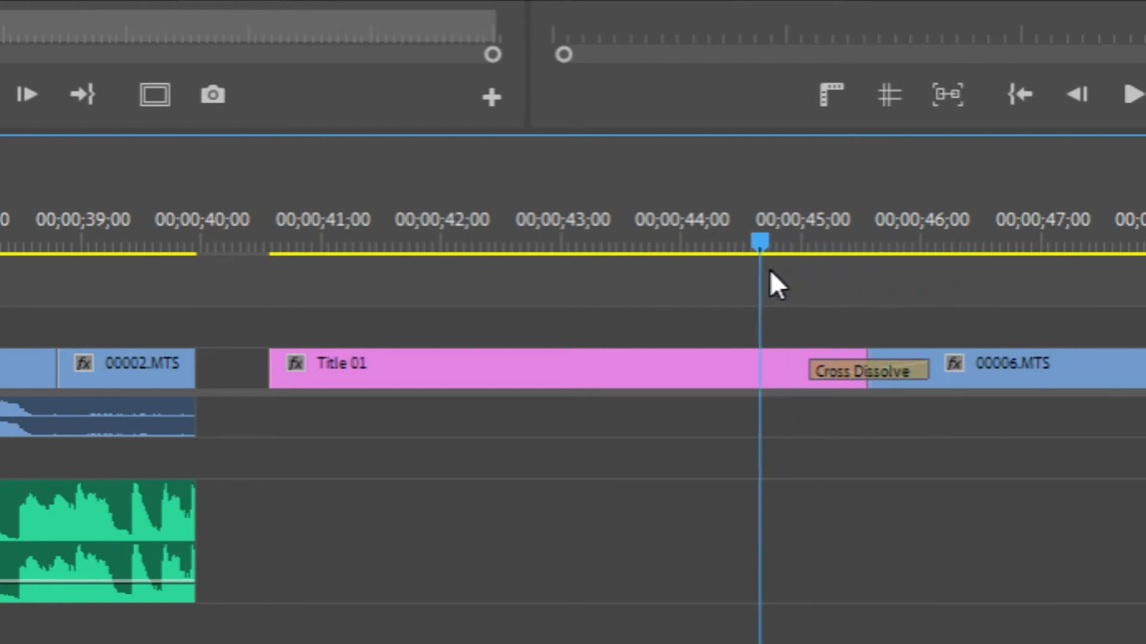
pyautogui.moveTo(985, 303); pyautogui.dragTo(774, 397)
pyautogui.press('Delete')
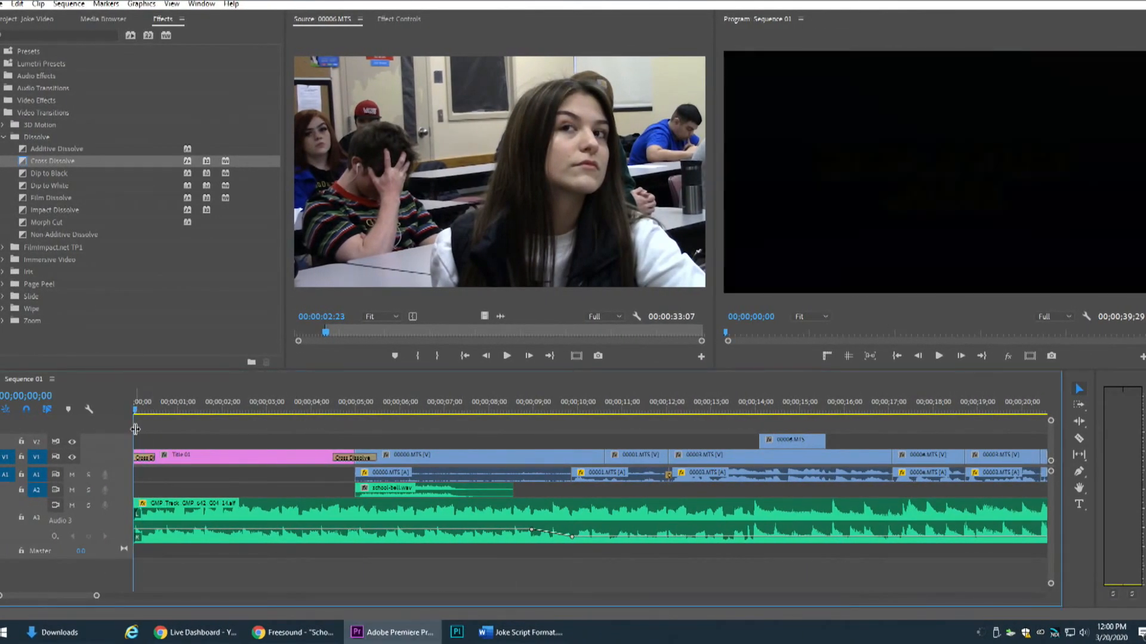
# Play the sequence from the beginning to about 00;00;17;19 to check the title's dissolves and the music
pyautogui.press('space')
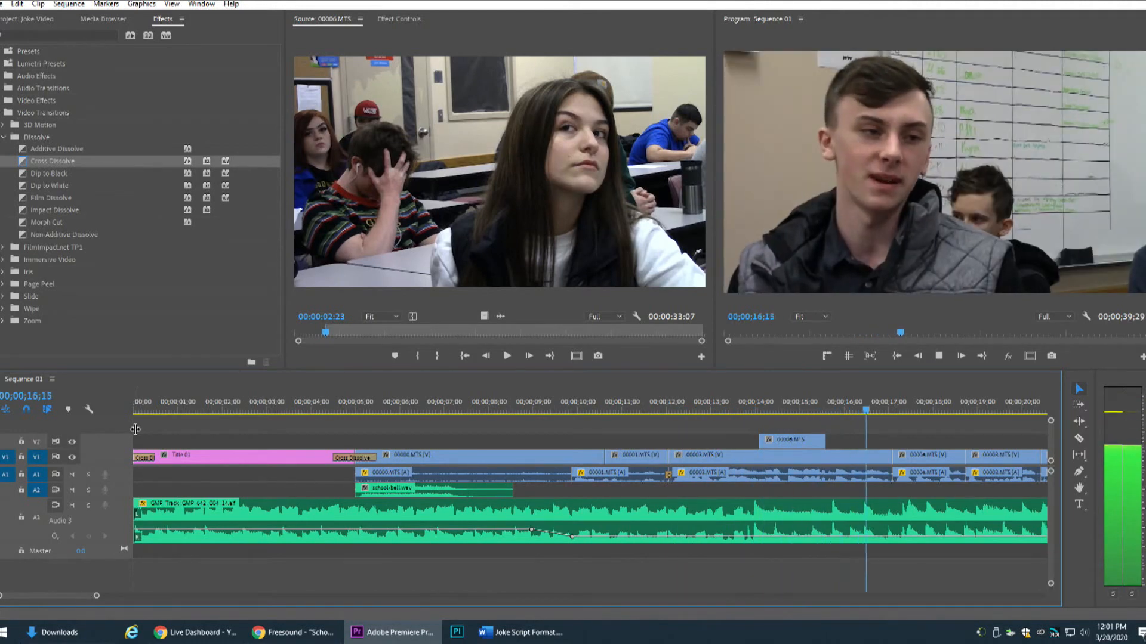
pyautogui.press('space')
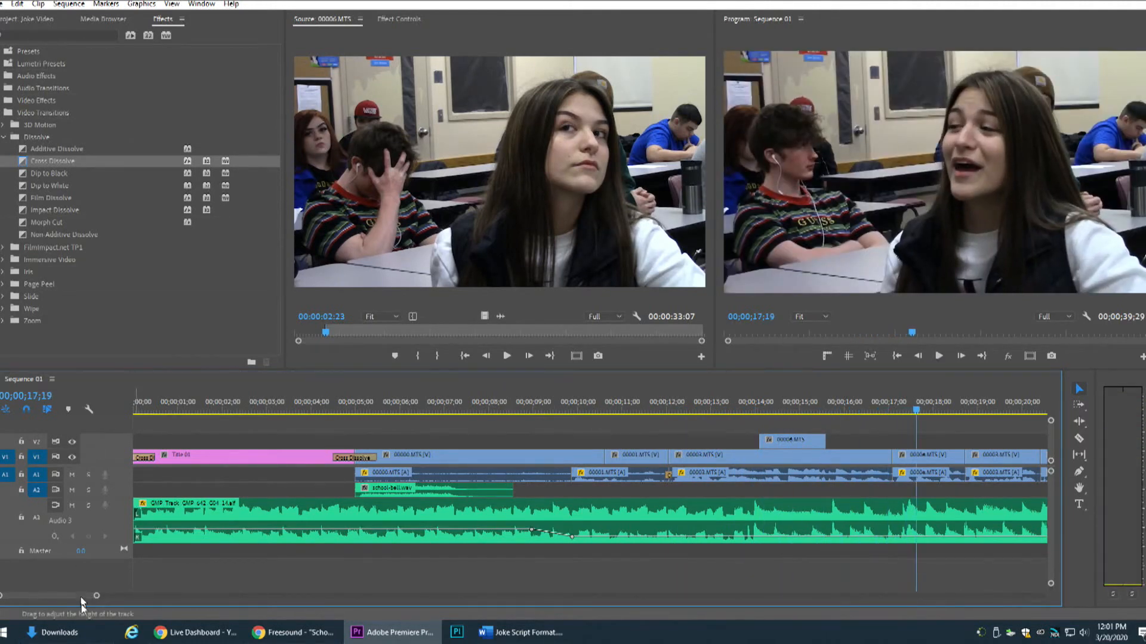
# Create a new title named "Credits" for the end of the sequence
pyautogui.moveTo(73, 597); pyautogui.dragTo(115, 599)
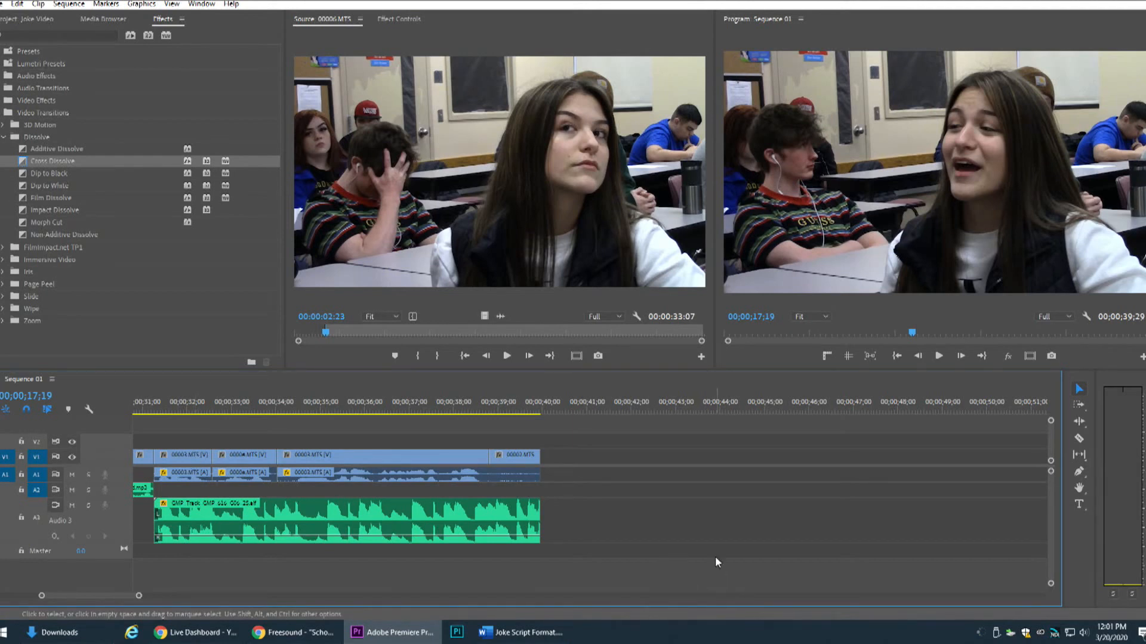
pyautogui.hotkey('ctrl', 't')
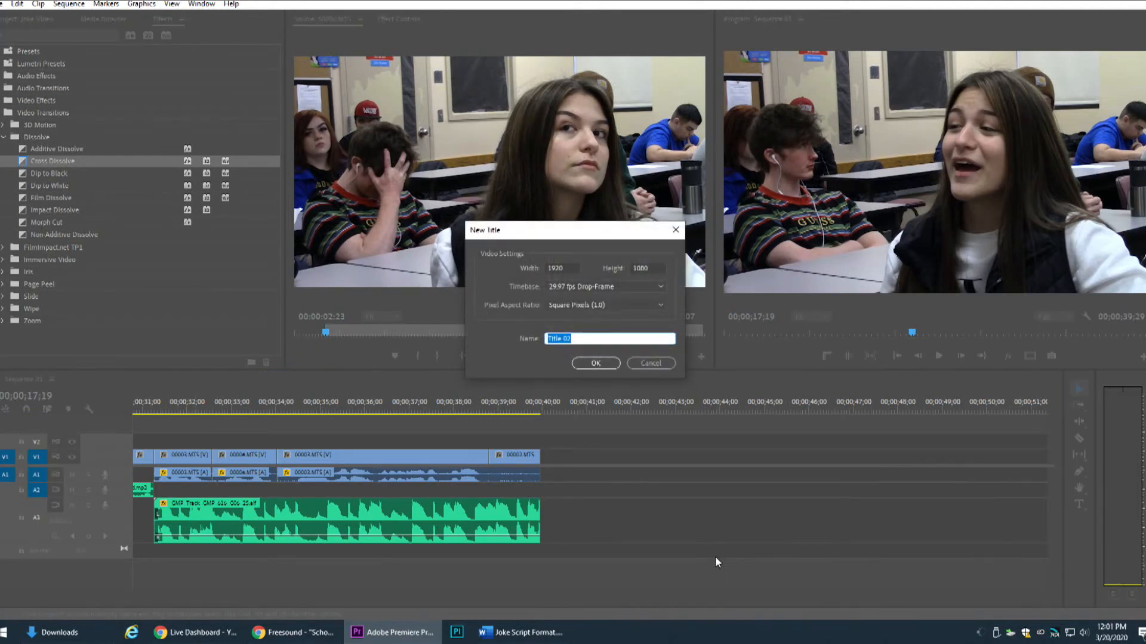
pyautogui.write('Cre')
pyautogui.write('dits')
pyautogui.press('Return')
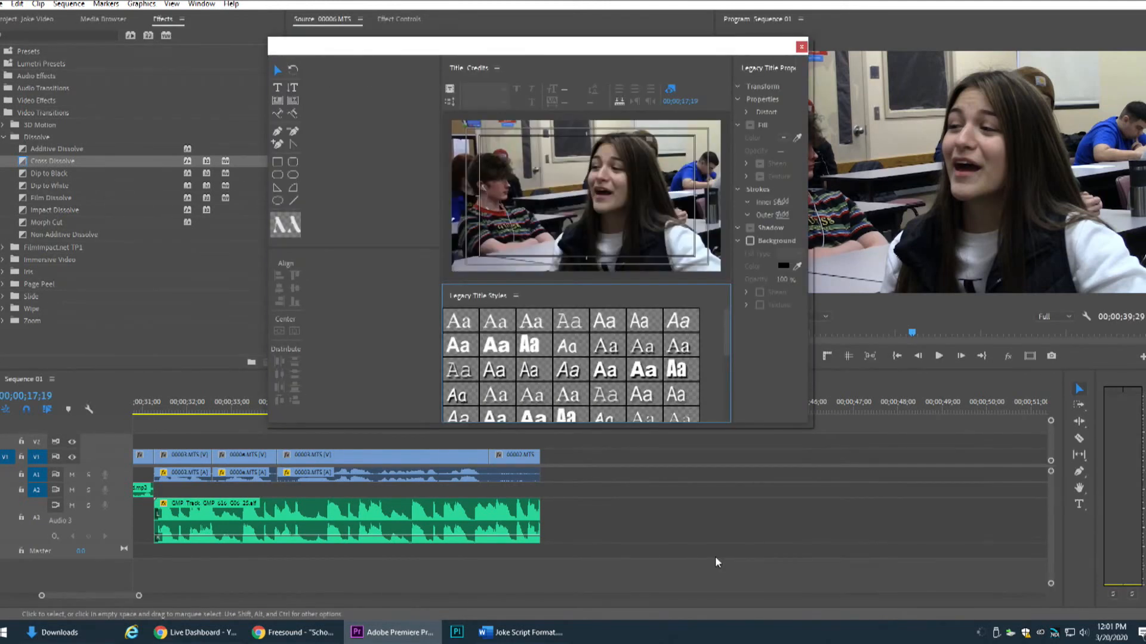
# Widen the title's drawing area and move the playhead past the footage to 00;00;46;15 for a blank backdrop
pyautogui.moveTo(440, 251); pyautogui.dragTo(326, 267)
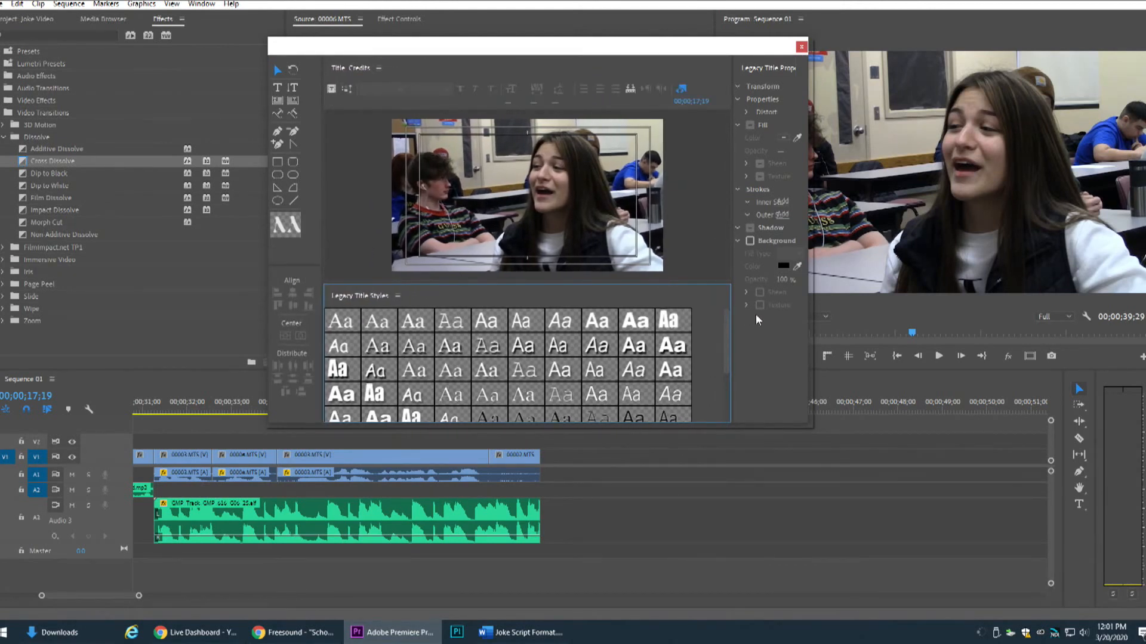
pyautogui.click(831, 410)
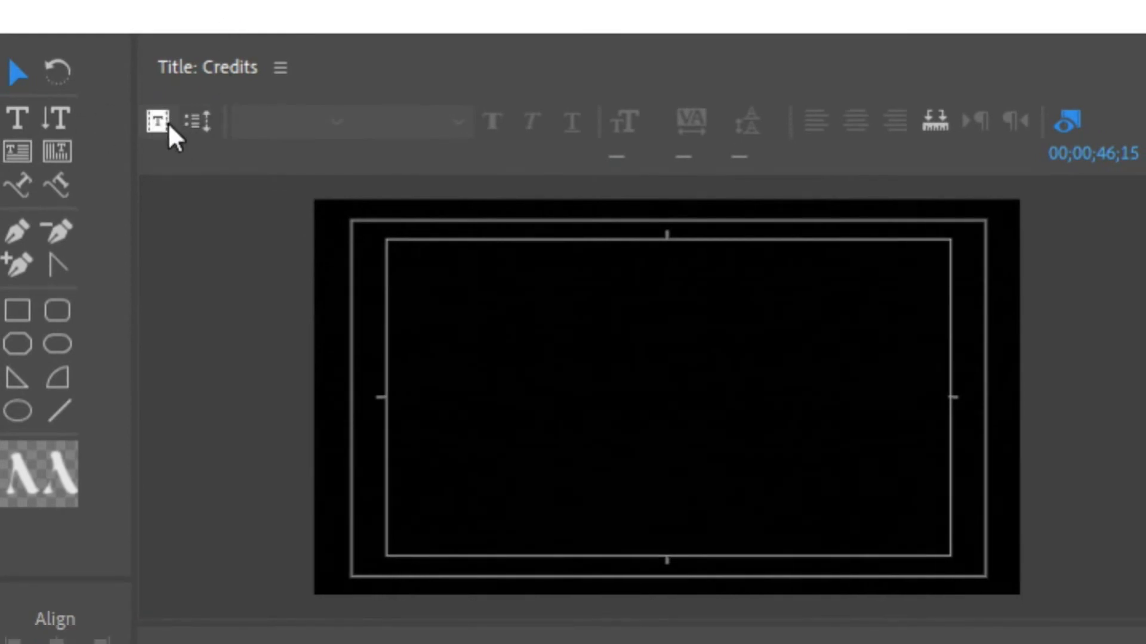
# Make the Credits title a Roll that starts off screen and ends off screen
pyautogui.click(204, 119)
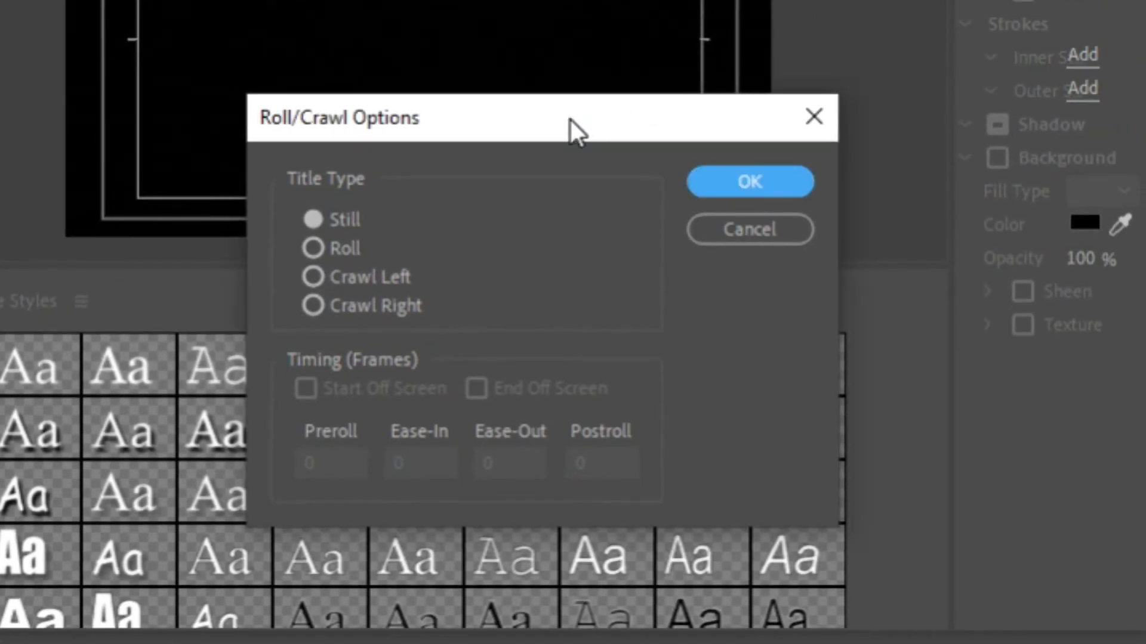
pyautogui.click(332, 250)
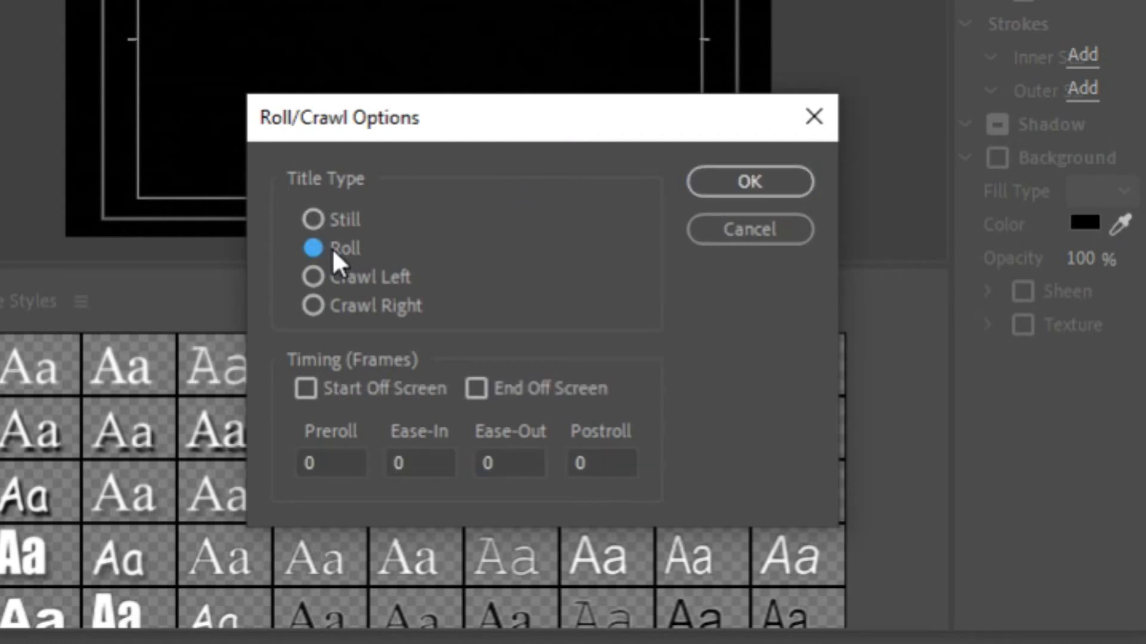
pyautogui.click(327, 392)
pyautogui.click(480, 388)
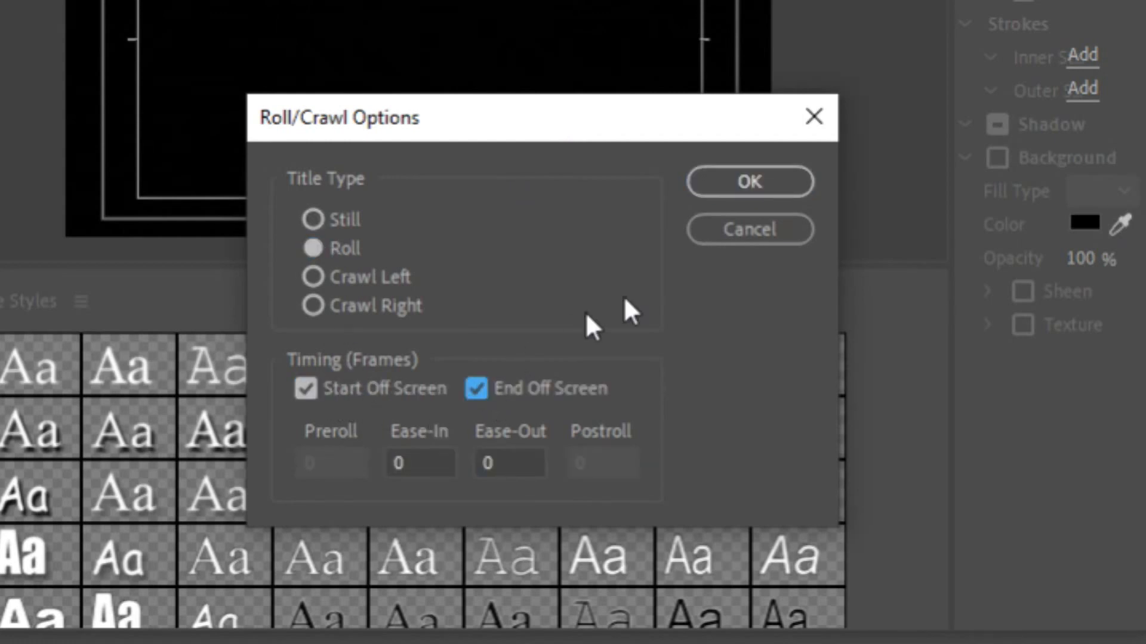
pyautogui.click(747, 185)
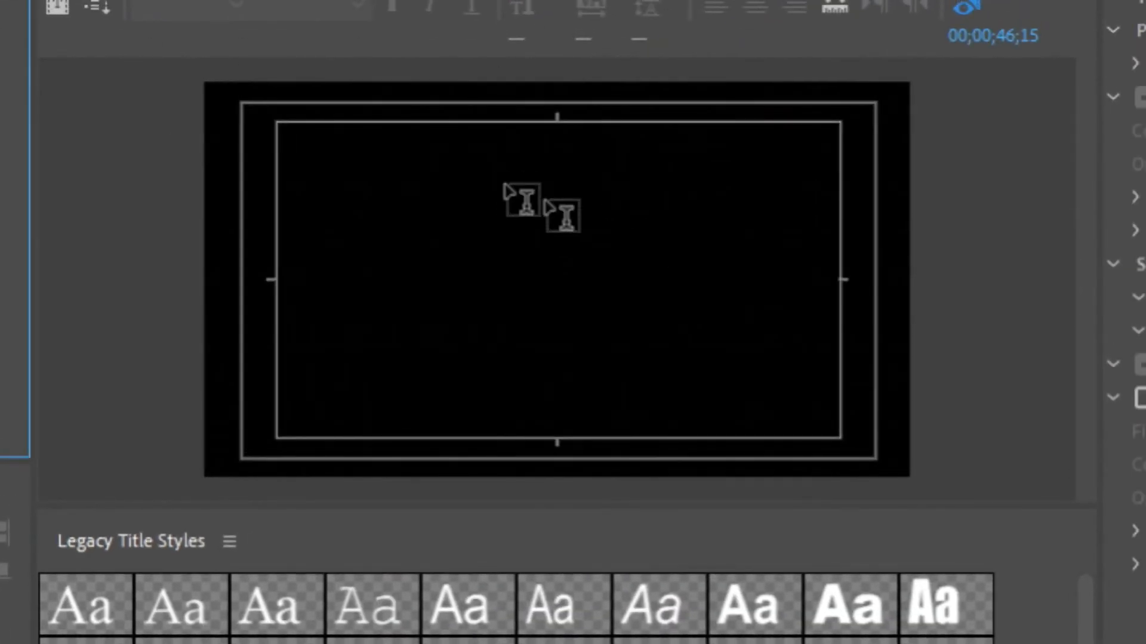
pyautogui.click(507, 143)
pyautogui.write('nv;owearnv')
pyautogui.press('Return')
pyautogui.press('Return')
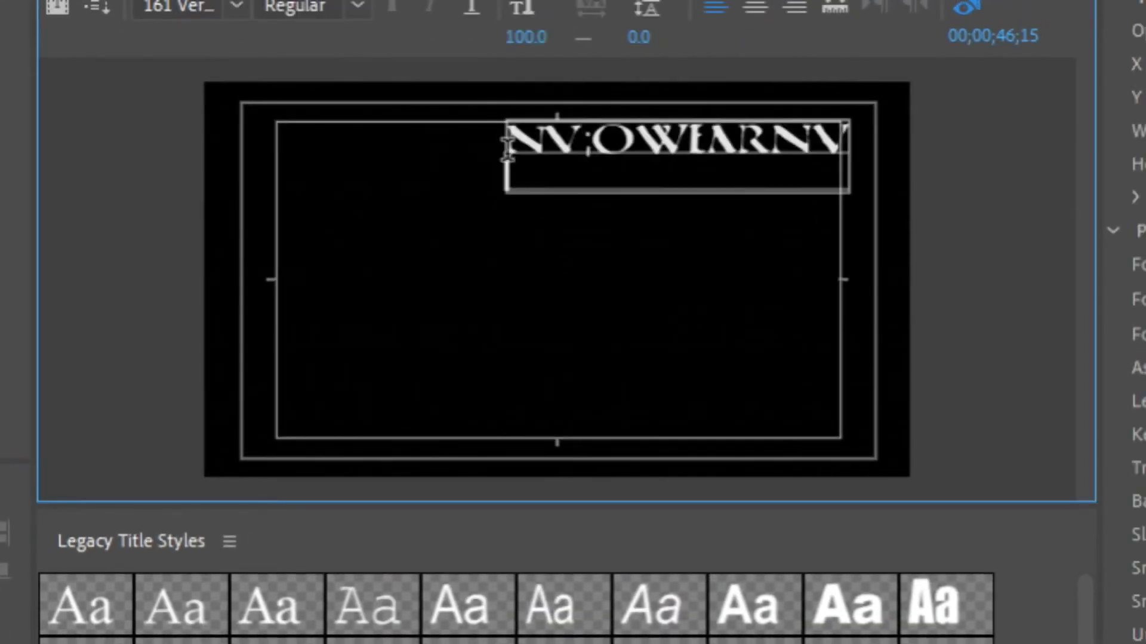
pyautogui.write("aemnbjaen';bol")
pyautogui.press('Return')
pyautogui.press('Return')
pyautogui.press('Return')
pyautogui.press('Return')
pyautogui.press('Return')
pyautogui.press('Return')
pyautogui.press('Return')
pyautogui.press('Return')
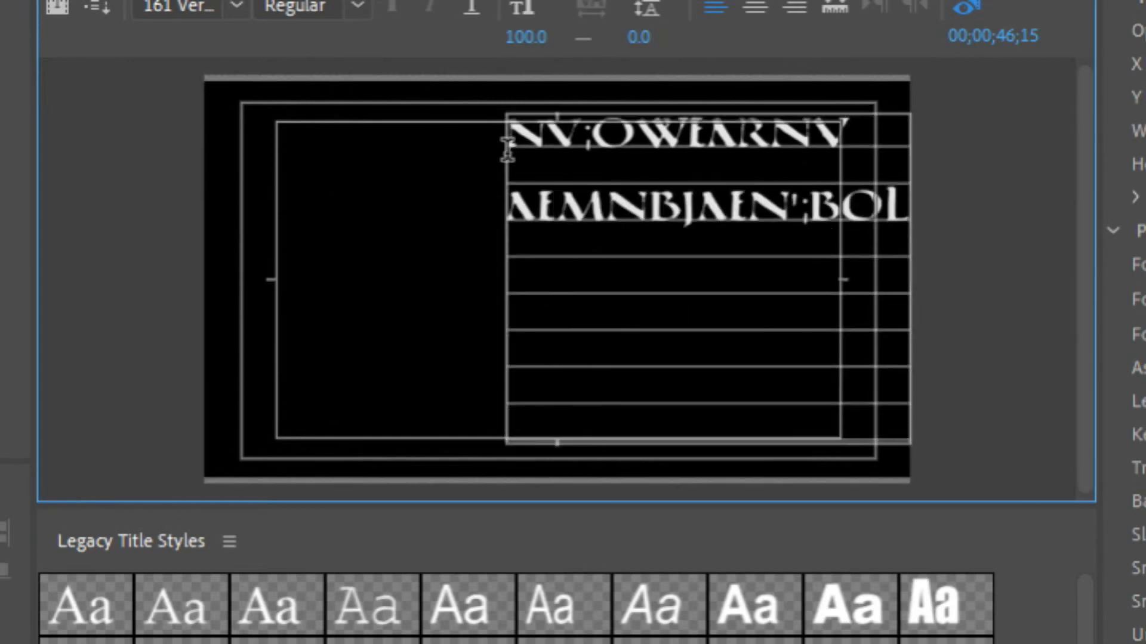
pyautogui.press('Return')
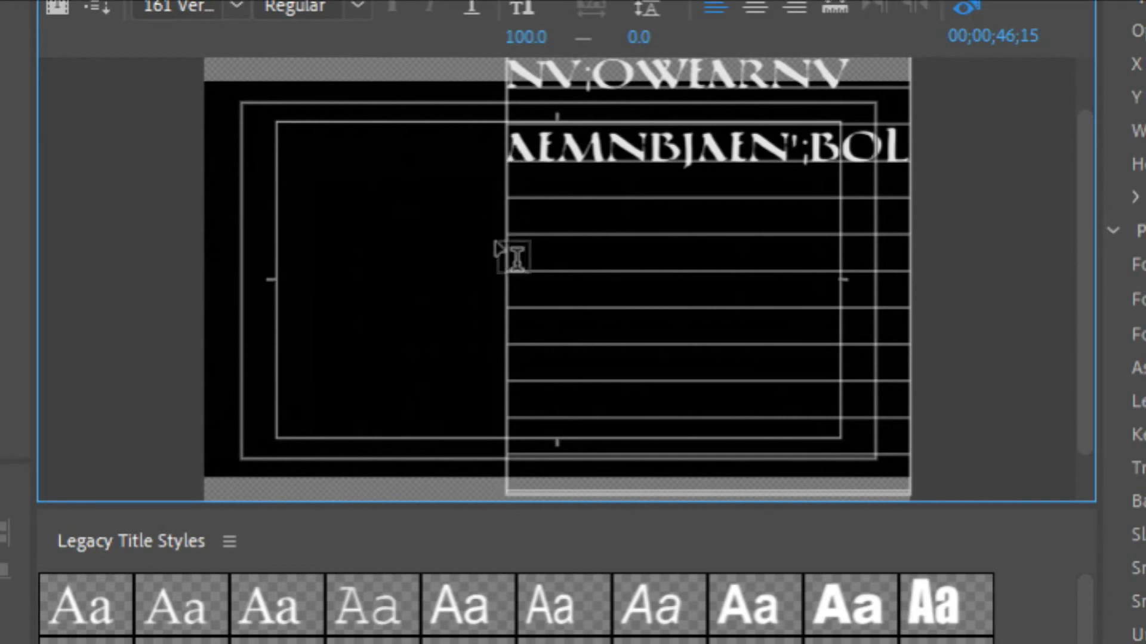
pyautogui.hotkey('ctrl', 'a')
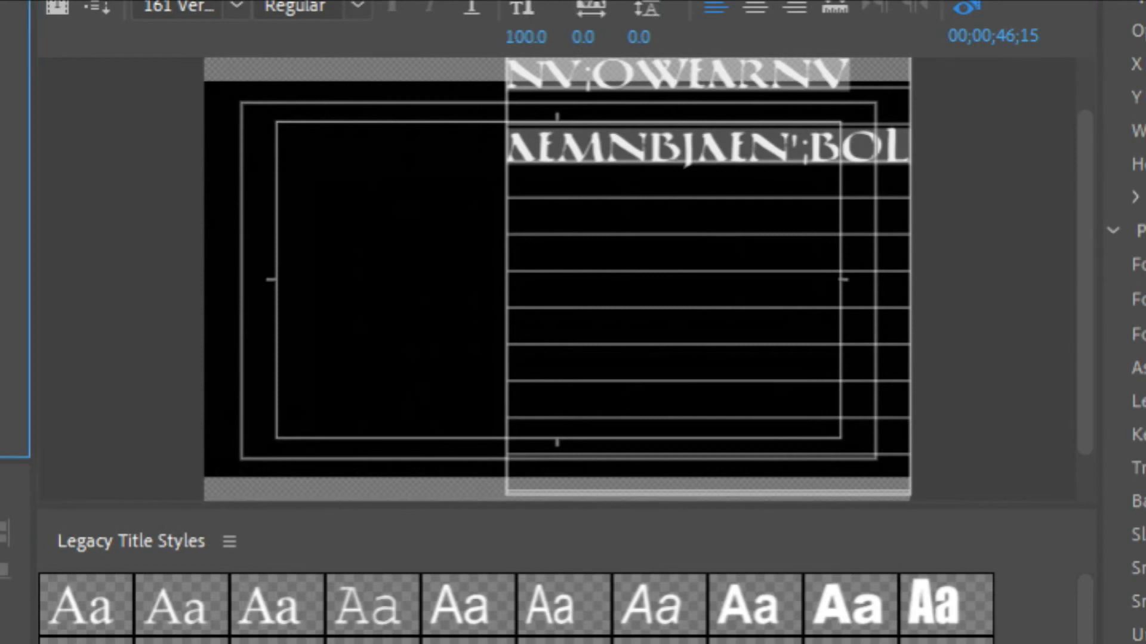
pyautogui.click(803, 273)
pyautogui.press('Delete')
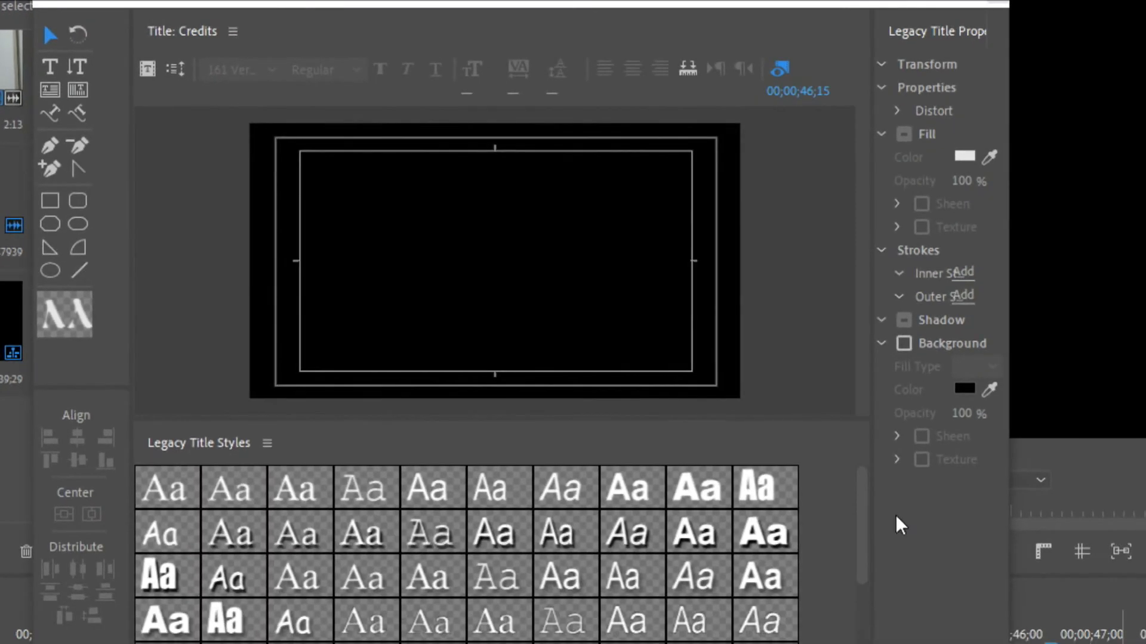
# Start a new text line reading "sIMPLE jILM jOKE" in the upper part of the Credits title and set its font family to Arial
pyautogui.click(455, 196)
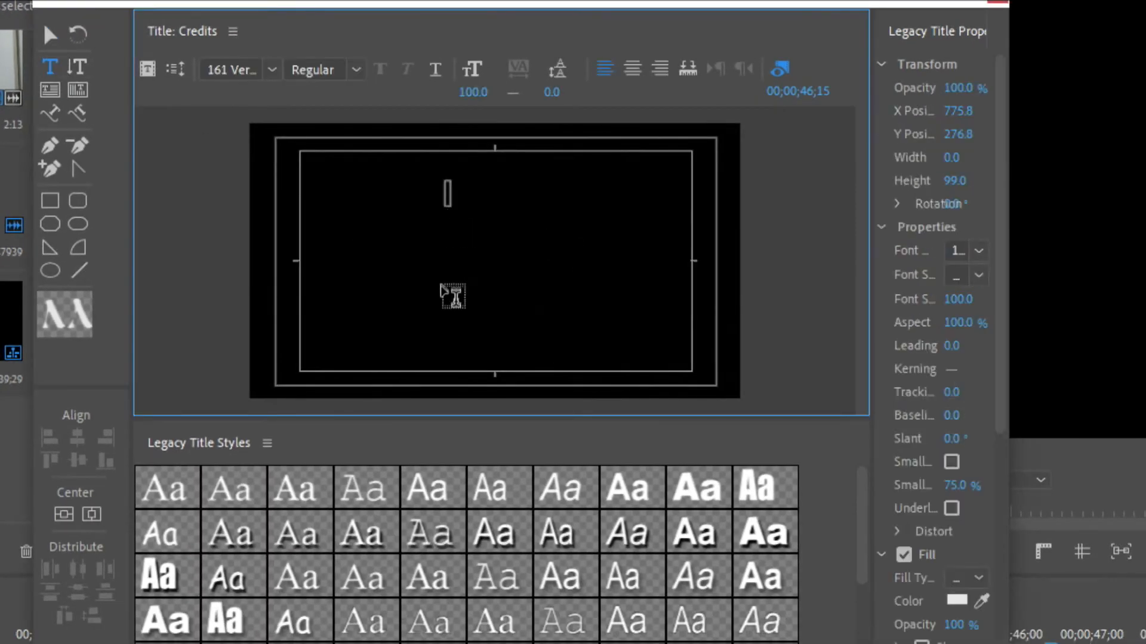
pyautogui.write('SIMPLE')
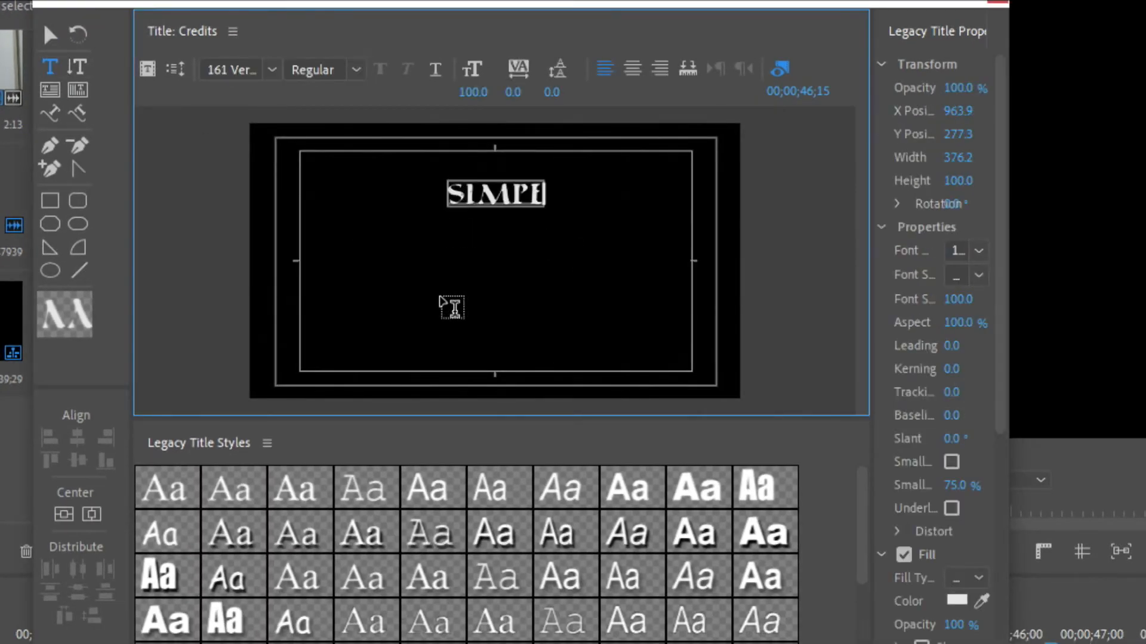
pyautogui.write(' F')
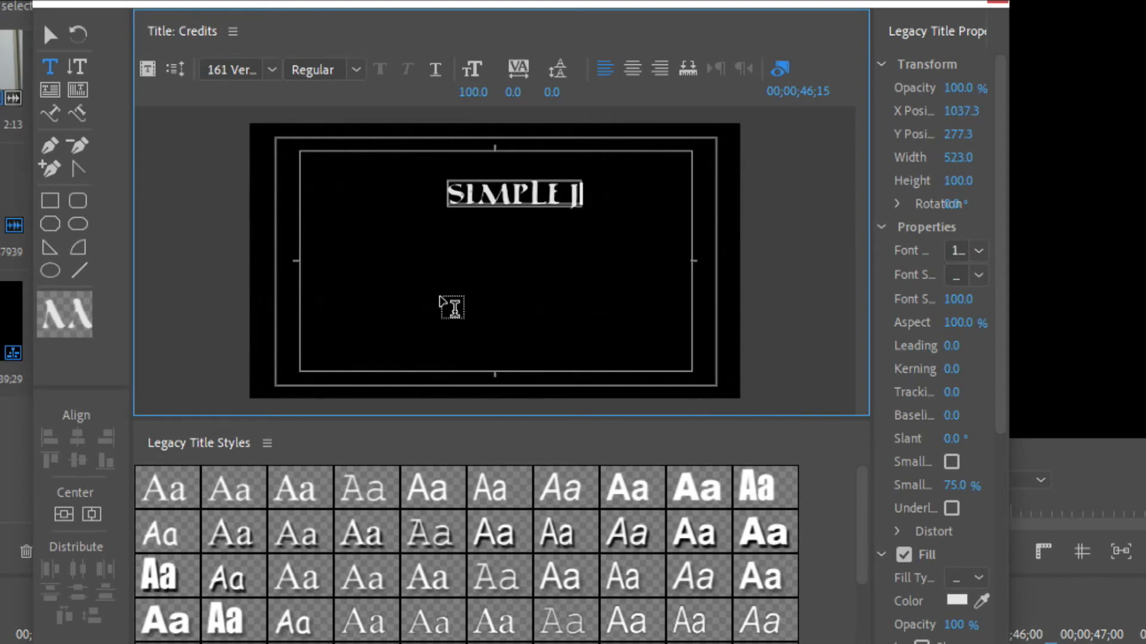
pyautogui.write('ILM JOKE')
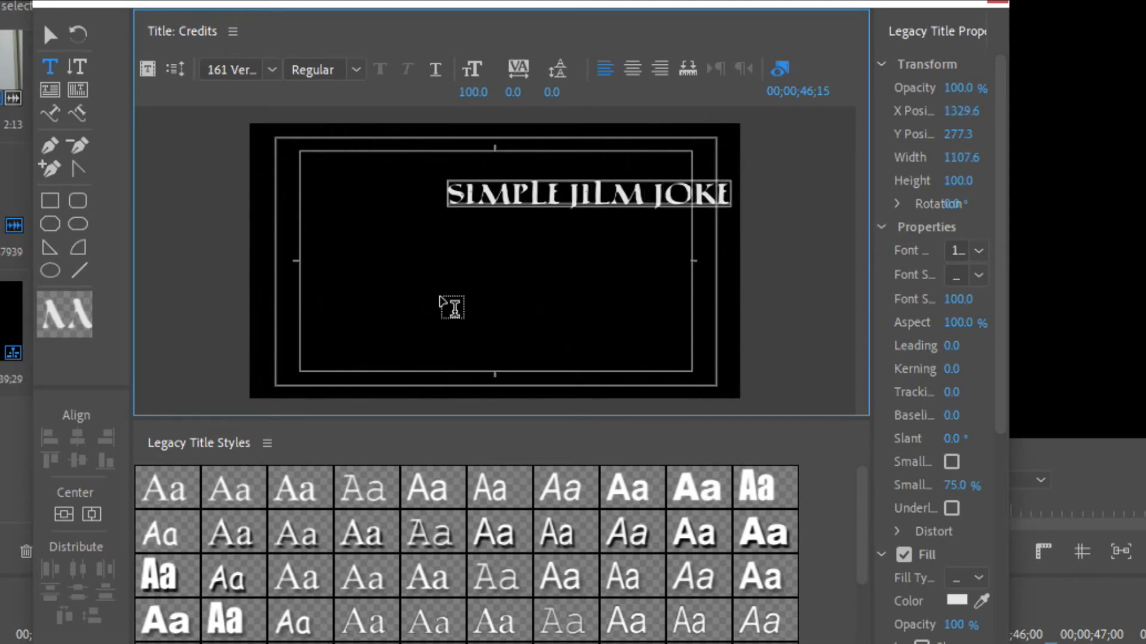
pyautogui.moveTo(869, 414); pyautogui.dragTo(699, 414)
pyautogui.click(978, 251)
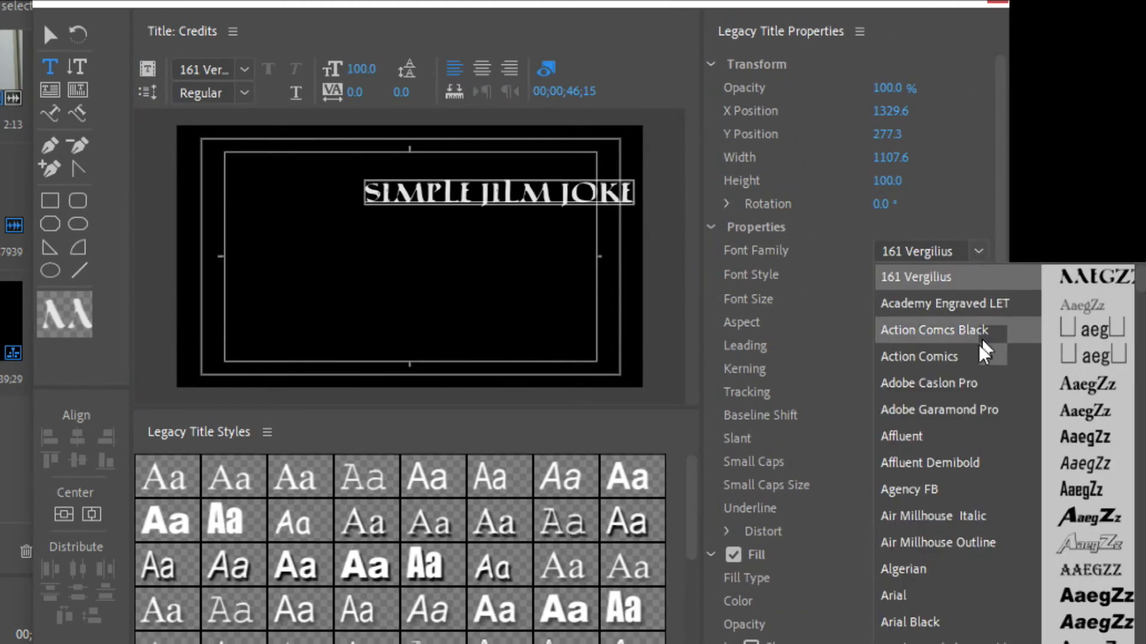
pyautogui.click(953, 597)
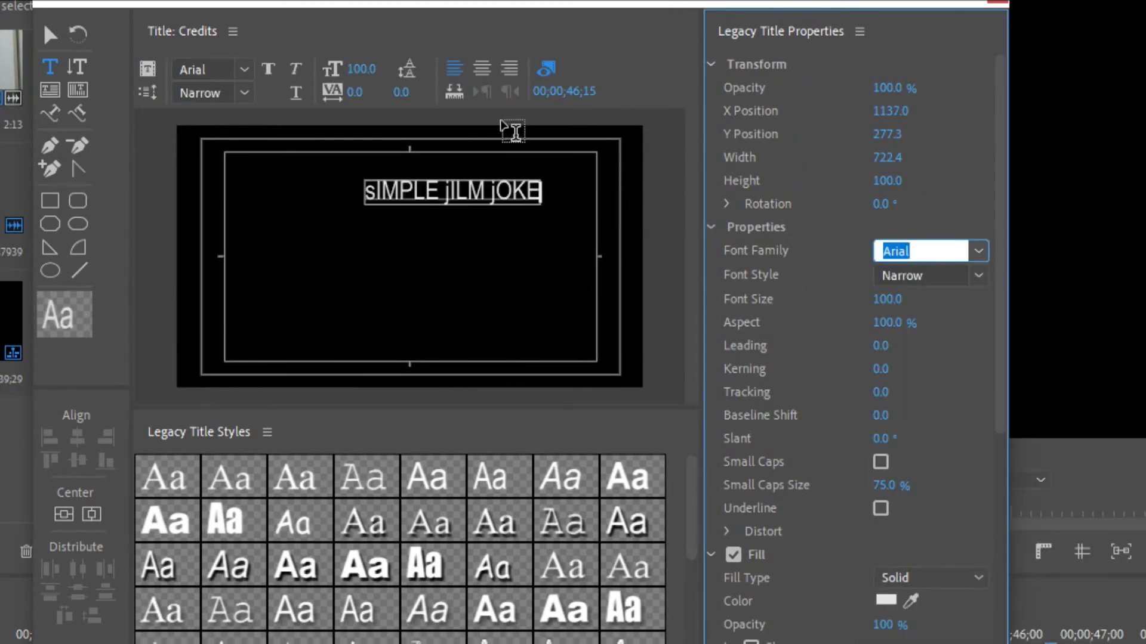
# Replace the wrongly capitalized text in the Credits title with "Simple Film Joke"
pyautogui.click(470, 186)
pyautogui.hotkey('ctrl', 'a')
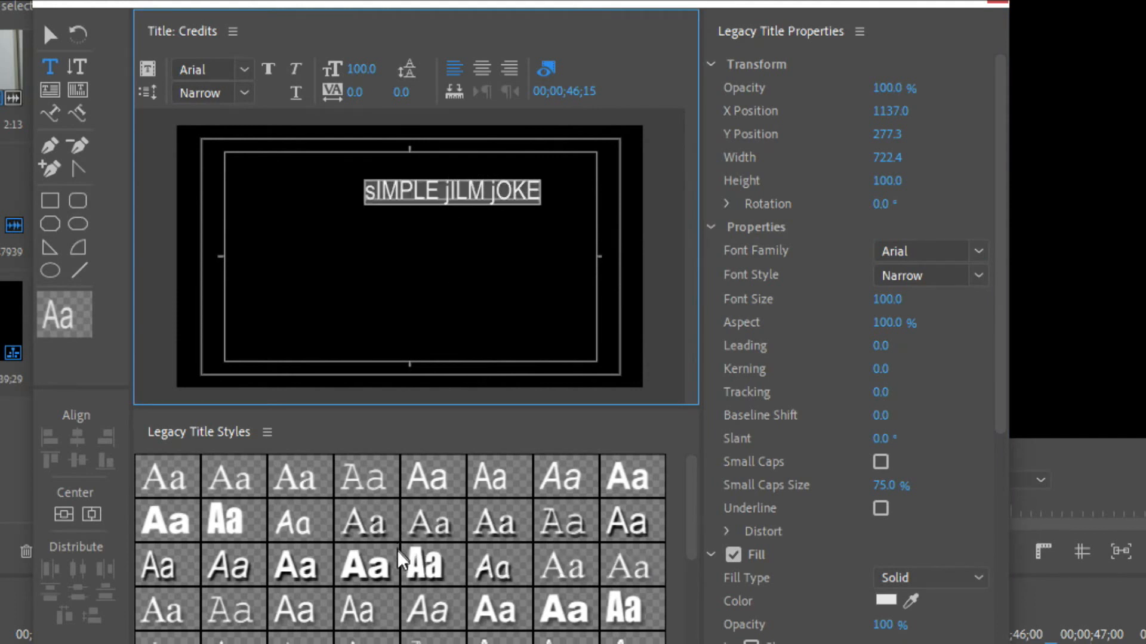
pyautogui.write('Simple G')
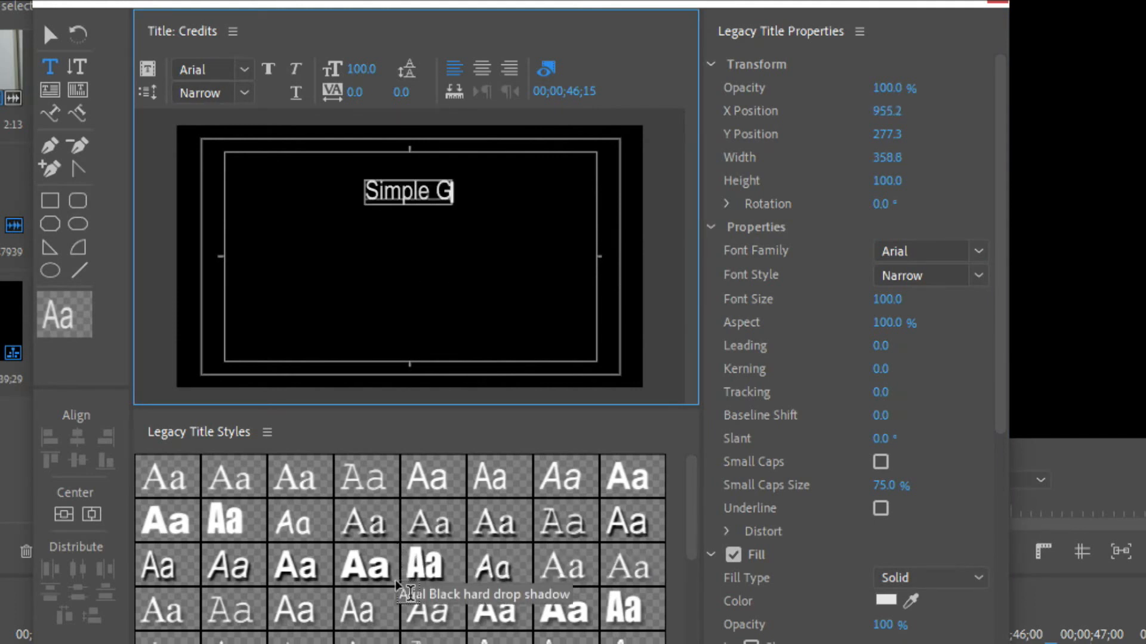
pyautogui.press('BackSpace')
pyautogui.write('Film Joke')
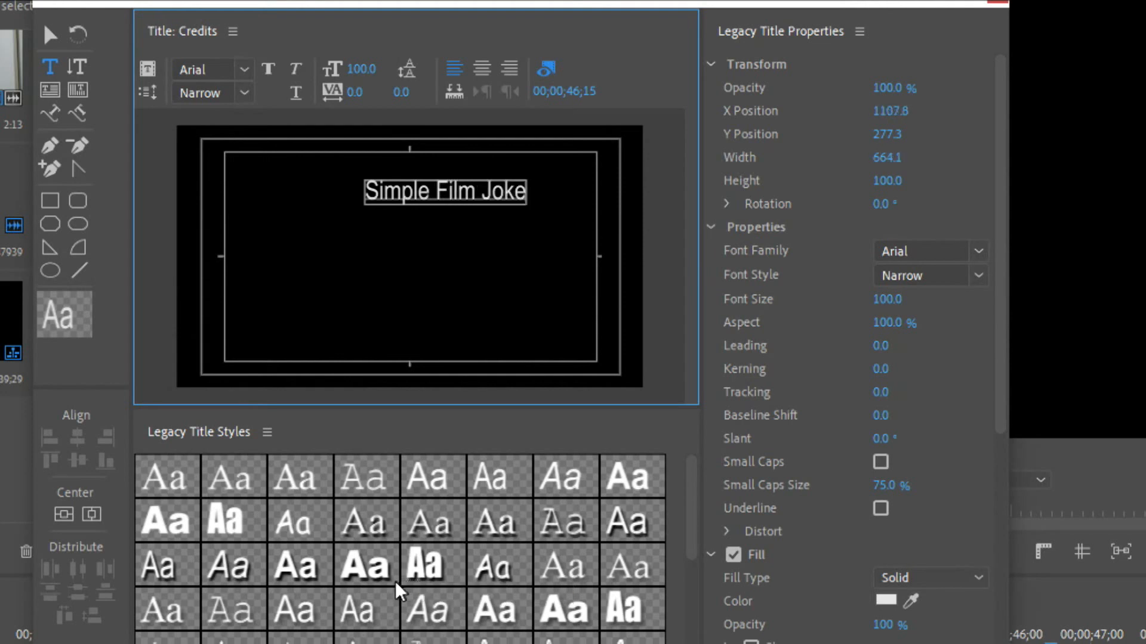
# Move the "Simple Film Joke" text up to the upper edge of the title-safe area and center it horizontally in the frame
pyautogui.click(48, 36)
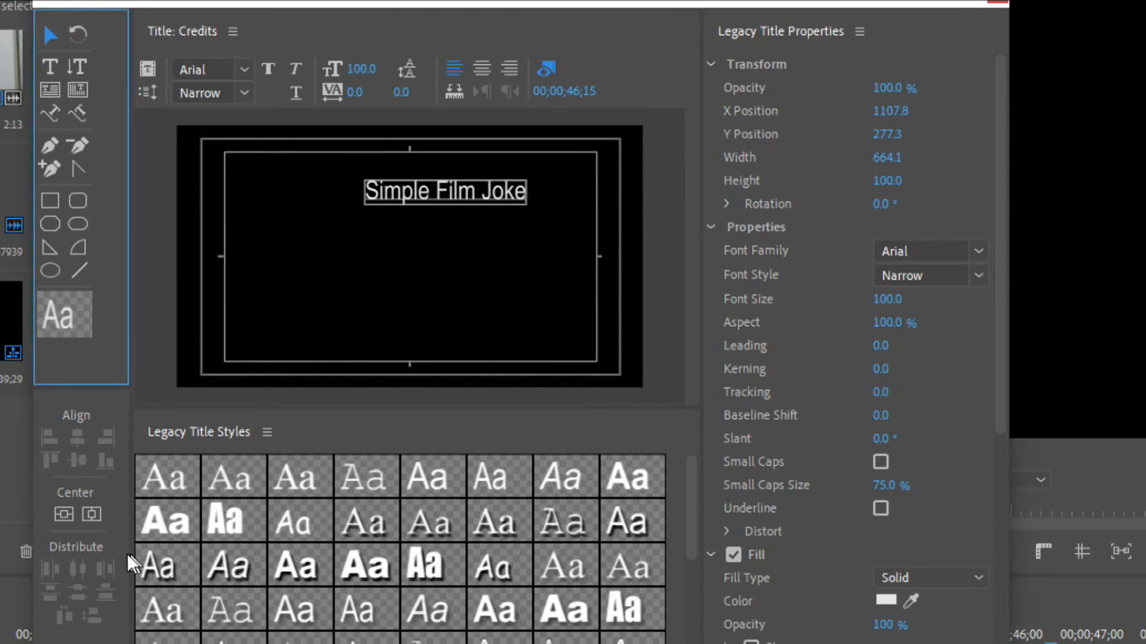
pyautogui.click(92, 513)
pyautogui.moveTo(420, 192); pyautogui.dragTo(420, 164)
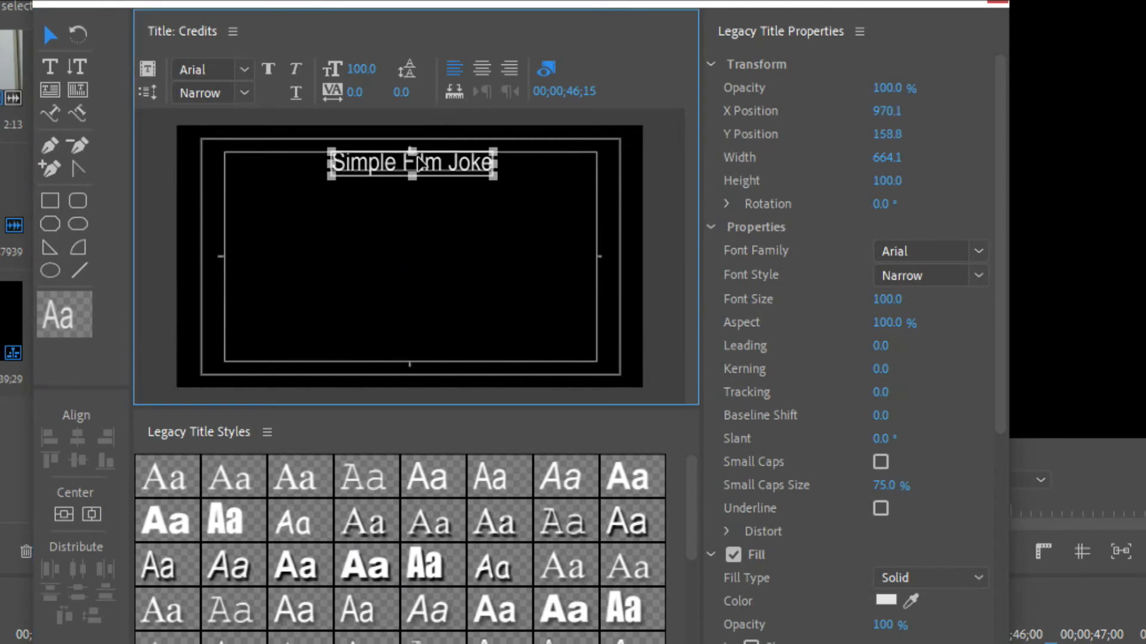
pyautogui.click(92, 514)
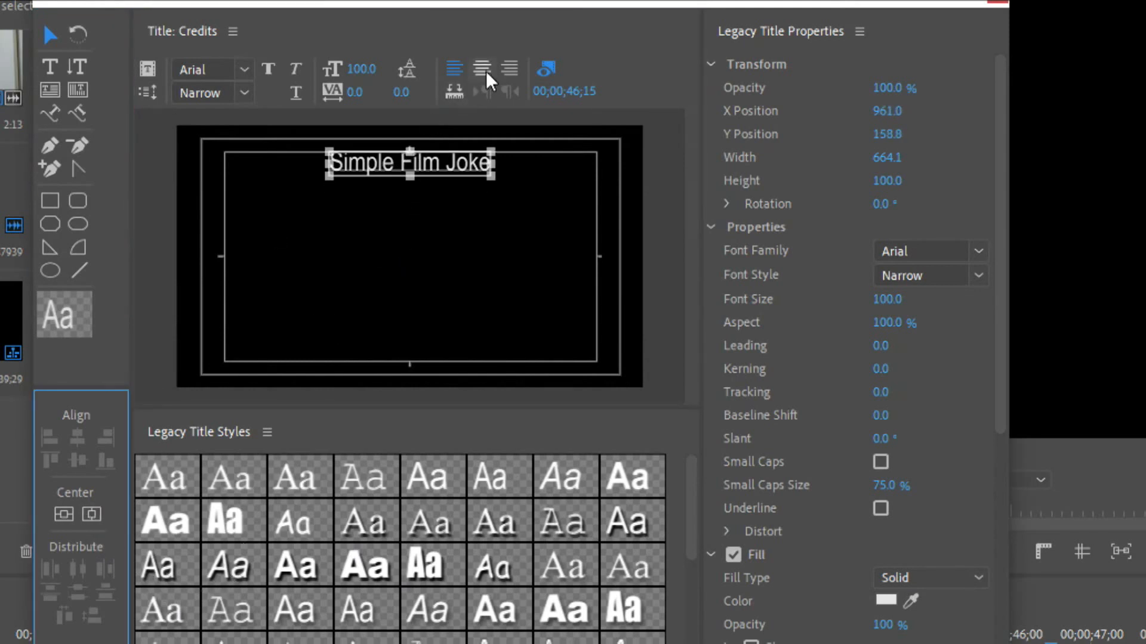
# Add the credit lines "Actor 1" and "Thing 1" below the heading, separated from it by a blank line
pyautogui.click(49, 66)
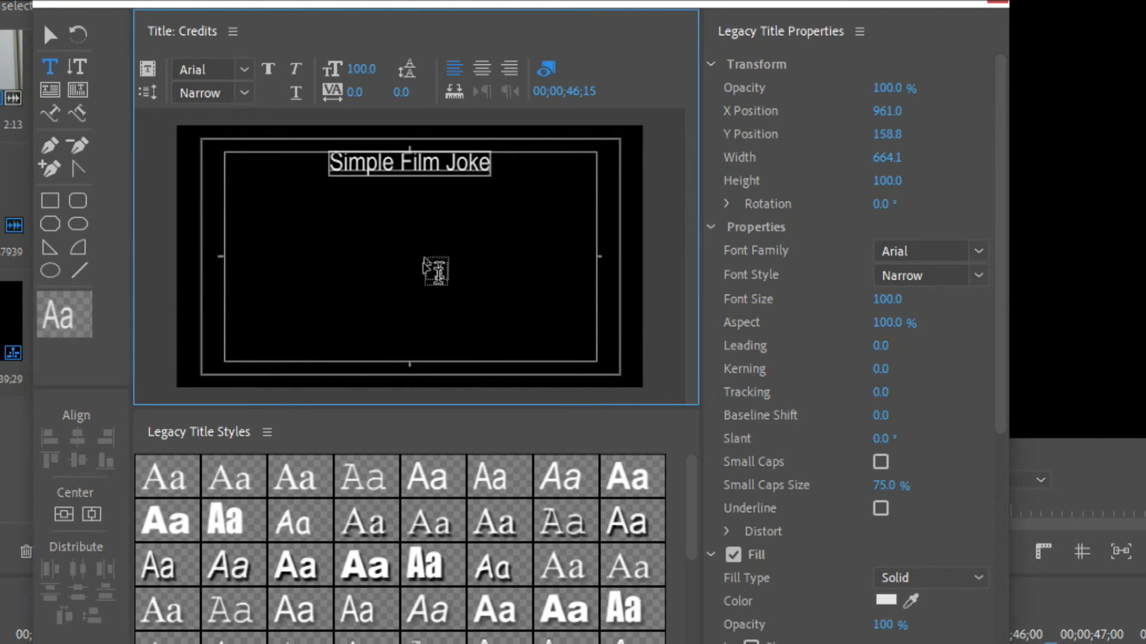
pyautogui.press('Return')
pyautogui.press('Return')
pyautogui.write('Actor 1')
pyautogui.press('Return')
pyautogui.write('Thing')
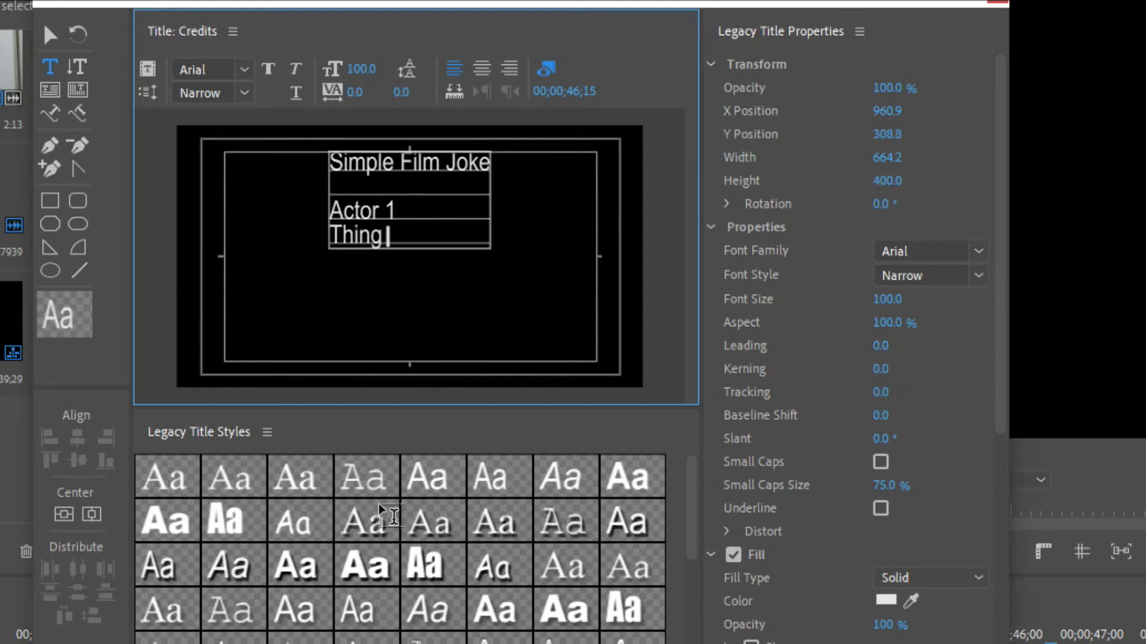
pyautogui.write(' 1')
# Add the credit lines "Actor 2" and "Thing 2" after a blank line
pyautogui.press('Return')
pyautogui.press('Return')
pyautogui.write('Acot')
pyautogui.press('BackSpace')
pyautogui.write('tor 2')
# Add the credit lines "Director" and "The Cat in the Hat" after another blank line
pyautogui.press('Return')
pyautogui.write('Thing 2')
pyautogui.press('Return')
pyautogui.press('Return')
pyautogui.write('Director')
pyautogui.press('Return')
pyautogui.write('That')
pyautogui.press('BackSpace')
pyautogui.press('BackSpace')
pyautogui.write('e Cat in the Hat')
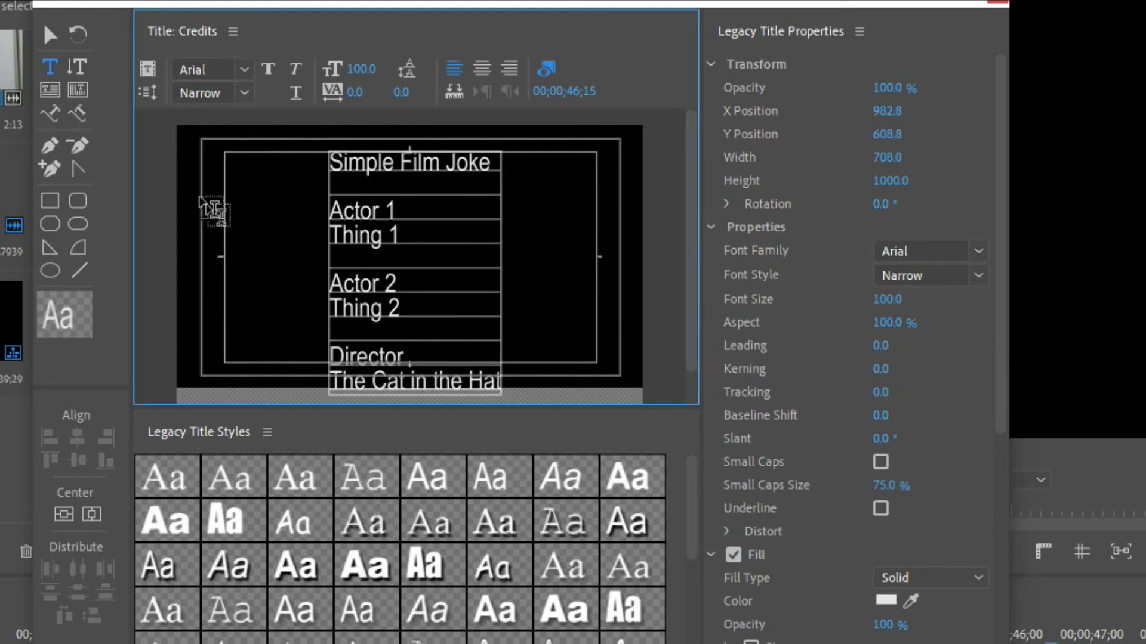
# Center-align all lines of the credits text
pyautogui.click(51, 36)
pyautogui.click(337, 182)
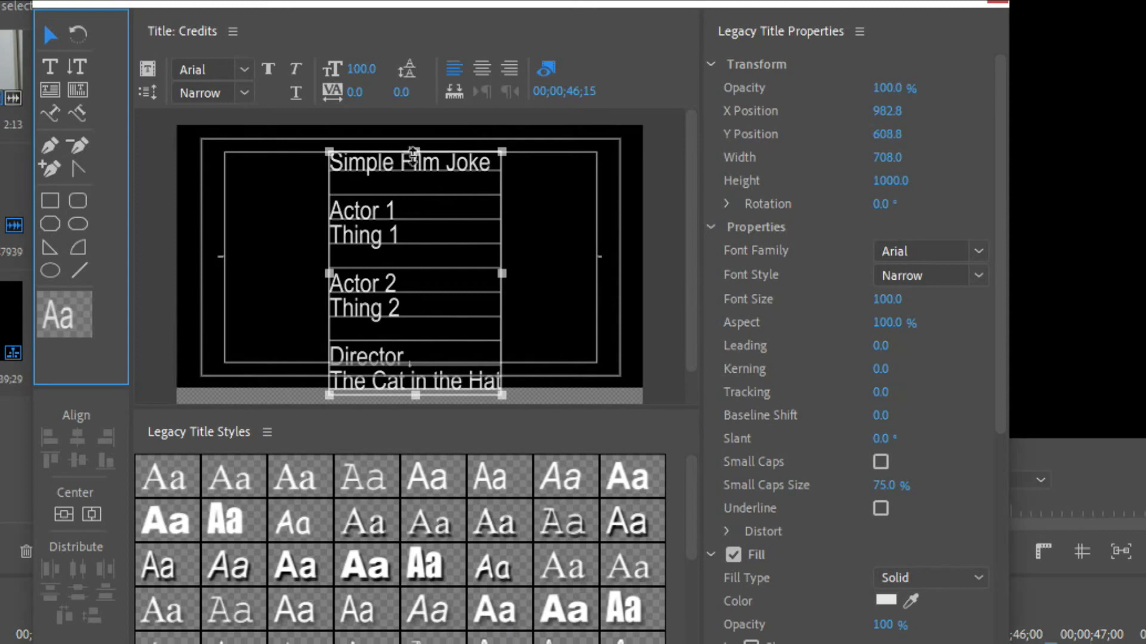
pyautogui.click(480, 67)
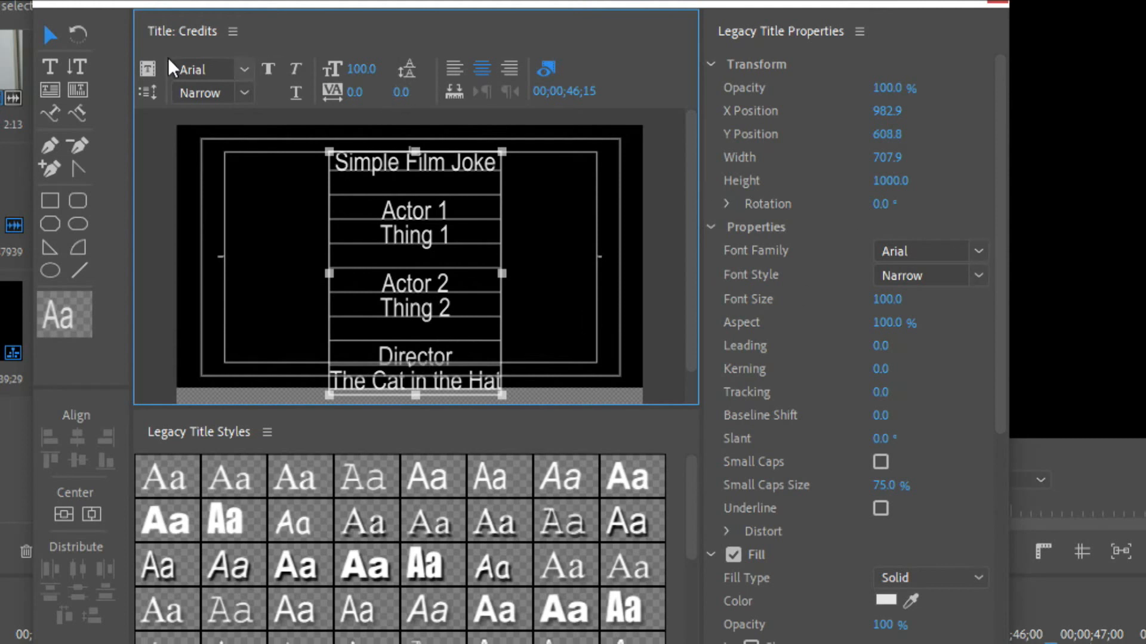
# Make the role lines "Actor 1", "Actor 2" and "Director" bold
pyautogui.click(50, 66)
pyautogui.moveTo(457, 206); pyautogui.dragTo(302, 200)
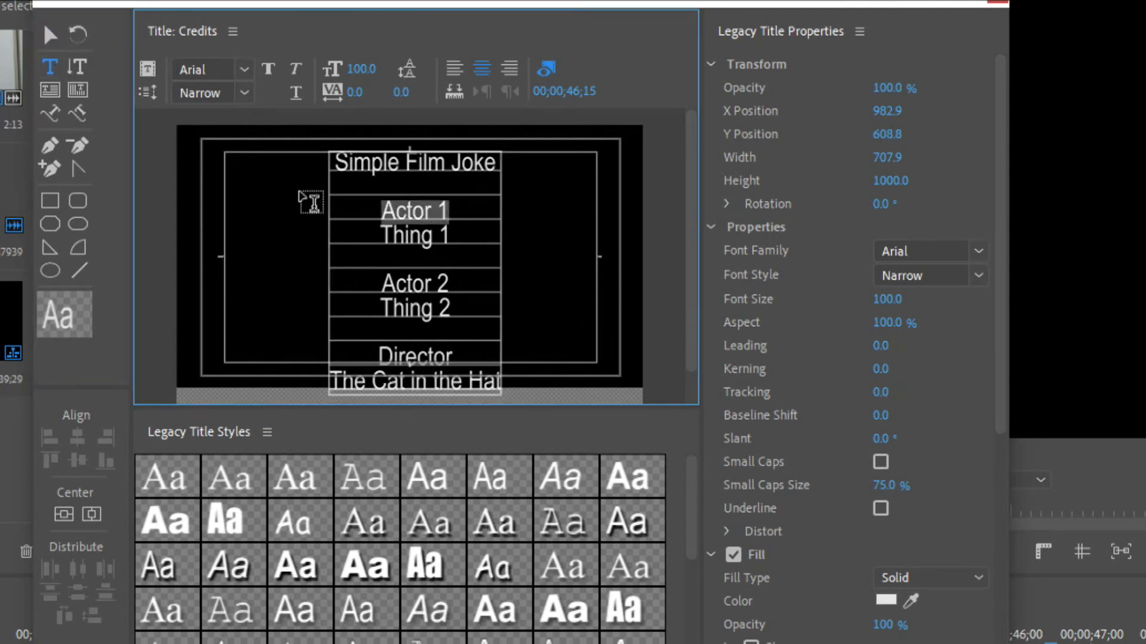
pyautogui.click(269, 69)
pyautogui.moveTo(478, 288); pyautogui.dragTo(367, 285)
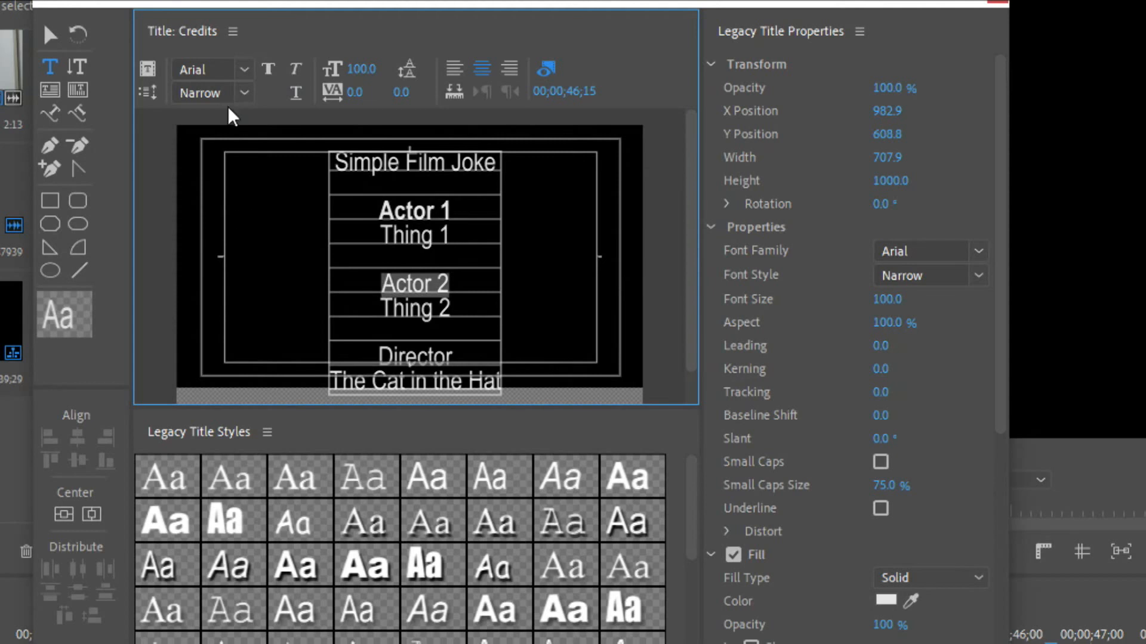
pyautogui.click(268, 69)
pyautogui.moveTo(504, 354); pyautogui.dragTo(200, 316)
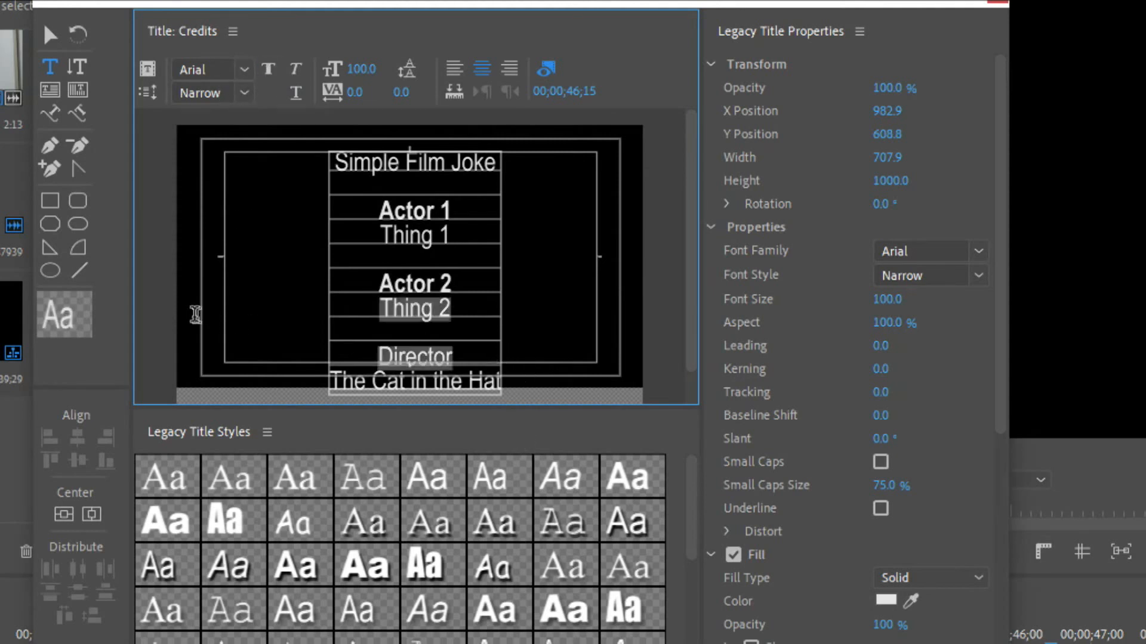
pyautogui.moveTo(461, 357); pyautogui.dragTo(298, 345)
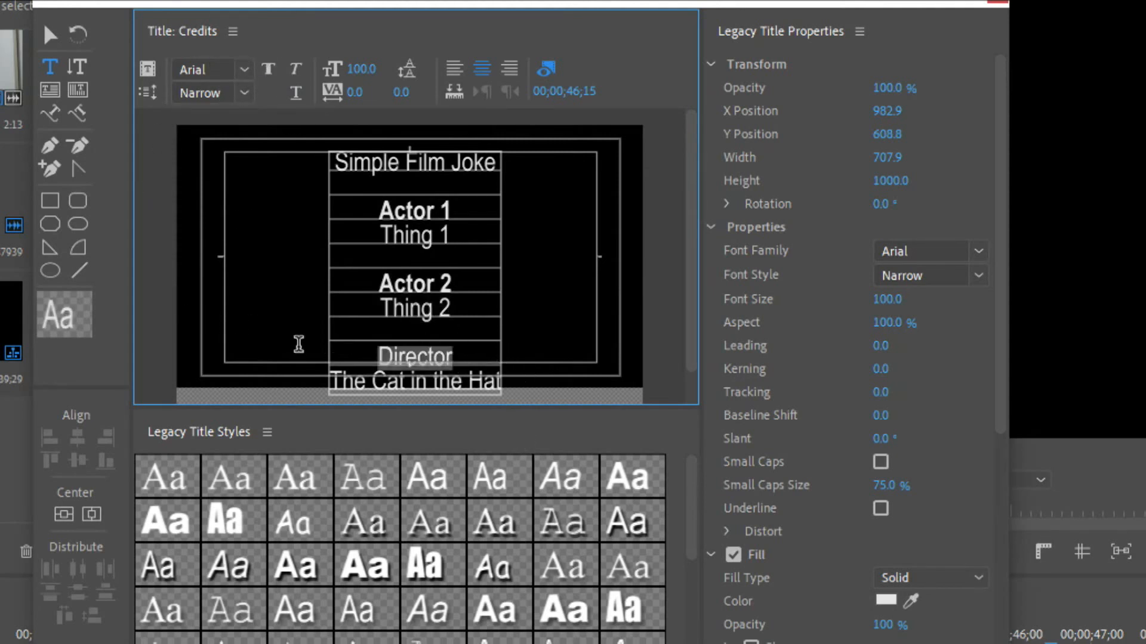
pyautogui.click(268, 68)
# Make the "Simple Film Joke" heading bold and italic
pyautogui.click(499, 162)
pyautogui.moveTo(498, 162); pyautogui.dragTo(295, 161)
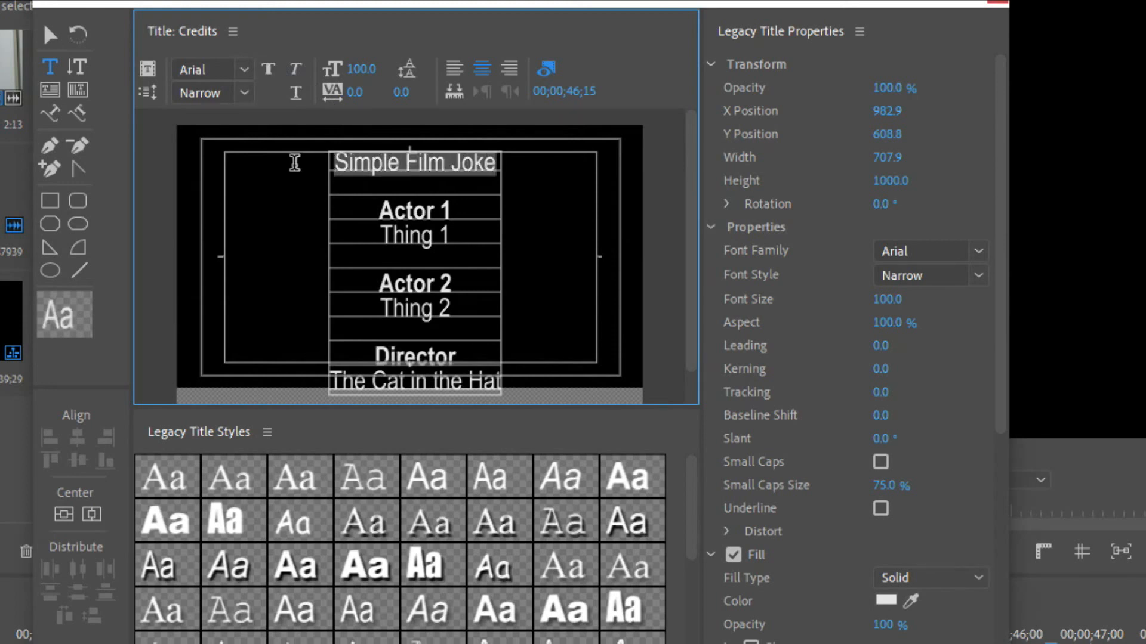
pyautogui.click(269, 70)
pyautogui.click(296, 71)
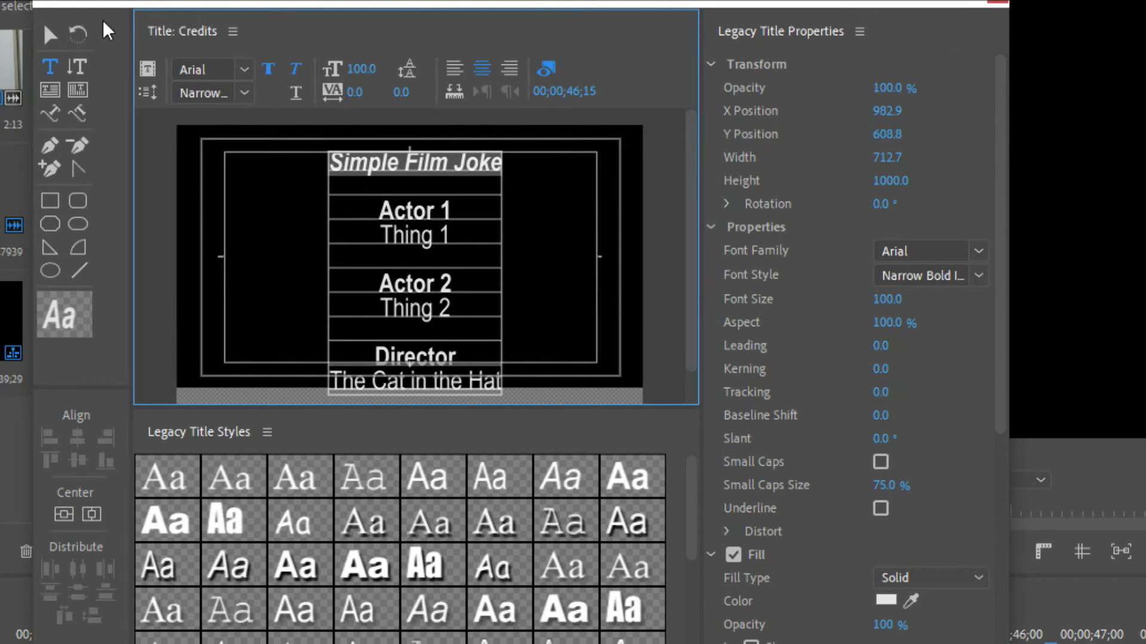
# Set the font size of the whole credits text block to 126 and close the title window
pyautogui.click(51, 34)
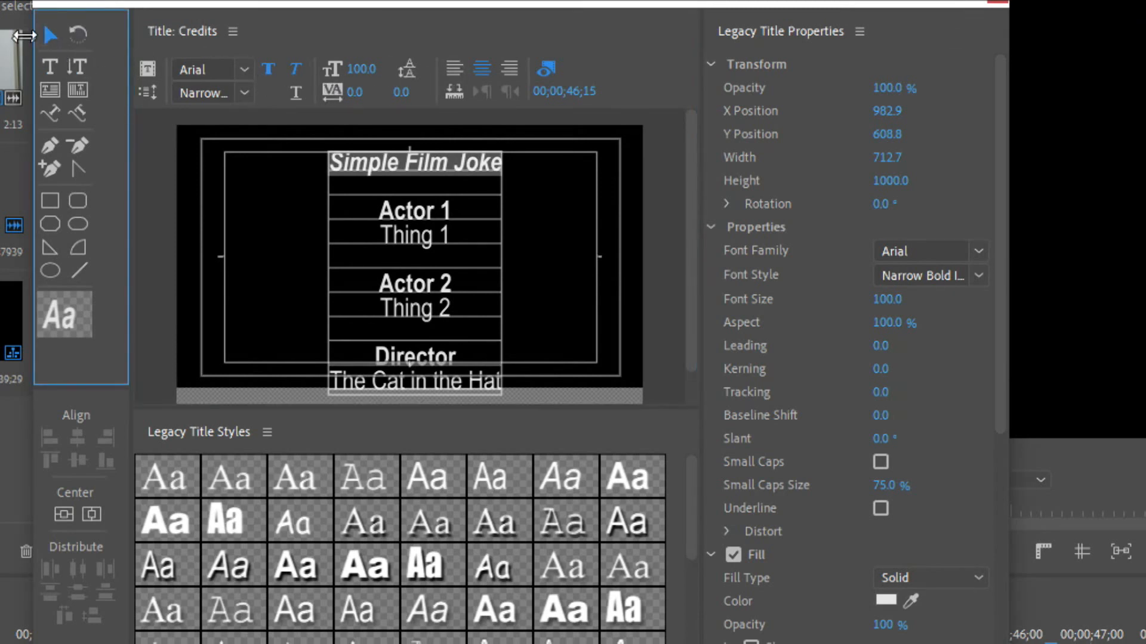
pyautogui.click(238, 197)
pyautogui.click(450, 237)
pyautogui.moveTo(362, 82); pyautogui.dragTo(400, 82)
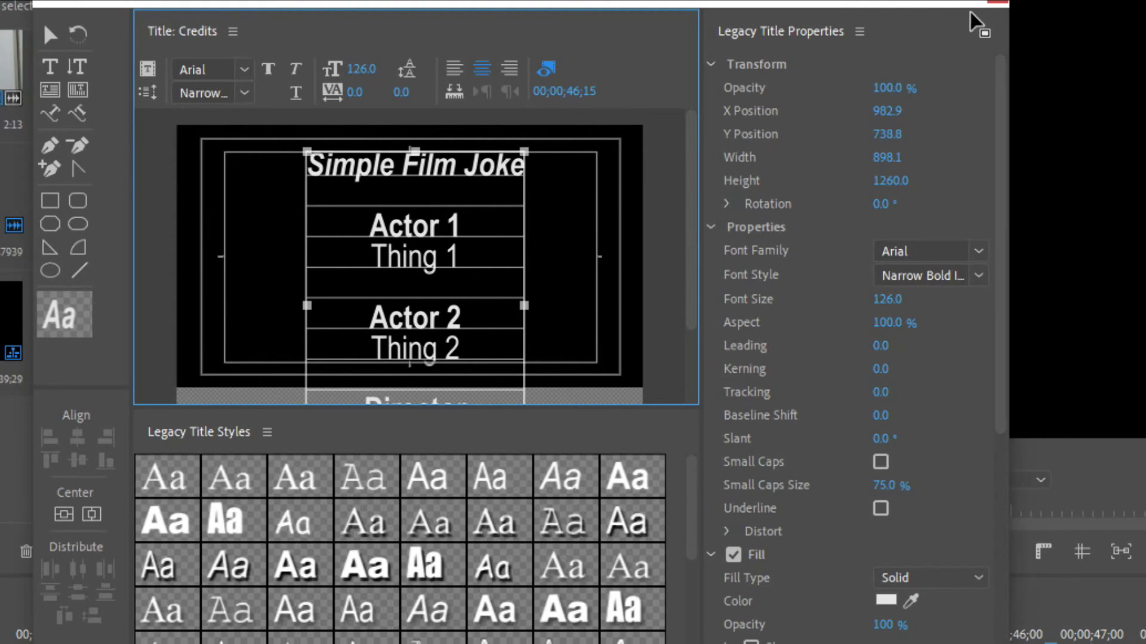
pyautogui.click(995, 4)
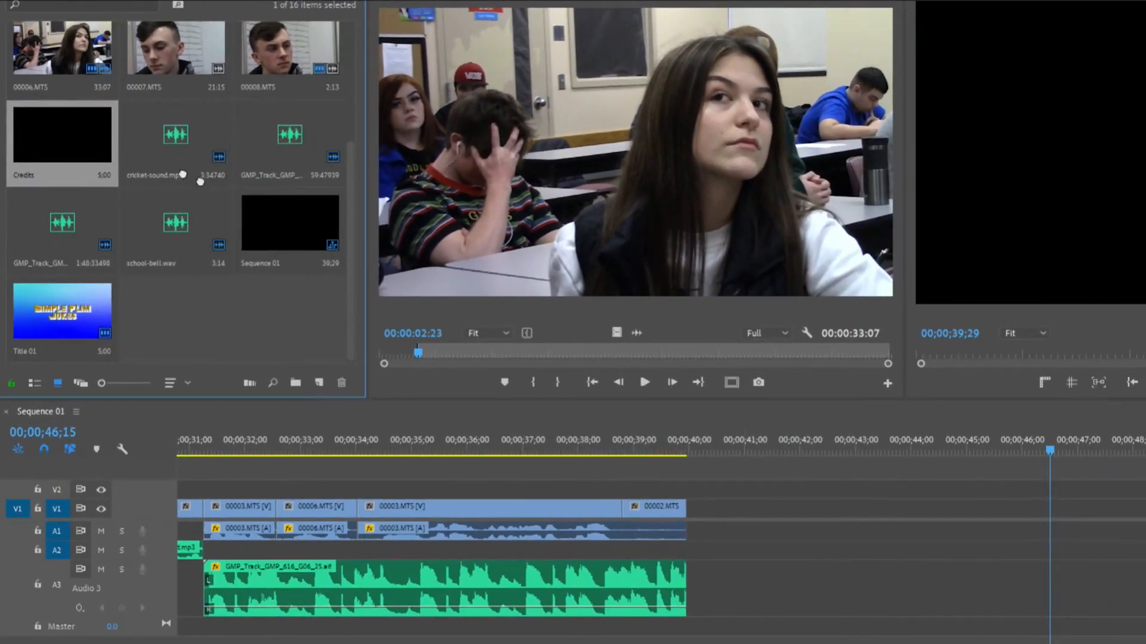
# Place the Credits title on the footage's video track after the last clip, with a gap, starting at about 00;00;40;25
pyautogui.moveTo(200, 181); pyautogui.dragTo(713, 505)
pyautogui.click(690, 449)
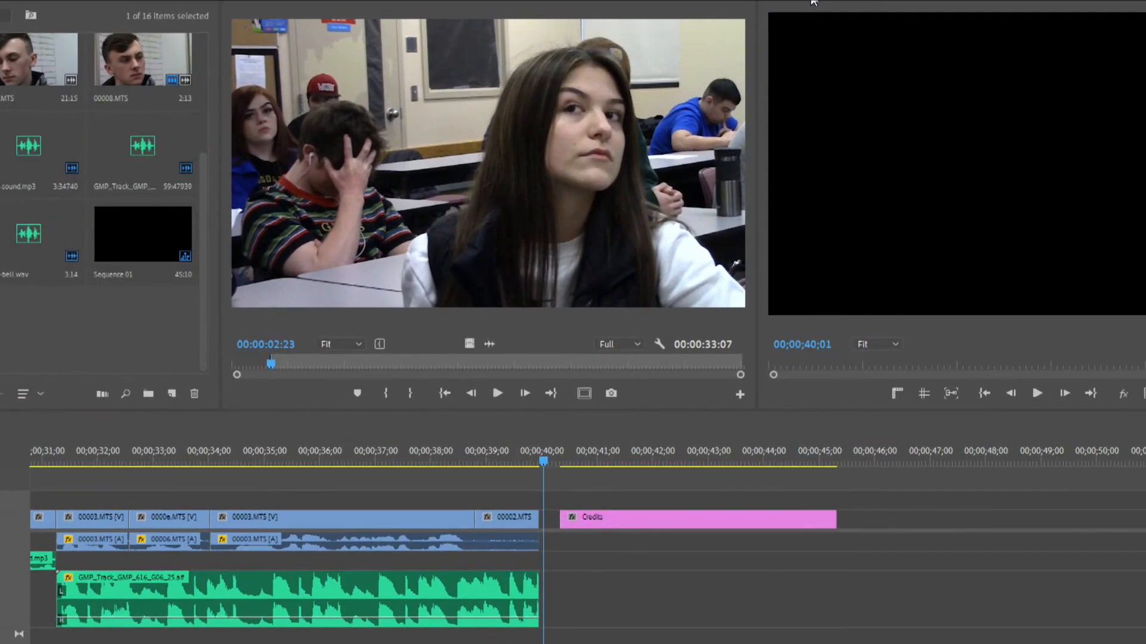
pyautogui.moveTo(540, 459); pyautogui.dragTo(514, 463)
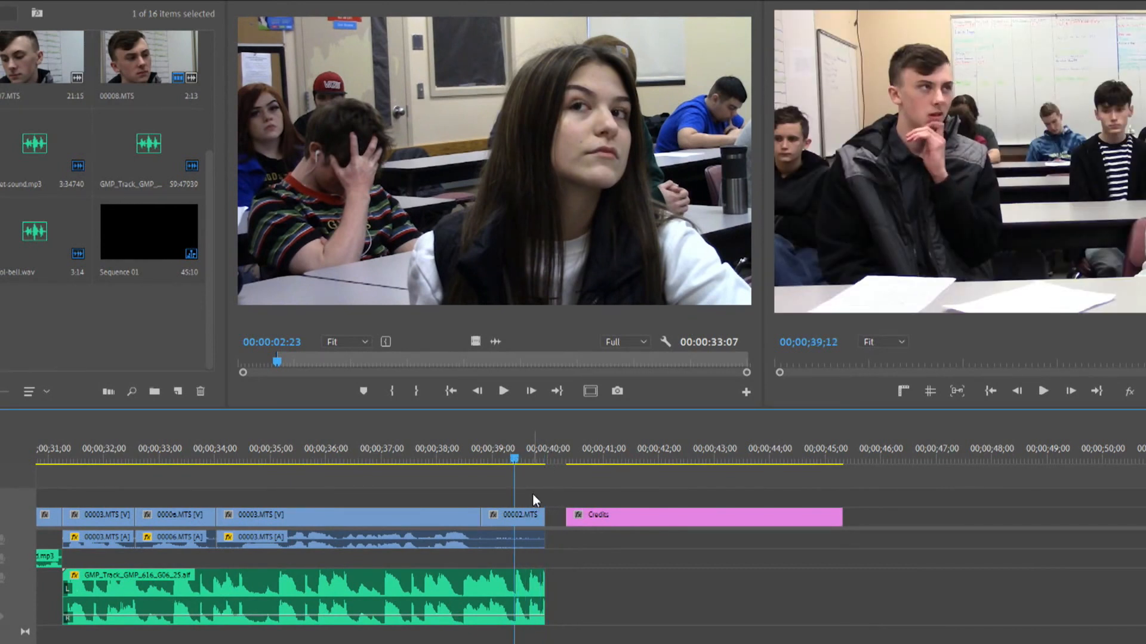
pyautogui.click(603, 522)
pyautogui.moveTo(602, 522); pyautogui.dragTo(630, 524)
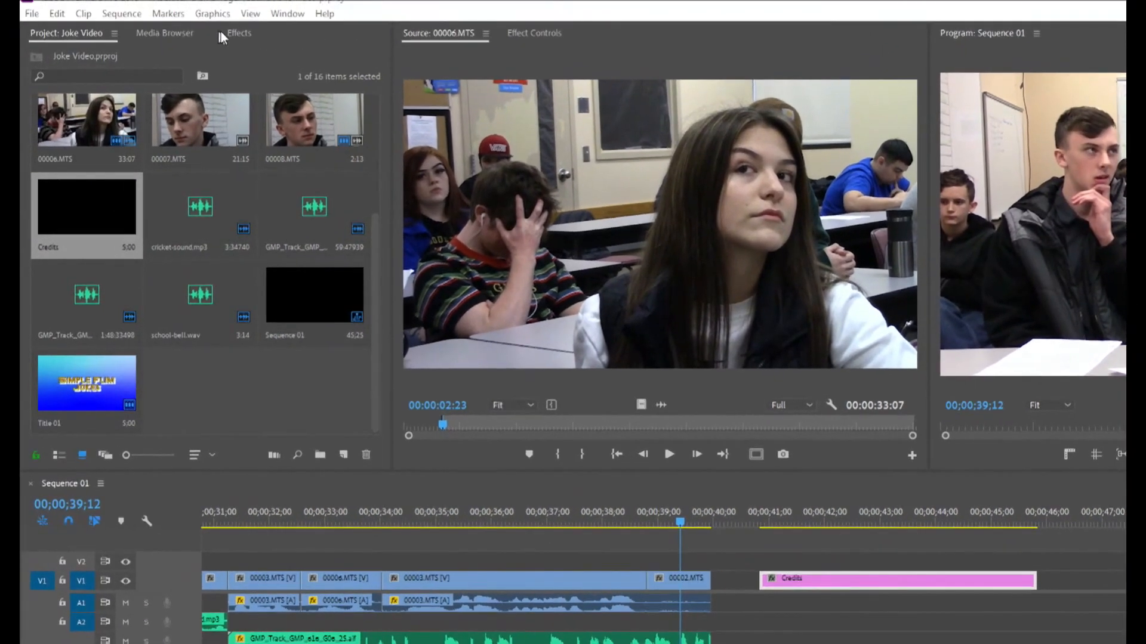
# Add a Cross Dissolve to the end of the last footage clip, 00002.MTS, and shorten the transition's duration
pyautogui.click(227, 31)
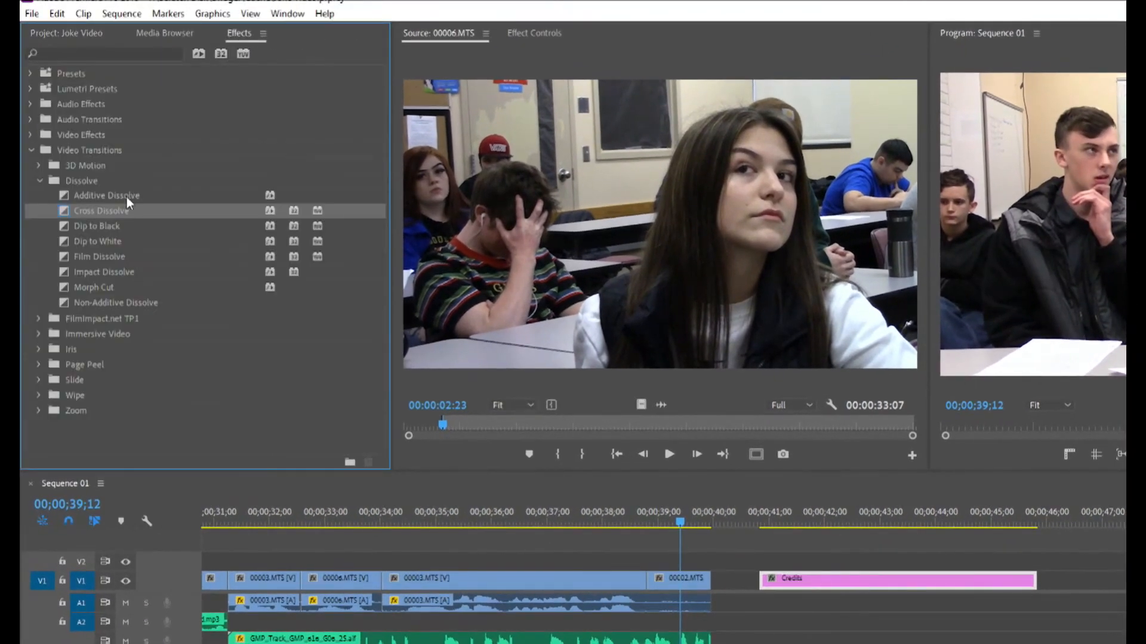
pyautogui.moveTo(301, 278); pyautogui.dragTo(704, 588)
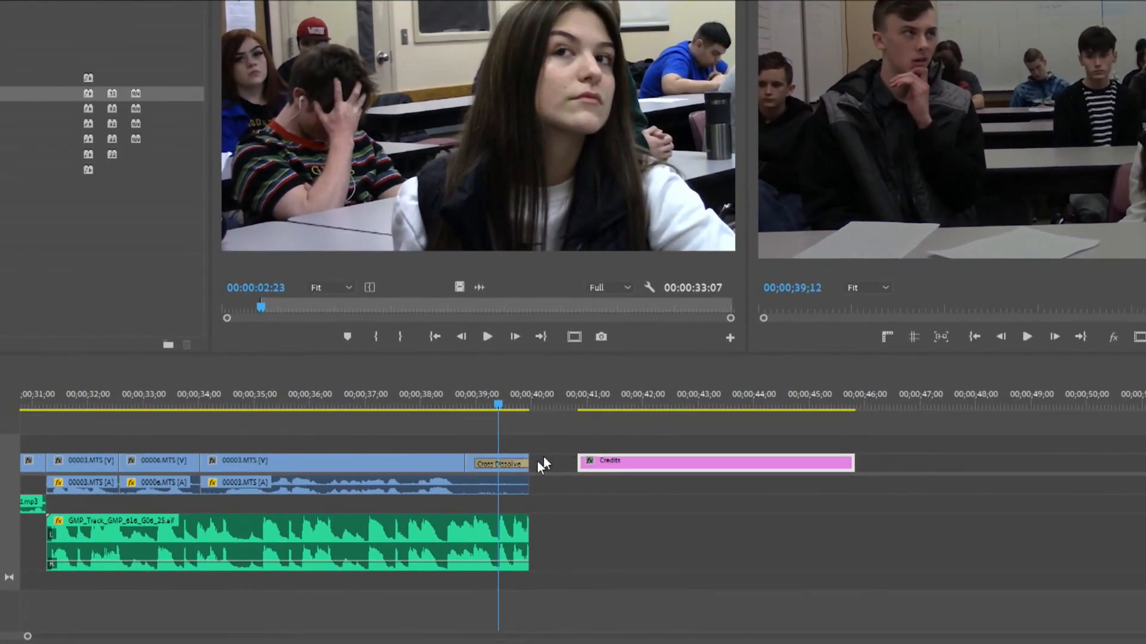
pyautogui.doubleClick(516, 464)
pyautogui.write('1')
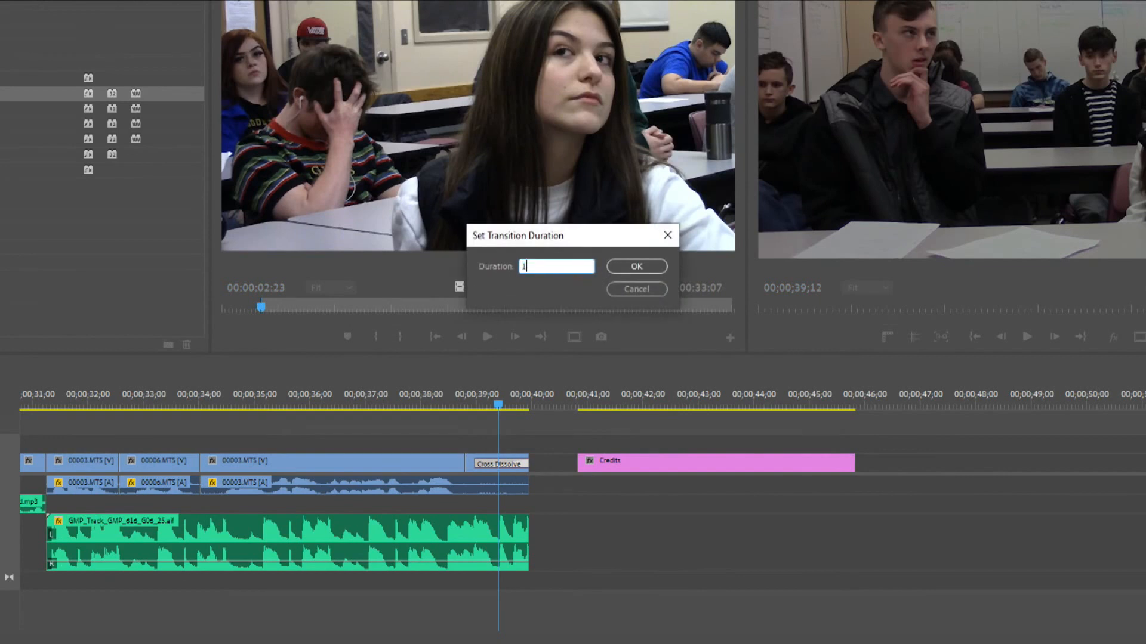
pyautogui.press('Return')
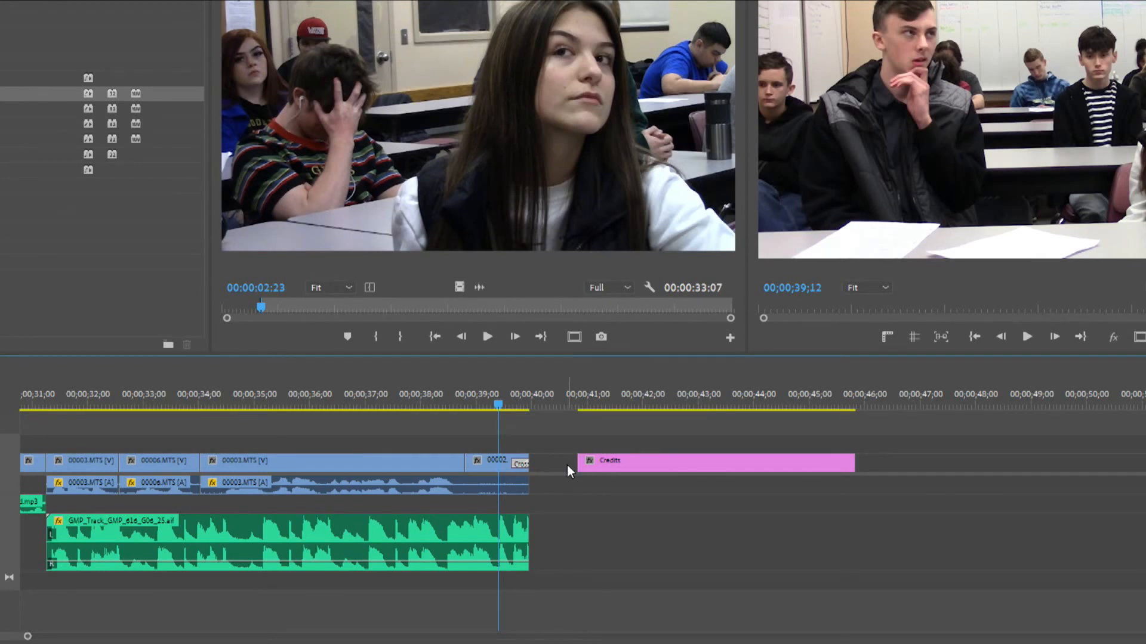
# Place the Credits title directly against the end of the last clip and play back the passage into the credits
pyautogui.moveTo(621, 469); pyautogui.dragTo(564, 462)
pyautogui.click(495, 395)
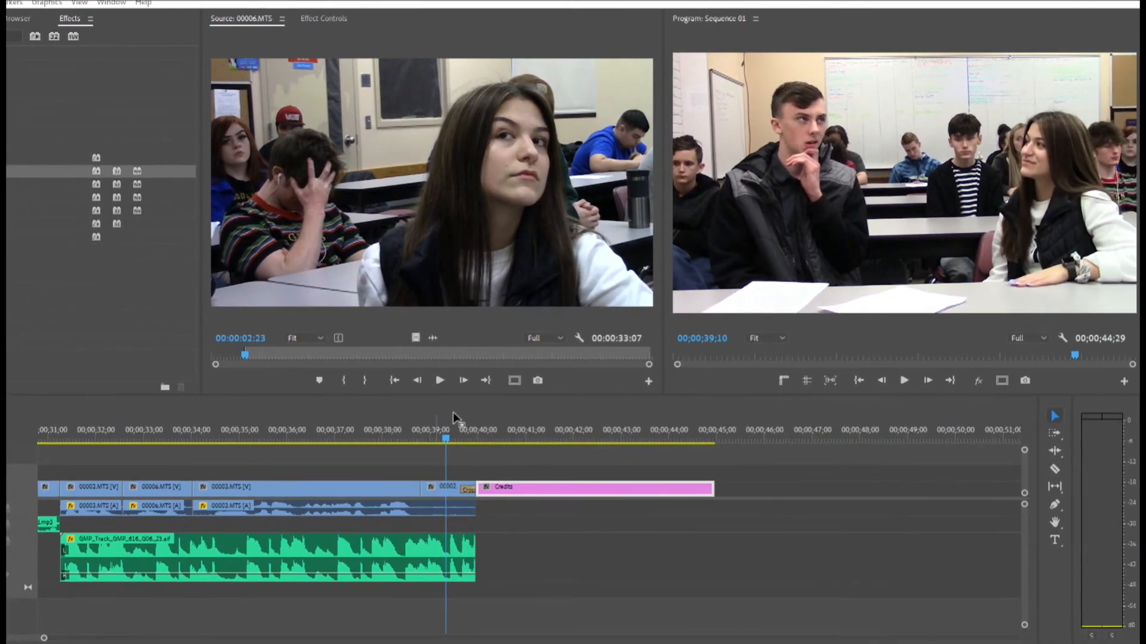
pyautogui.click(331, 417)
pyautogui.press('space')
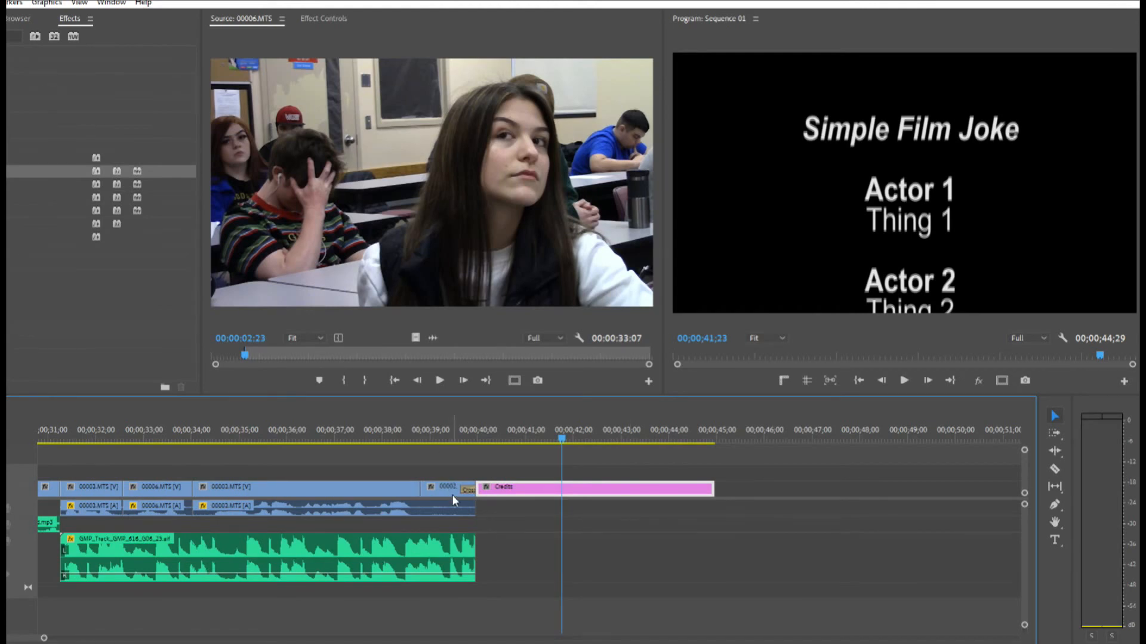
# Move the Credits title away to about 00;00;43;00 and extend the end of the last clip to 00;00;40;05
pyautogui.moveTo(683, 493); pyautogui.dragTo(685, 493)
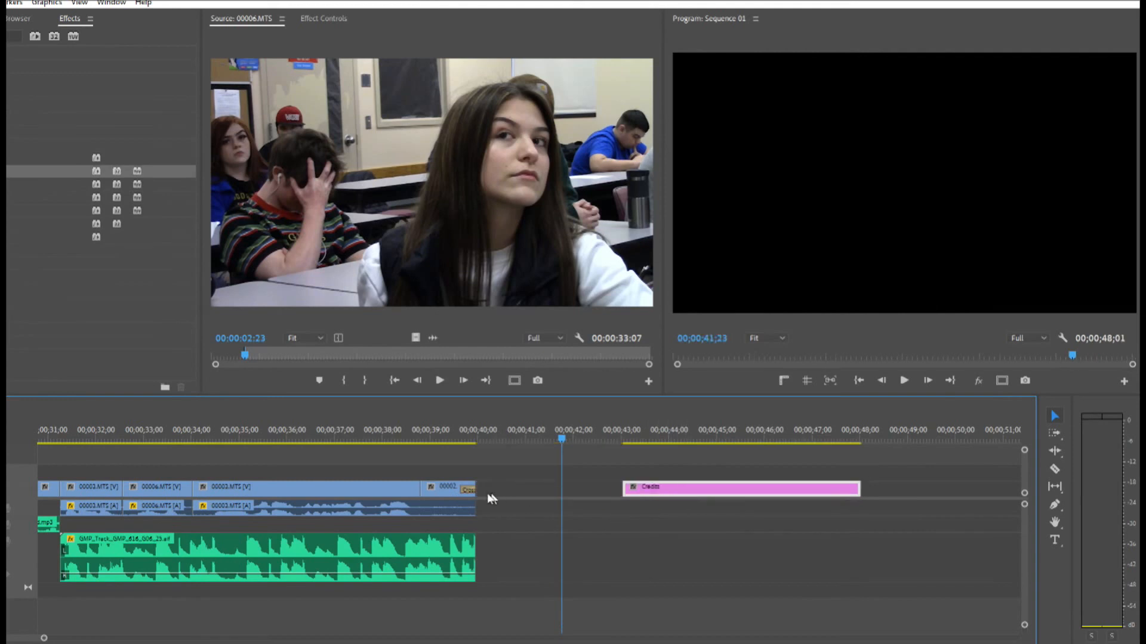
pyautogui.moveTo(476, 490); pyautogui.dragTo(507, 489)
pyautogui.moveTo(460, 442); pyautogui.dragTo(485, 443)
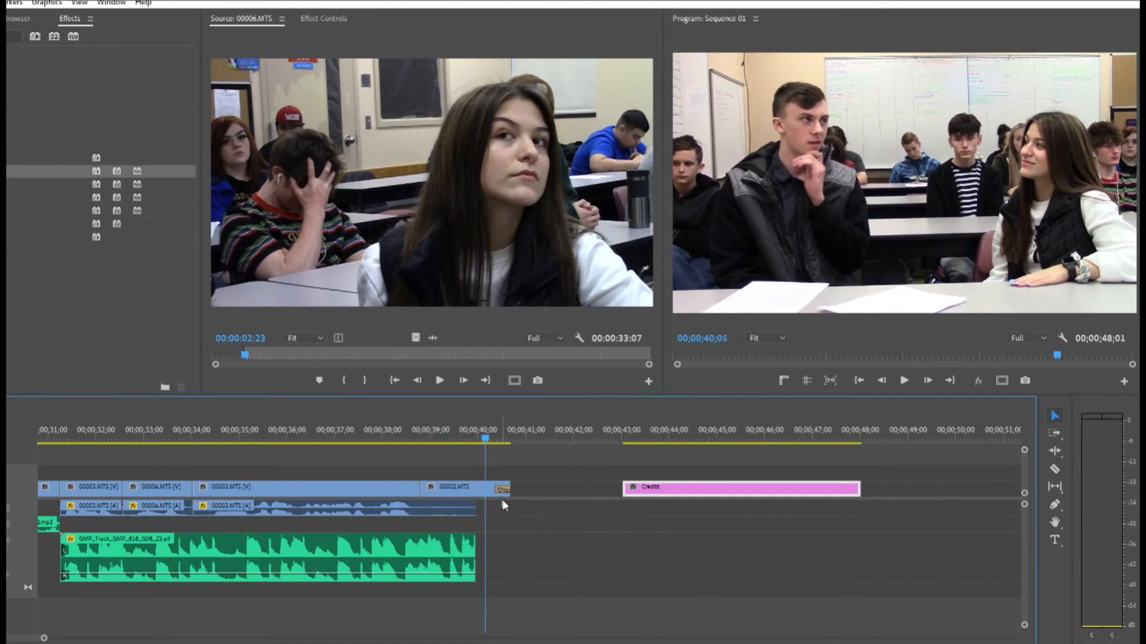
pyautogui.moveTo(508, 489); pyautogui.dragTo(485, 485)
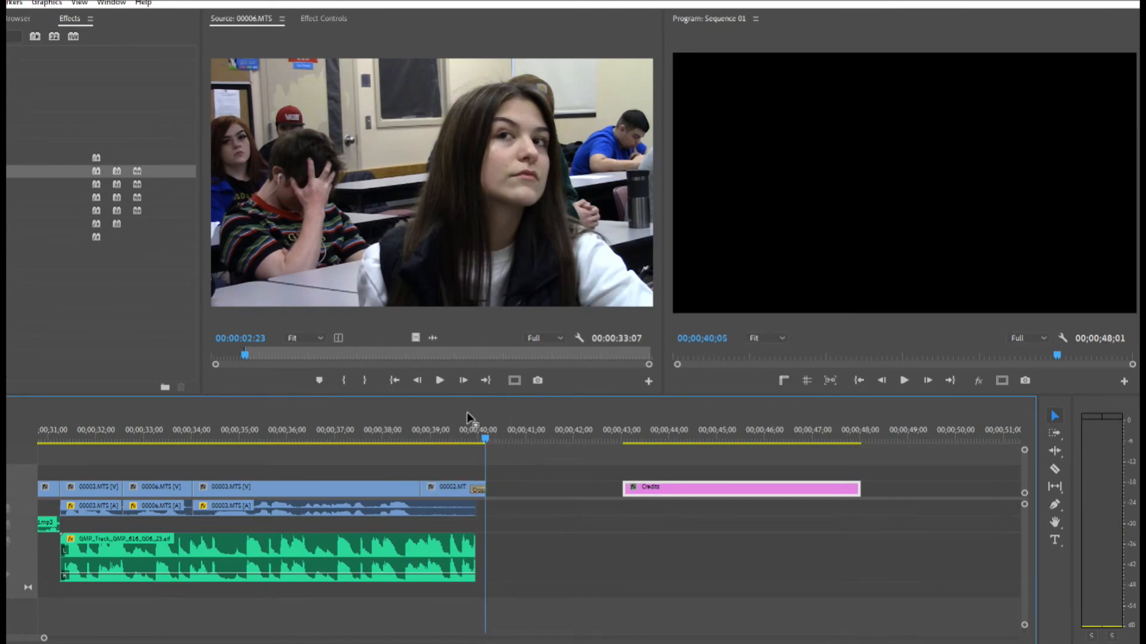
# Place the Credits title directly after the last clip and lengthen it to end at 00;00;47;05
pyautogui.moveTo(452, 434); pyautogui.dragTo(504, 438)
pyautogui.moveTo(635, 488); pyautogui.dragTo(508, 495)
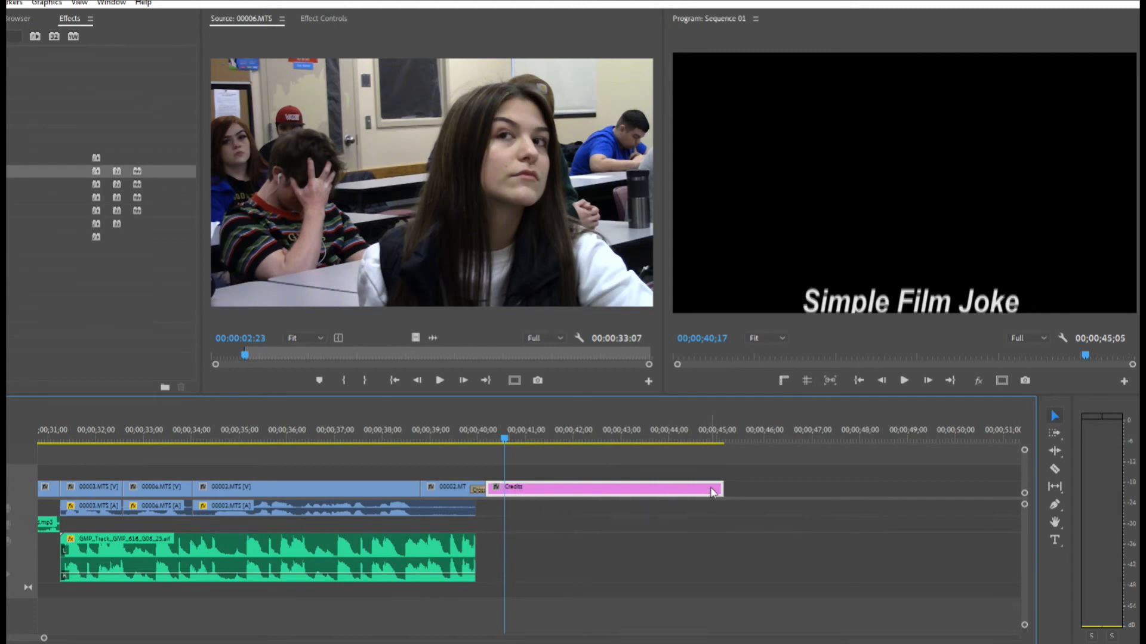
pyautogui.moveTo(716, 487); pyautogui.dragTo(816, 485)
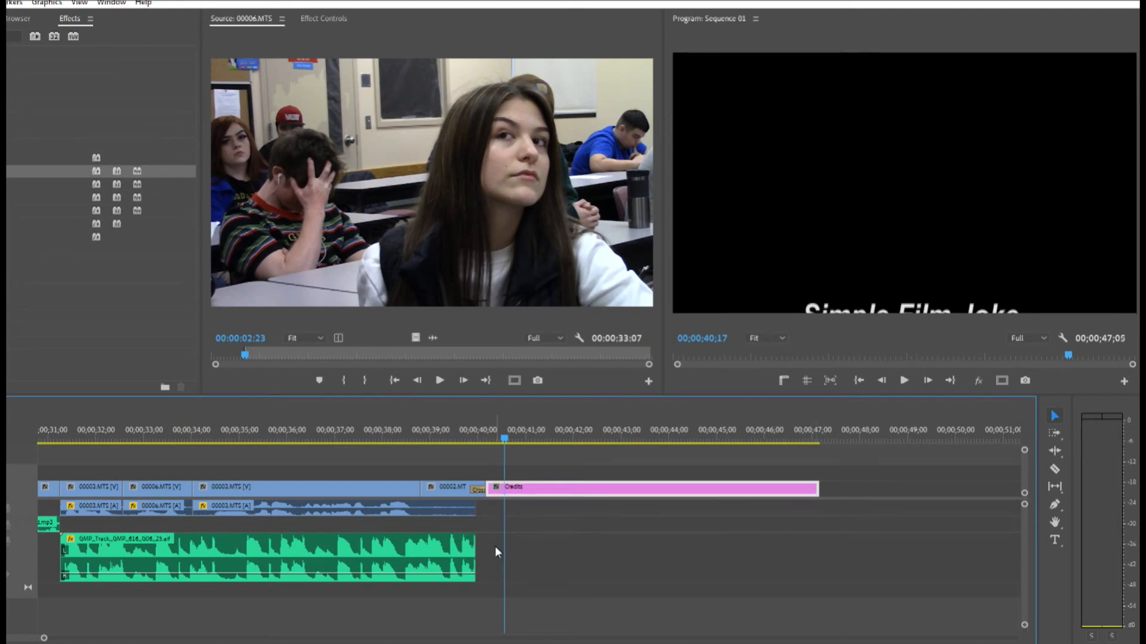
# Extend the closing music track to the end of the Credits title and play back from about 00;00;38;11
pyautogui.moveTo(475, 548); pyautogui.dragTo(818, 546)
pyautogui.click(409, 425)
pyautogui.moveTo(409, 425); pyautogui.dragTo(401, 431)
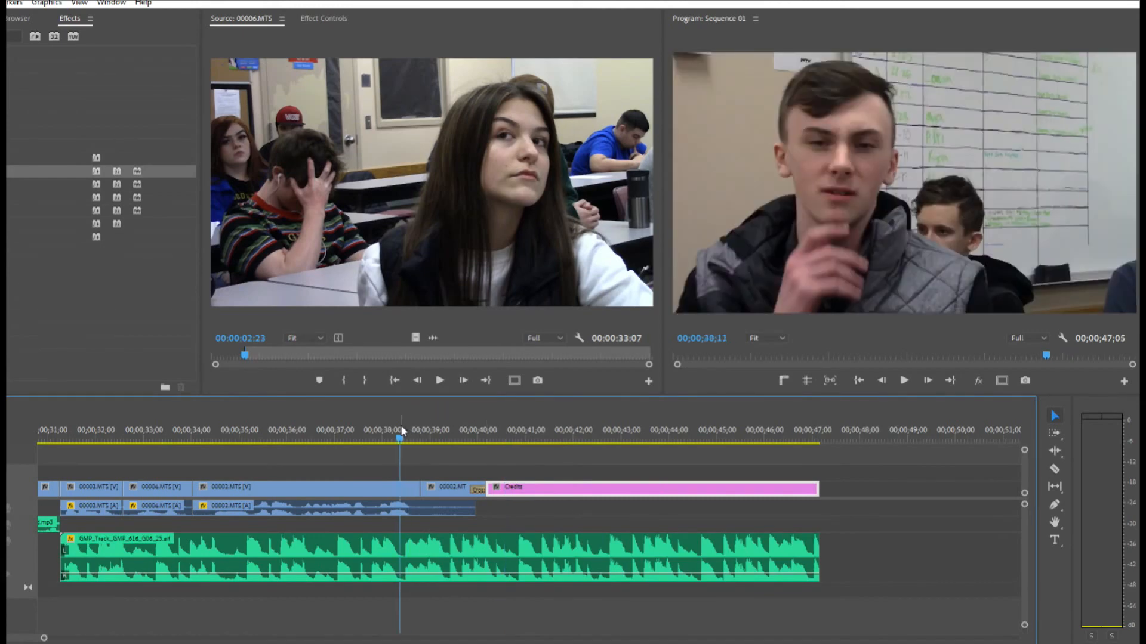
pyautogui.press('space')
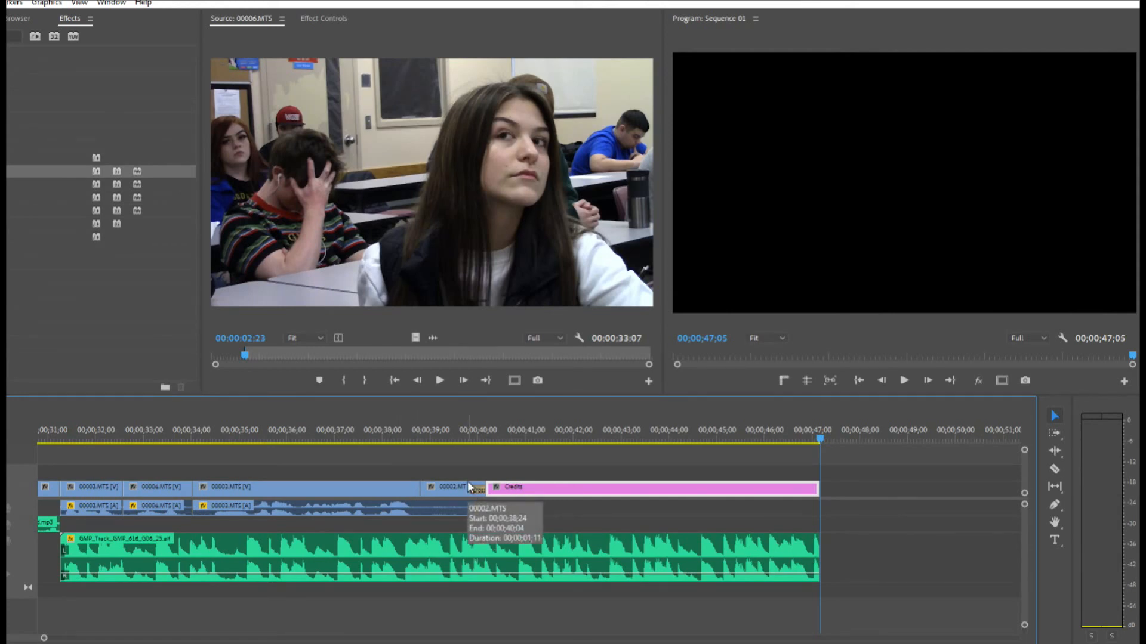
# Raise the music's volume to -5.28 dB between keyframes at about 00;00;38;21 and 00;00;39;04, and play back the ramp
pyautogui.click(1055, 504)
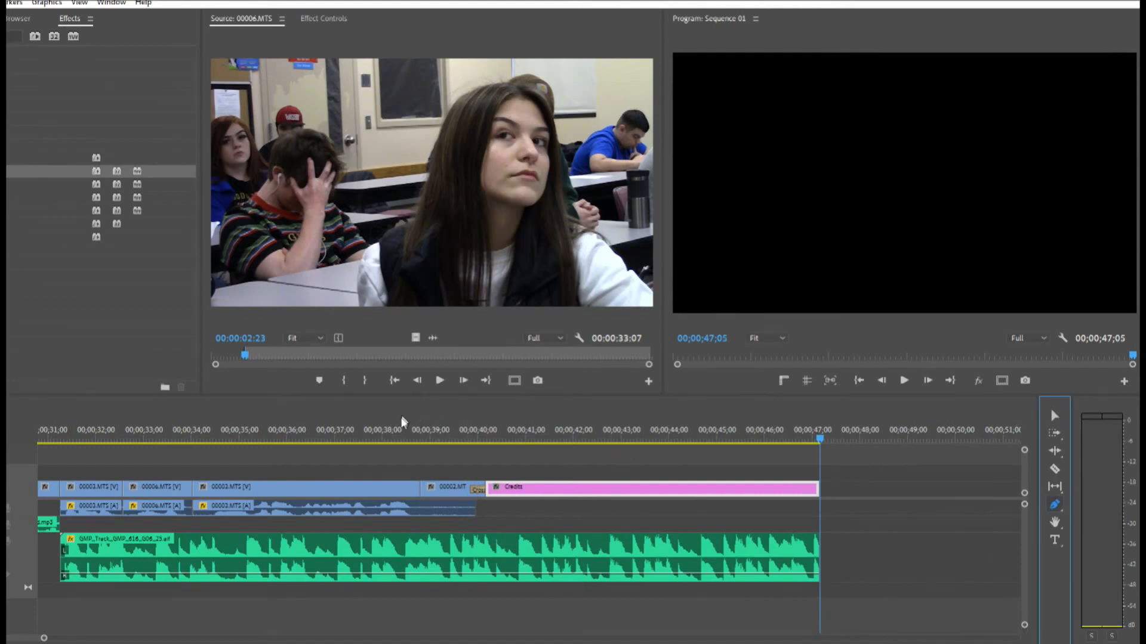
pyautogui.click(416, 439)
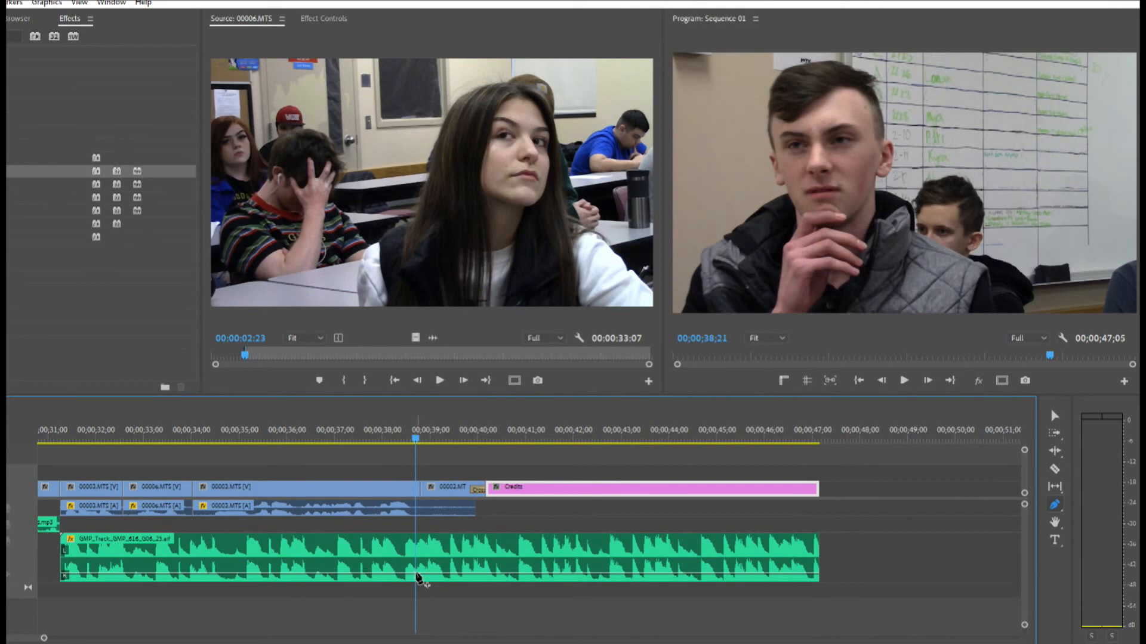
pyautogui.click(416, 576)
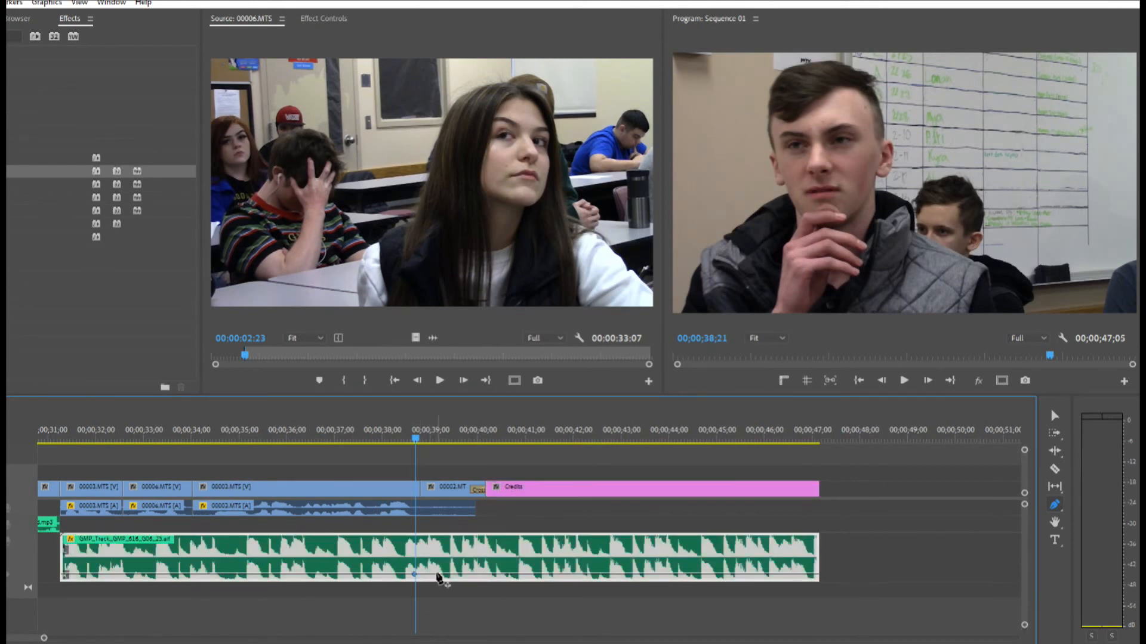
pyautogui.click(432, 442)
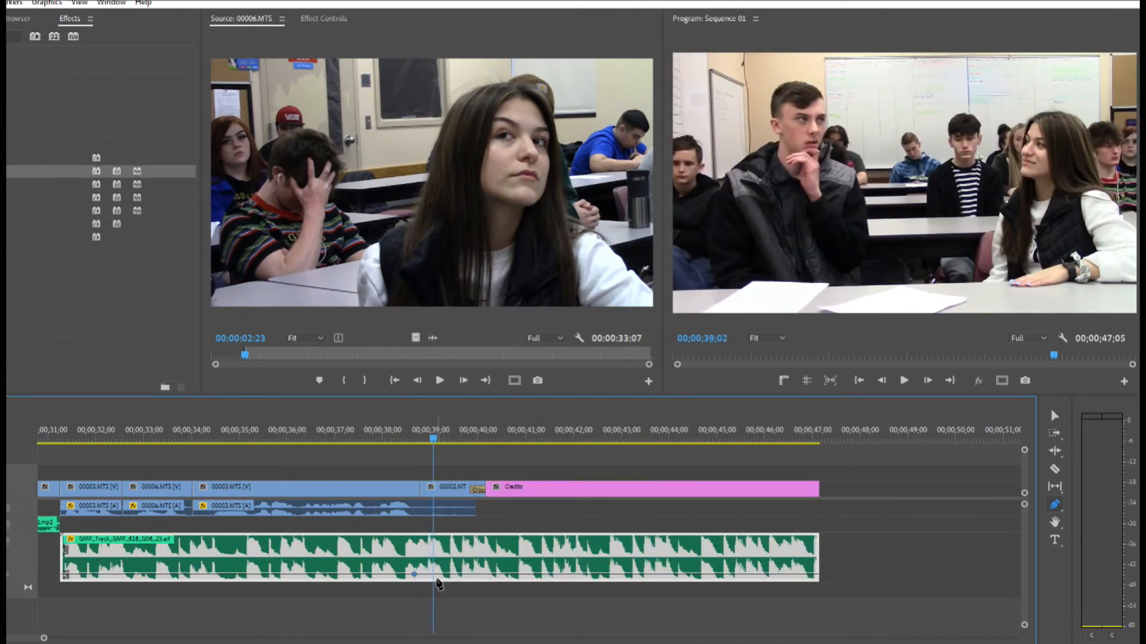
pyautogui.moveTo(434, 576); pyautogui.dragTo(434, 566)
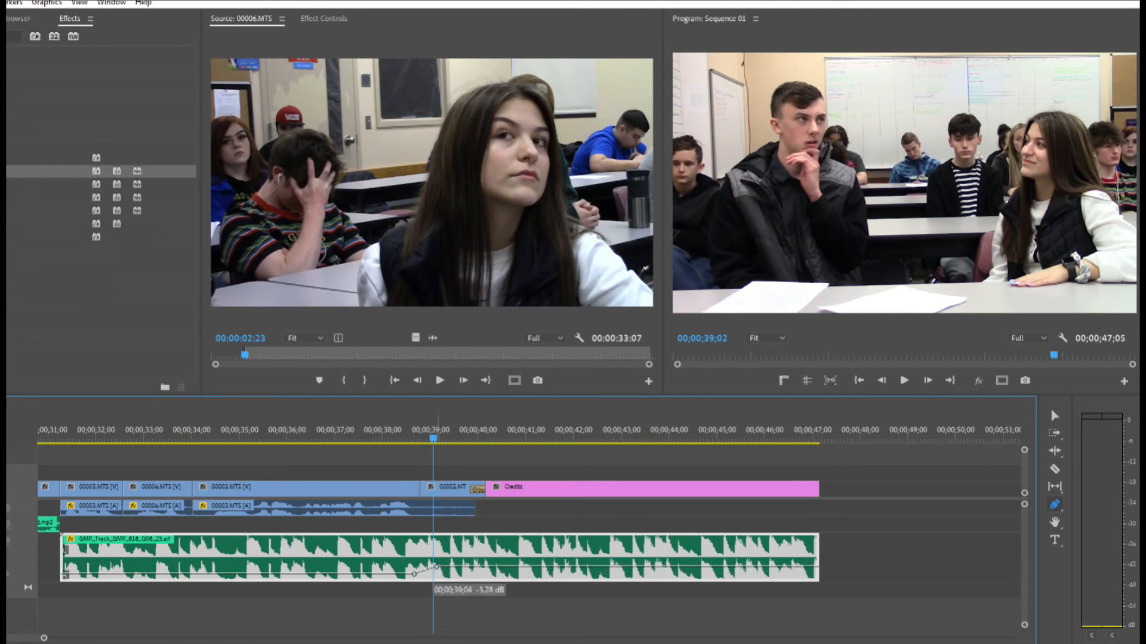
pyautogui.click(418, 434)
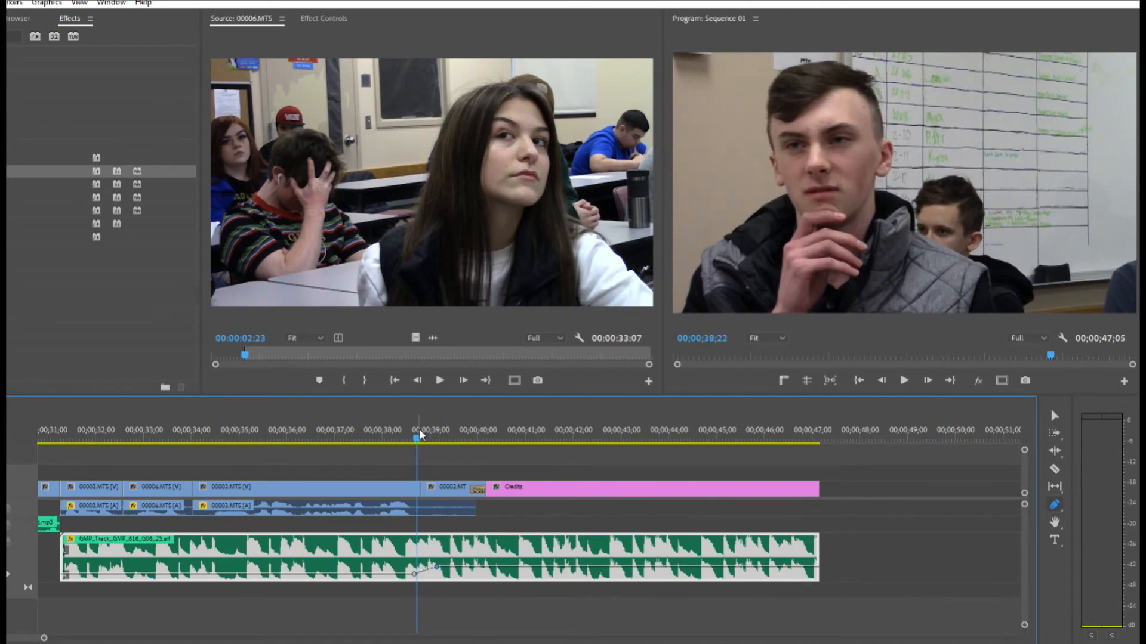
pyautogui.press('space')
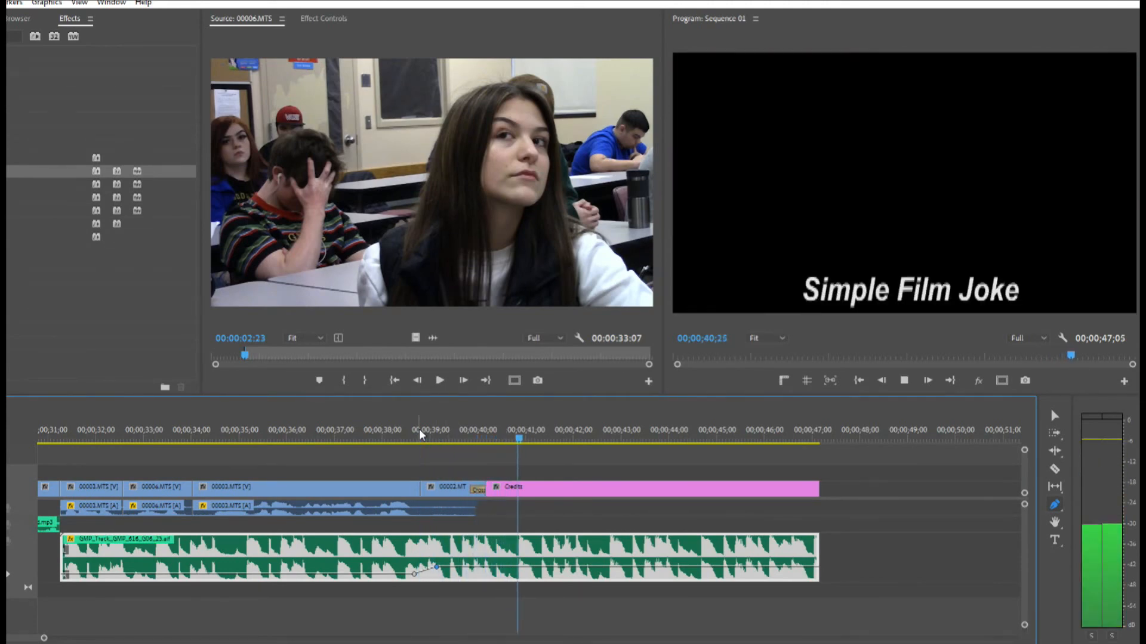
pyautogui.press('space')
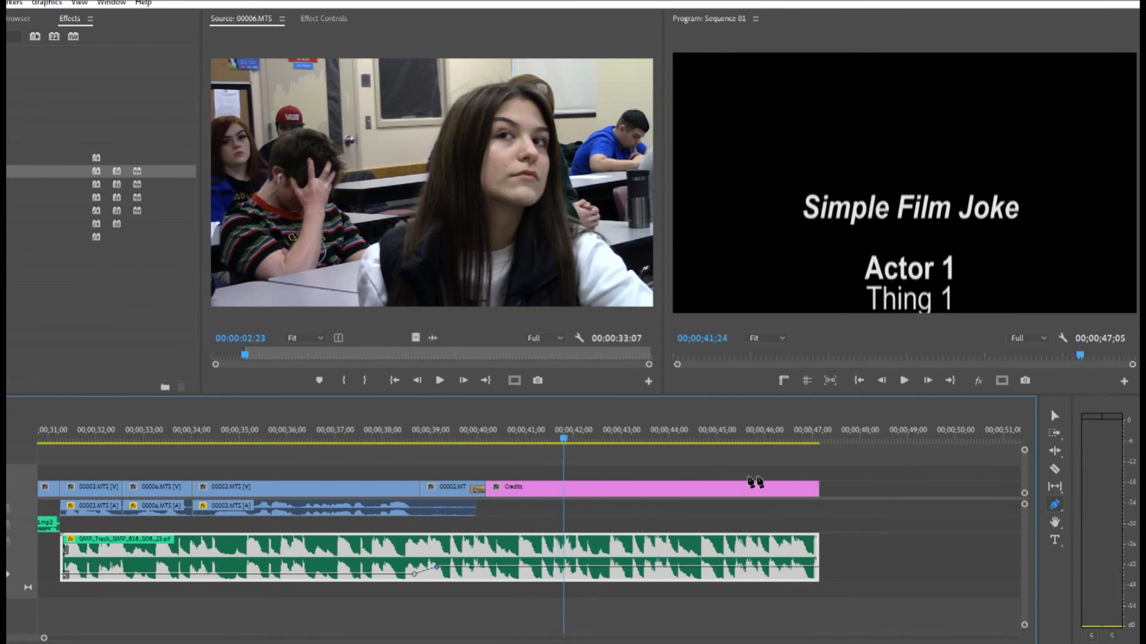
# Try a short music fade-out with volume keyframes between about 00;00;46;24 and 00;00;47;01, listen to it, and undo the volume drop
pyautogui.moveTo(798, 438); pyautogui.dragTo(804, 439)
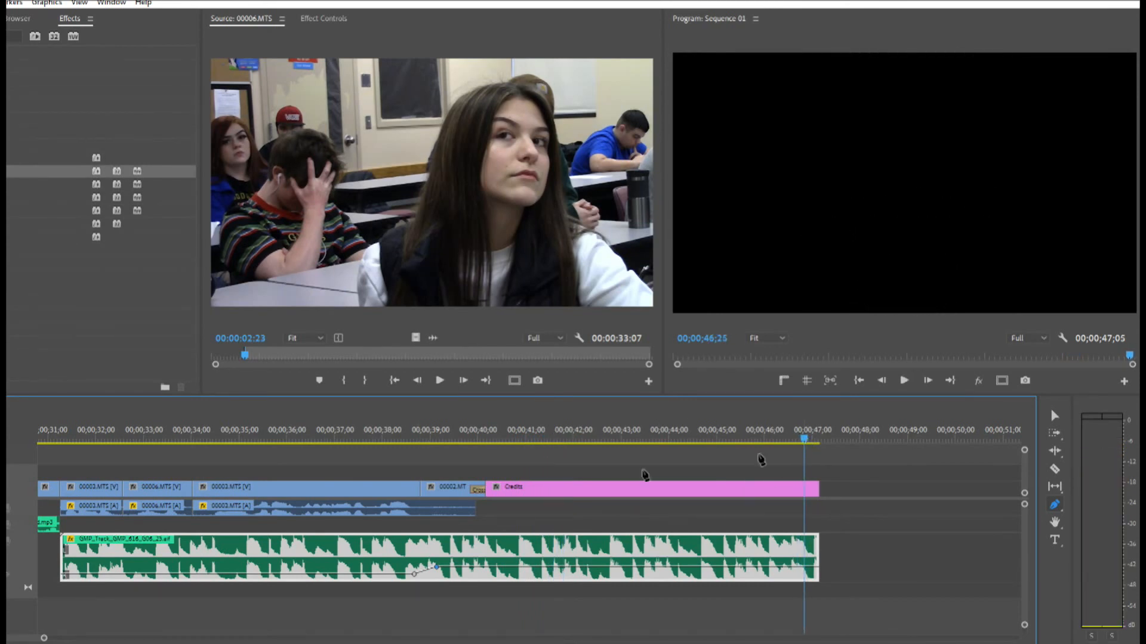
pyautogui.press('=')
pyautogui.press('=')
pyautogui.press('=')
pyautogui.press('=')
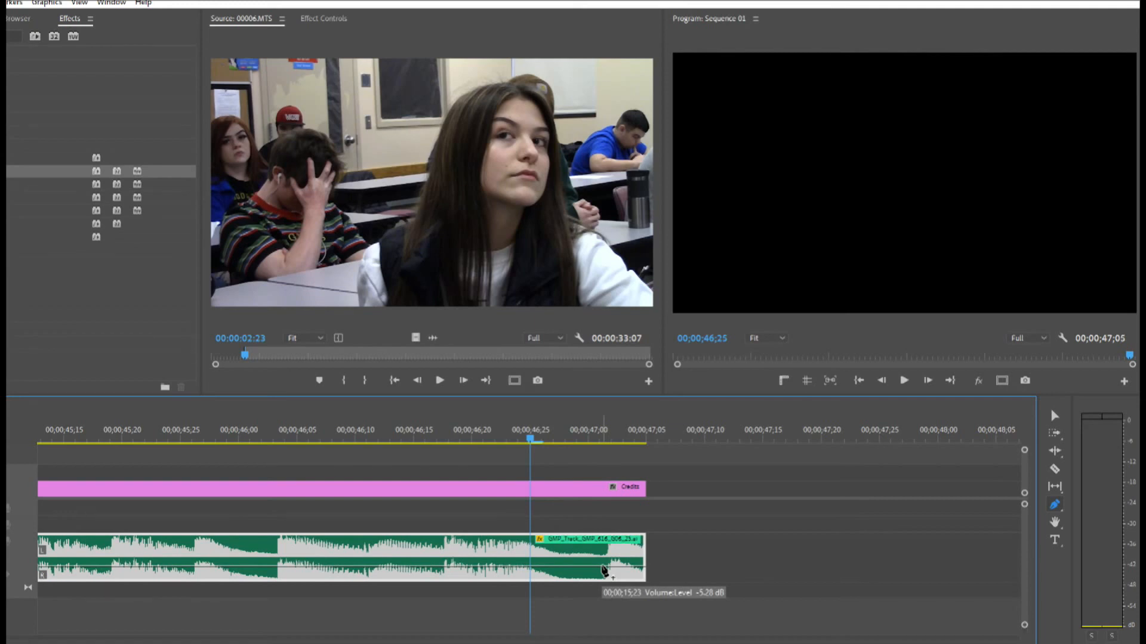
pyautogui.click(604, 570)
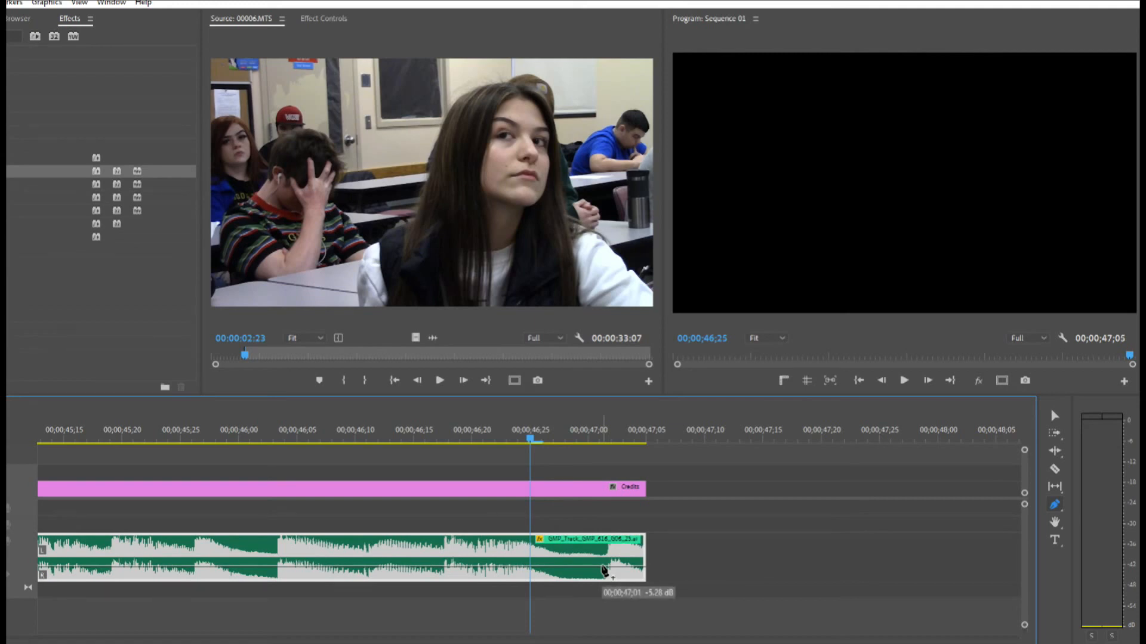
pyautogui.moveTo(603, 567); pyautogui.dragTo(604, 577)
pyautogui.click(409, 437)
pyautogui.press('space')
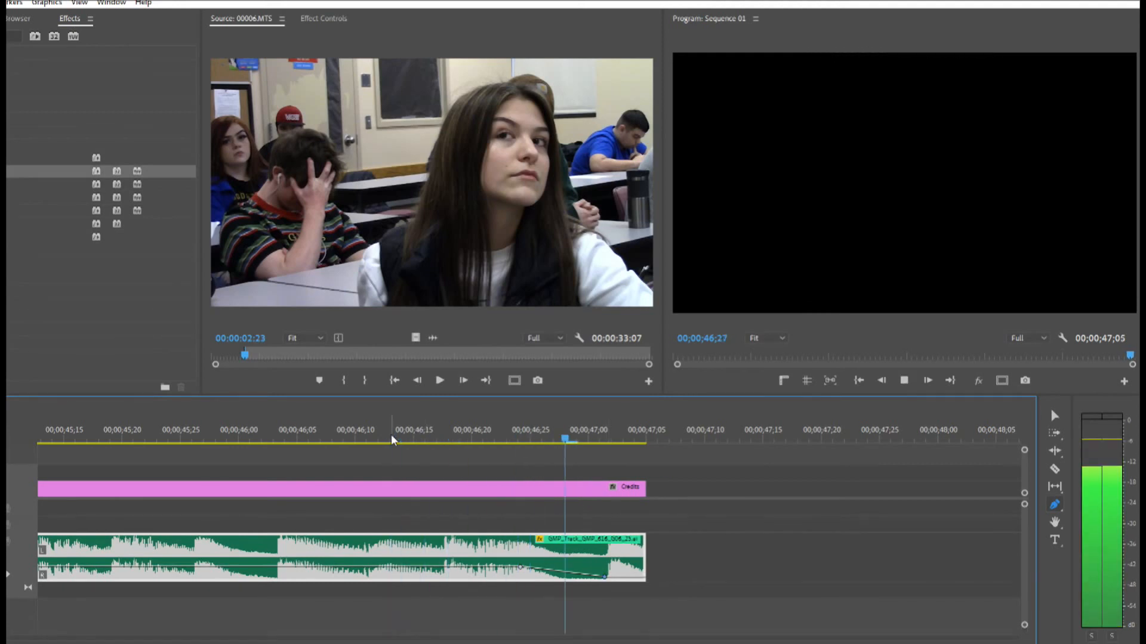
pyautogui.hotkey('ctrl', 'z')
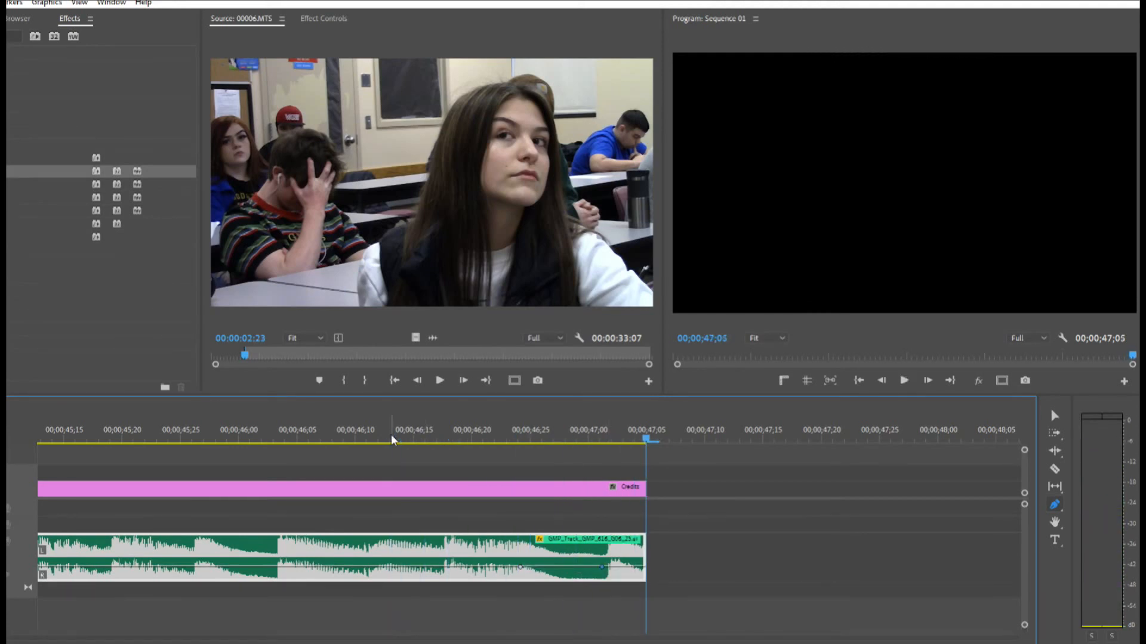
# Try a longer music fade-out with volume keyframes from about 00;00;46;08 to the clip's end, listen to it, and undo the fade keyframes
pyautogui.click(329, 567)
pyautogui.moveTo(625, 575); pyautogui.dragTo(637, 580)
pyautogui.click(247, 435)
pyautogui.press('space')
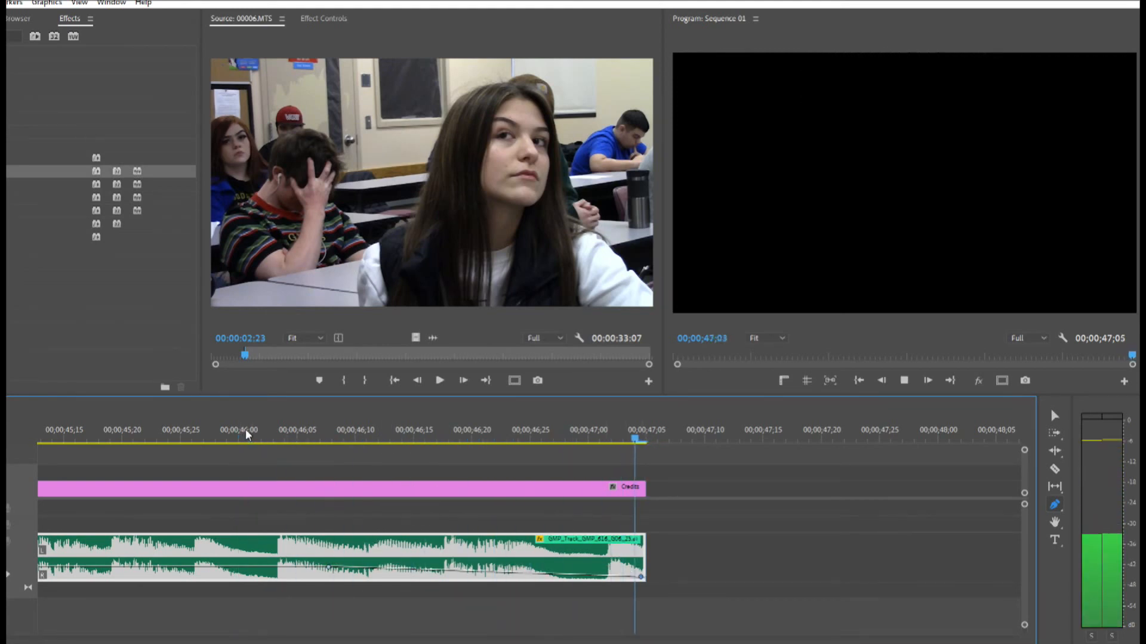
pyautogui.hotkey('ctrl', 'z')
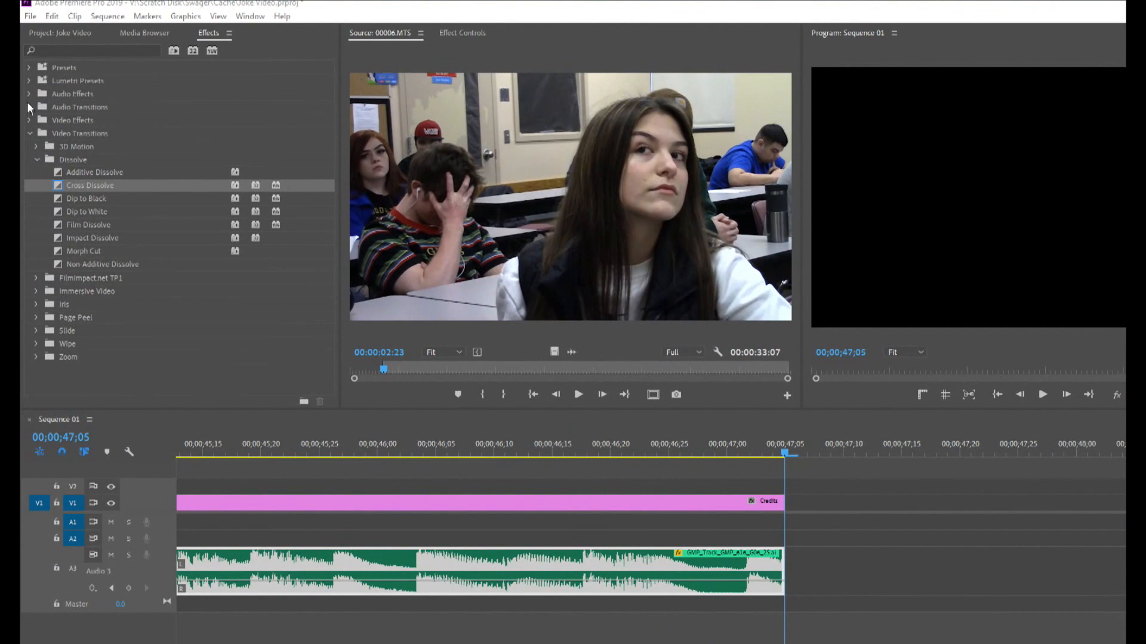
# Add an Exponential Fade audio transition to the end of the music track and set its duration to 00;00;02;00
pyautogui.click(28, 106)
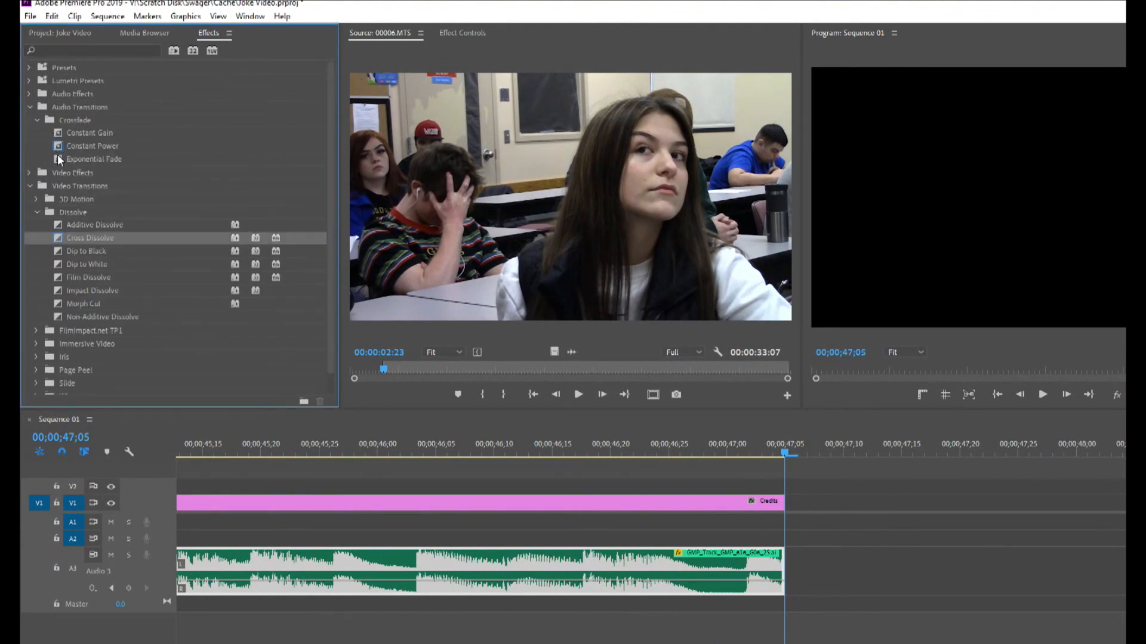
pyautogui.moveTo(58, 159); pyautogui.dragTo(794, 570)
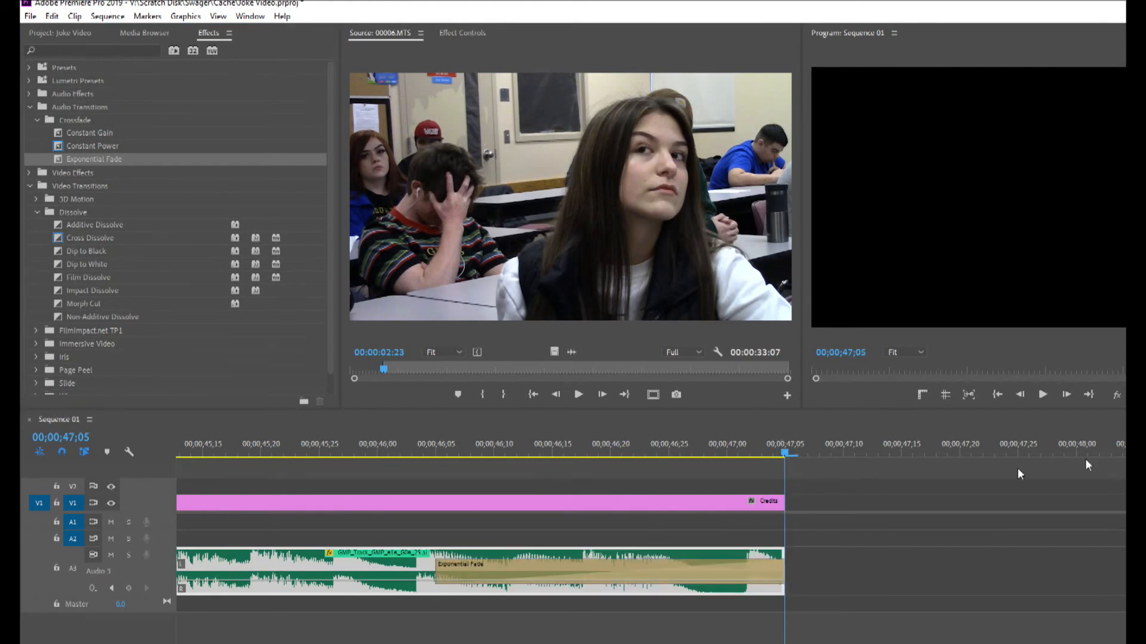
pyautogui.doubleClick(726, 563)
pyautogui.write('2')
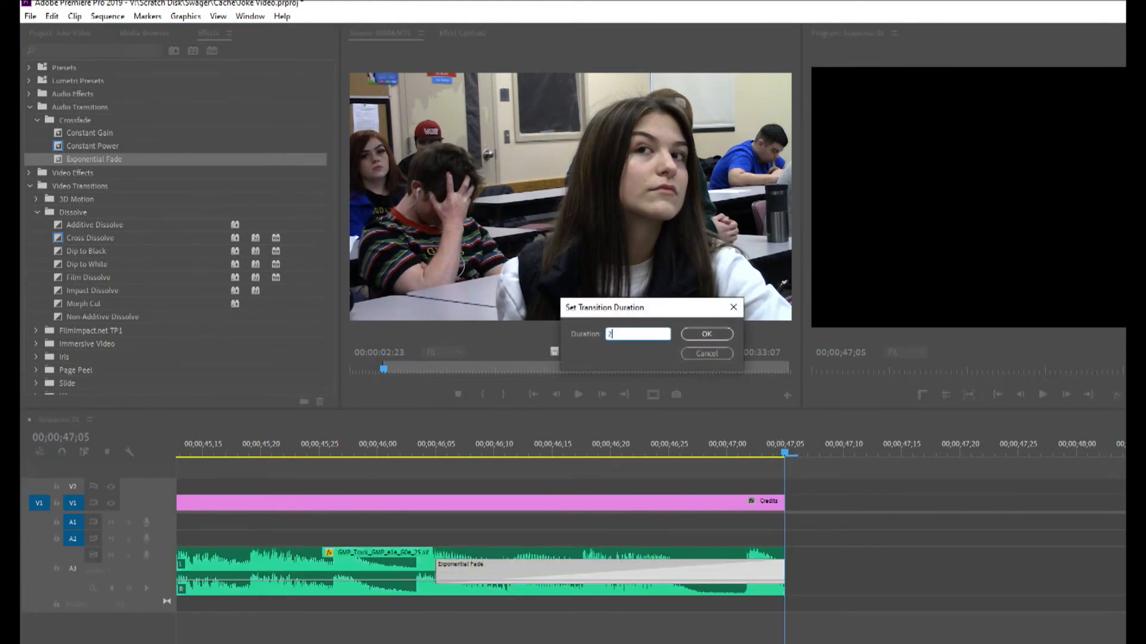
pyautogui.write('00;00;02;00')
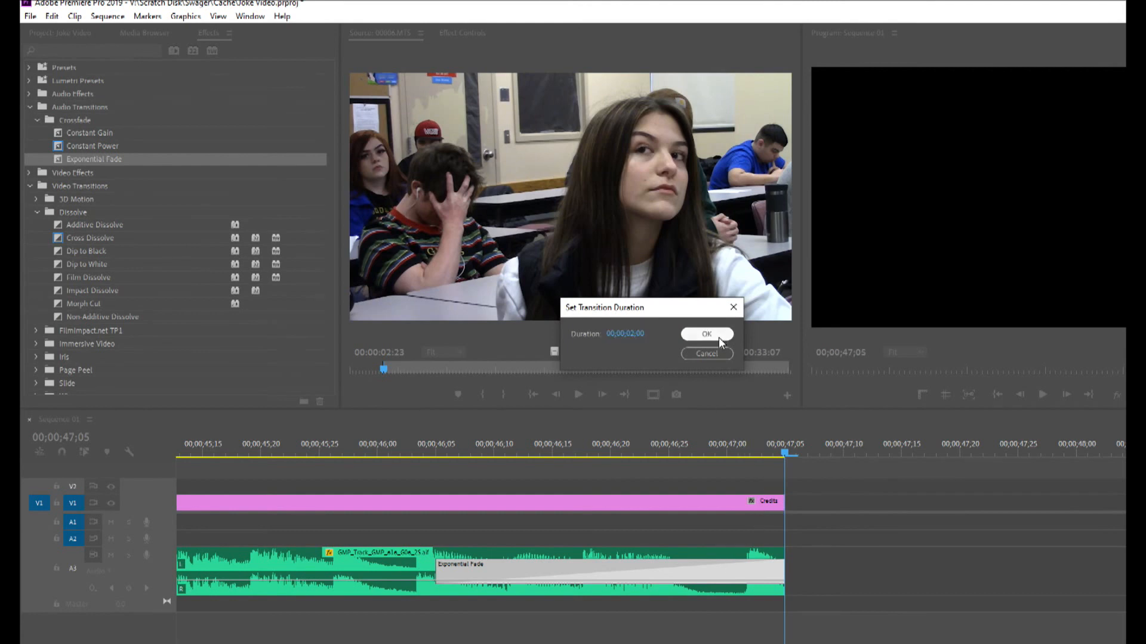
pyautogui.click(715, 334)
# Play back the end of the credits with the music fade and bring the whole sequence into view in the timeline
pyautogui.press('\\')
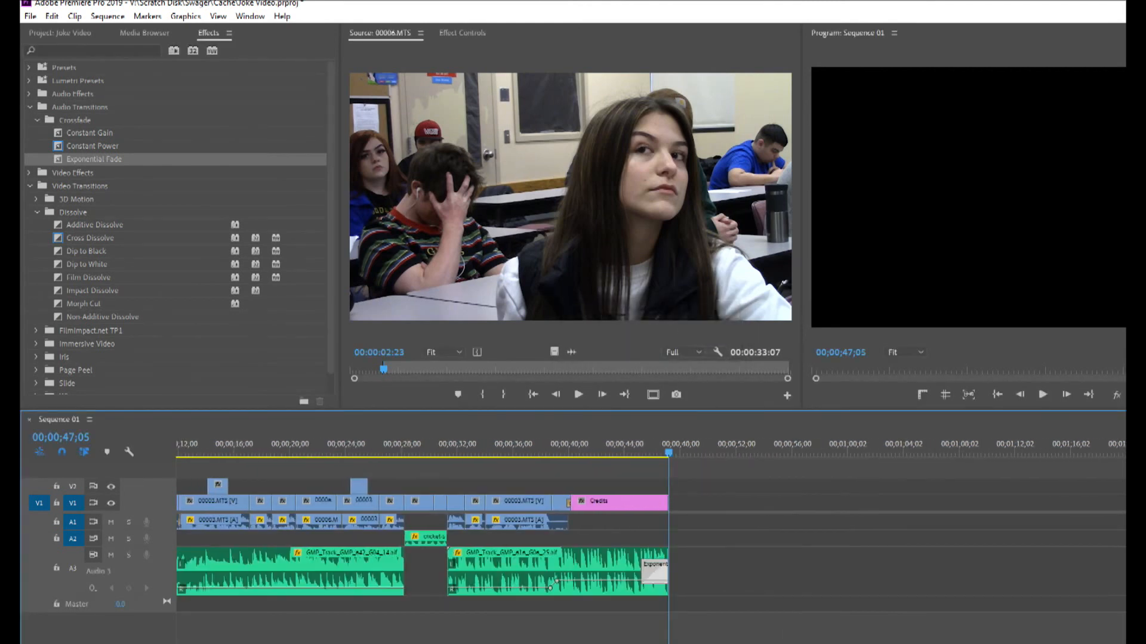
pyautogui.click(631, 449)
pyautogui.press('space')
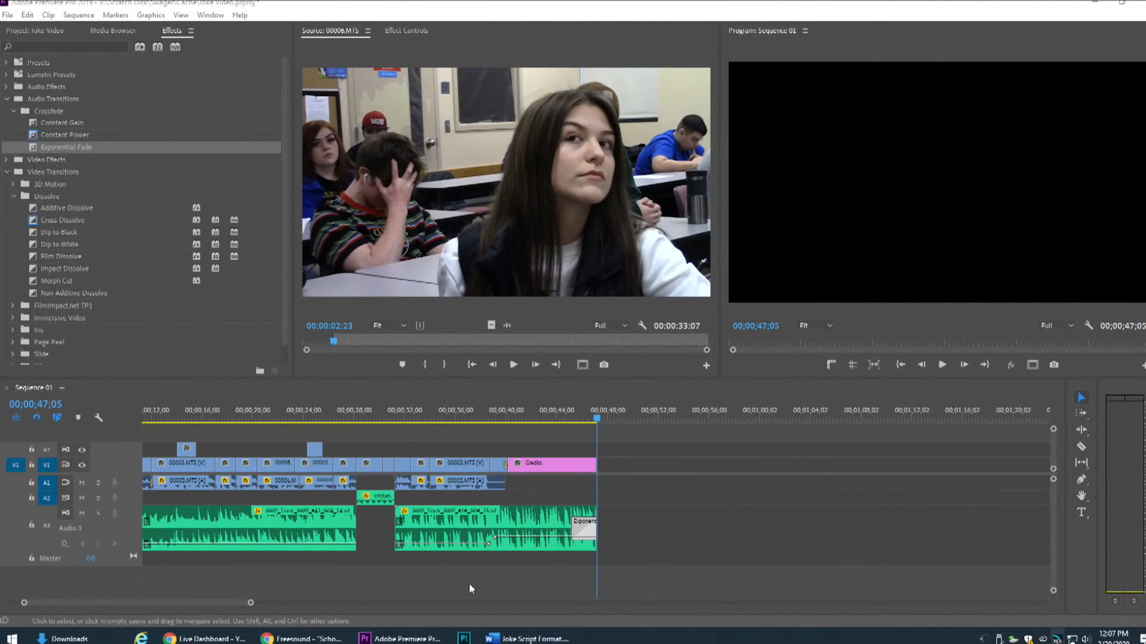
pyautogui.moveTo(198, 604); pyautogui.dragTo(110, 602)
pyautogui.moveTo(236, 602); pyautogui.dragTo(93, 601)
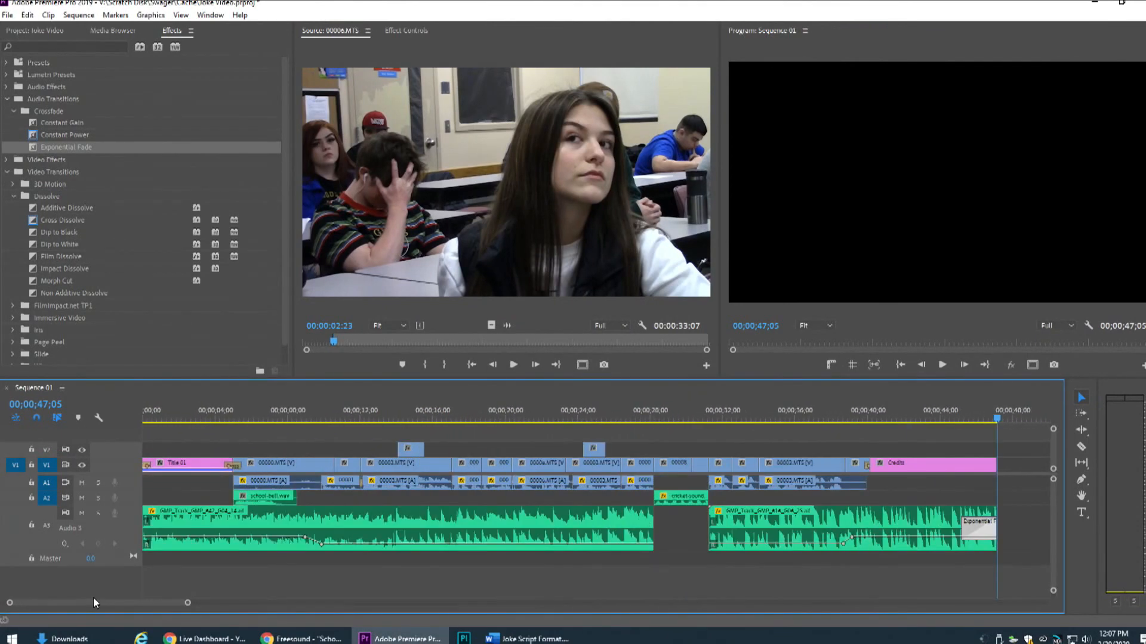
# Scrub through the sequence from the opening scenes to about 00;00;39;05 to review the edit, and save the project
pyautogui.moveTo(188, 603)
pyautogui.mouseDown()
pyautogui.moveTo(123, 605)
pyautogui.moveTo(185, 606)
pyautogui.mouseUp()
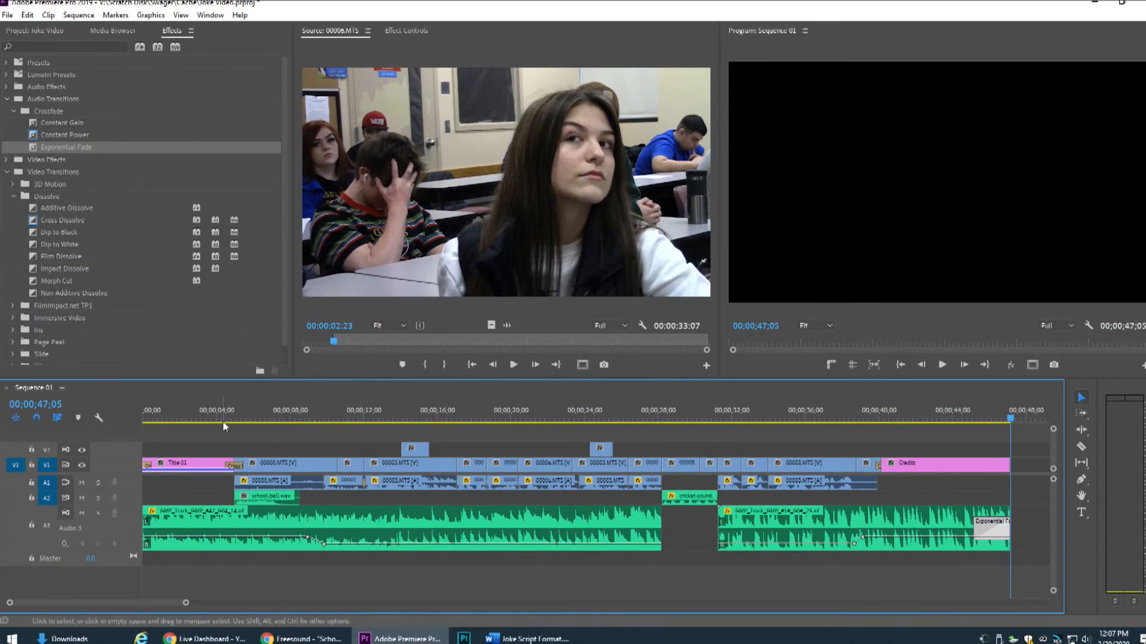
pyautogui.click(264, 416)
pyautogui.click(350, 416)
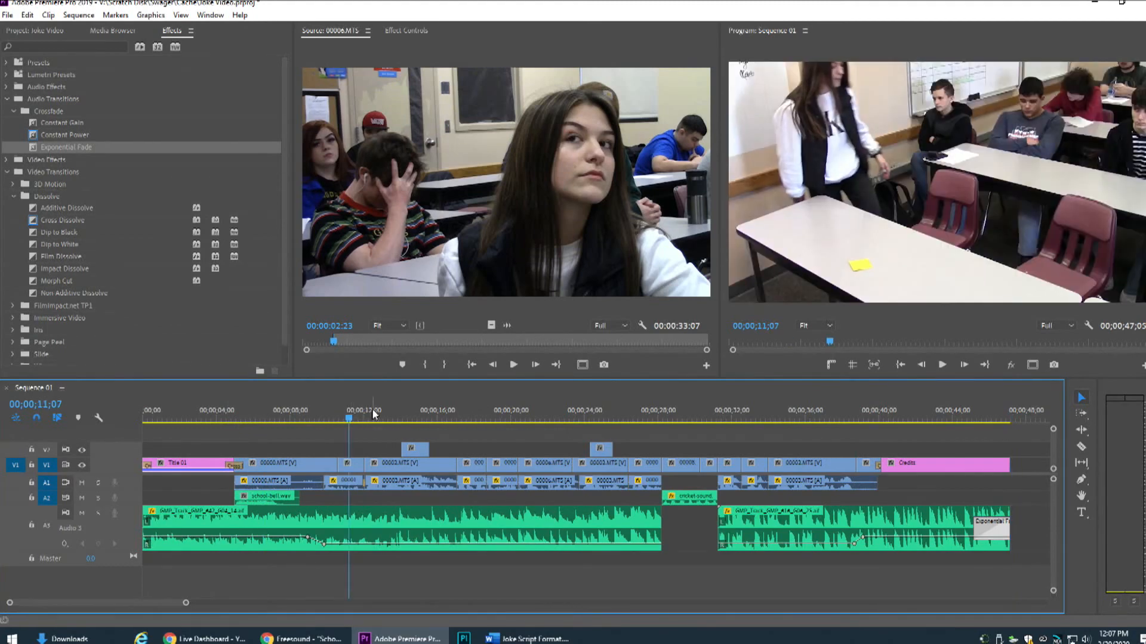
pyautogui.click(378, 416)
pyautogui.click(416, 415)
pyautogui.moveTo(420, 413); pyautogui.dragTo(866, 416)
pyautogui.click(731, 414)
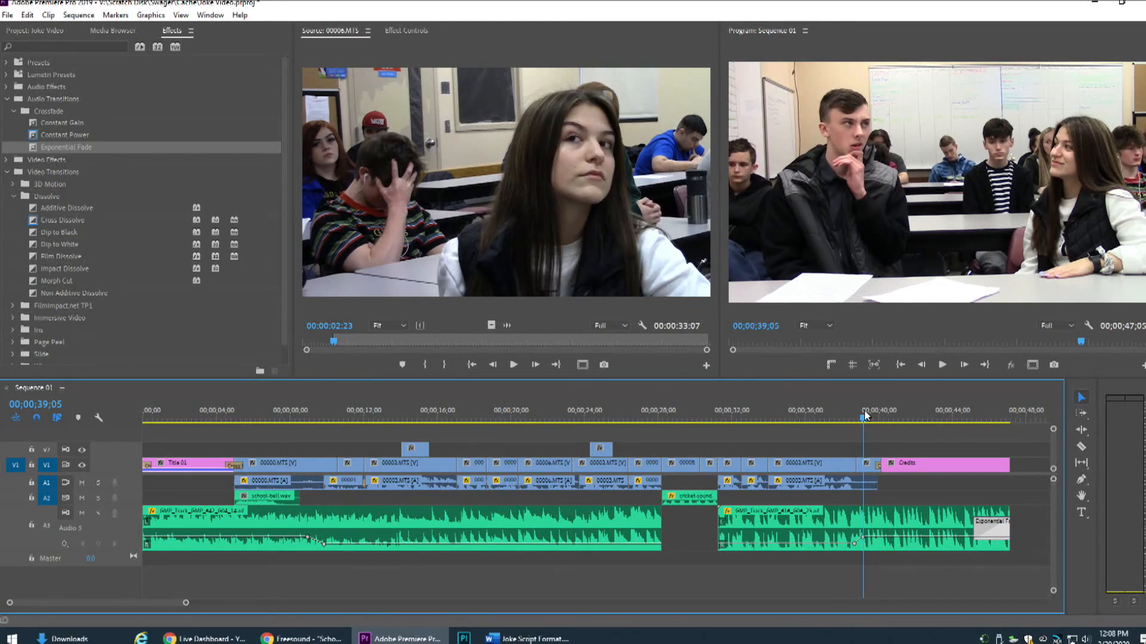
pyautogui.hotkey('ctrl', 's')
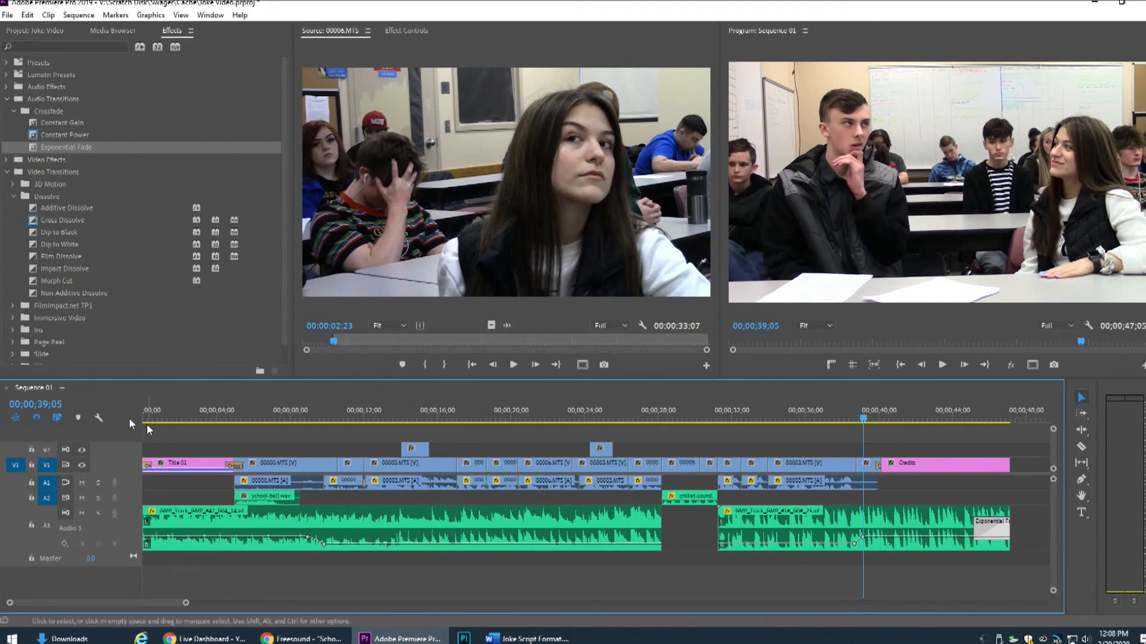
# Return the playhead to the start of the sequence and set the playback audio device to NDI output in the preferences
pyautogui.press('Home')
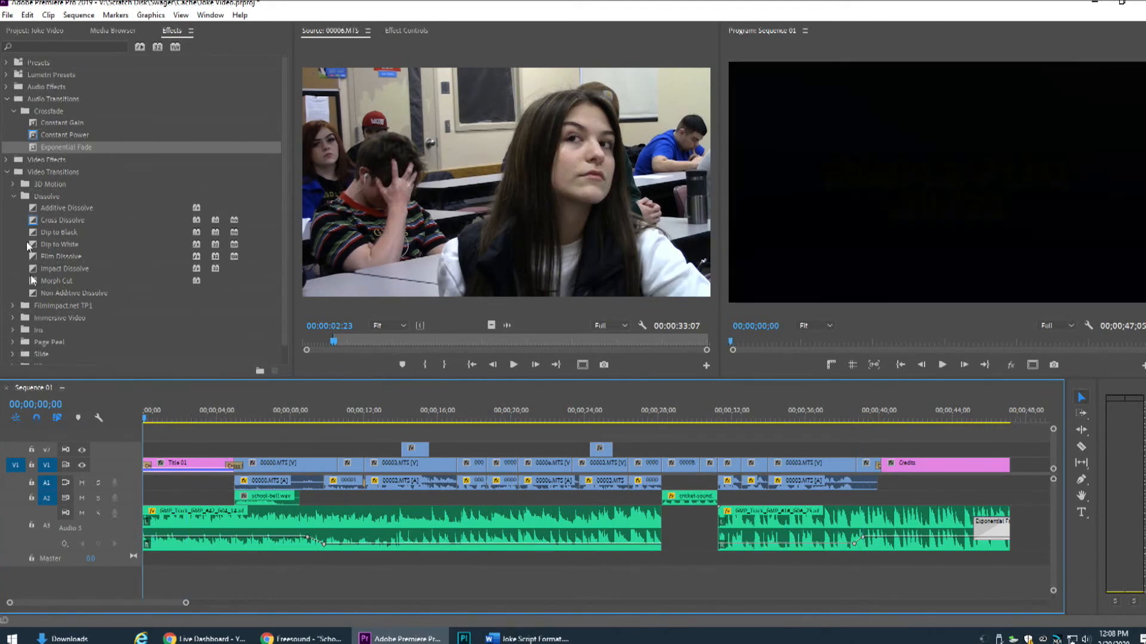
pyautogui.click(28, 14)
pyautogui.moveTo(120, 388)
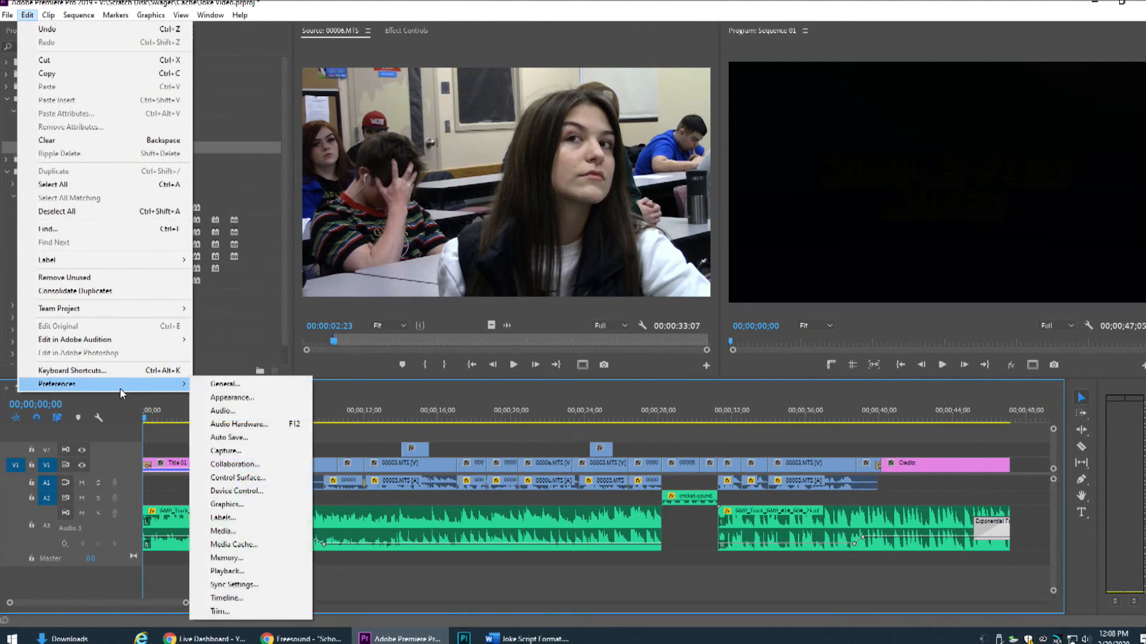
pyautogui.click(255, 575)
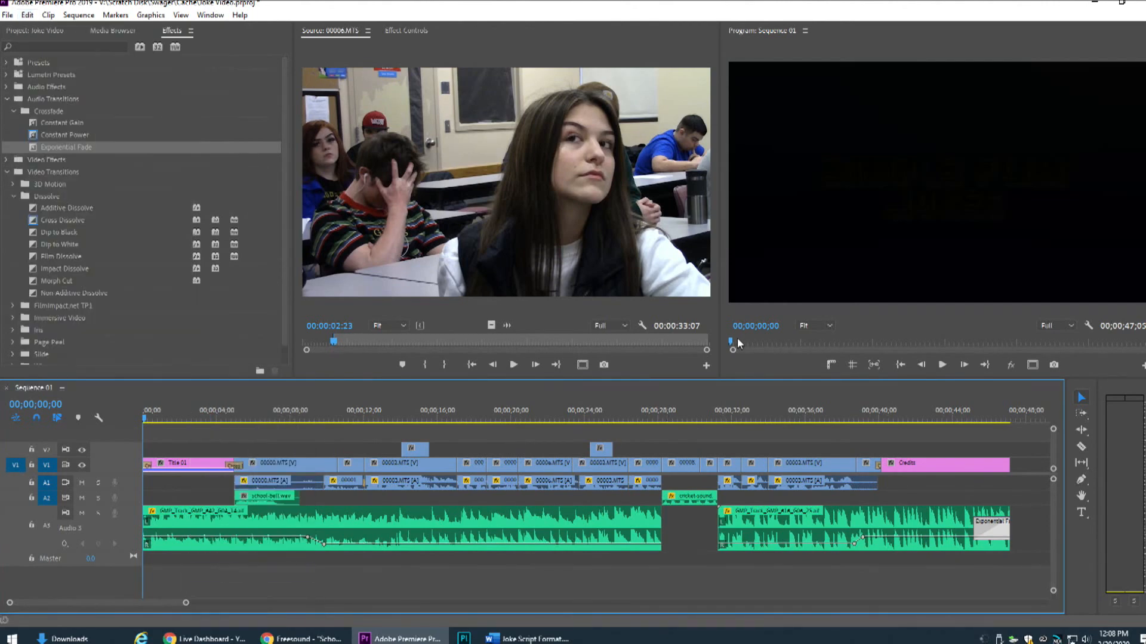
pyautogui.click(582, 243)
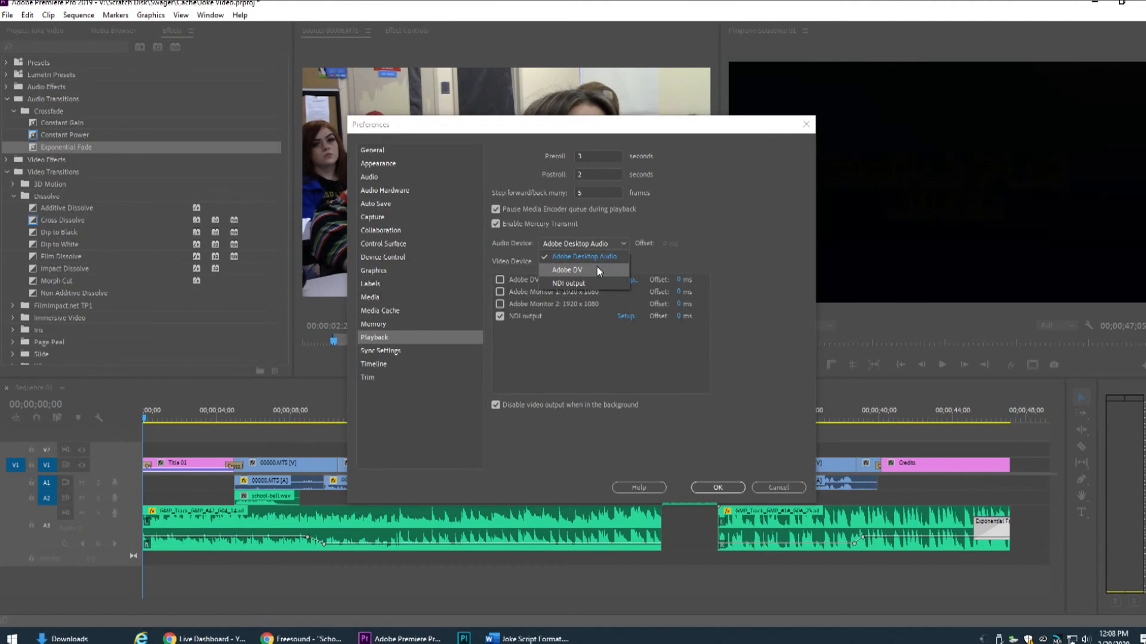
pyautogui.click(597, 283)
pyautogui.click(719, 487)
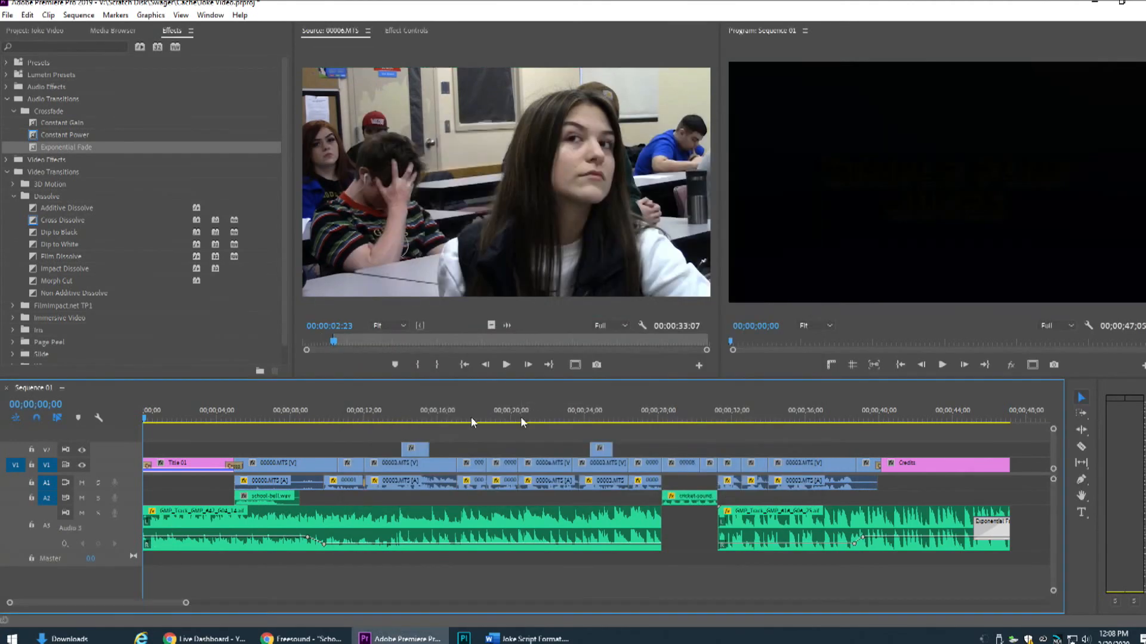